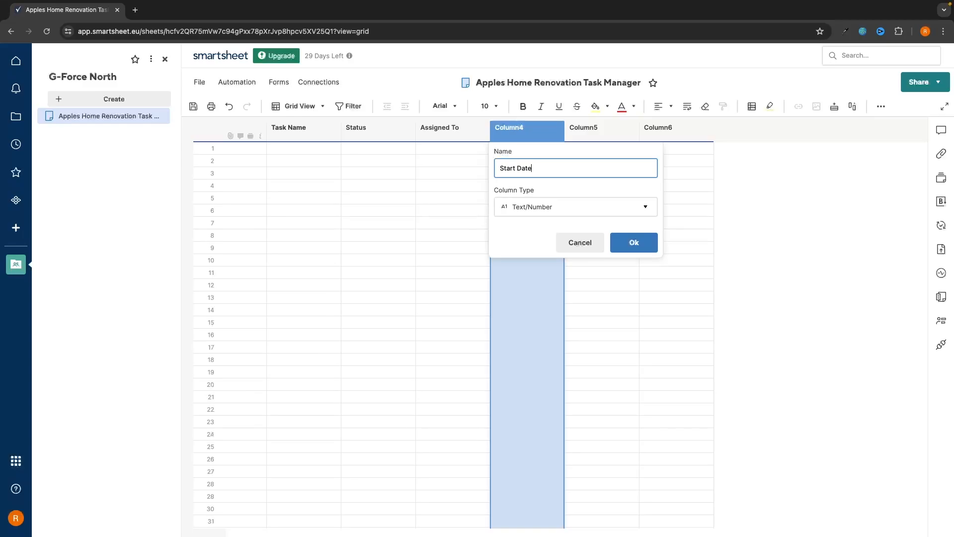
Review the finished sheet preview: the Choose couch task, start date, assignee and Status filter
{"action": "left_click", "coordinate": [533, 208]}
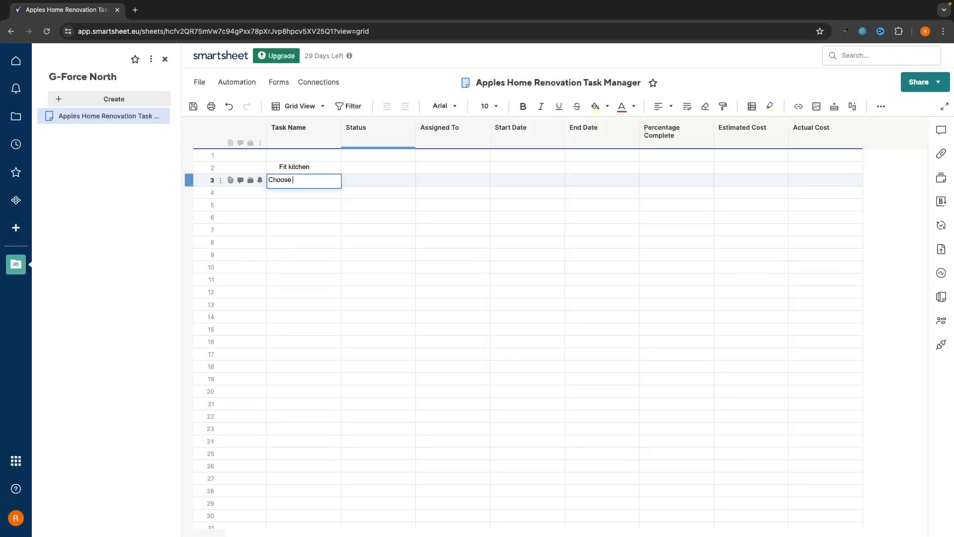
{"action": "type", "text": "couch"}
{"action": "key", "text": "Return"}
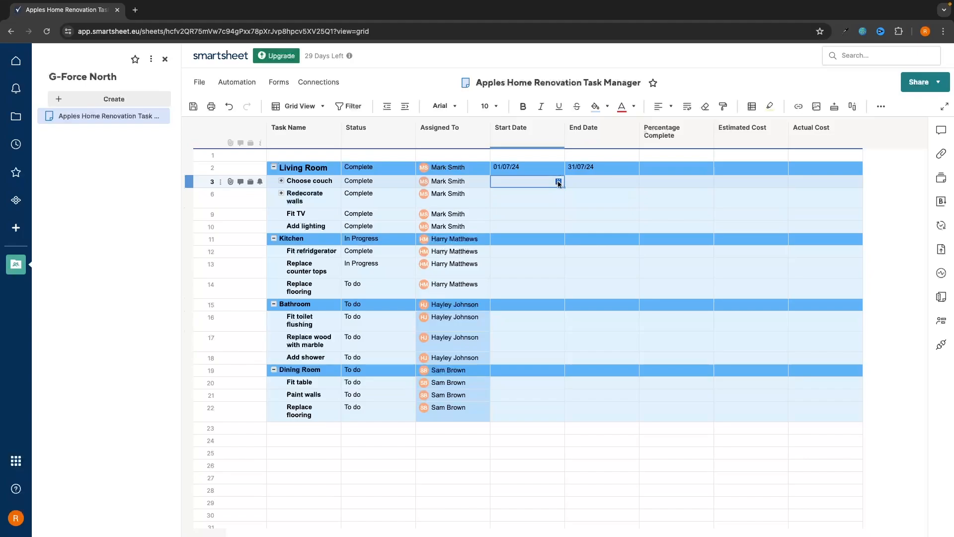
{"action": "left_click", "coordinate": [558, 183]}
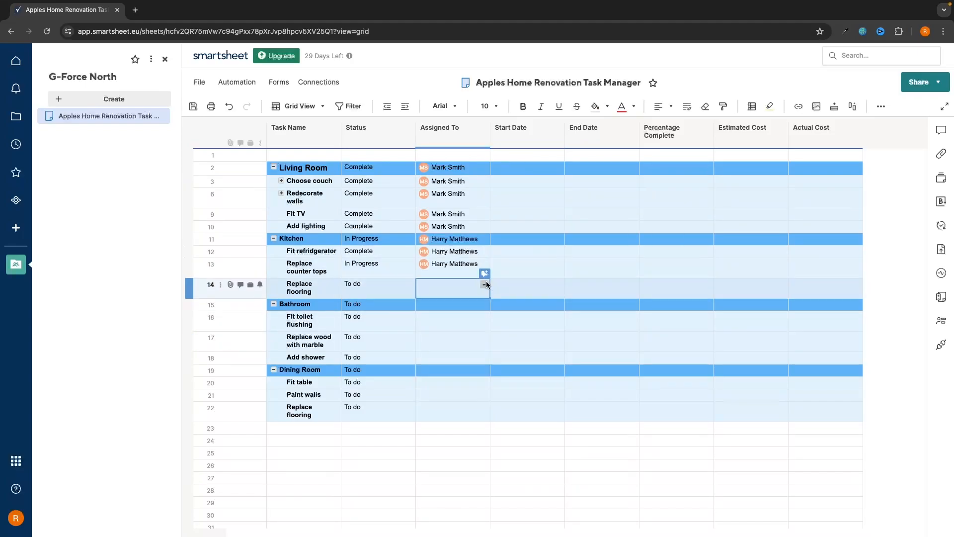
{"action": "left_click", "coordinate": [484, 285]}
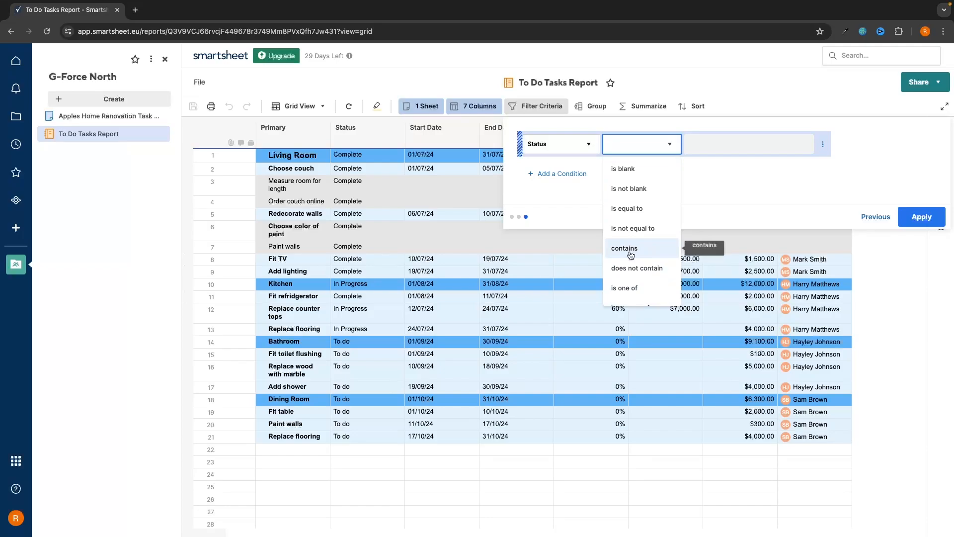
{"action": "left_click", "coordinate": [631, 248]}
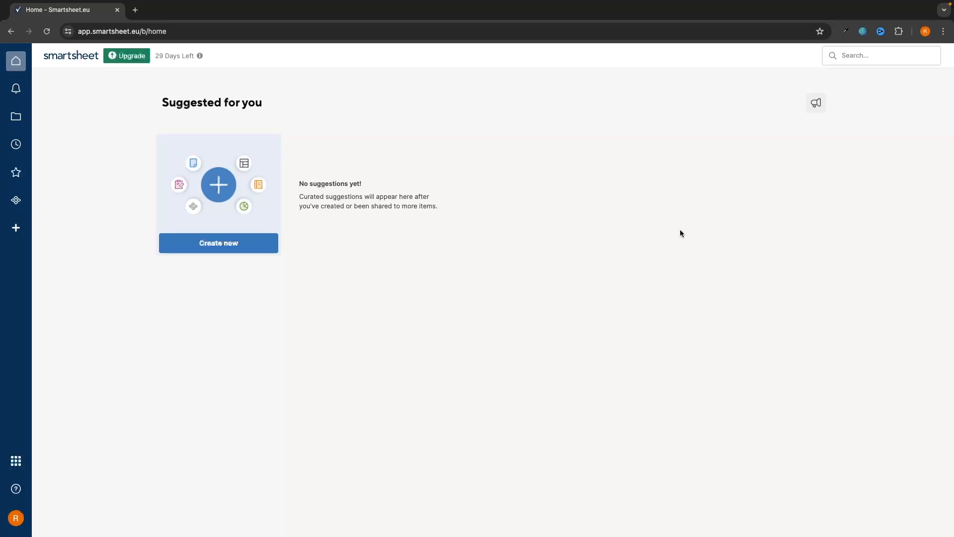
Open Browse, look at the Sheets folder, then switch to the empty Workspaces list
{"action": "left_click", "coordinate": [16, 116]}
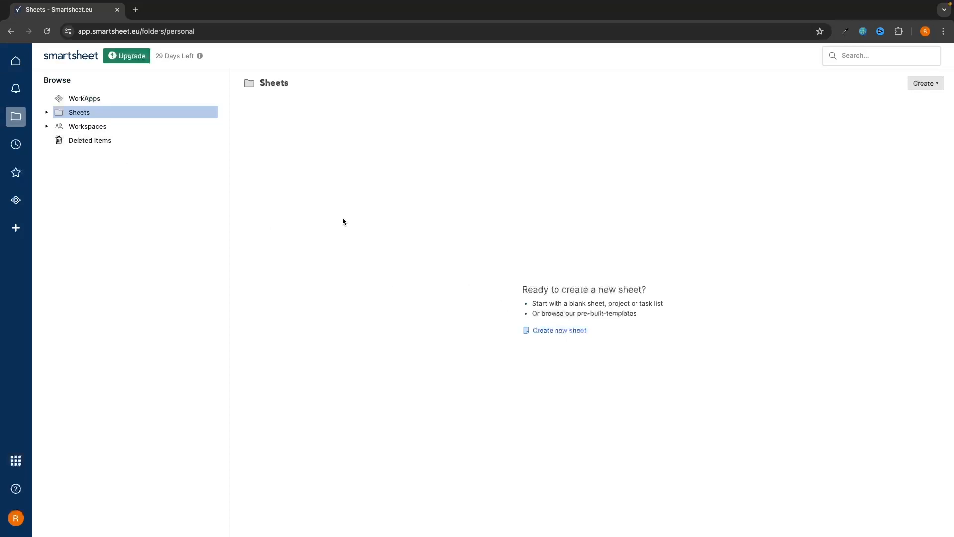
{"action": "left_click", "coordinate": [127, 131]}
{"action": "left_click", "coordinate": [136, 115]}
{"action": "left_click", "coordinate": [110, 128]}
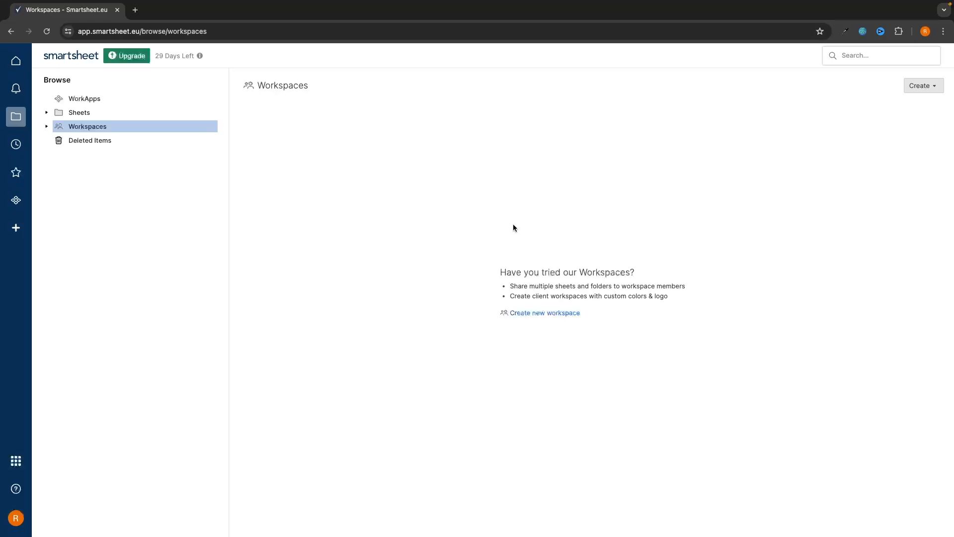
Choose Create ▸ Workspace from the Workspaces page to get the naming dialog
{"action": "left_click", "coordinate": [923, 90]}
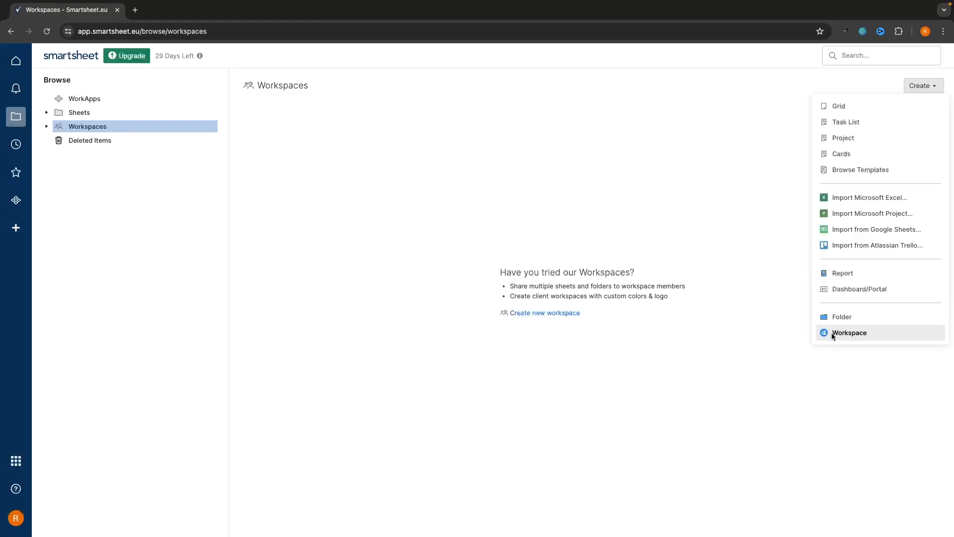
{"action": "left_click", "coordinate": [471, 204]}
{"action": "left_click", "coordinate": [124, 115]}
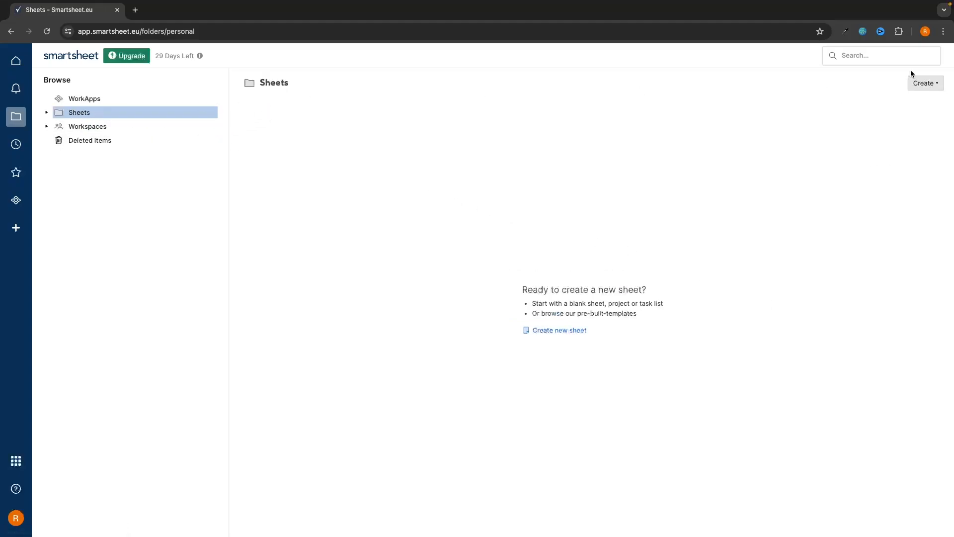
{"action": "left_click", "coordinate": [924, 83]}
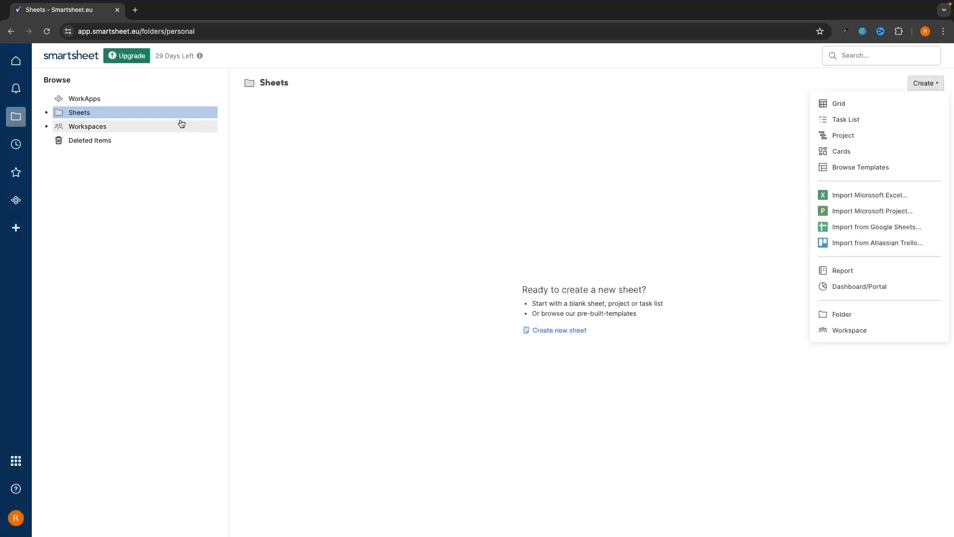
{"action": "left_click", "coordinate": [839, 316]}
{"action": "left_click", "coordinate": [136, 127]}
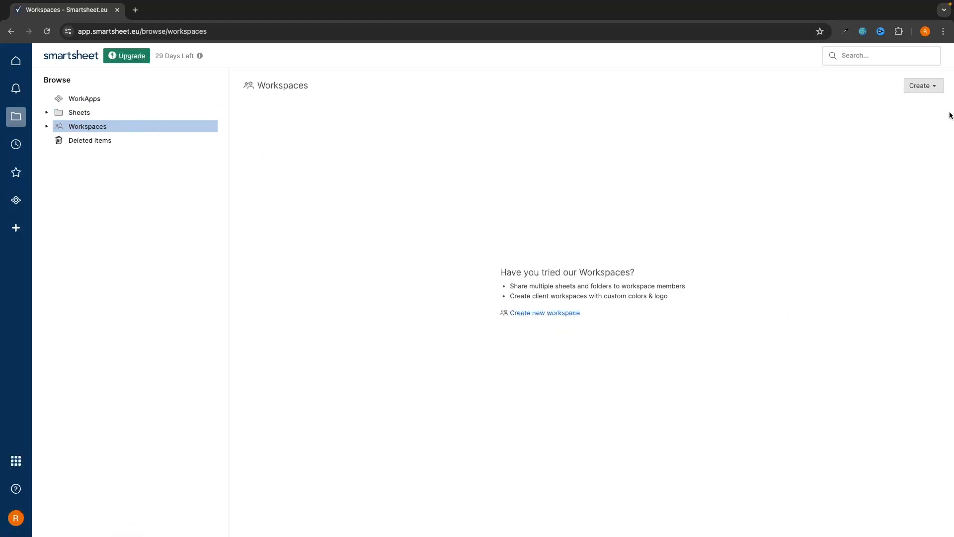
{"action": "left_click", "coordinate": [925, 87]}
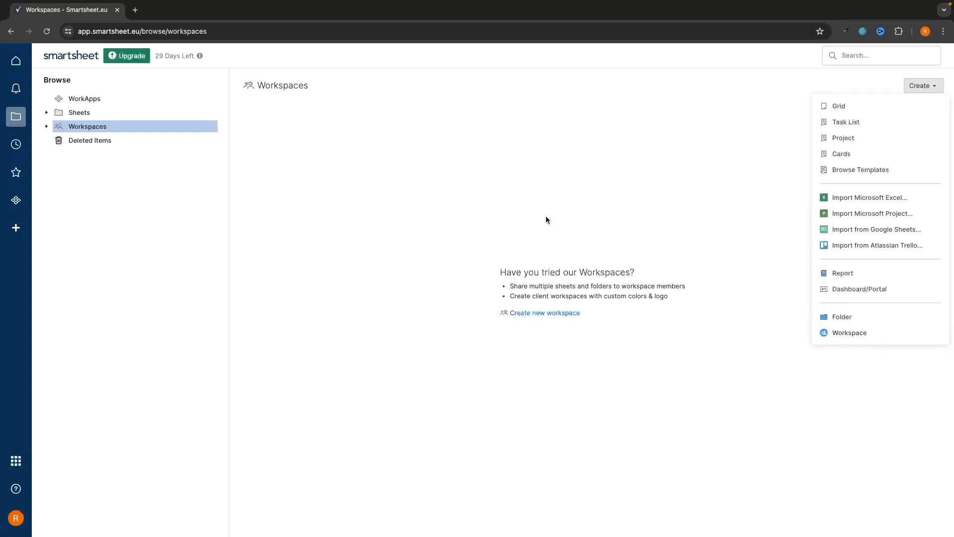
{"action": "left_click", "coordinate": [851, 332]}
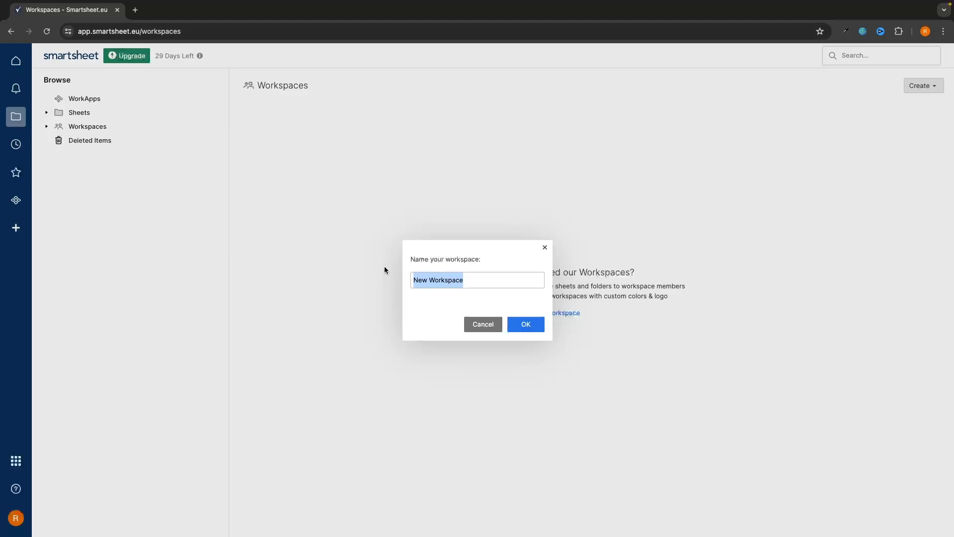
Name the new workspace 'G-Force North' and create it
{"action": "type", "text": "G"}
{"action": "key", "text": "BackSpace"}
{"action": "type", "text": "F"}
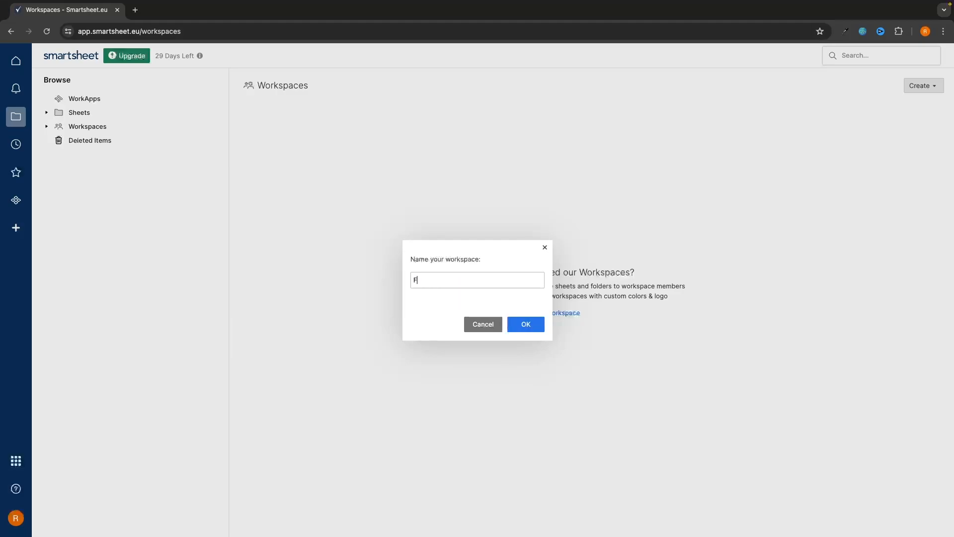
{"action": "key", "text": "BackSpace"}
{"action": "type", "text": "G-Force n"}
{"action": "key", "text": "BackSpace"}
{"action": "type", "text": "North"}
{"action": "left_click", "coordinate": [522, 326]}
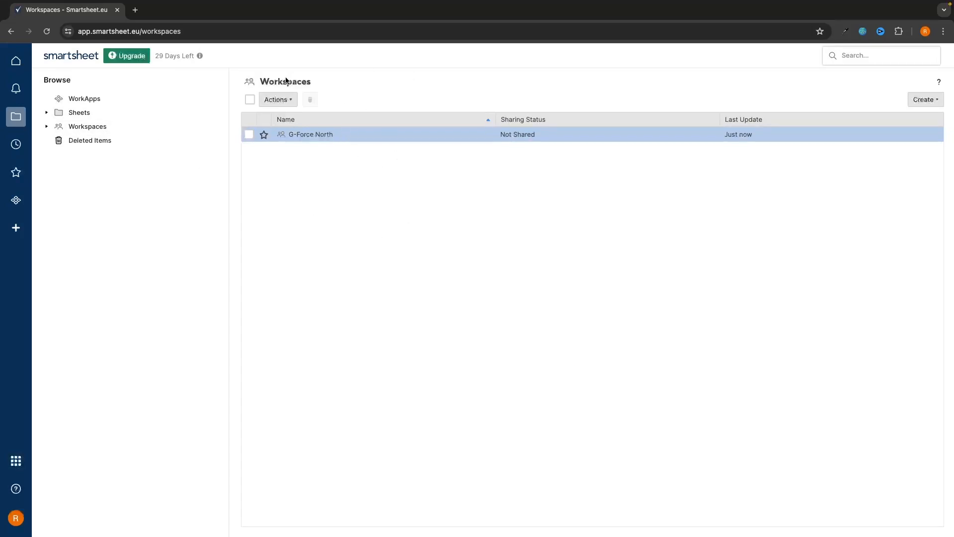
Open the G-Force North workspace from the Workspaces list
{"action": "left_click", "coordinate": [80, 113]}
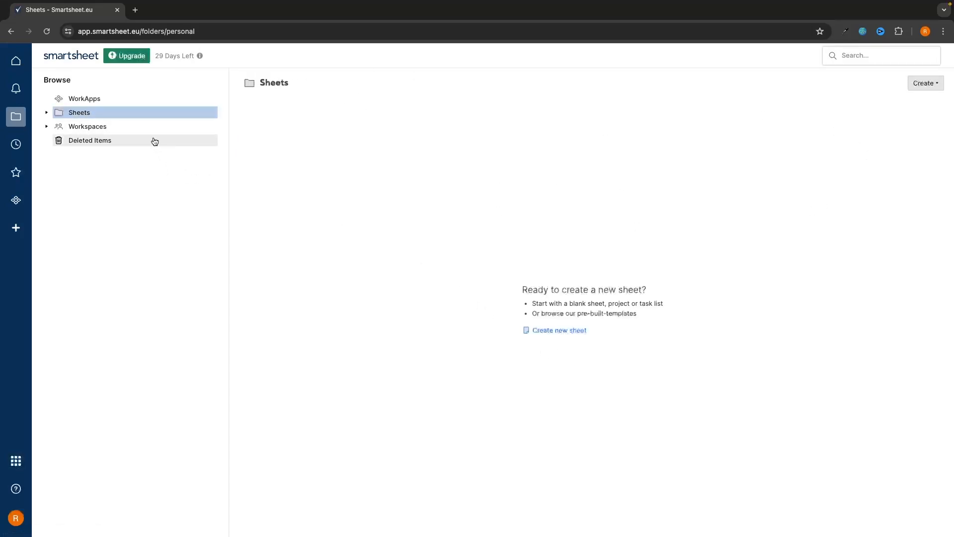
{"action": "left_click", "coordinate": [164, 127]}
{"action": "left_click", "coordinate": [329, 135]}
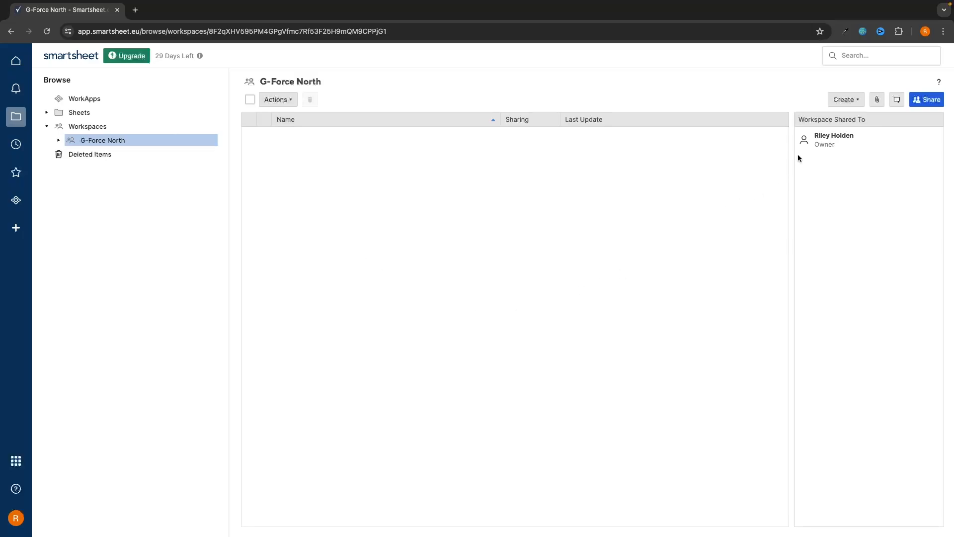
Create a blank grid sheet named 'Apples Home Renovation Task Manager' in G-Force North
{"action": "left_click", "coordinate": [847, 102]}
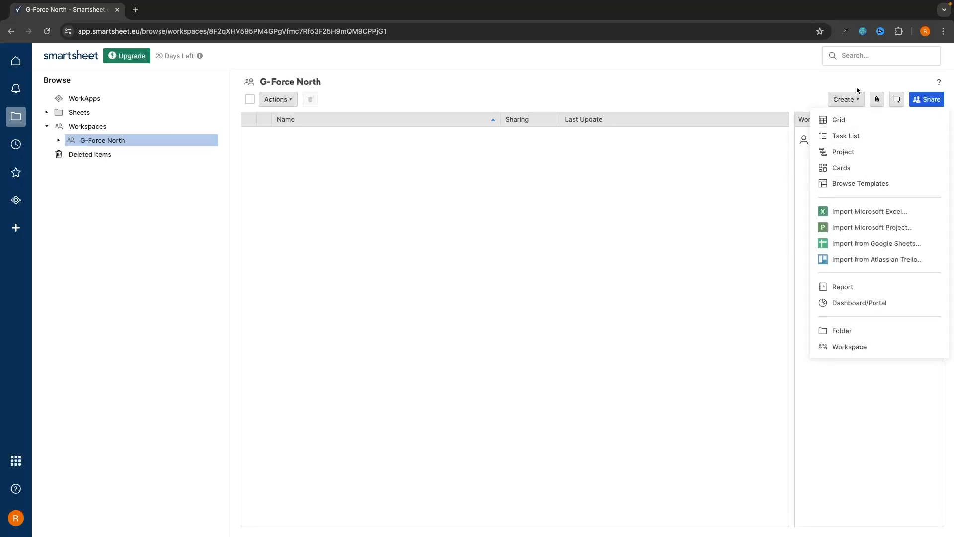
{"action": "left_click", "coordinate": [842, 123]}
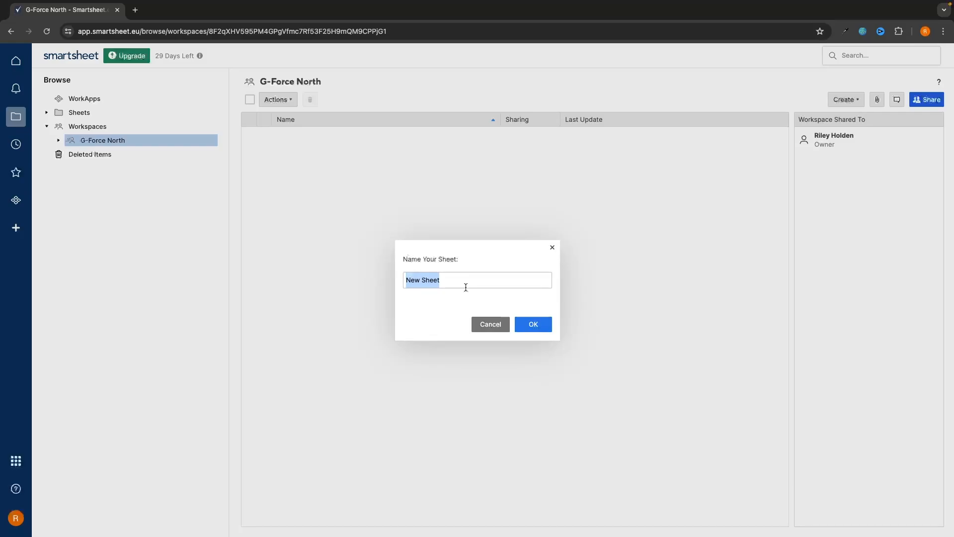
{"action": "type", "text": "A"}
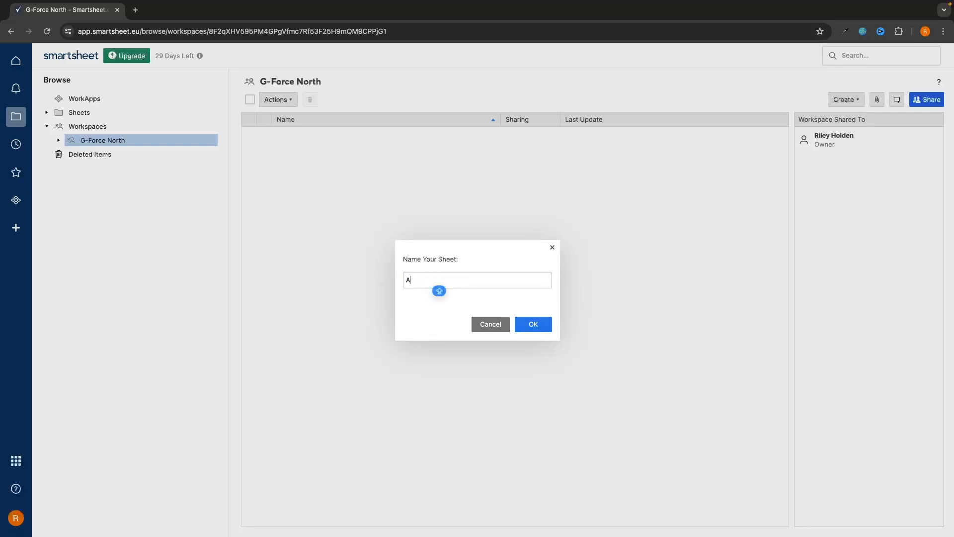
{"action": "type", "text": "pples Home Renovation Taks"}
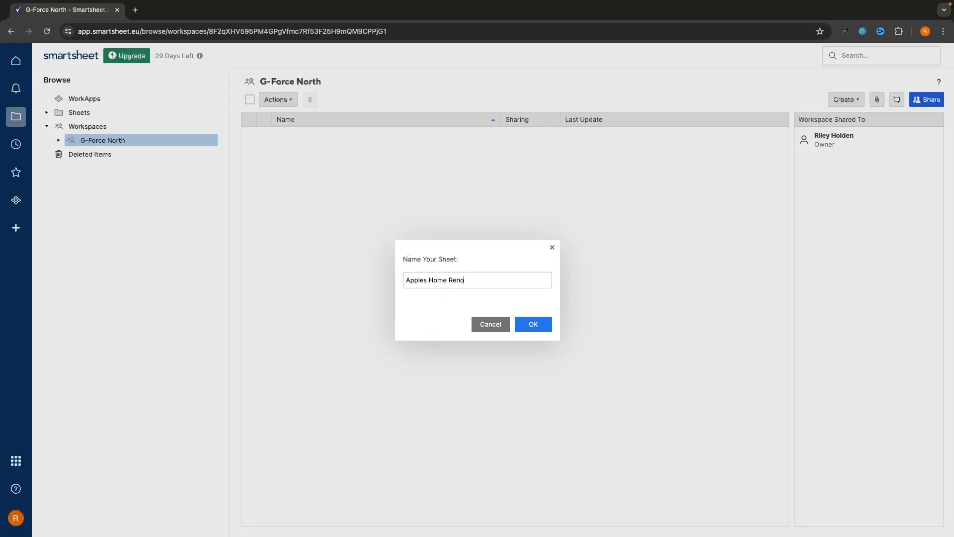
{"action": "key", "text": "BackSpace"}
{"action": "key", "text": "BackSpace"}
{"action": "key", "text": "BackSpace"}
{"action": "type", "text": "sk Manager"}
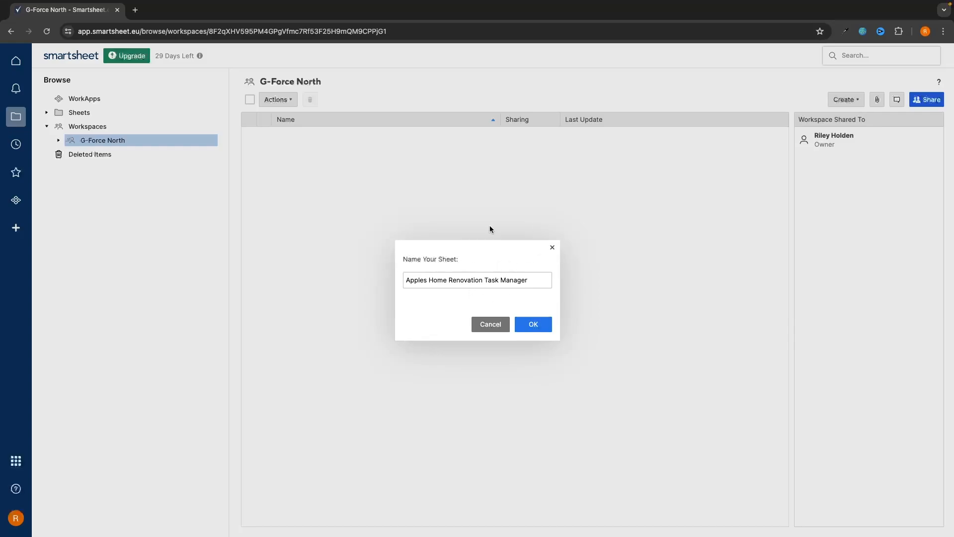
{"action": "left_click", "coordinate": [529, 329]}
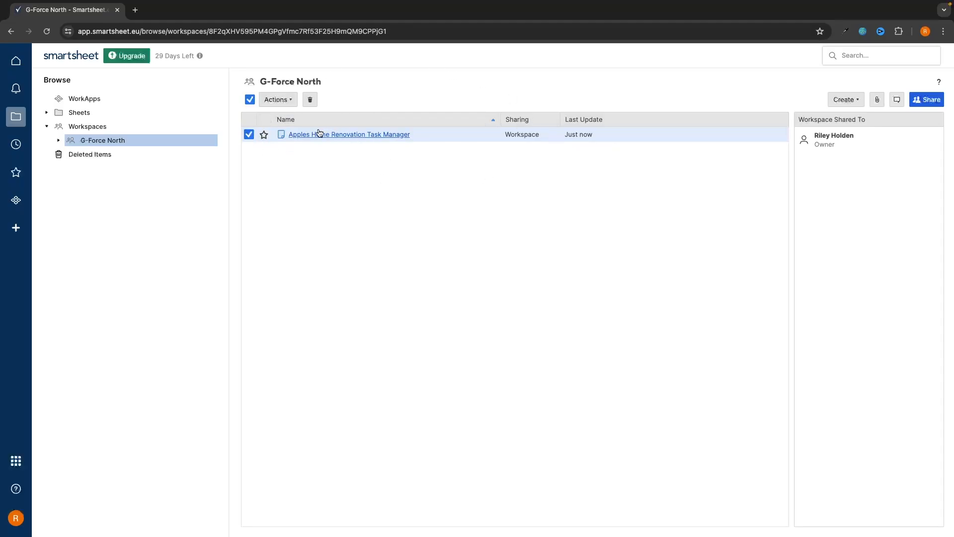
Open the Apples Home Renovation Task Manager sheet from the workspace list
{"action": "left_click", "coordinate": [295, 134]}
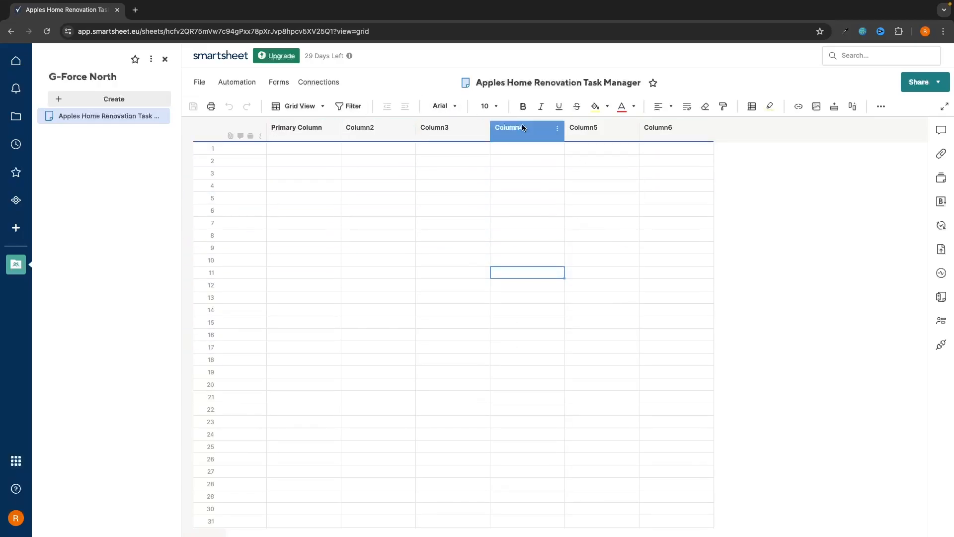
Rename Primary Column to 'Task Name'
{"action": "double_click", "coordinate": [302, 130]}
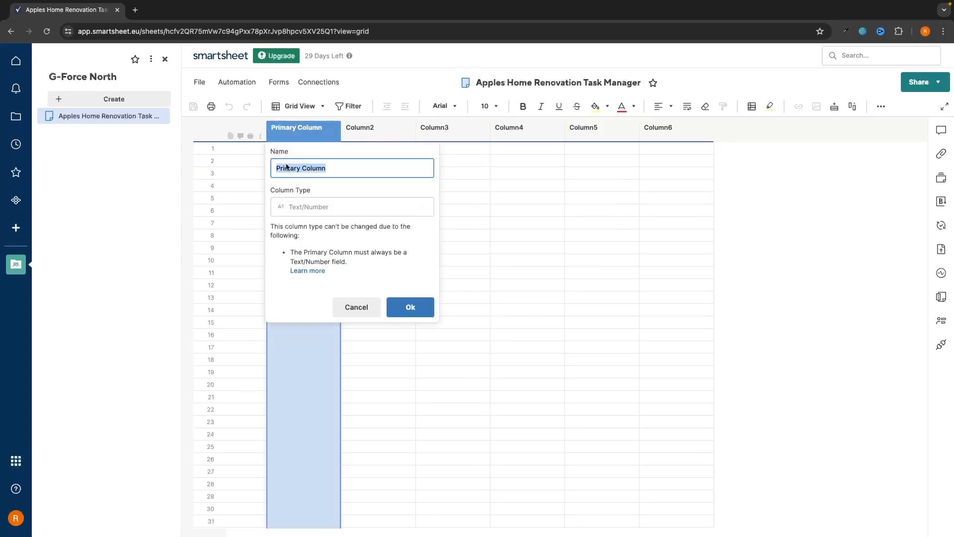
{"action": "type", "text": "Task Name"}
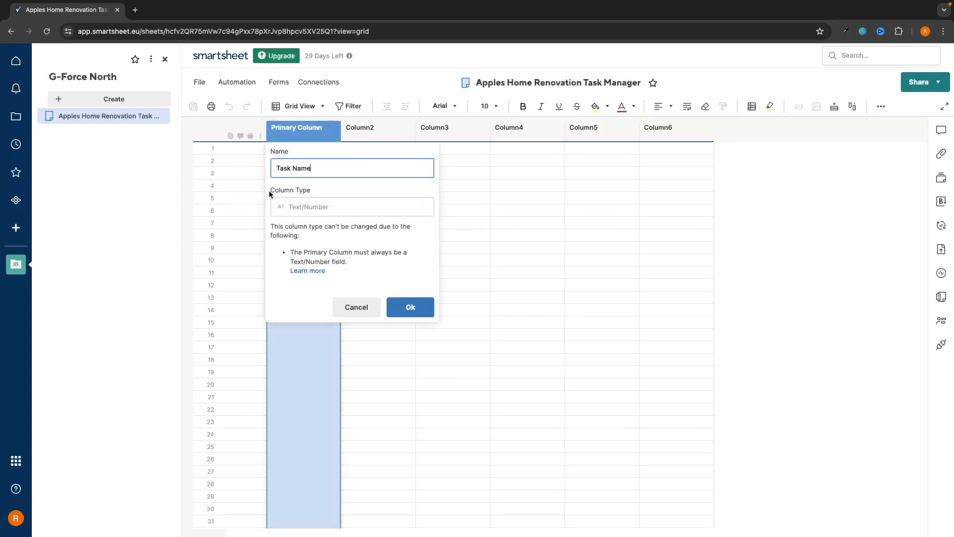
{"action": "left_click", "coordinate": [311, 190]}
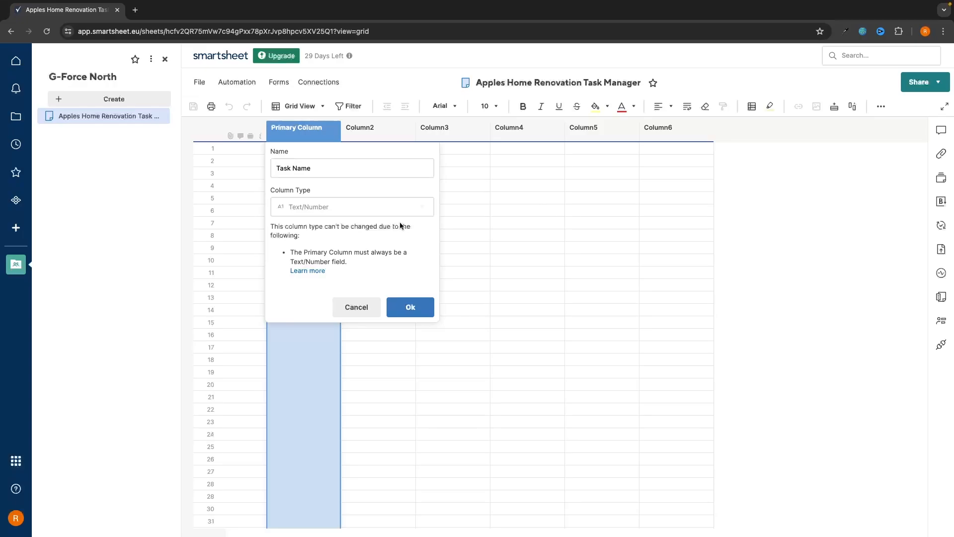
{"action": "left_click", "coordinate": [412, 310]}
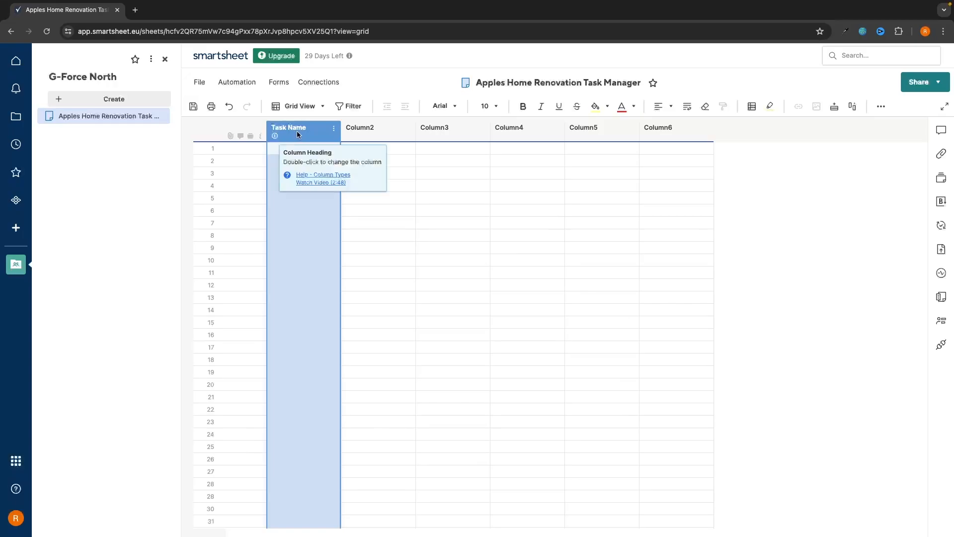
Rename Column2 to 'Status' as a dropdown with To do, In Progress, Under Review, Complete
{"action": "double_click", "coordinate": [380, 127]}
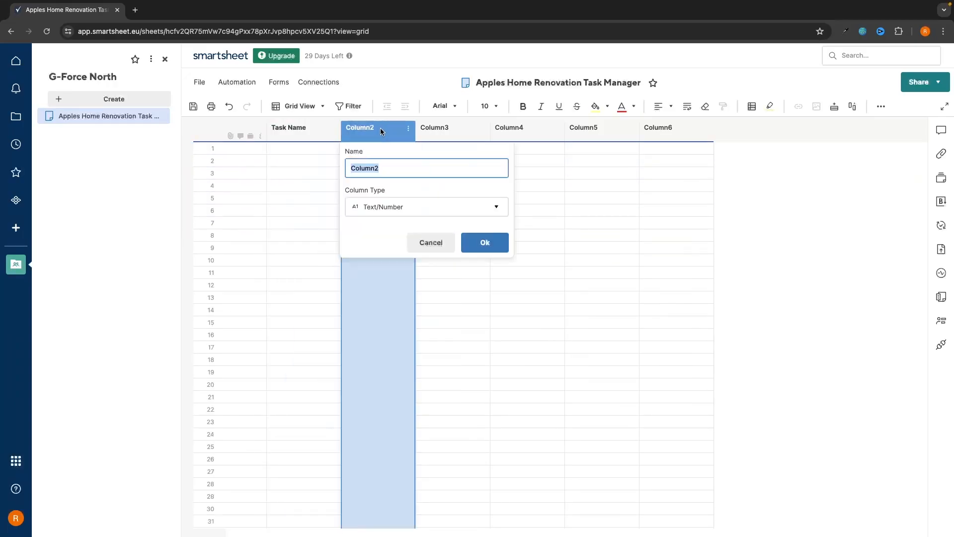
{"action": "type", "text": "Status"}
{"action": "left_click", "coordinate": [379, 208]}
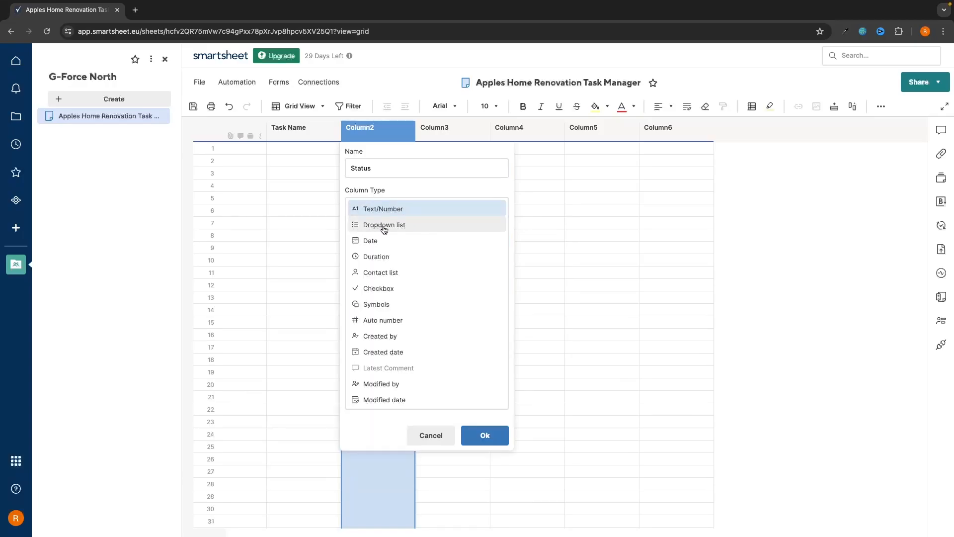
{"action": "left_click", "coordinate": [386, 228]}
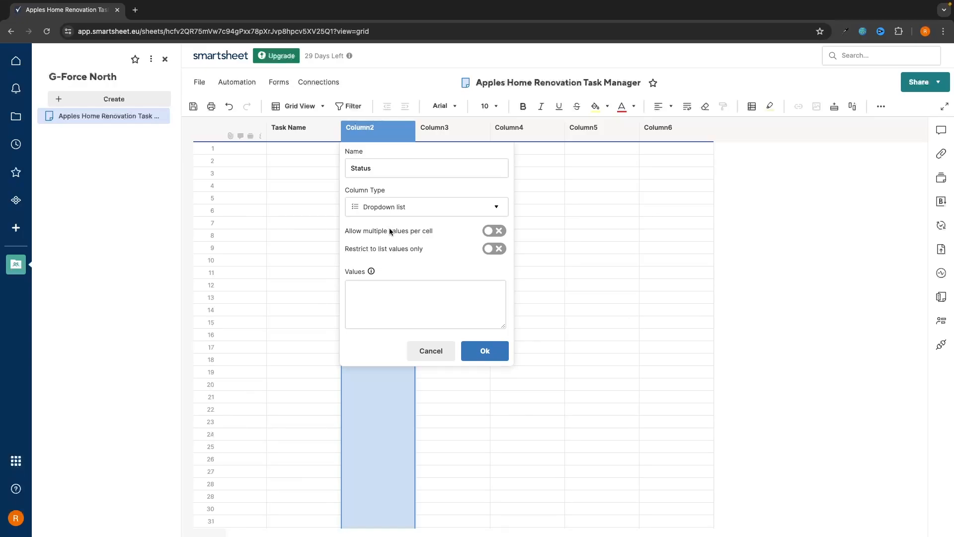
{"action": "left_click", "coordinate": [356, 312]}
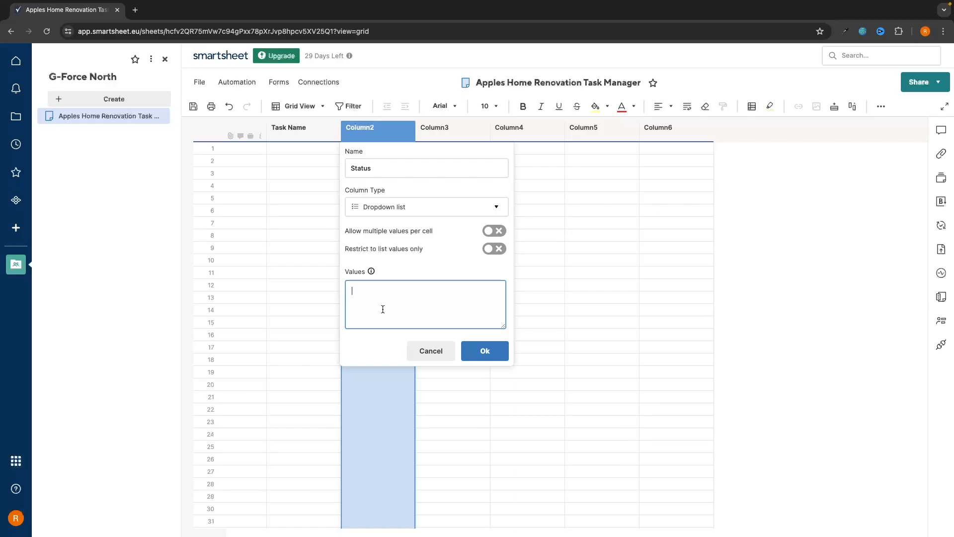
{"action": "type", "text": "To do"}
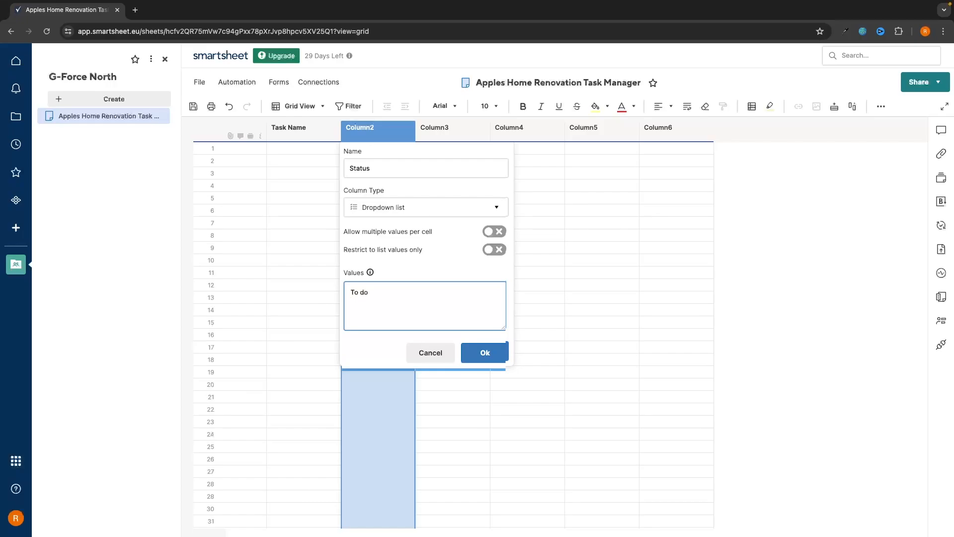
{"action": "type", "text": "IN"}
{"action": "key", "text": "BackSpace"}
{"action": "type", "text": "n Progress "}
{"action": "type", "text": "Under Rv"}
{"action": "key", "text": "BackSpace"}
{"action": "type", "text": "eview Comple"}
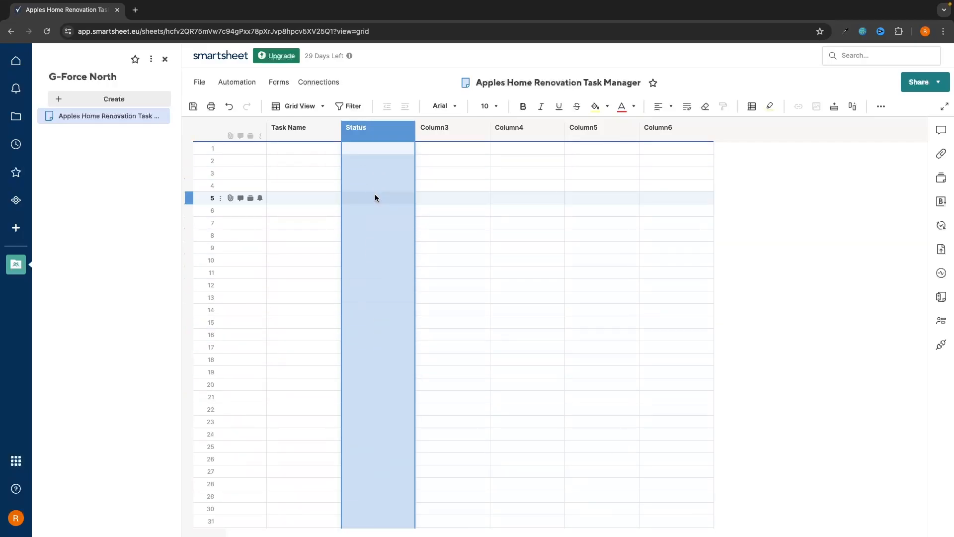
{"action": "left_click", "coordinate": [442, 128]}
Rename Column3 to 'Assigned To' and make it a Contact list column
{"action": "double_click", "coordinate": [442, 128]}
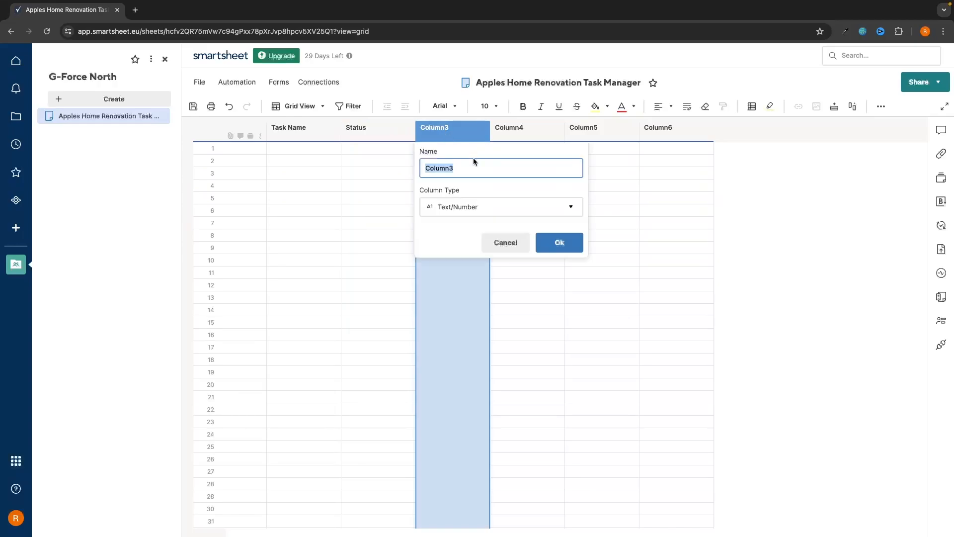
{"action": "type", "text": "Assigned To"}
{"action": "left_click", "coordinate": [458, 207]}
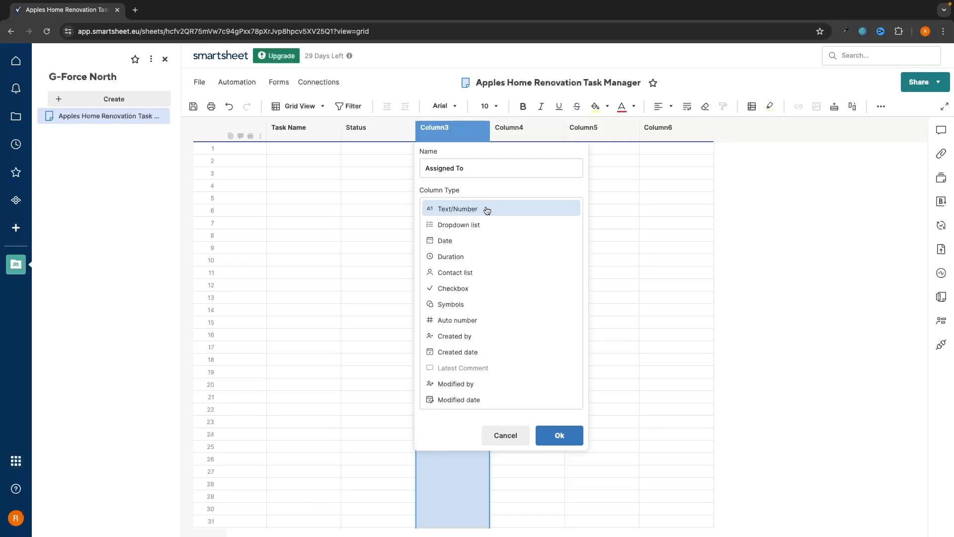
{"action": "left_click", "coordinate": [454, 273]}
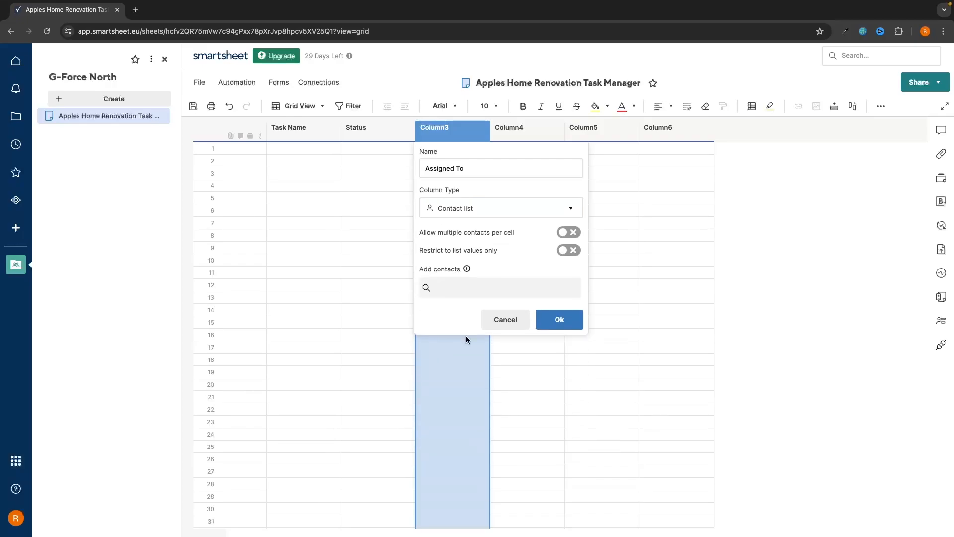
{"action": "left_click", "coordinate": [560, 318]}
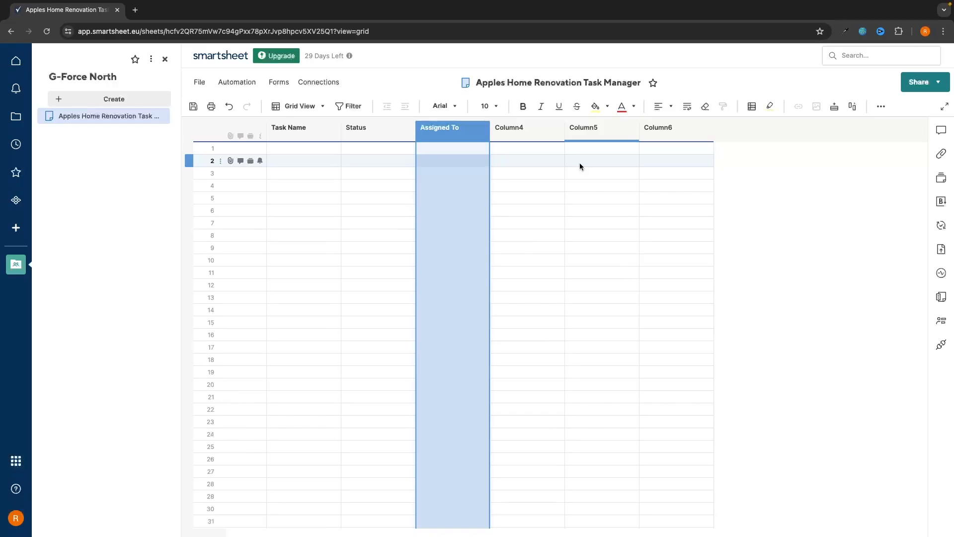
{"action": "left_click", "coordinate": [518, 132]}
Rename Column4 to 'Start Date' and set its column type to Date
{"action": "double_click", "coordinate": [519, 132]}
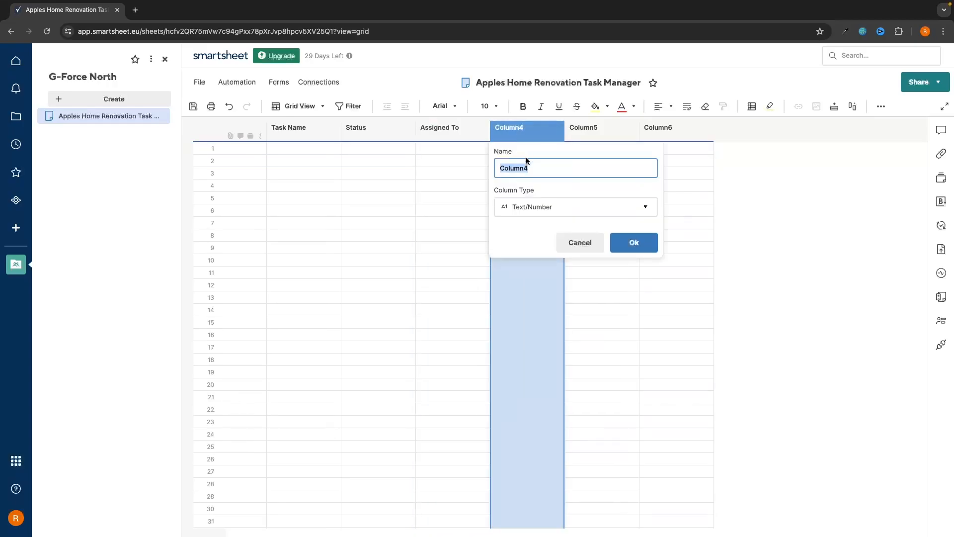
{"action": "type", "text": "Start Date"}
{"action": "left_click", "coordinate": [532, 207]}
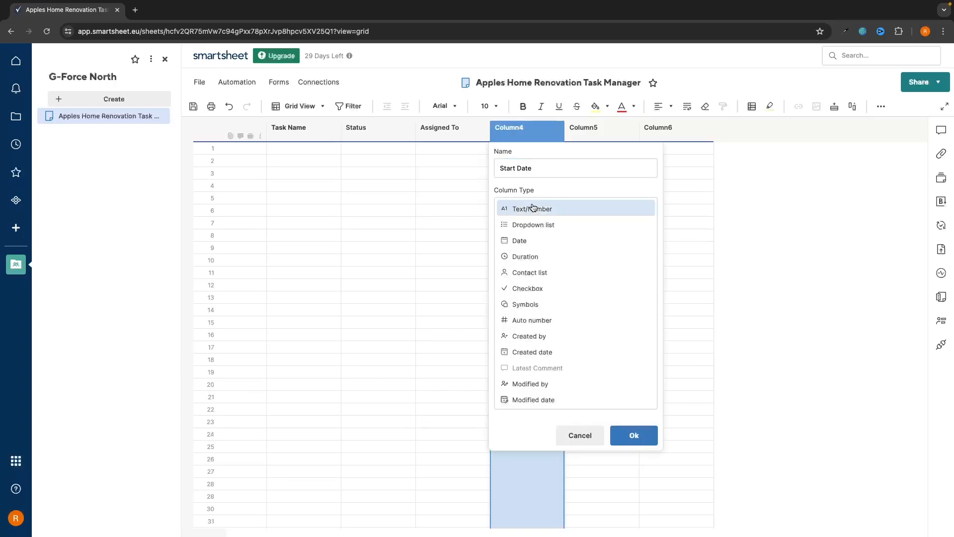
{"action": "left_click", "coordinate": [534, 242]}
{"action": "left_click", "coordinate": [625, 256]}
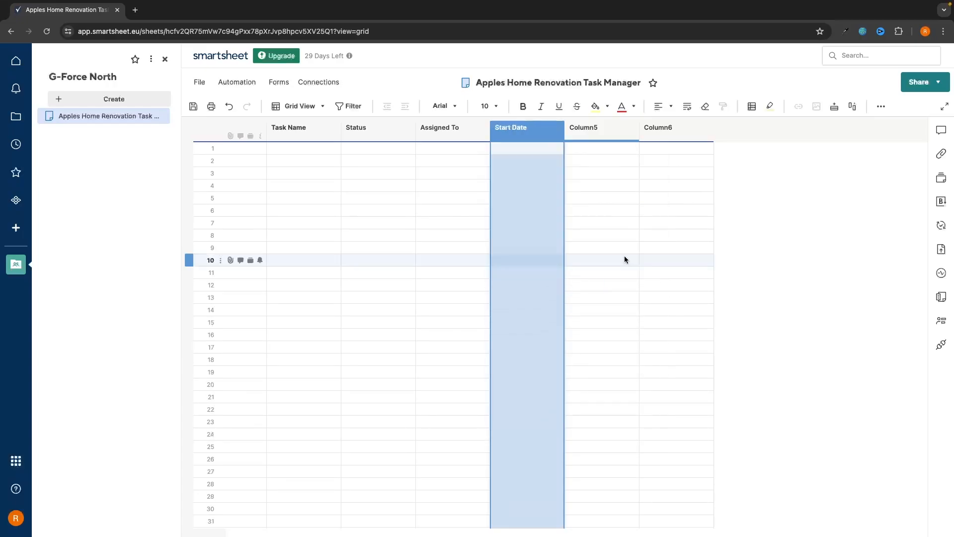
{"action": "left_click", "coordinate": [592, 132]}
Rename Column5 to End Date and set its column type to Date
{"action": "double_click", "coordinate": [591, 132]}
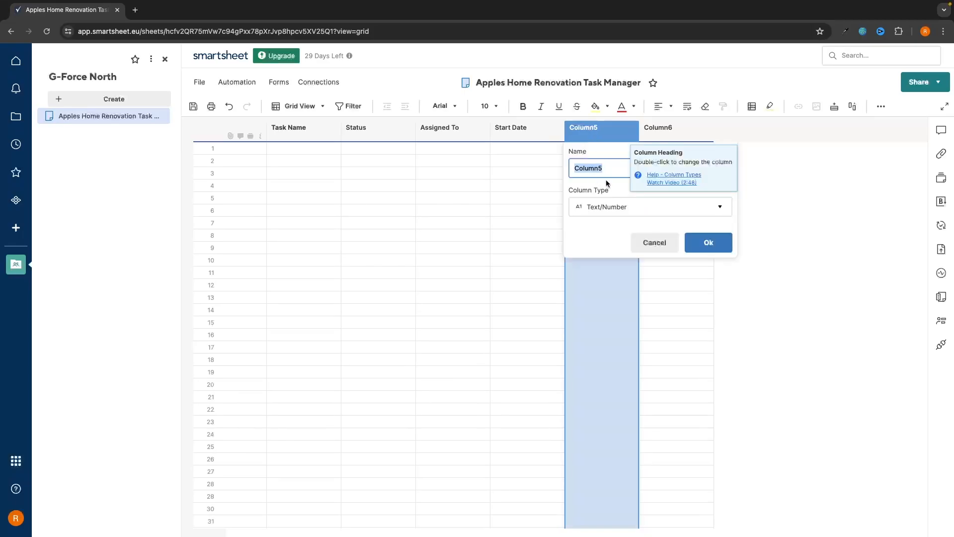
{"action": "type", "text": "End Date"}
{"action": "left_click", "coordinate": [606, 207]}
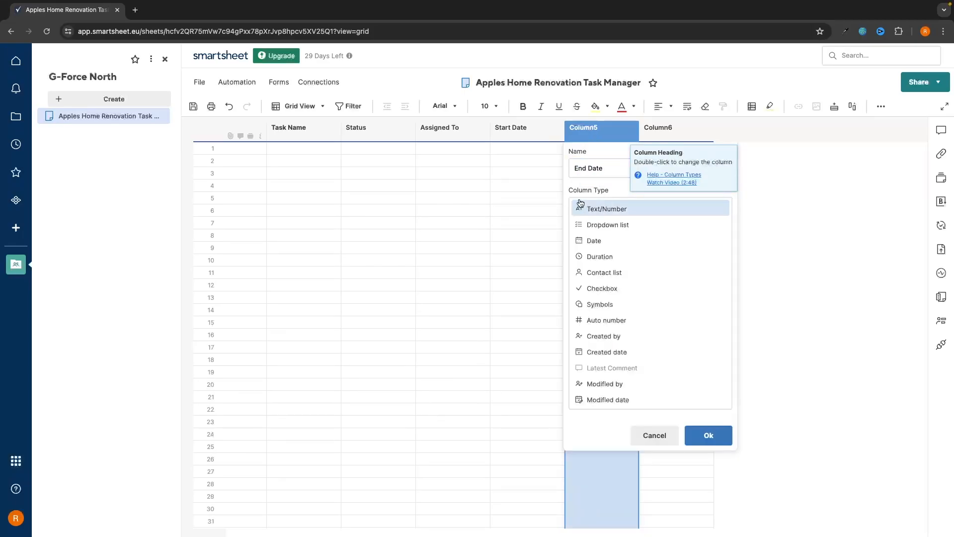
{"action": "left_click", "coordinate": [614, 241]}
{"action": "left_click", "coordinate": [706, 255]}
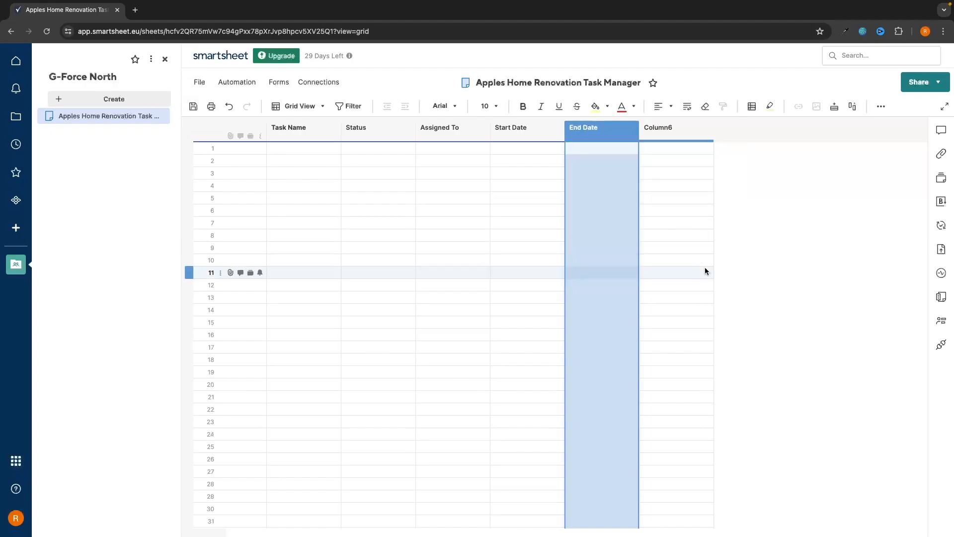
{"action": "left_click", "coordinate": [764, 286]}
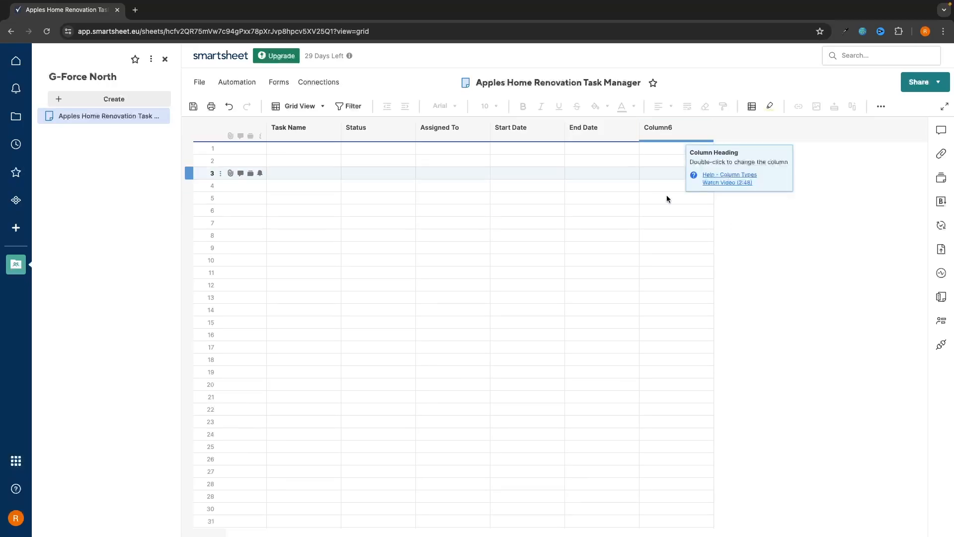
Rename Column6 to Percentage Complete, keeping the Text/Number type
{"action": "left_click", "coordinate": [662, 133]}
{"action": "double_click", "coordinate": [663, 133]}
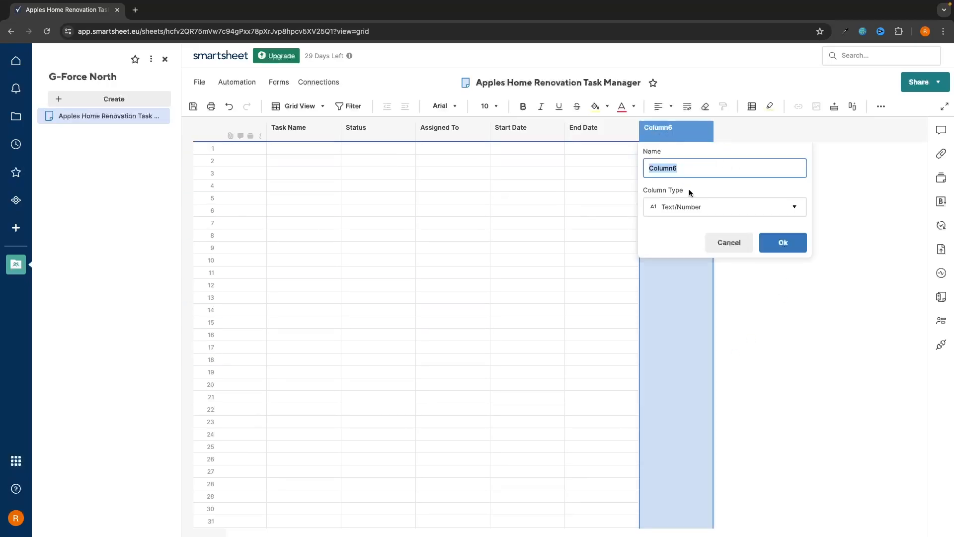
{"action": "type", "text": "Percentage Complete"}
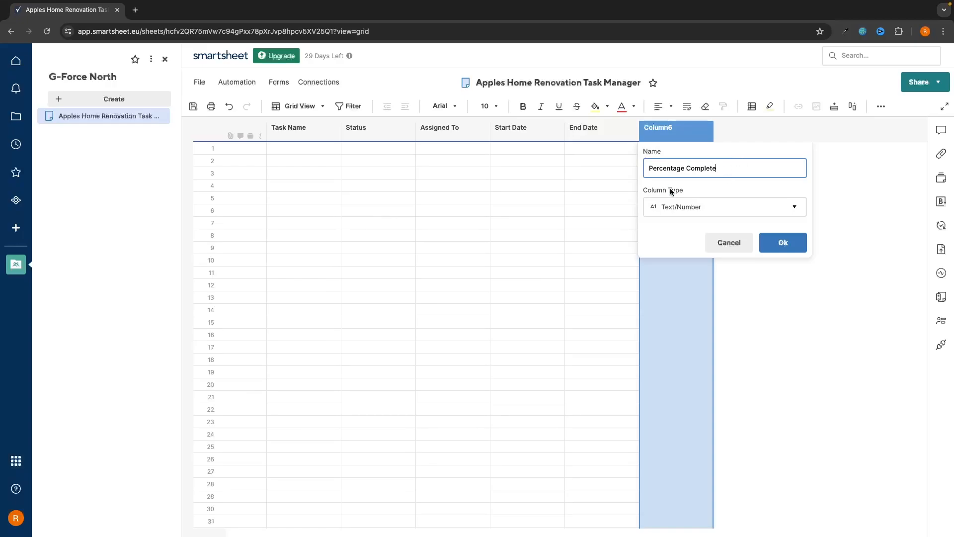
{"action": "left_click", "coordinate": [721, 211]}
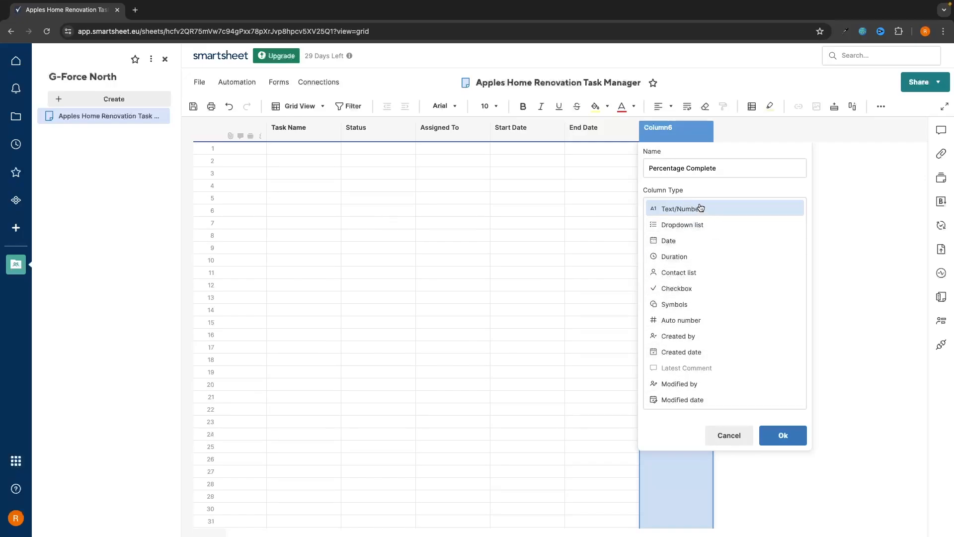
{"action": "left_click", "coordinate": [687, 212]}
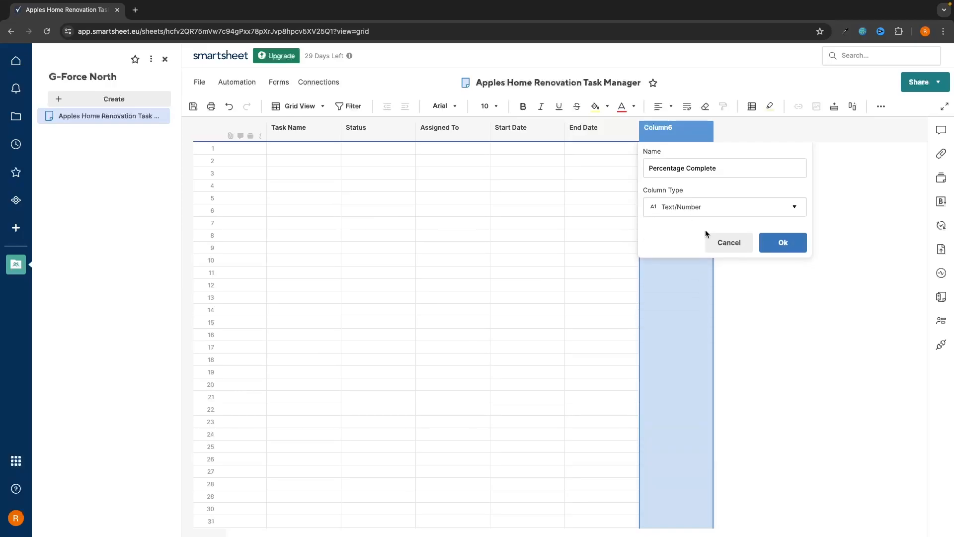
{"action": "left_click", "coordinate": [772, 246]}
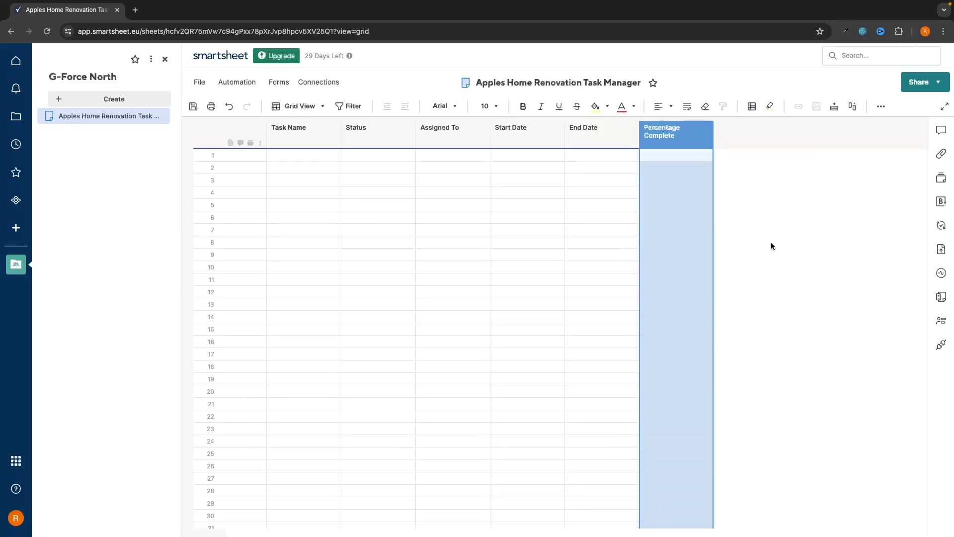
Format the Percentage Complete column values as percentages
{"action": "left_click", "coordinate": [679, 137]}
{"action": "left_click", "coordinate": [880, 107]}
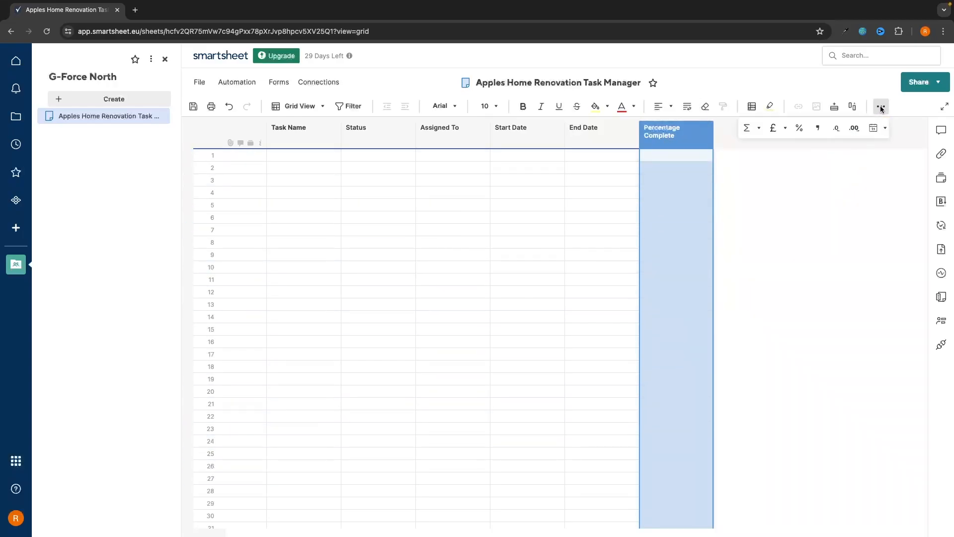
{"action": "left_click", "coordinate": [800, 128]}
In Project Settings, set Percentage Complete as the % Complete column
{"action": "right_click", "coordinate": [678, 139]}
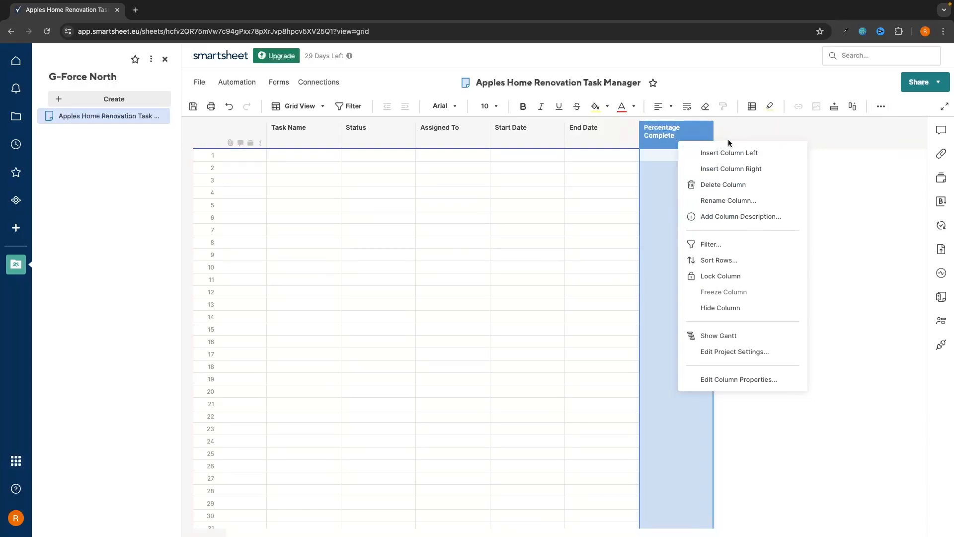
{"action": "left_click", "coordinate": [738, 352]}
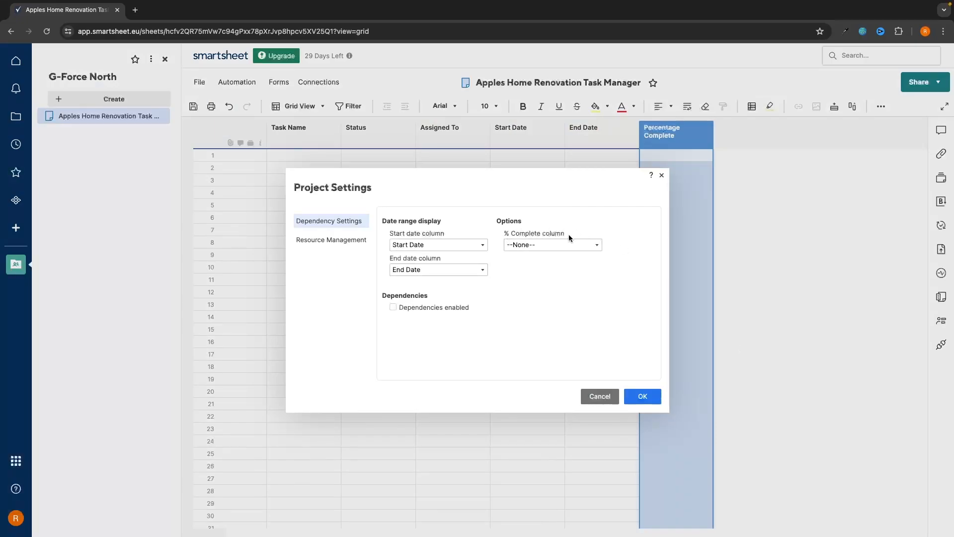
{"action": "left_click", "coordinate": [547, 245]}
{"action": "left_click", "coordinate": [547, 267]}
{"action": "left_click", "coordinate": [642, 397]}
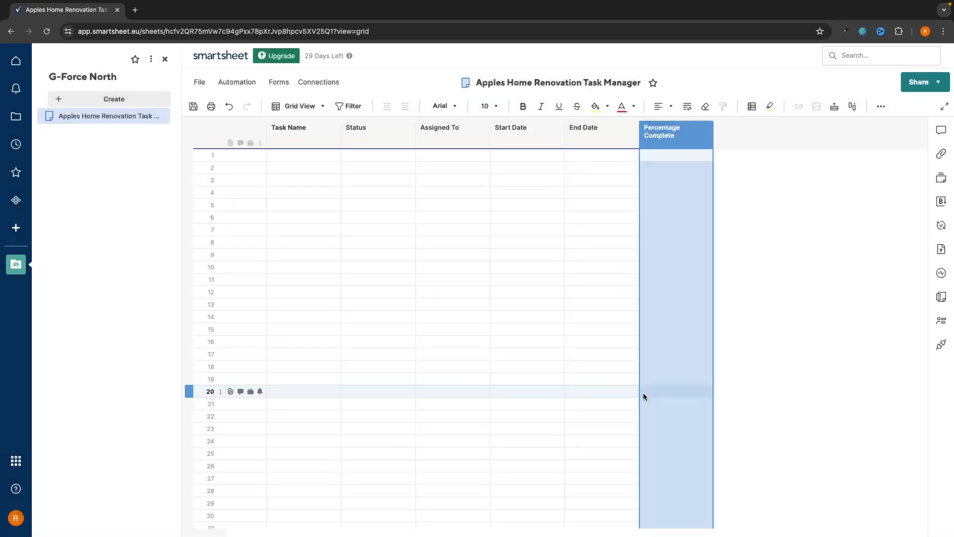
{"action": "left_click", "coordinate": [752, 257]}
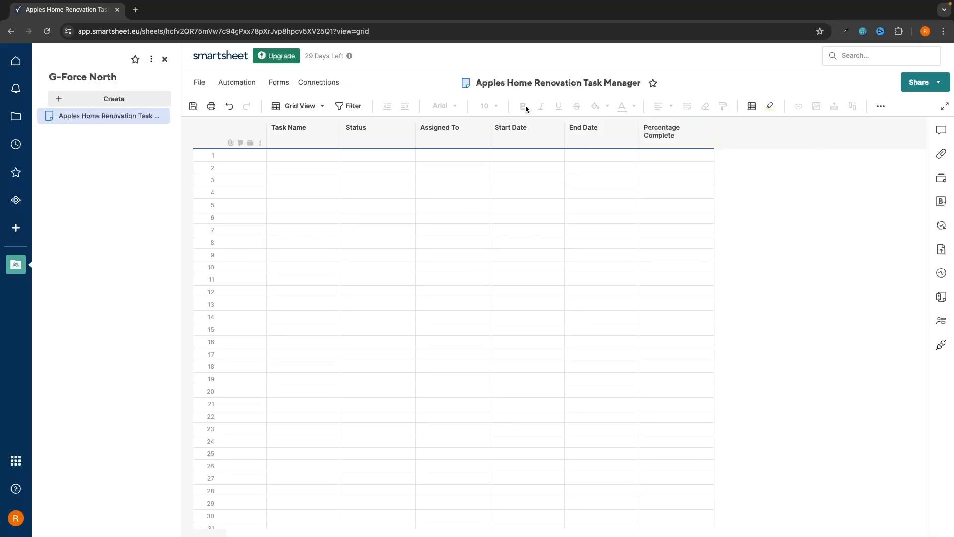
Insert an Estimated Cost Text/Number column right of Percentage Complete
{"action": "right_click", "coordinate": [675, 131]}
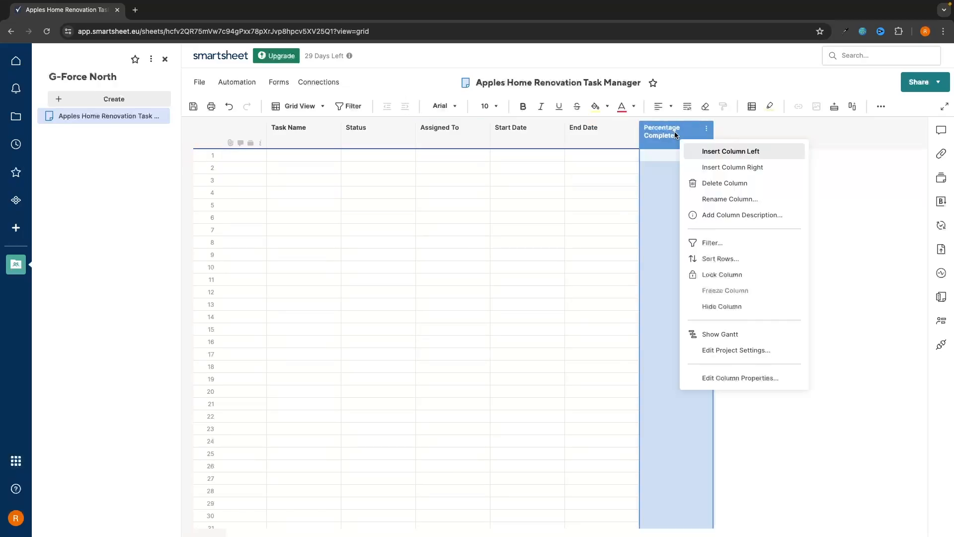
{"action": "left_click", "coordinate": [756, 166]}
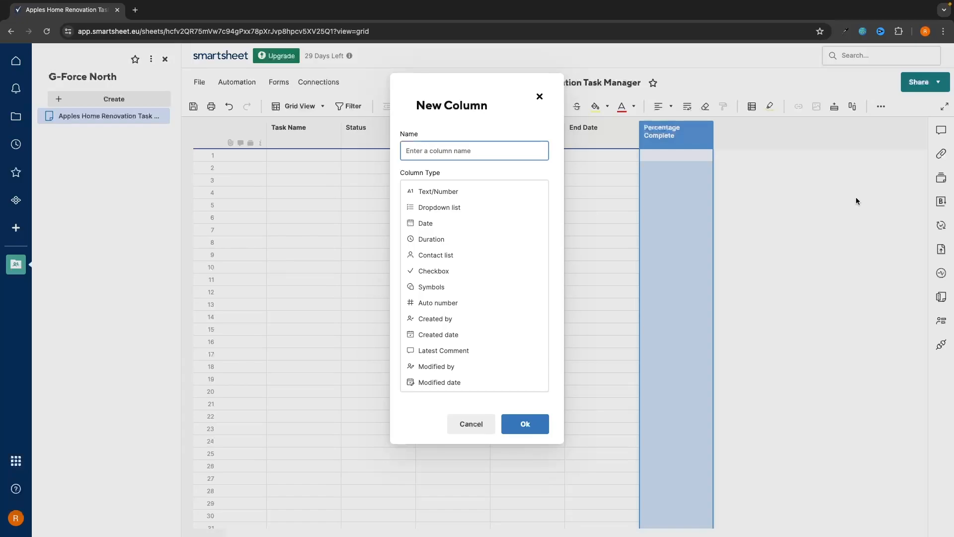
{"action": "type", "text": "Estimated Cost"}
{"action": "left_click", "coordinate": [454, 193]}
{"action": "left_click", "coordinate": [527, 233]}
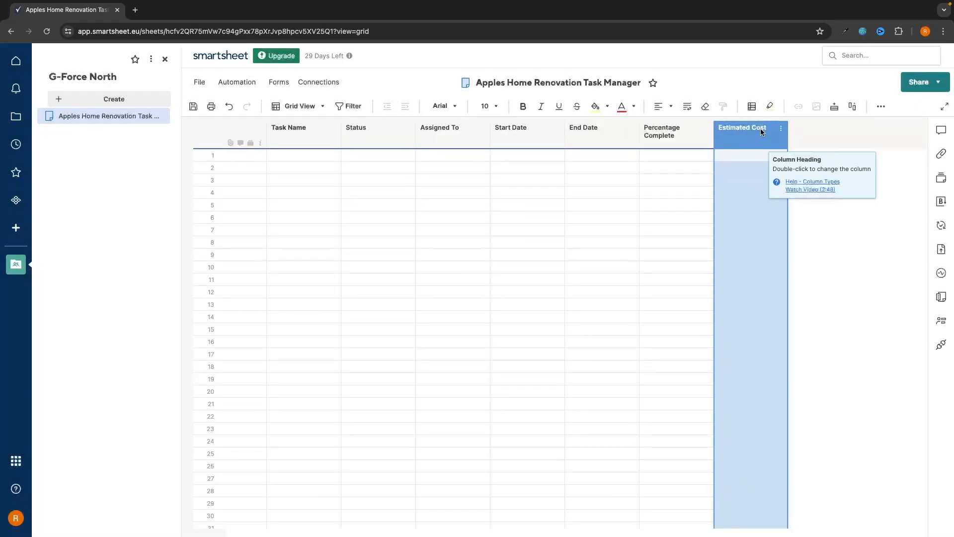
Insert an Actual Cost Text/Number column right of Estimated Cost
{"action": "right_click", "coordinate": [744, 127]}
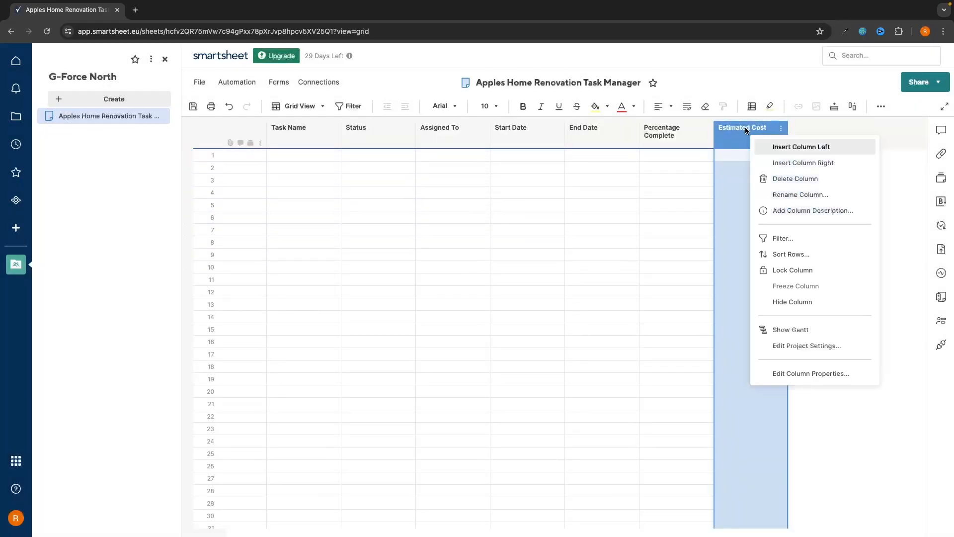
{"action": "left_click", "coordinate": [805, 163]}
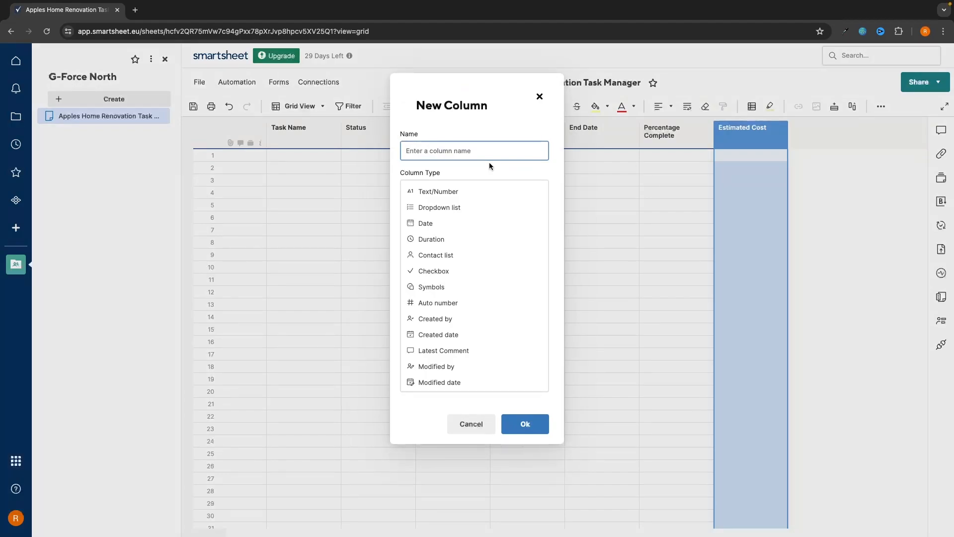
{"action": "type", "text": "Actual Cost"}
{"action": "left_click", "coordinate": [420, 192]}
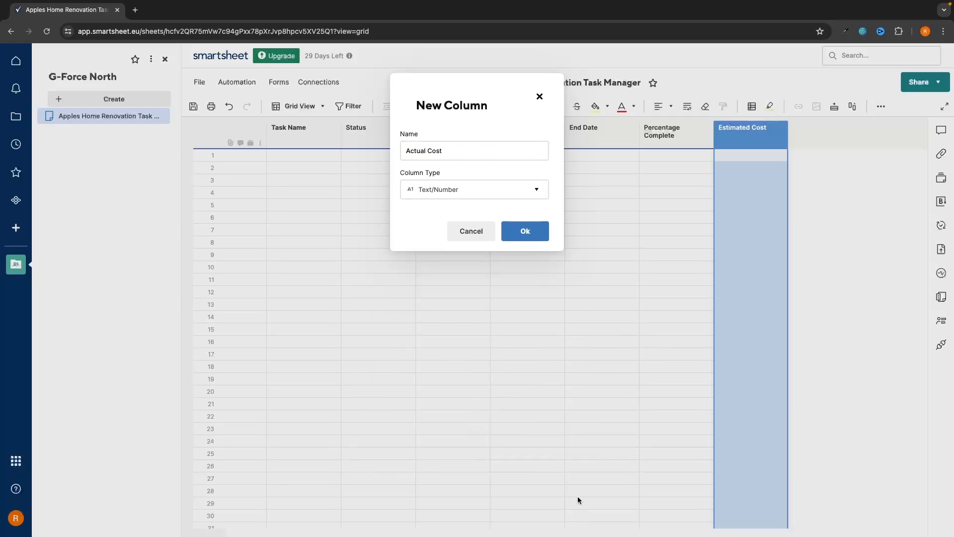
{"action": "left_click", "coordinate": [542, 231]}
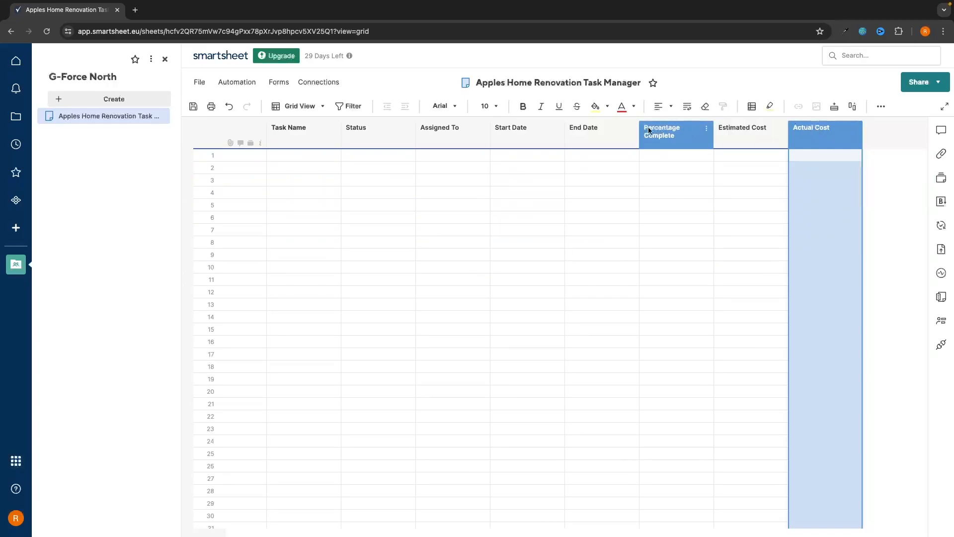
{"action": "mouse_move", "coordinate": [828, 137]}
{"action": "left_mouse_down"}
{"action": "mouse_move", "coordinate": [502, 136]}
{"action": "mouse_move", "coordinate": [815, 135]}
{"action": "left_mouse_up"}
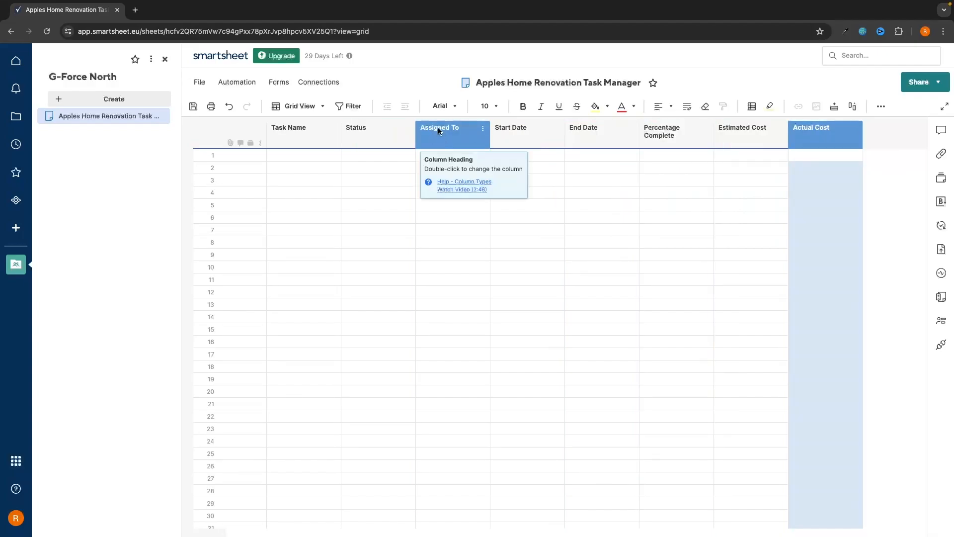
{"action": "left_click_drag", "start_coordinate": [467, 135], "coordinate": [640, 167]}
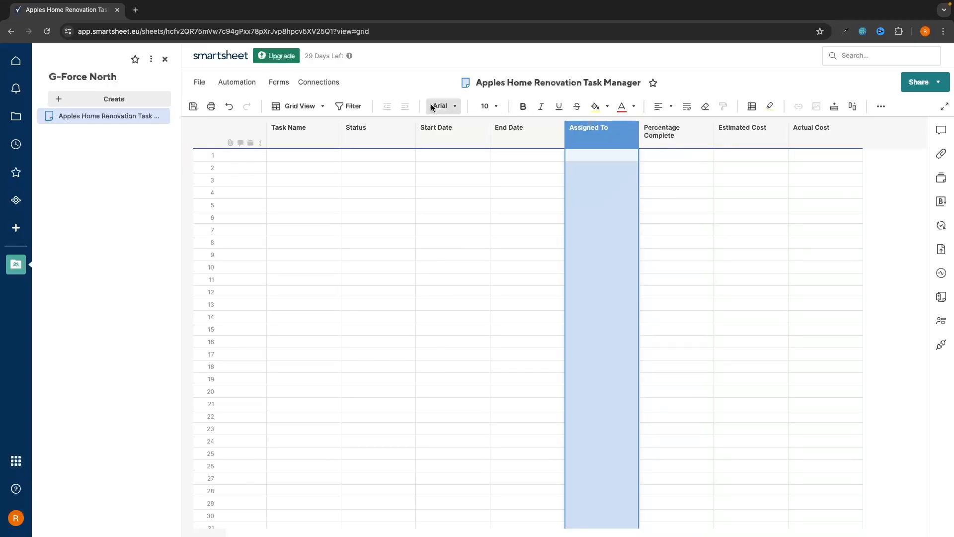
{"action": "left_click_drag", "start_coordinate": [613, 127], "coordinate": [437, 130]}
{"action": "left_click", "coordinate": [600, 309]}
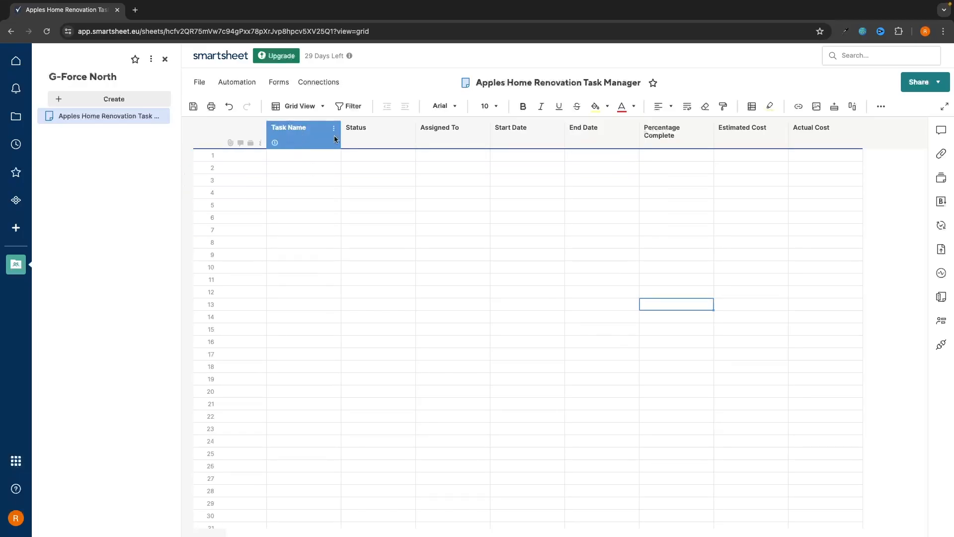
{"action": "double_click", "coordinate": [297, 167]}
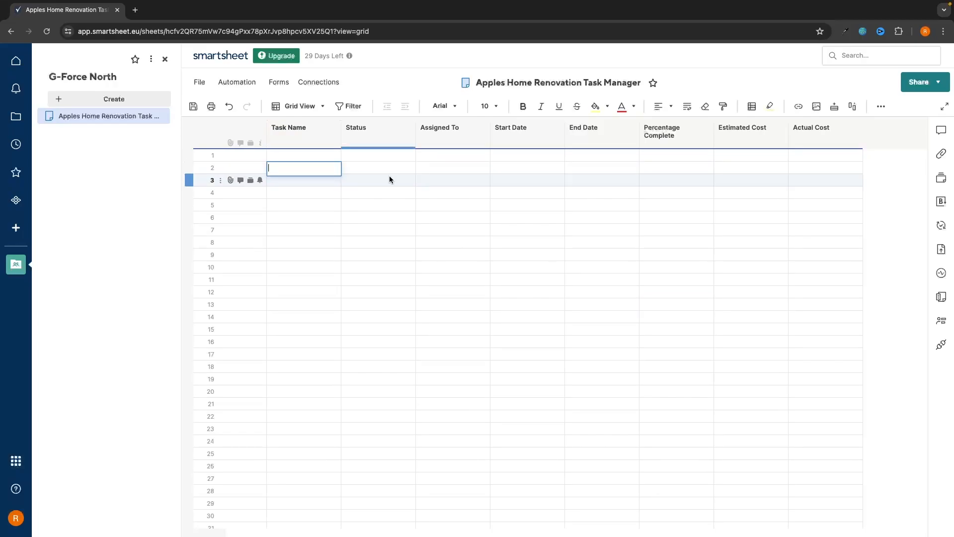
{"action": "type", "text": "Fit kitchen"}
{"action": "key", "text": "Return"}
{"action": "type", "text": "Choose couch"}
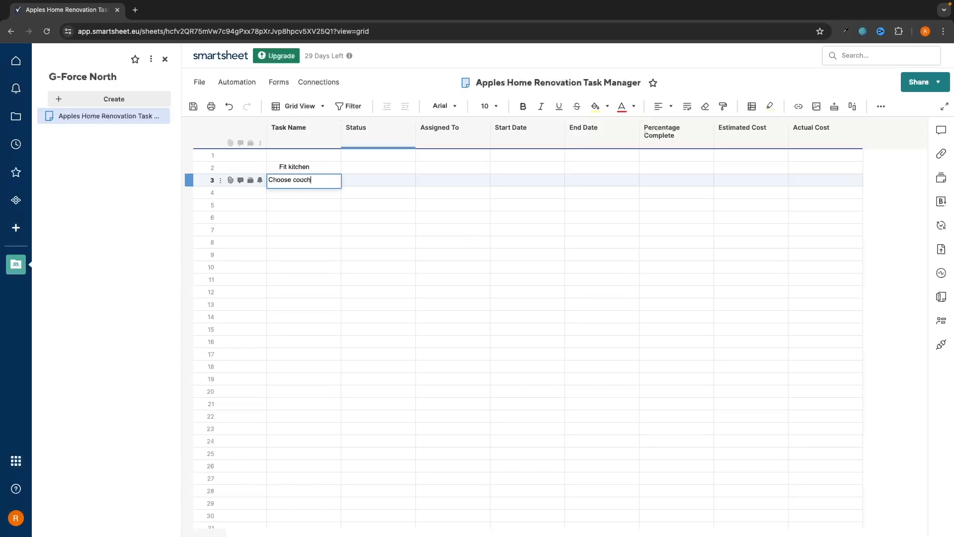
{"action": "key", "text": "Return"}
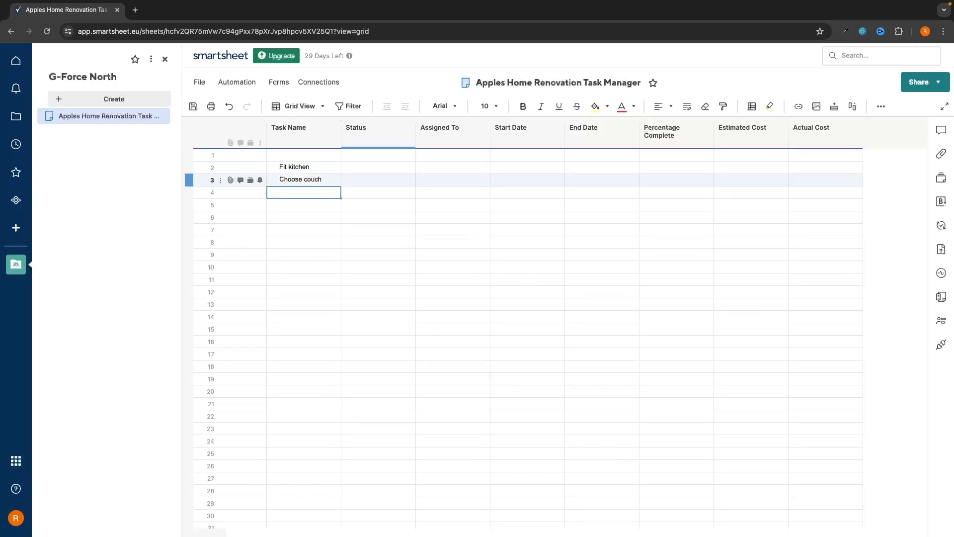
{"action": "type", "text": "Re"}
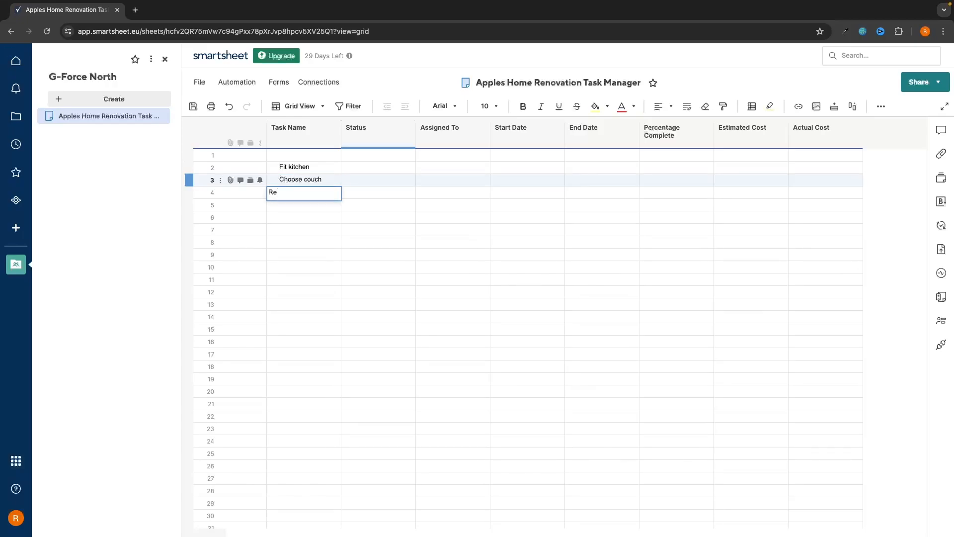
{"action": "type", "text": "paint the walls"}
{"action": "key", "text": "Return"}
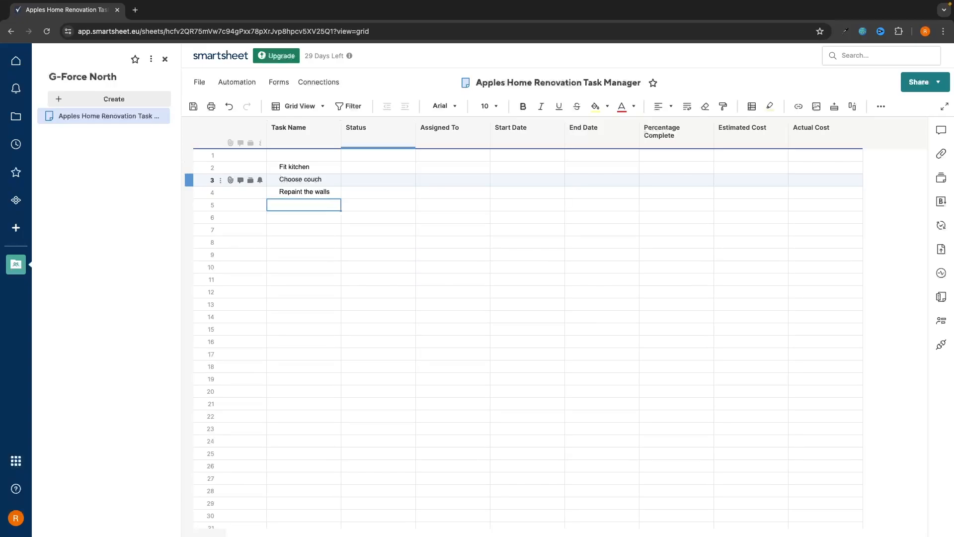
{"action": "left_click", "coordinate": [367, 167]}
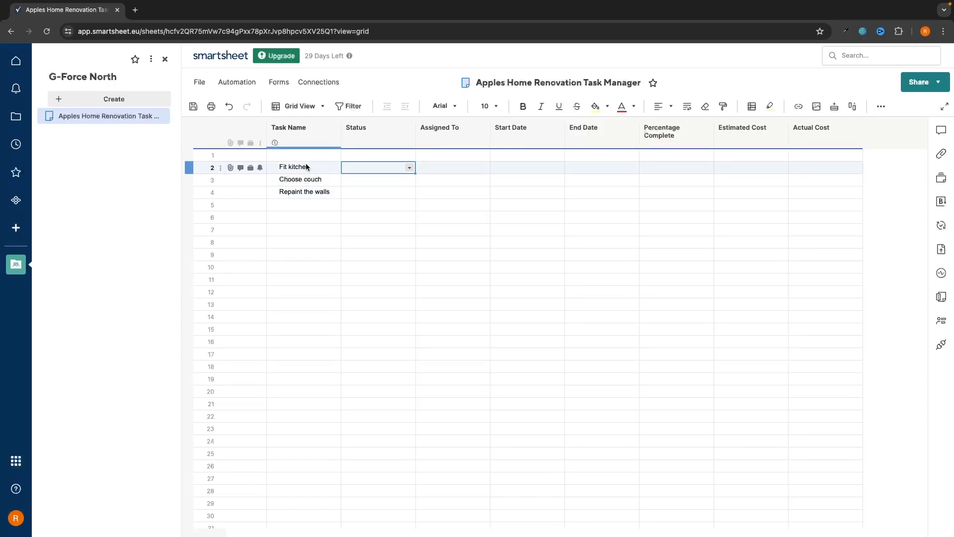
{"action": "left_click_drag", "start_coordinate": [306, 165], "coordinate": [308, 197]}
Clear three old task names and enter the Living Room heading in row 2
{"action": "key", "text": "Delete"}
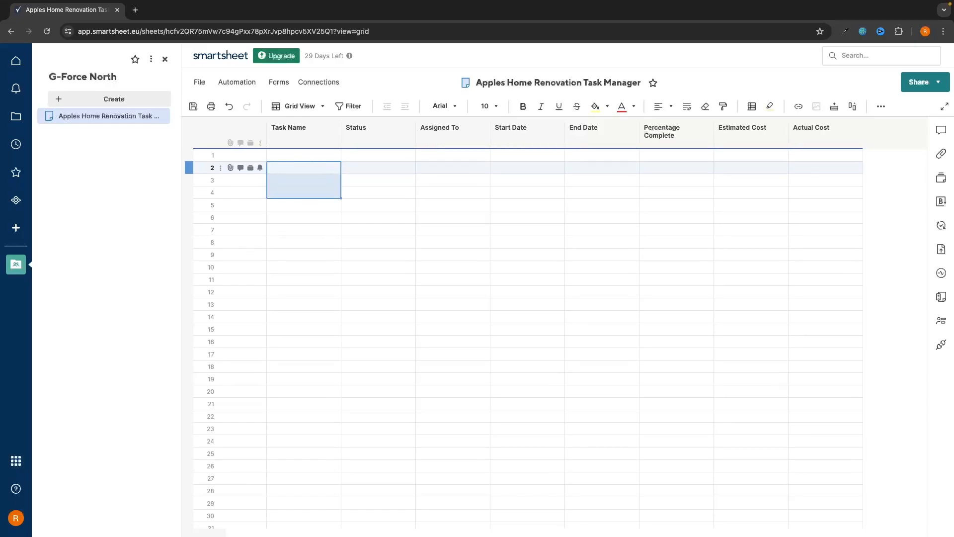
{"action": "left_click", "coordinate": [368, 205]}
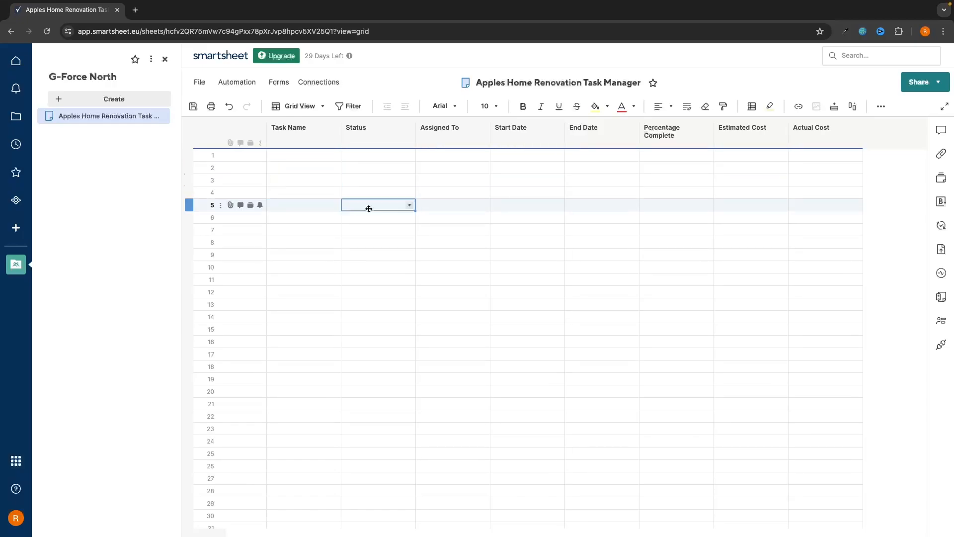
{"action": "left_click", "coordinate": [277, 168]}
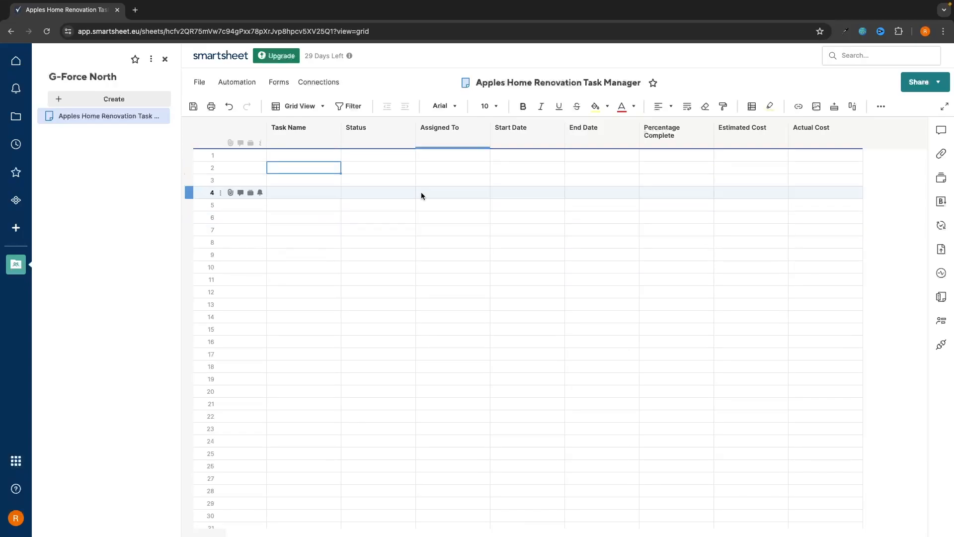
{"action": "left_click", "coordinate": [299, 169]}
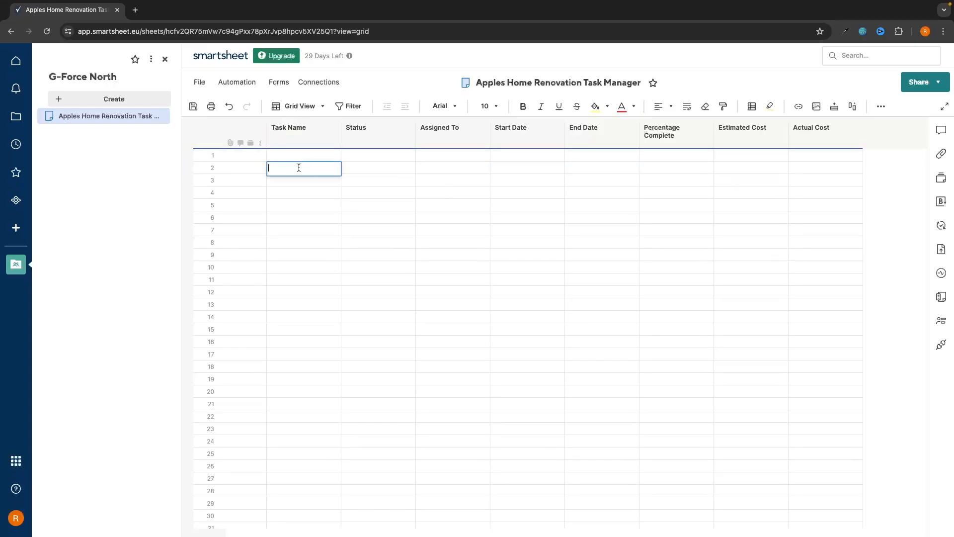
{"action": "type", "text": "Living room"}
{"action": "key", "text": "Return"}
{"action": "key", "text": "Down"}
{"action": "key", "text": "Down"}
{"action": "key", "text": "Down"}
{"action": "key", "text": "Down"}
{"action": "key", "text": "Down"}
{"action": "key", "text": "Down"}
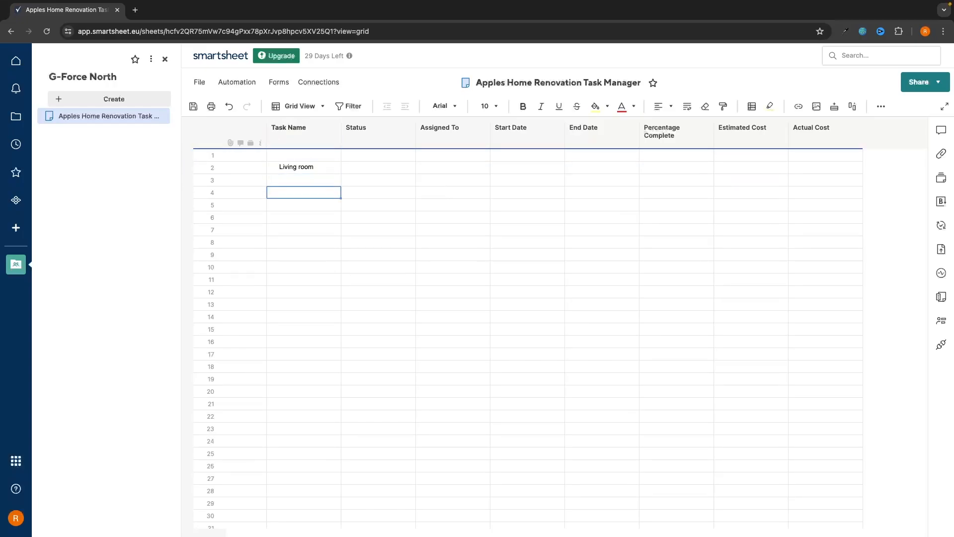
{"action": "key", "text": "Down"}
{"action": "key", "text": "Down"}
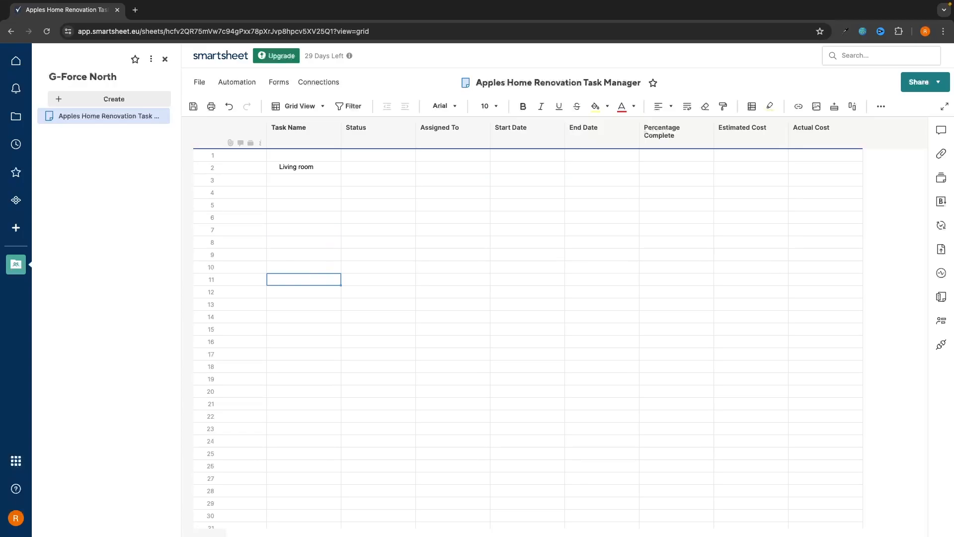
{"action": "double_click", "coordinate": [301, 167]}
{"action": "key", "text": "BackSpace"}
{"action": "key", "text": "BackSpace"}
{"action": "key", "text": "BackSpace"}
{"action": "key", "text": "BackSpace"}
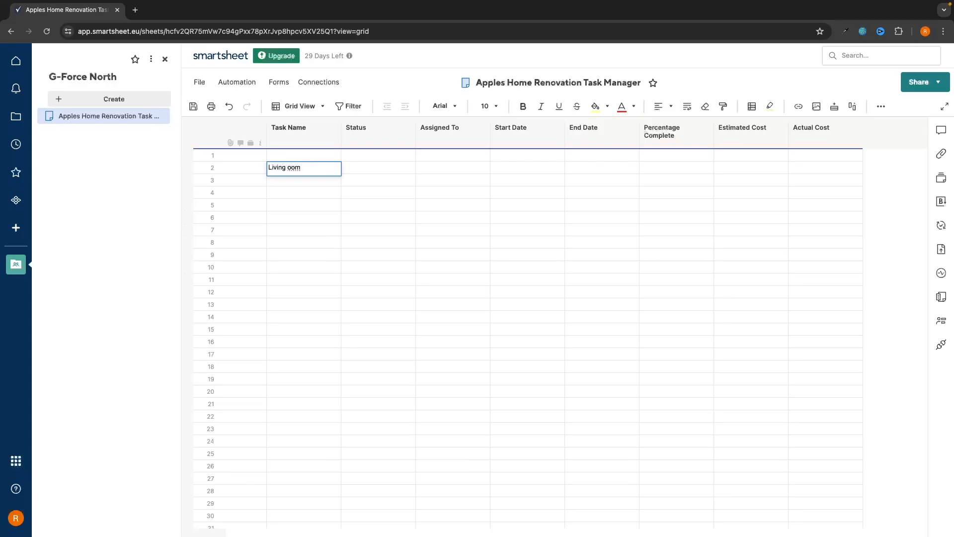
{"action": "type", "text": "Room"}
Enter the Kitchen, Bathroom and Dining Room headings in rows 11, 19 and 26
{"action": "double_click", "coordinate": [293, 276]}
{"action": "type", "text": "Kitchen"}
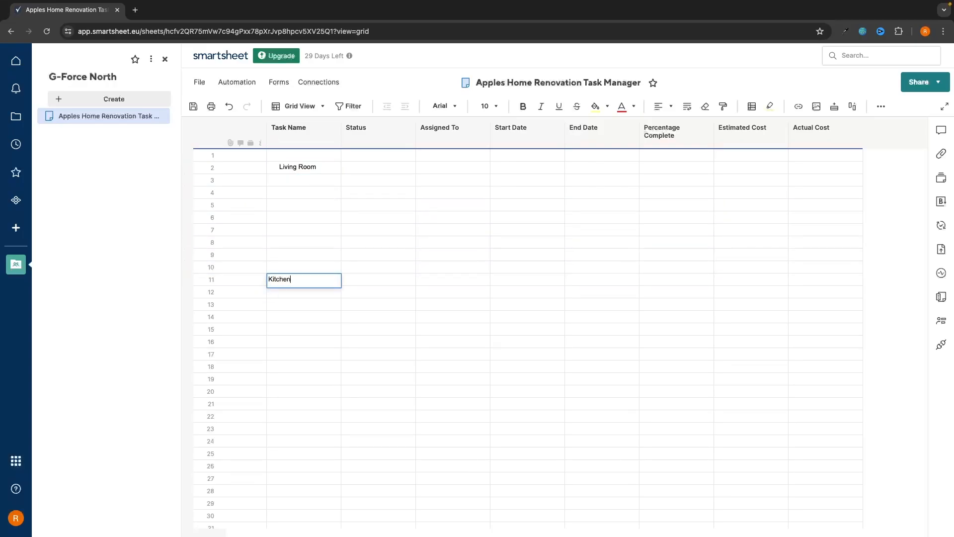
{"action": "key", "text": "Return"}
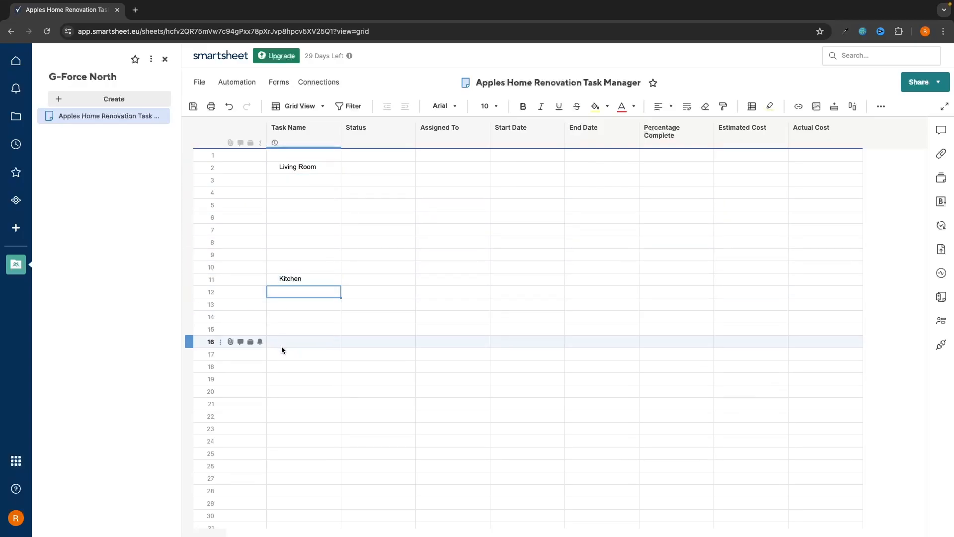
{"action": "double_click", "coordinate": [291, 377]}
{"action": "type", "text": "Bathroom"}
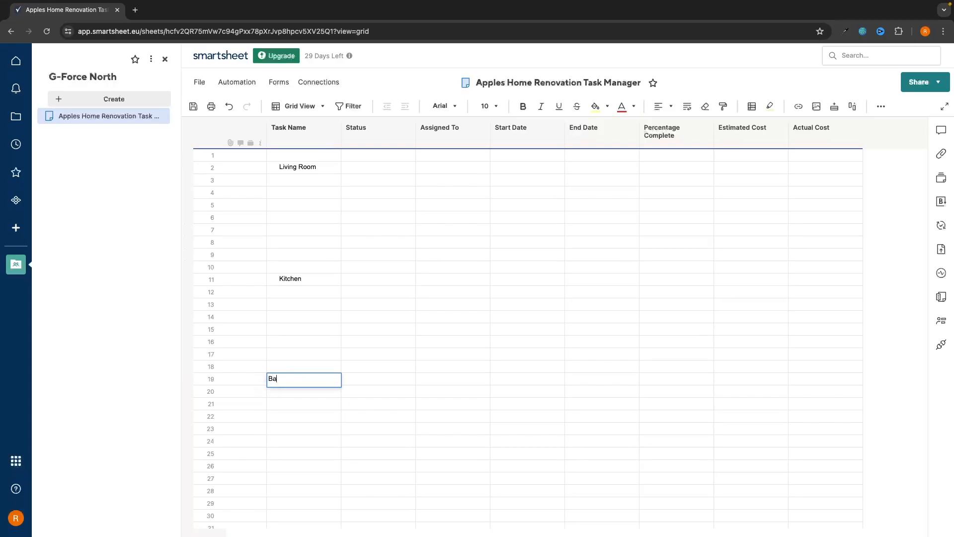
{"action": "double_click", "coordinate": [291, 465]}
{"action": "type", "text": "Dining Room"}
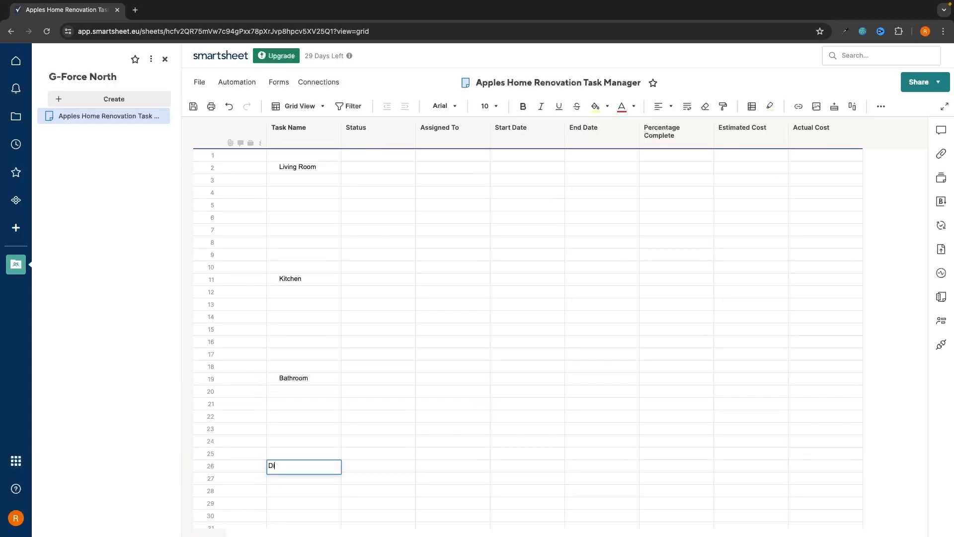
{"action": "key", "text": "Return"}
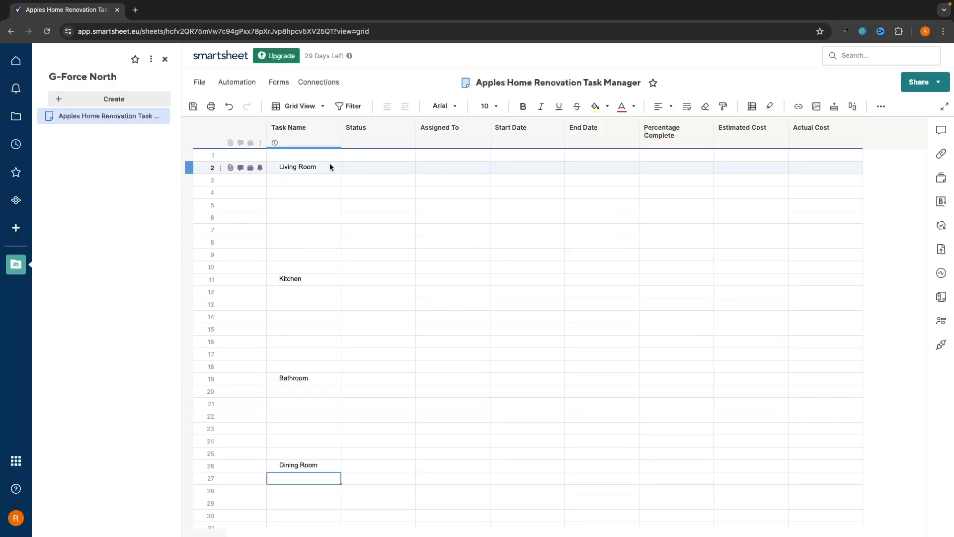
Enter Choose couch under Living Room and save the sheet
{"action": "double_click", "coordinate": [294, 181]}
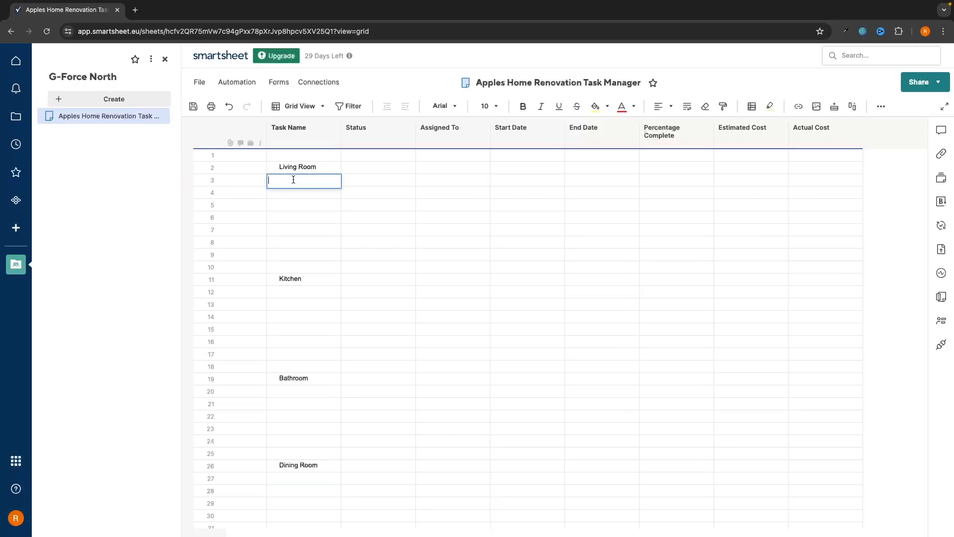
{"action": "type", "text": "Choose couch"}
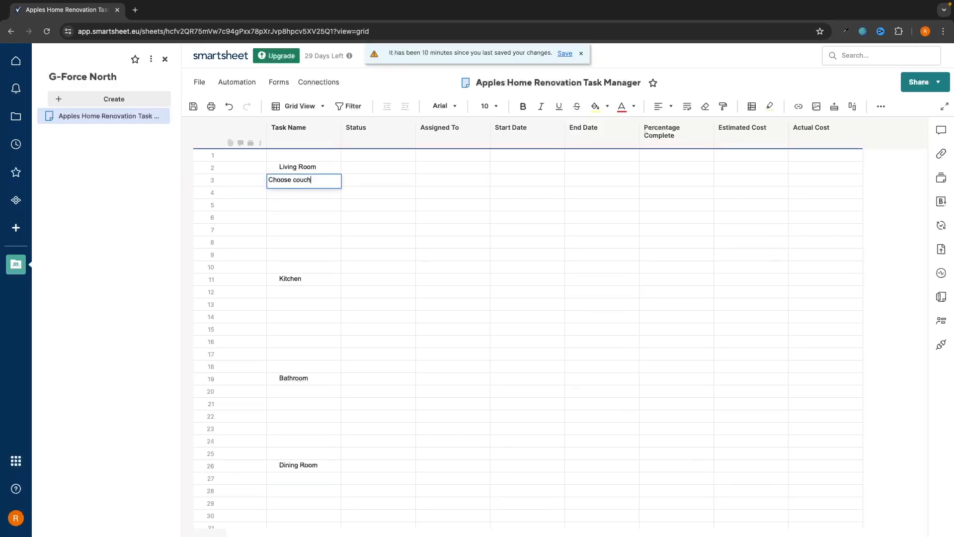
{"action": "key", "text": "Return"}
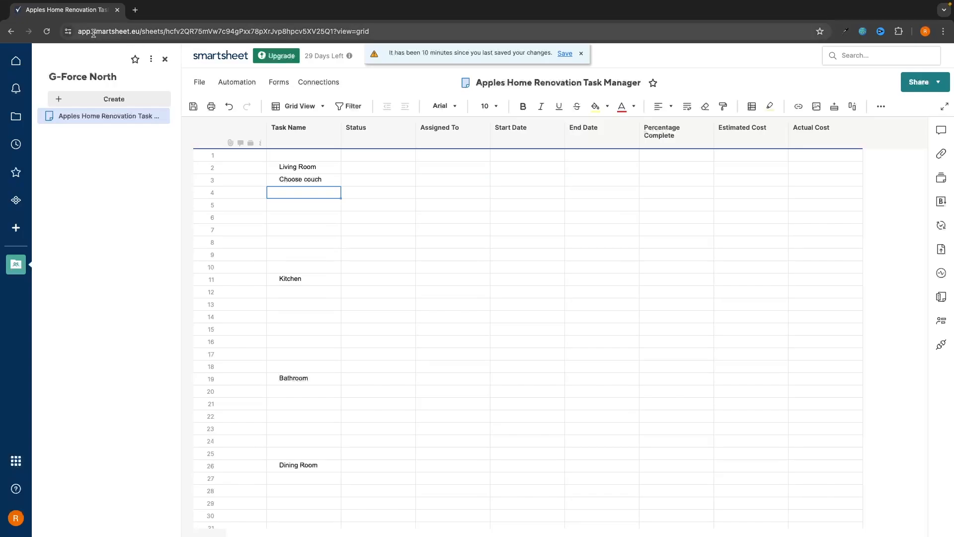
{"action": "left_click", "coordinate": [193, 106]}
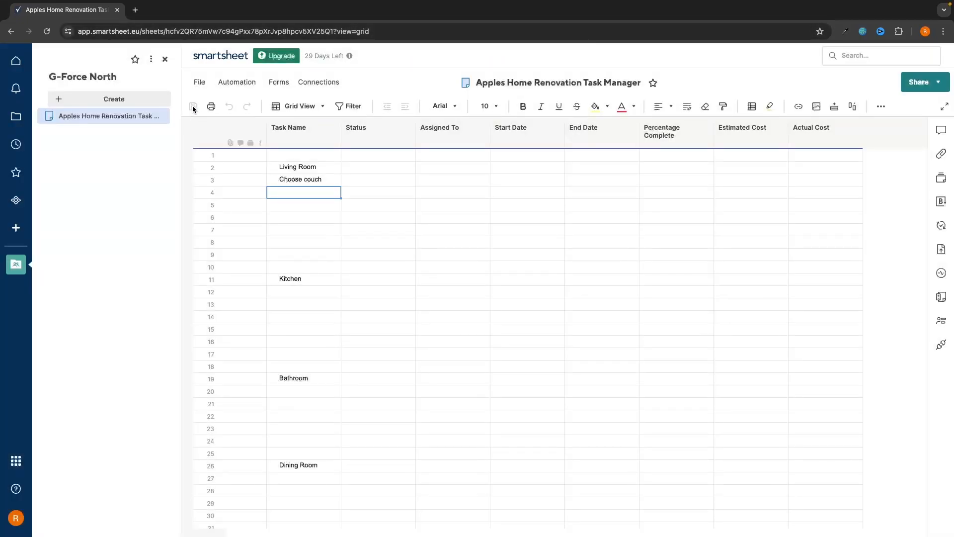
Enter Redecorate walls, Fit TV and Add lighting in rows 4–6
{"action": "left_click", "coordinate": [290, 192]}
{"action": "type", "text": "R"}
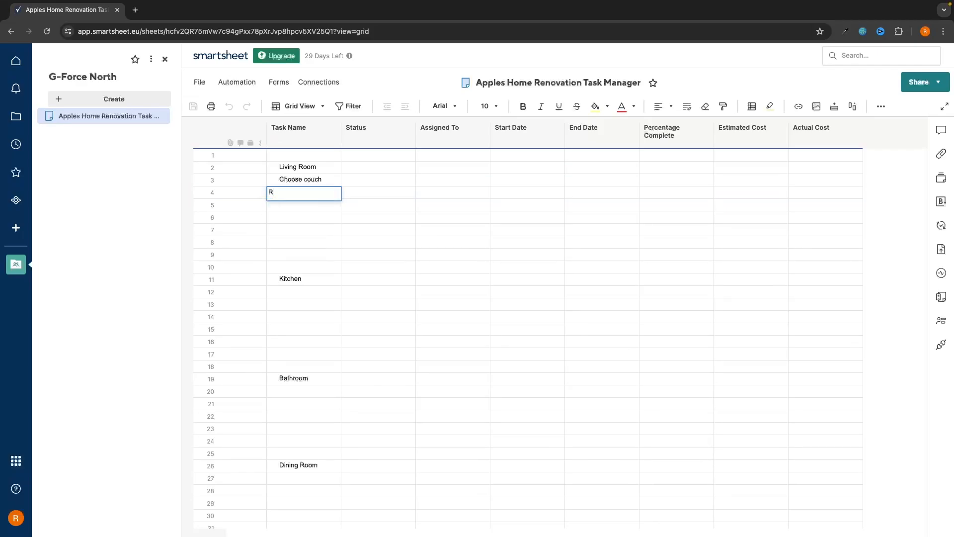
{"action": "type", "text": "edecorate walls"}
{"action": "key", "text": "Return"}
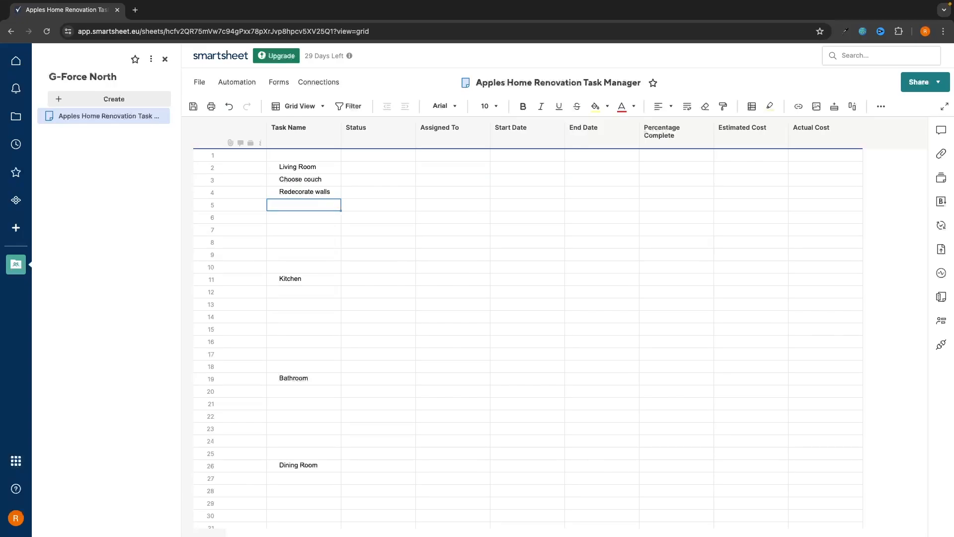
{"action": "type", "text": "Fit TV"}
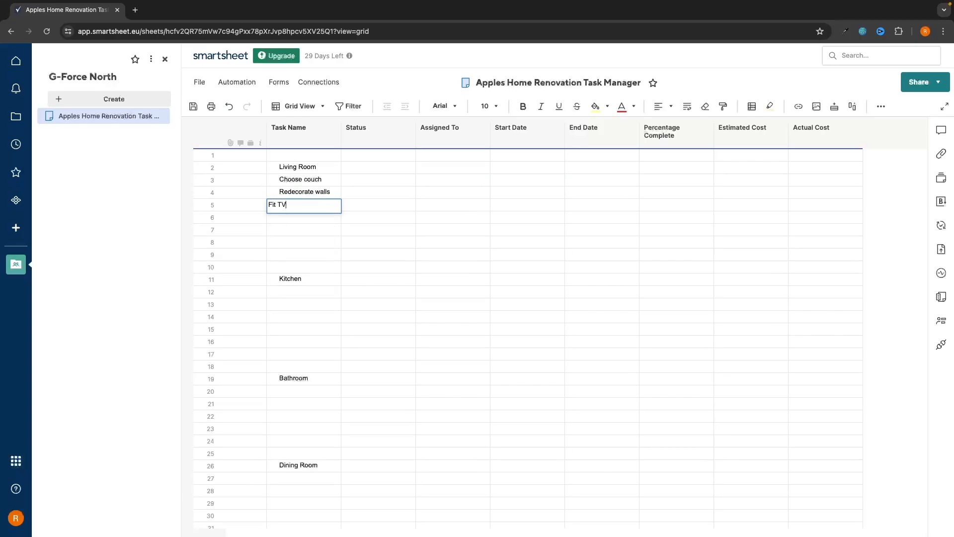
{"action": "key", "text": "Return"}
{"action": "type", "text": "Add"}
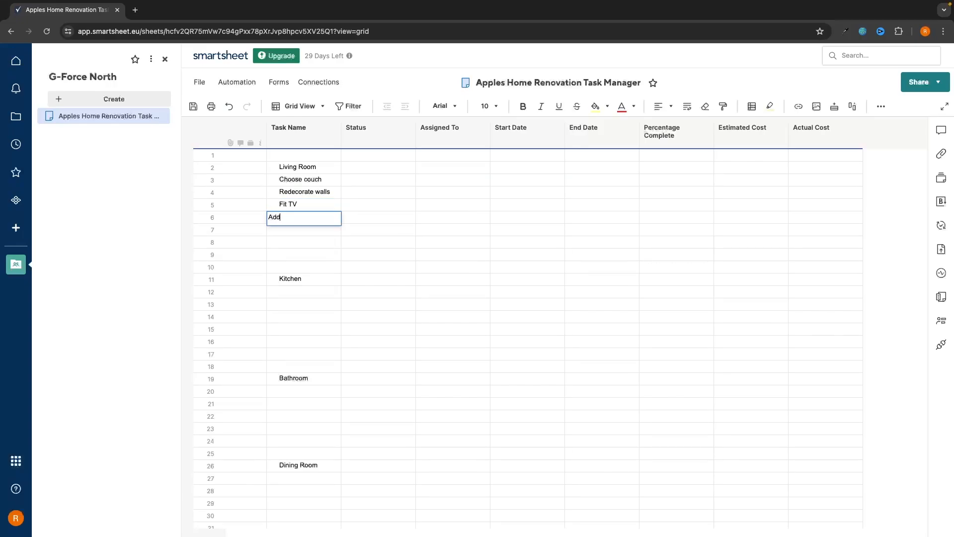
{"action": "type", "text": " lighting"}
{"action": "key", "text": "Return"}
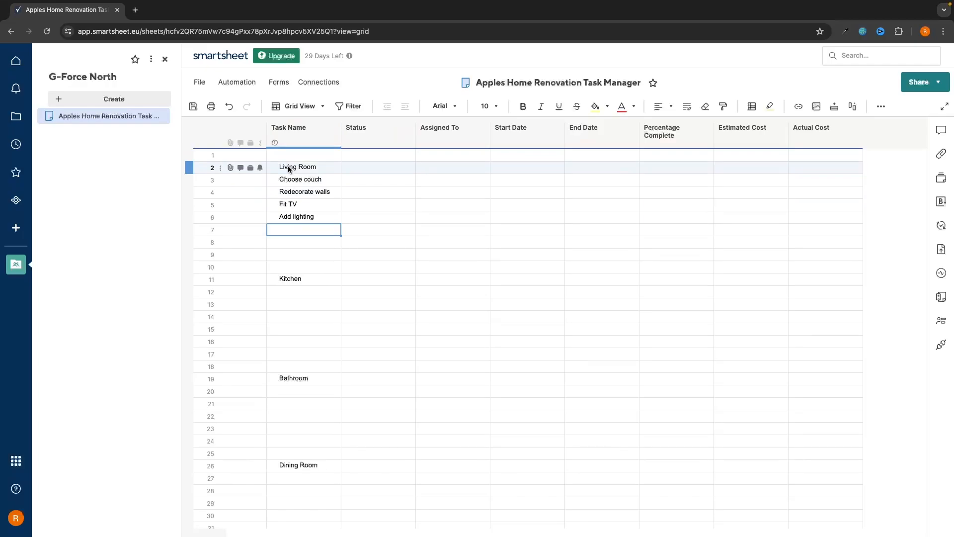
Make the Living Room heading bold
{"action": "left_click", "coordinate": [284, 172]}
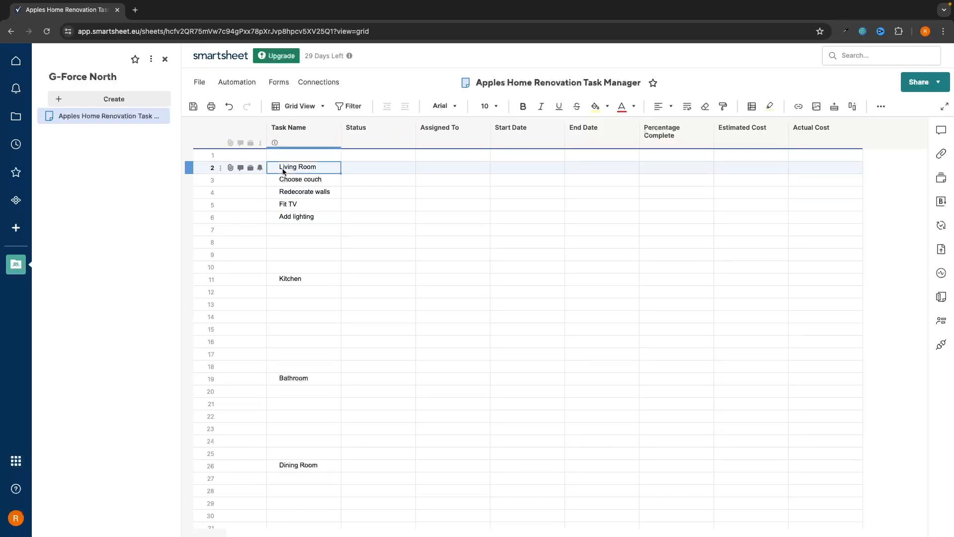
{"action": "left_click_drag", "start_coordinate": [304, 179], "coordinate": [304, 218]}
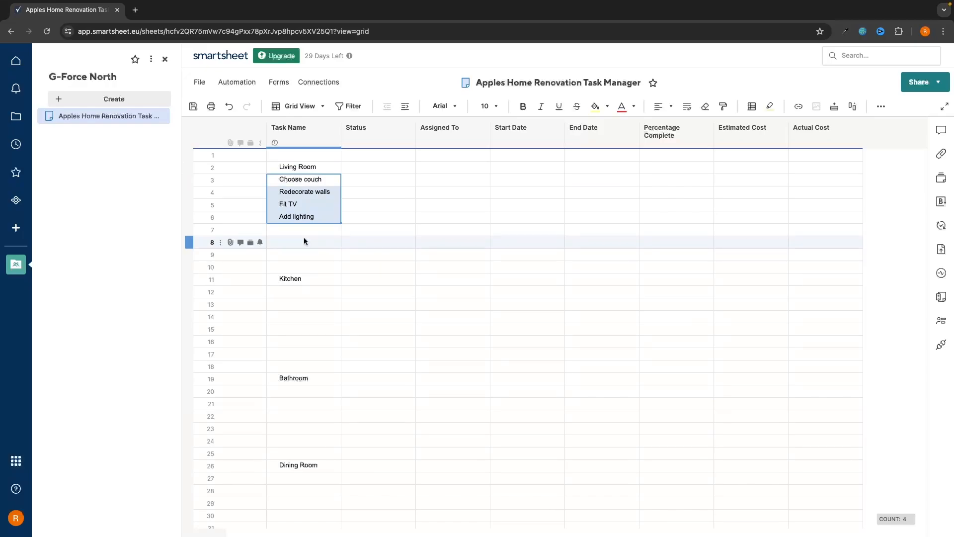
{"action": "left_click", "coordinate": [323, 233]}
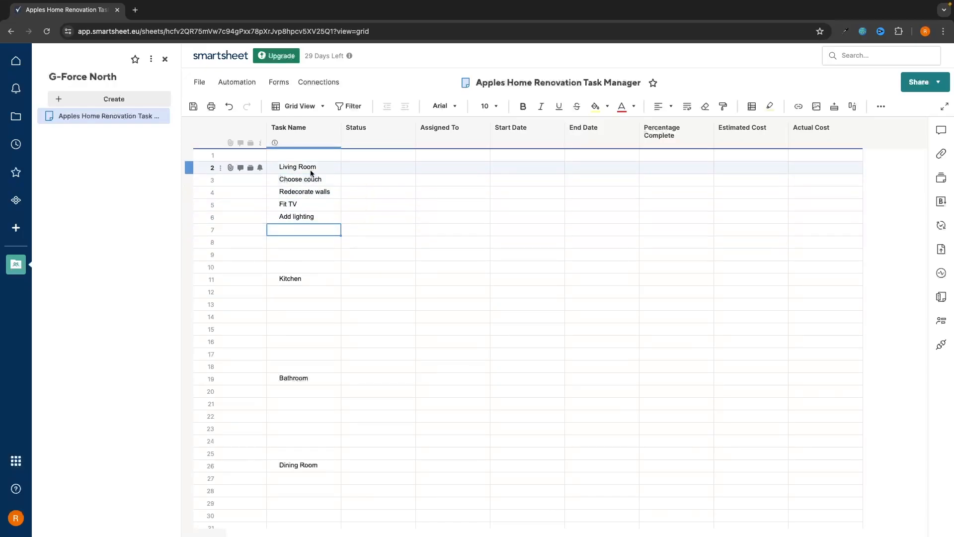
{"action": "left_click", "coordinate": [293, 170]}
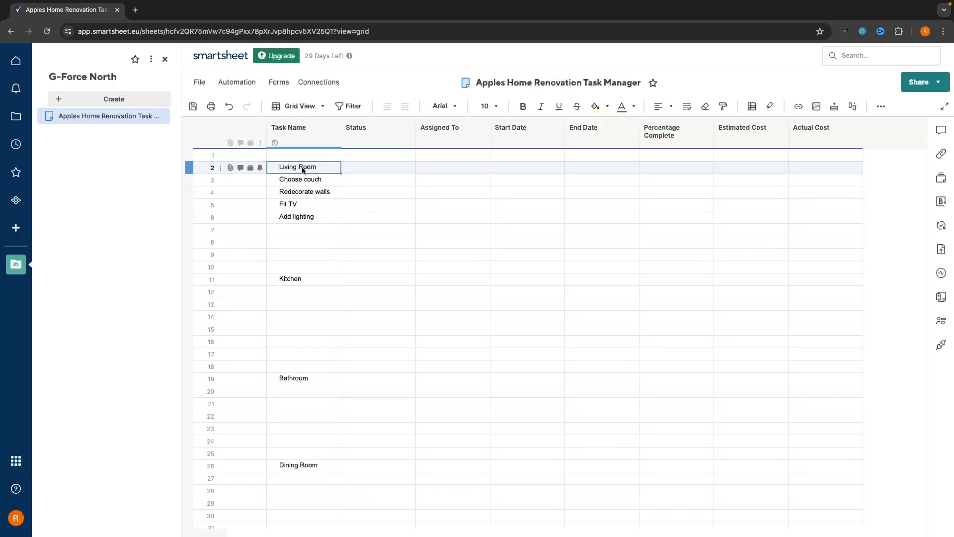
{"action": "left_click", "coordinate": [522, 107]}
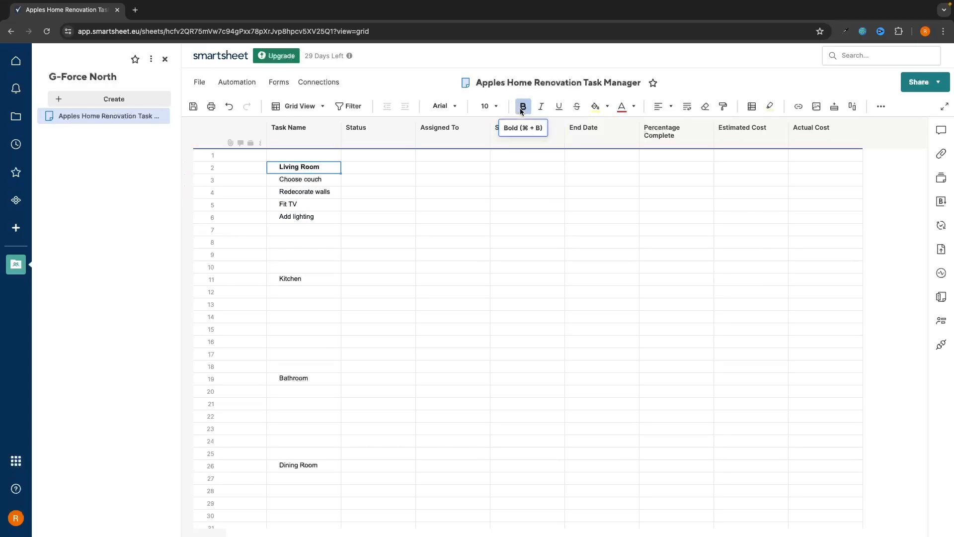
Indent the four tasks in rows 3–6 beneath Living Room
{"action": "left_click", "coordinate": [297, 180]}
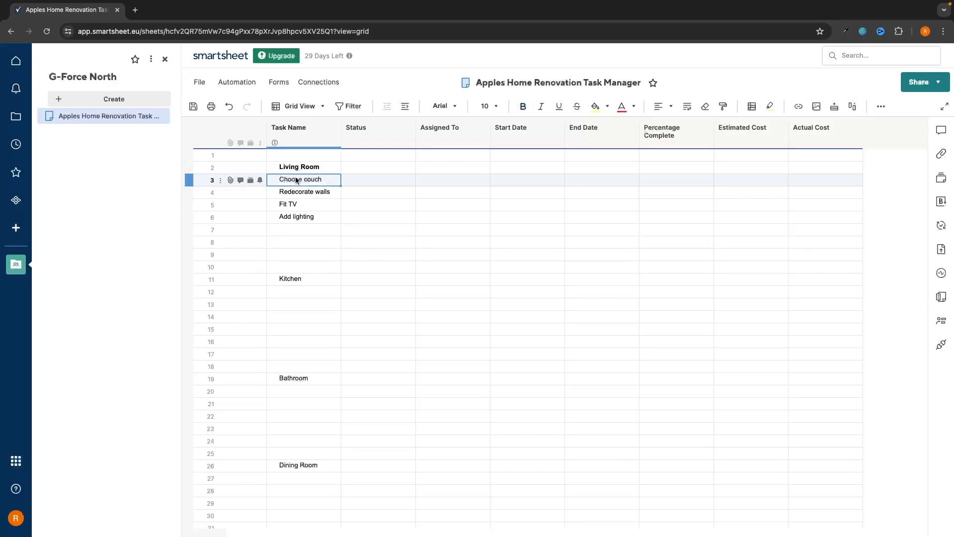
{"action": "left_click_drag", "start_coordinate": [297, 189], "coordinate": [297, 216]}
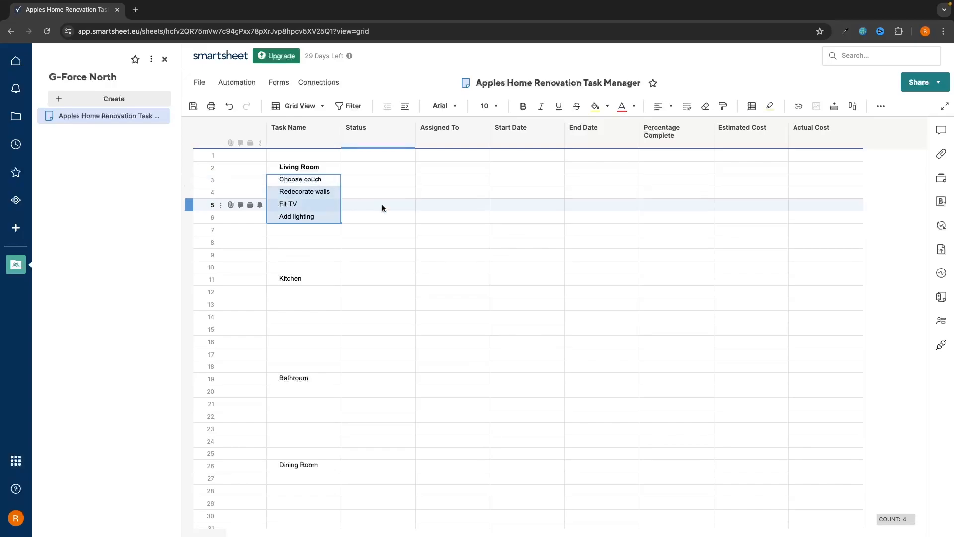
{"action": "left_click", "coordinate": [362, 201]}
{"action": "left_click", "coordinate": [315, 182]}
{"action": "left_click_drag", "start_coordinate": [315, 182], "coordinate": [315, 214]}
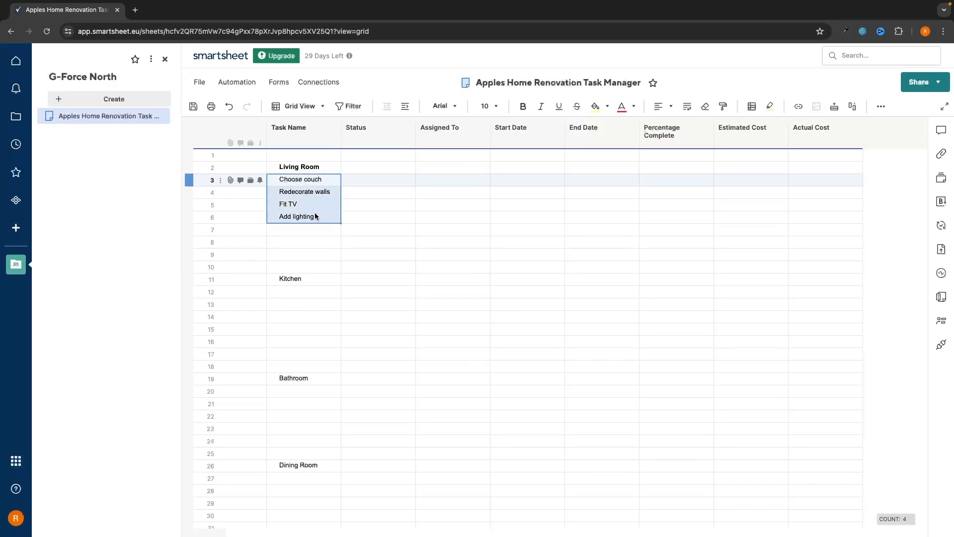
{"action": "left_click", "coordinate": [353, 194]}
{"action": "left_click", "coordinate": [314, 182]}
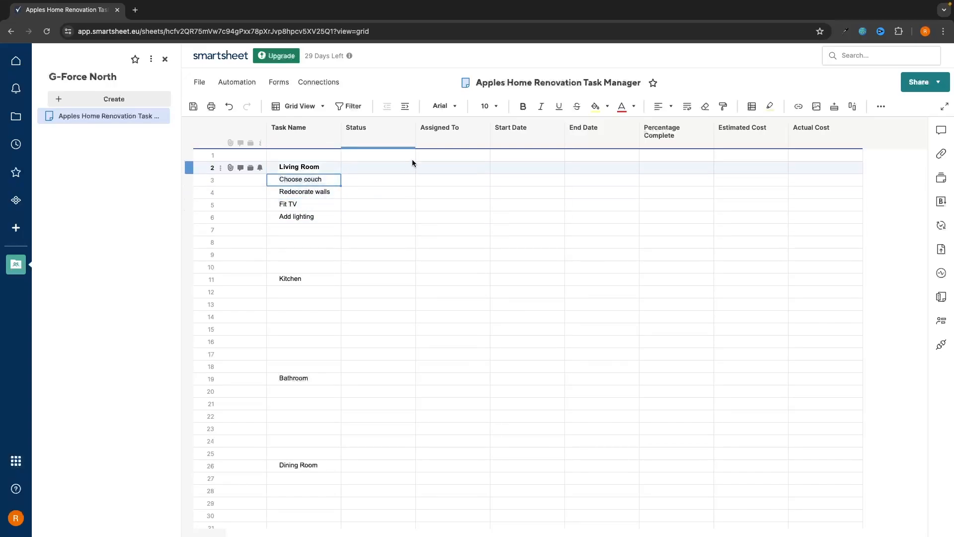
{"action": "key", "text": "Down"}
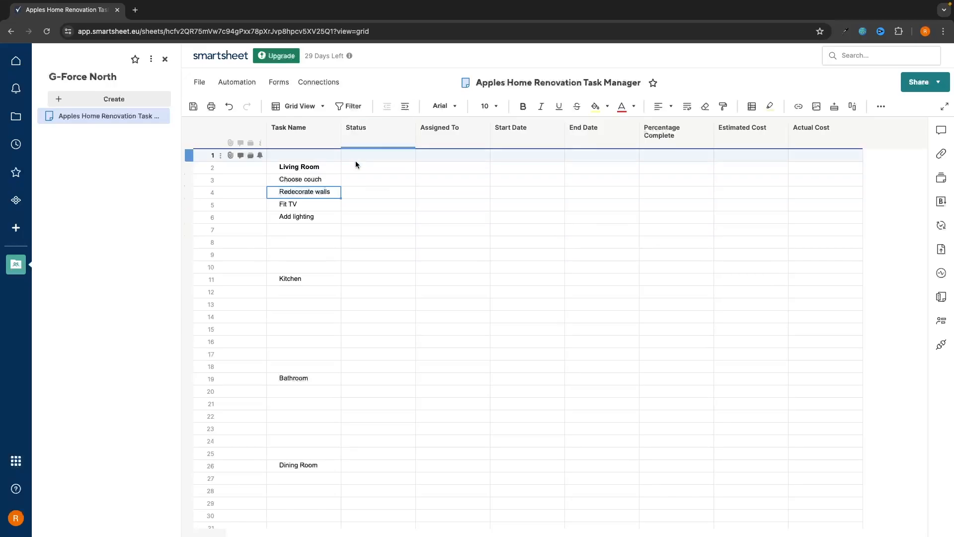
{"action": "left_click", "coordinate": [306, 184]}
{"action": "left_click_drag", "start_coordinate": [307, 188], "coordinate": [310, 215]}
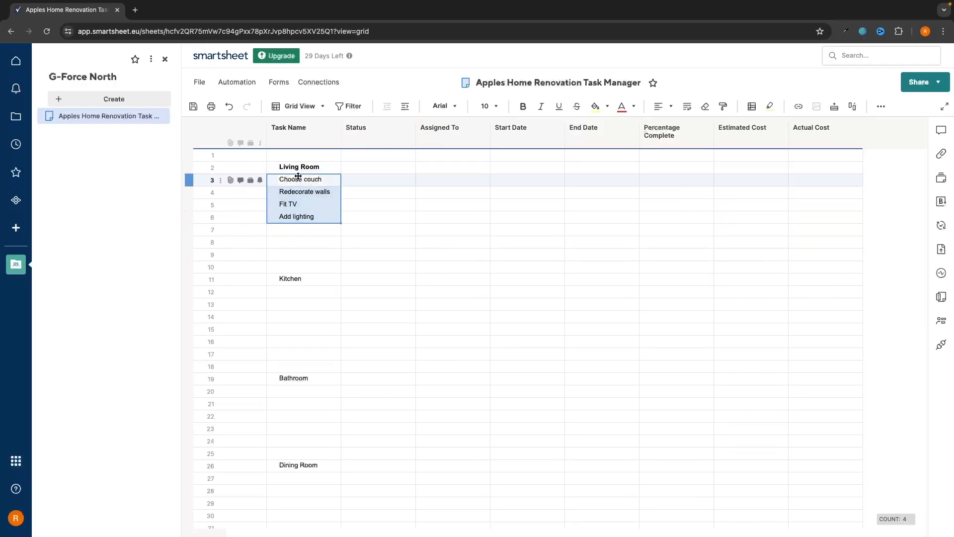
{"action": "left_click", "coordinate": [404, 107]}
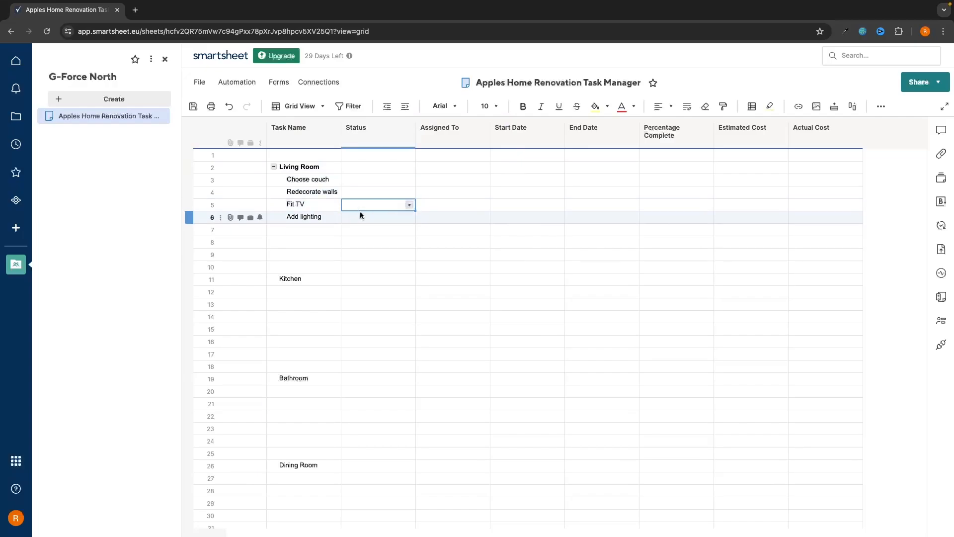
Collapse and re-expand the Living Room group to check the nesting
{"action": "left_click", "coordinate": [296, 167]}
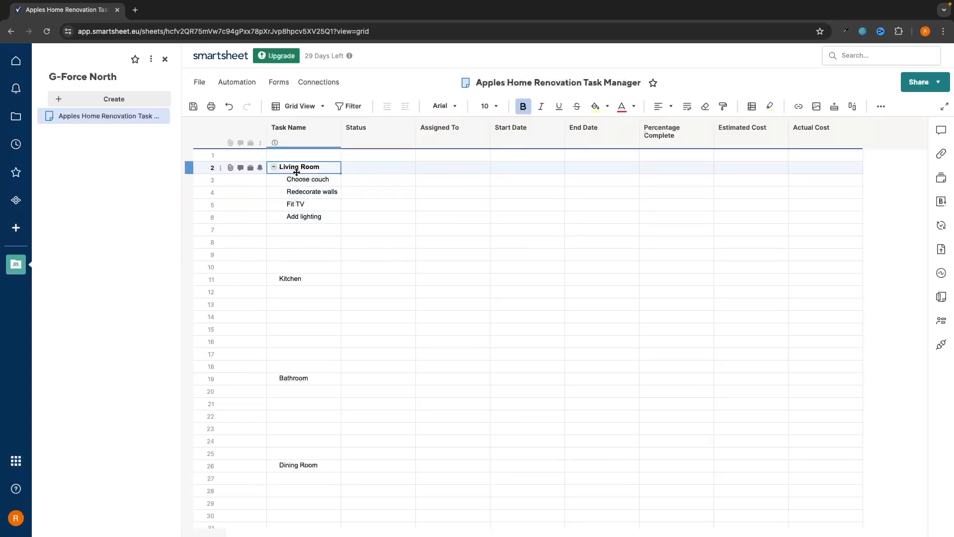
{"action": "left_click", "coordinate": [274, 167]}
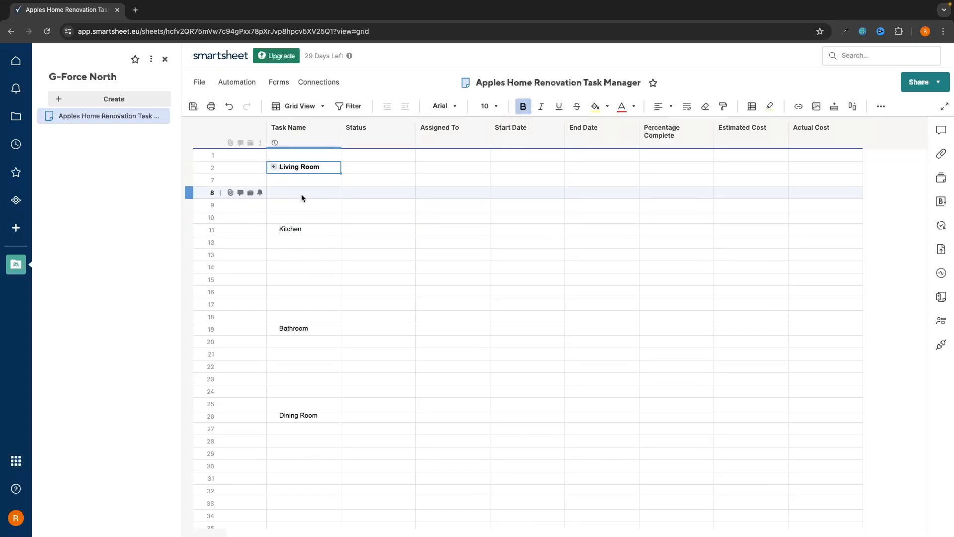
{"action": "left_click", "coordinate": [274, 167]}
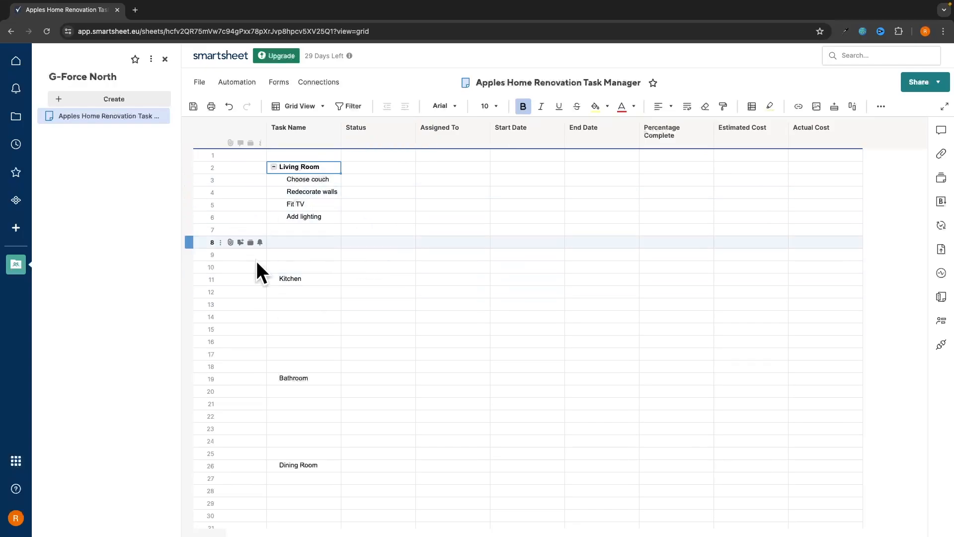
Fill the whole Living Room row 2 with a blue background
{"action": "left_click", "coordinate": [347, 270]}
{"action": "left_click_drag", "start_coordinate": [303, 169], "coordinate": [815, 174]}
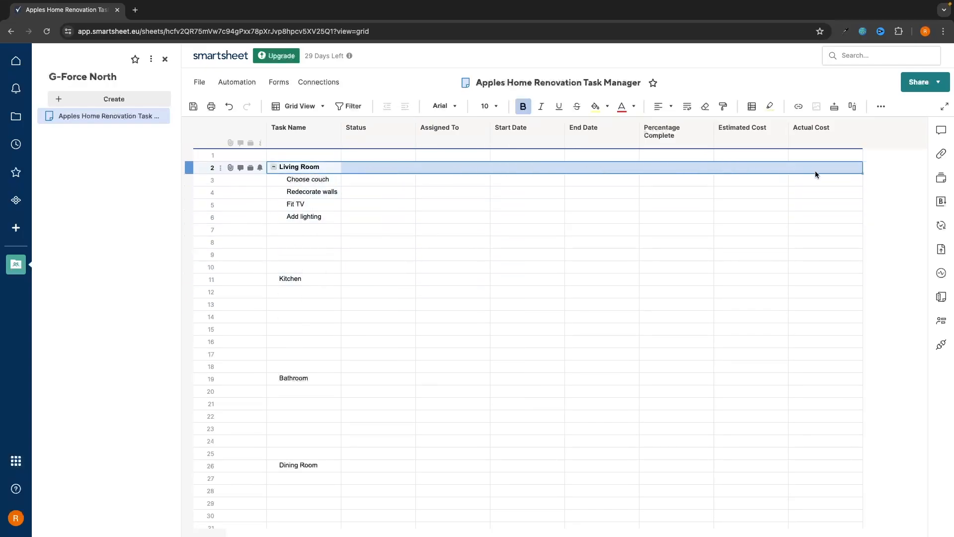
{"action": "left_click", "coordinate": [607, 107]}
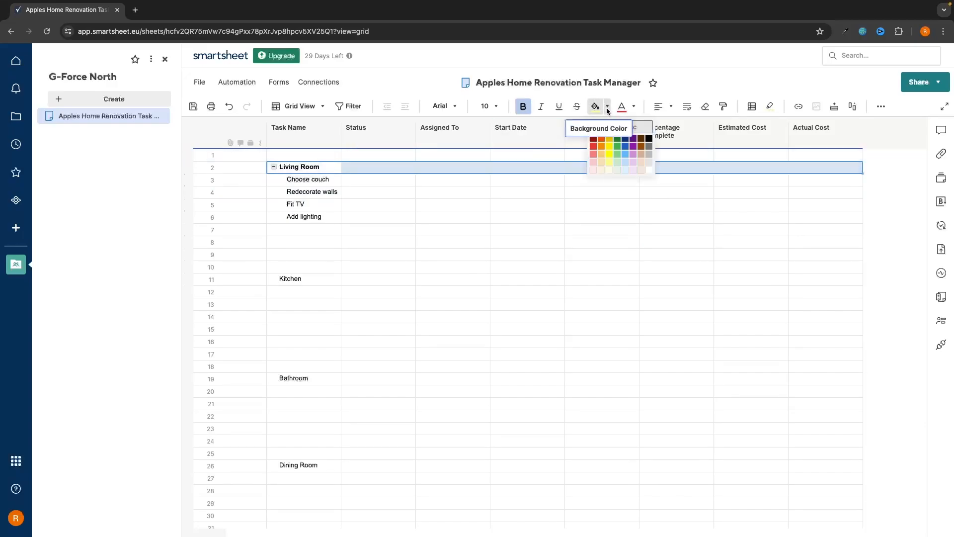
{"action": "left_click", "coordinate": [627, 158]}
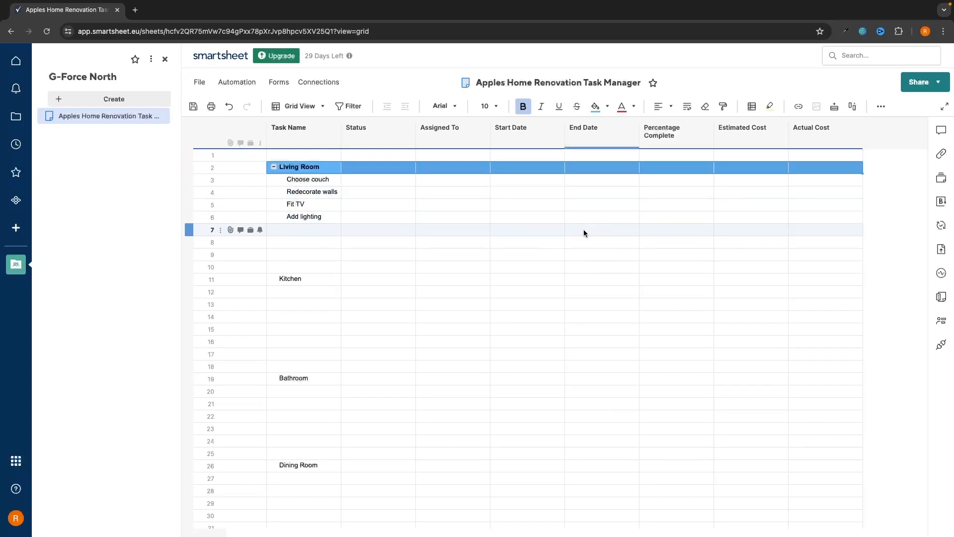
{"action": "left_click", "coordinate": [571, 239]}
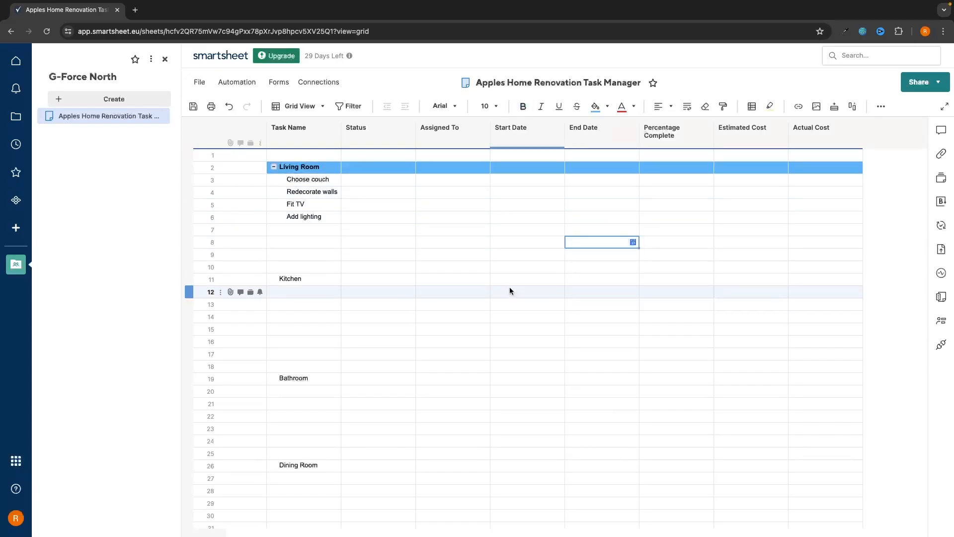
Shade the four task rows 3–6 with a light grey background
{"action": "left_click_drag", "start_coordinate": [320, 181], "coordinate": [823, 220]}
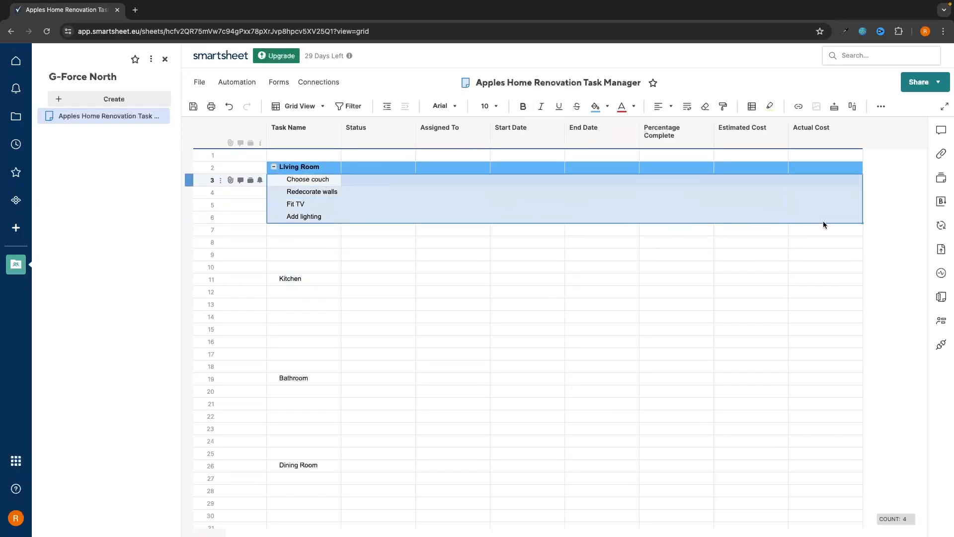
{"action": "left_click", "coordinate": [607, 106]}
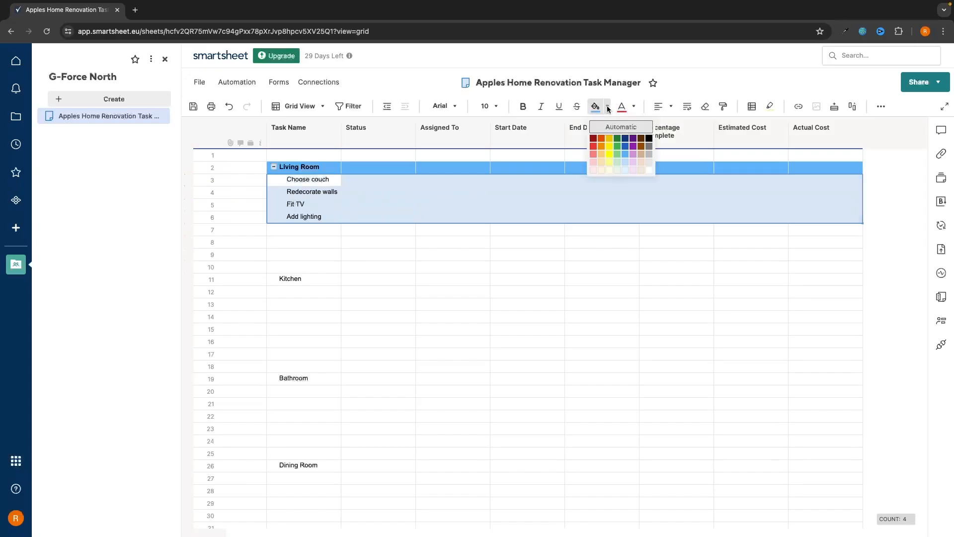
{"action": "left_click", "coordinate": [649, 161]}
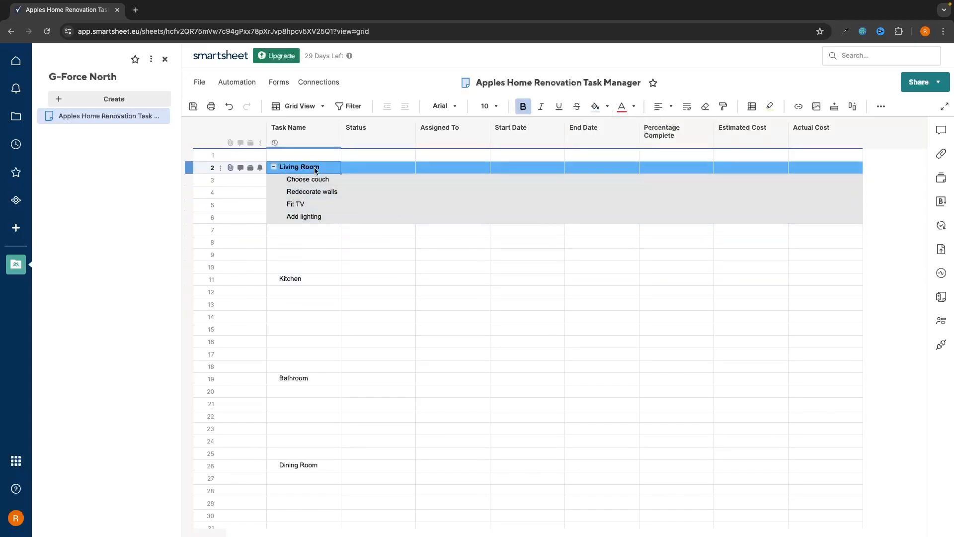
{"action": "left_click_drag", "start_coordinate": [312, 179], "coordinate": [297, 271]}
{"action": "left_click", "coordinate": [392, 249]}
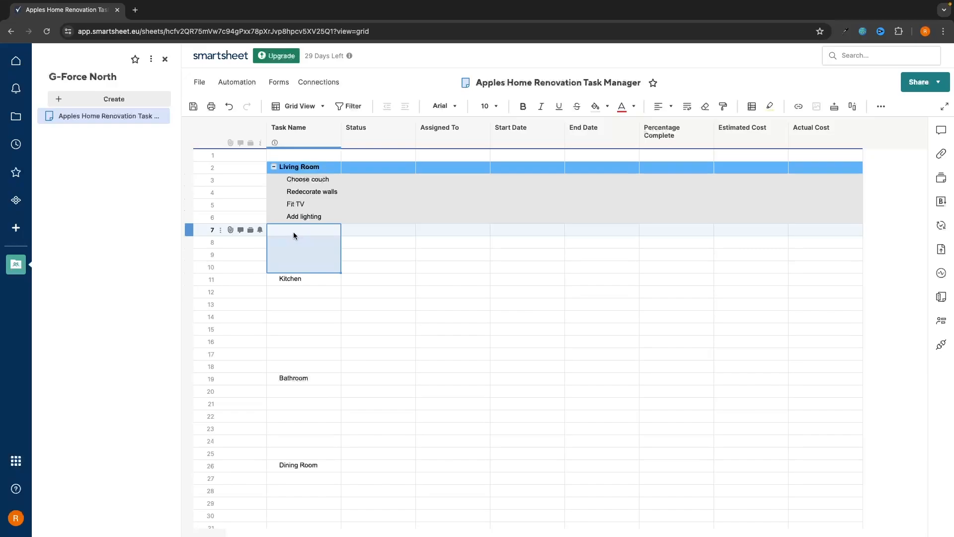
Delete the empty rows 7 to 10 so Kitchen moves up to row 7
{"action": "left_click", "coordinate": [385, 242]}
{"action": "left_click_drag", "start_coordinate": [324, 231], "coordinate": [325, 267]}
{"action": "right_click", "coordinate": [317, 249]}
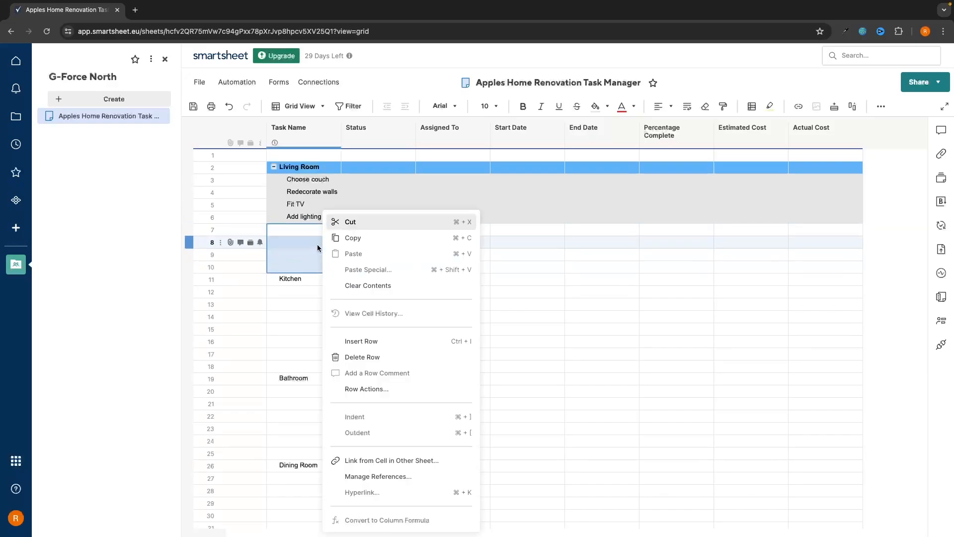
{"action": "left_click", "coordinate": [362, 357]}
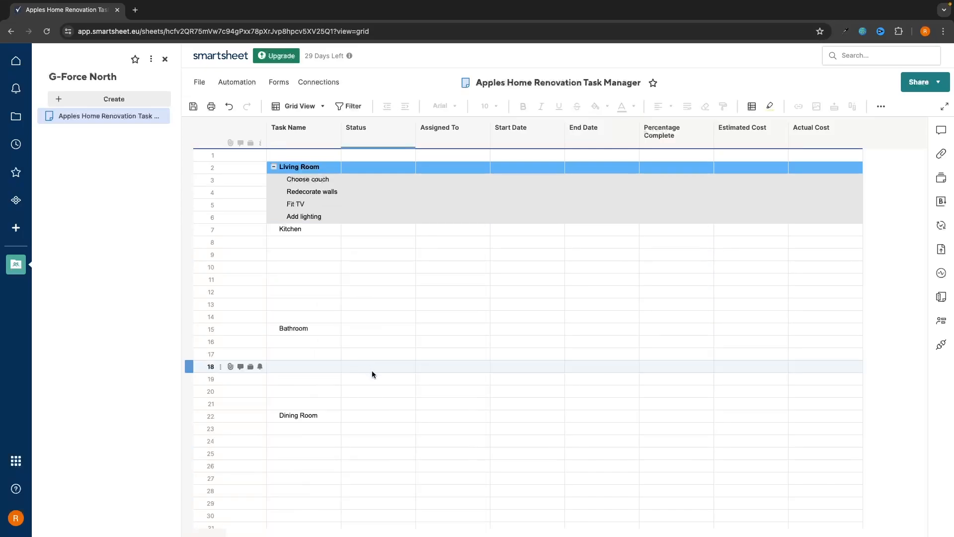
Bold the Kitchen heading and fill its entire row with blue
{"action": "left_click", "coordinate": [300, 230]}
{"action": "left_click", "coordinate": [522, 106]}
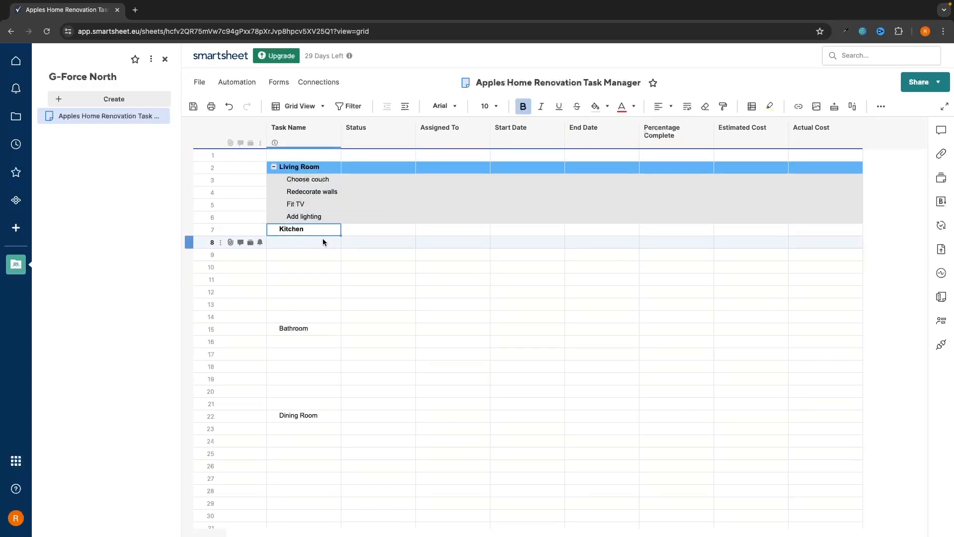
{"action": "left_click_drag", "start_coordinate": [324, 232], "coordinate": [402, 231]}
{"action": "left_click", "coordinate": [600, 317]}
{"action": "left_click_drag", "start_coordinate": [329, 234], "coordinate": [803, 234]}
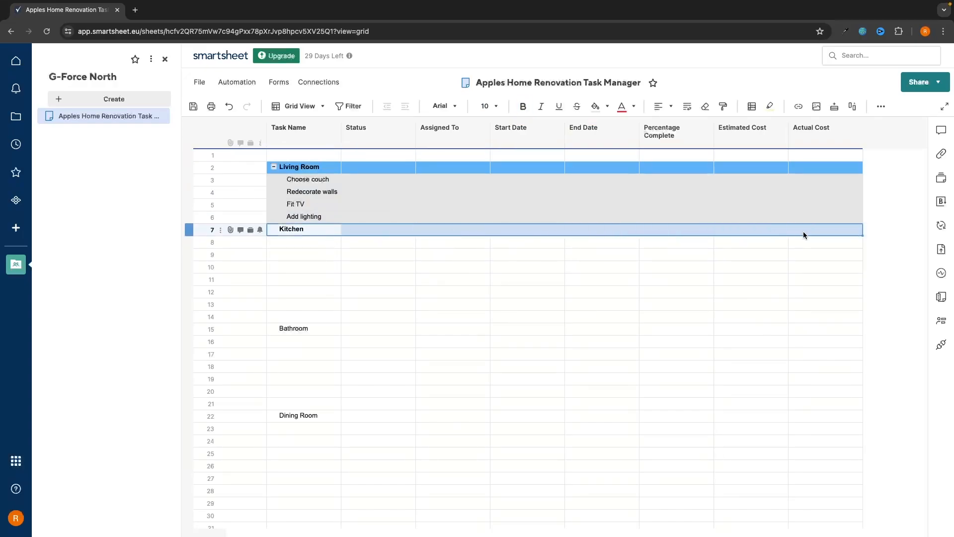
{"action": "left_click", "coordinate": [607, 107]}
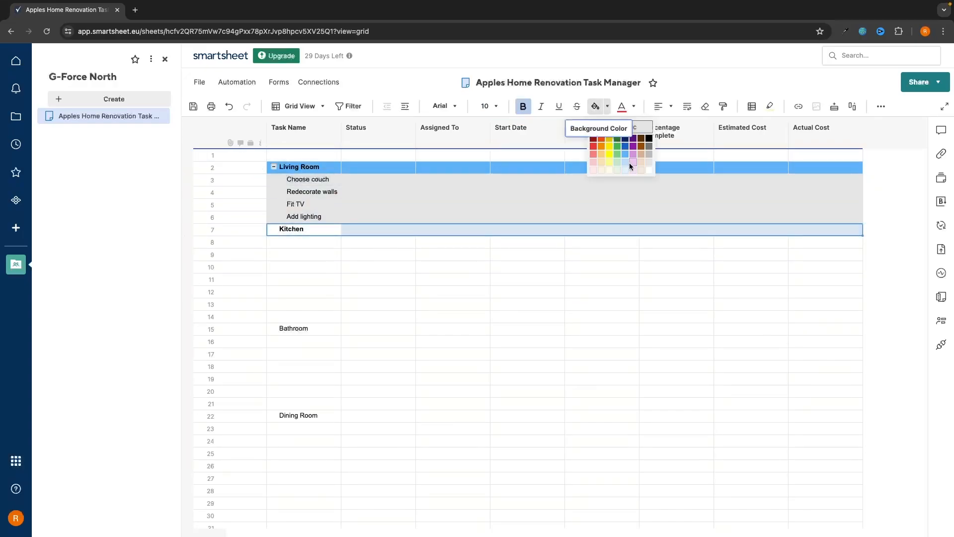
{"action": "left_click", "coordinate": [625, 154]}
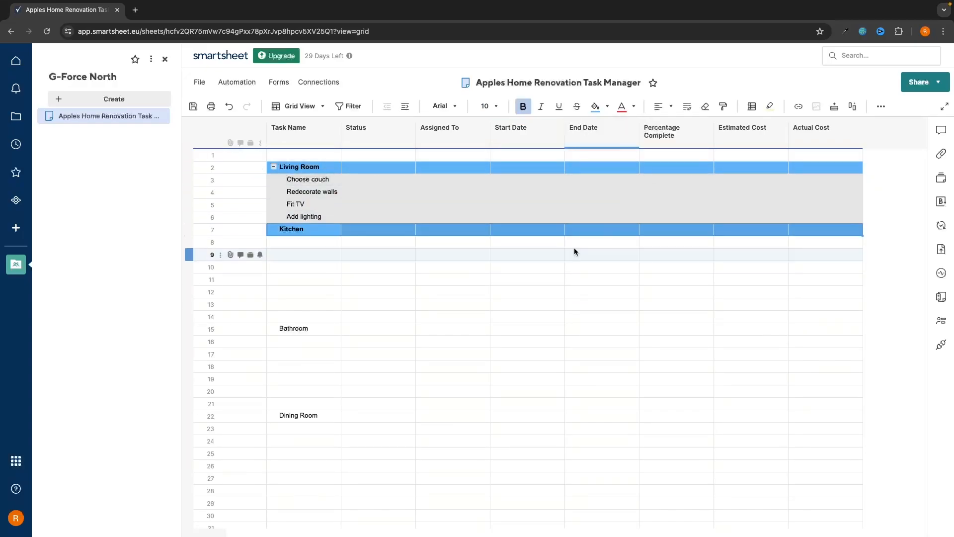
{"action": "left_click", "coordinate": [320, 247]}
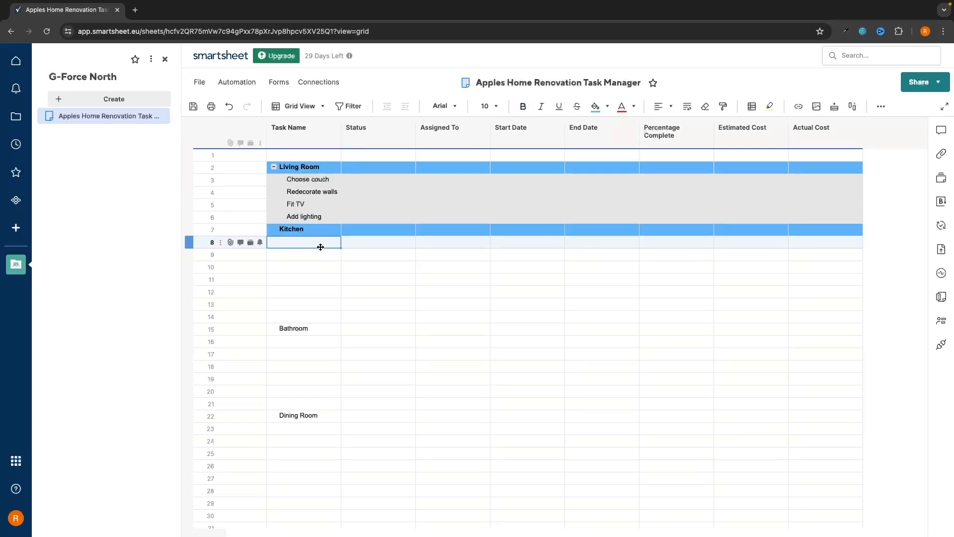
{"action": "left_click", "coordinate": [320, 247]}
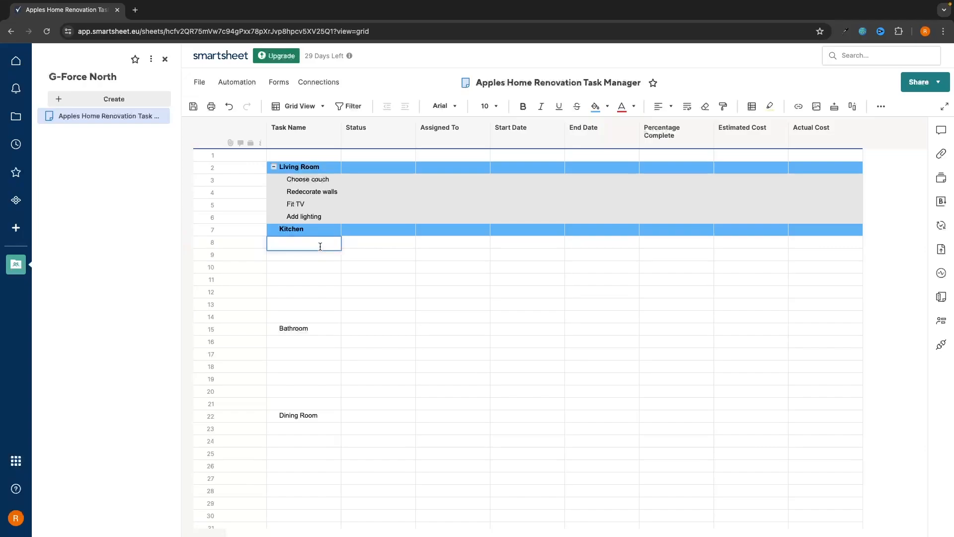
Enter Fit refridgerator, Replace counter top and Replace flooring, indented under Kitchen
{"action": "type", "text": "Fit refridgerator"}
{"action": "key", "text": "Return"}
{"action": "type", "text": "Re"}
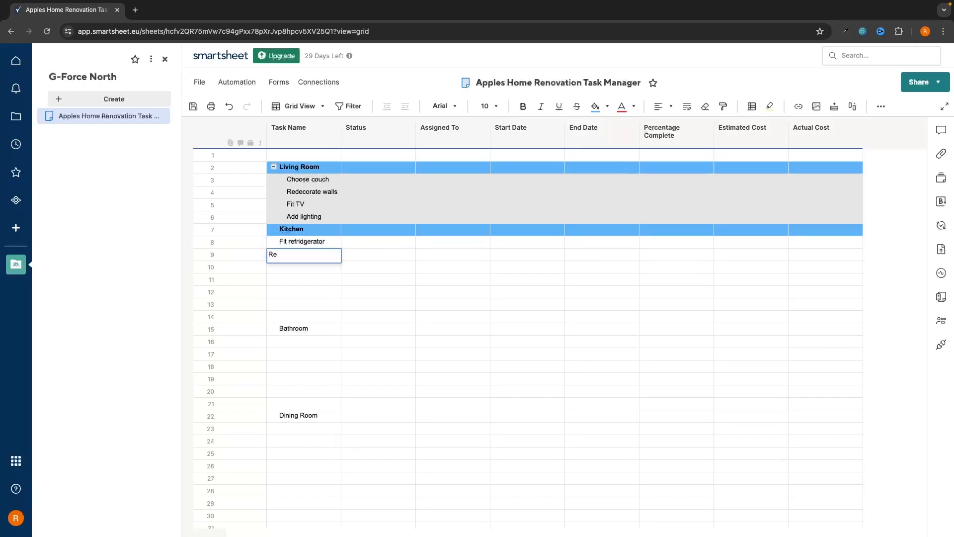
{"action": "type", "text": "place counter top"}
{"action": "key", "text": "Return"}
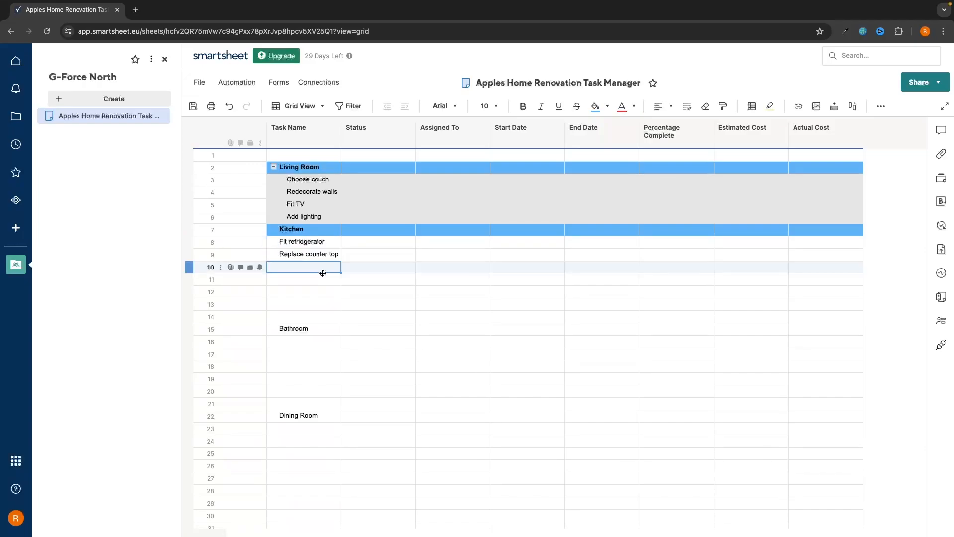
{"action": "type", "text": "Replace flooring"}
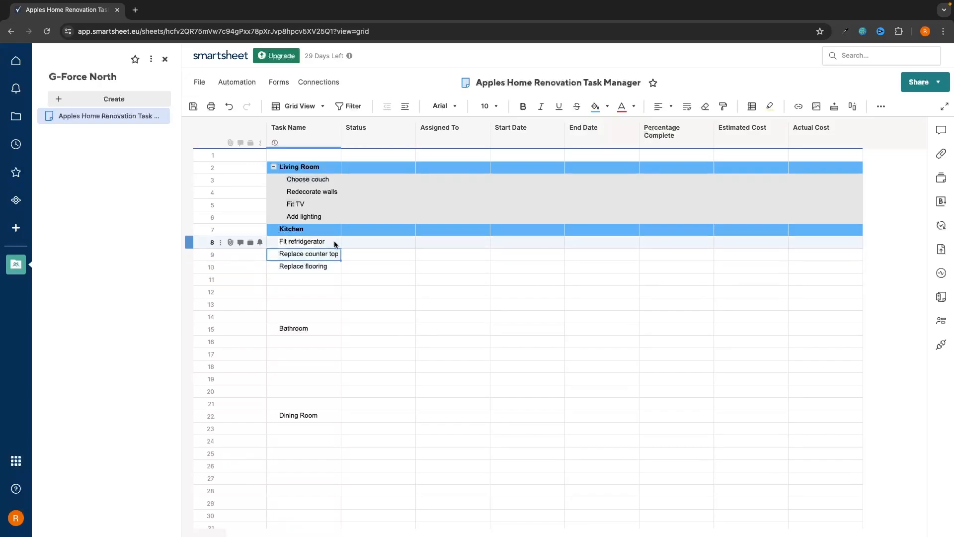
{"action": "left_click_drag", "start_coordinate": [333, 243], "coordinate": [328, 268]}
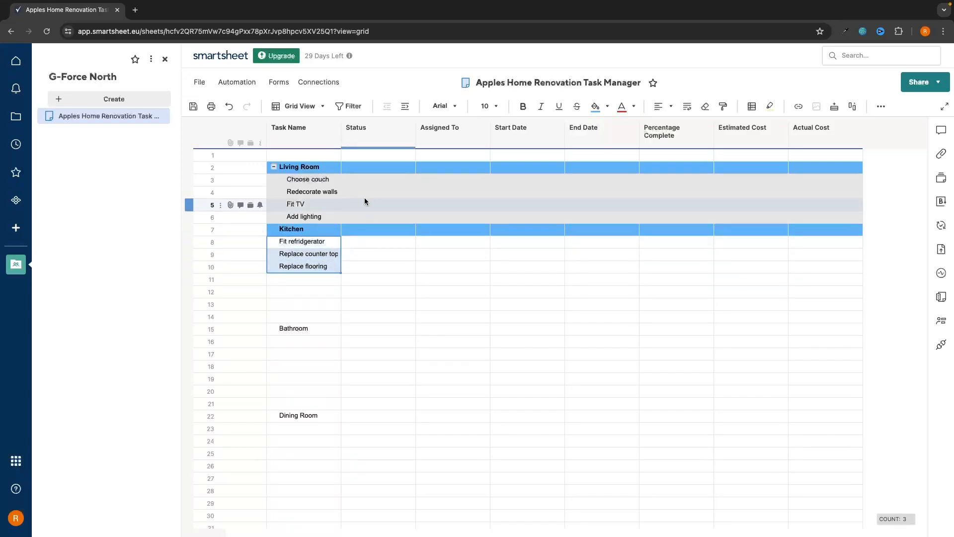
{"action": "left_click", "coordinate": [404, 106]}
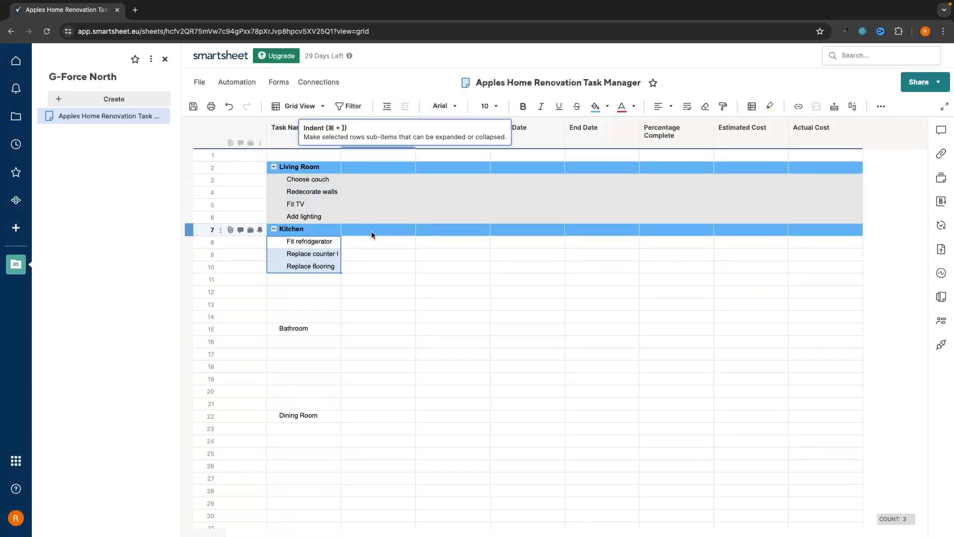
{"action": "left_click", "coordinate": [371, 292]}
Shade the Kitchen task rows 8–10 with a light grey background
{"action": "left_click_drag", "start_coordinate": [322, 242], "coordinate": [798, 273]}
{"action": "left_click", "coordinate": [607, 110]}
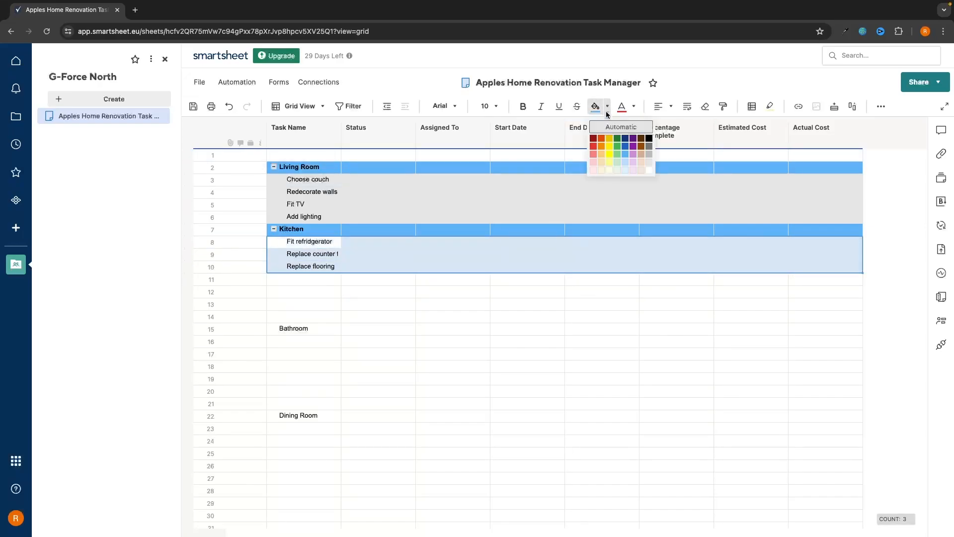
{"action": "left_click", "coordinate": [648, 162]}
{"action": "left_click", "coordinate": [530, 304]}
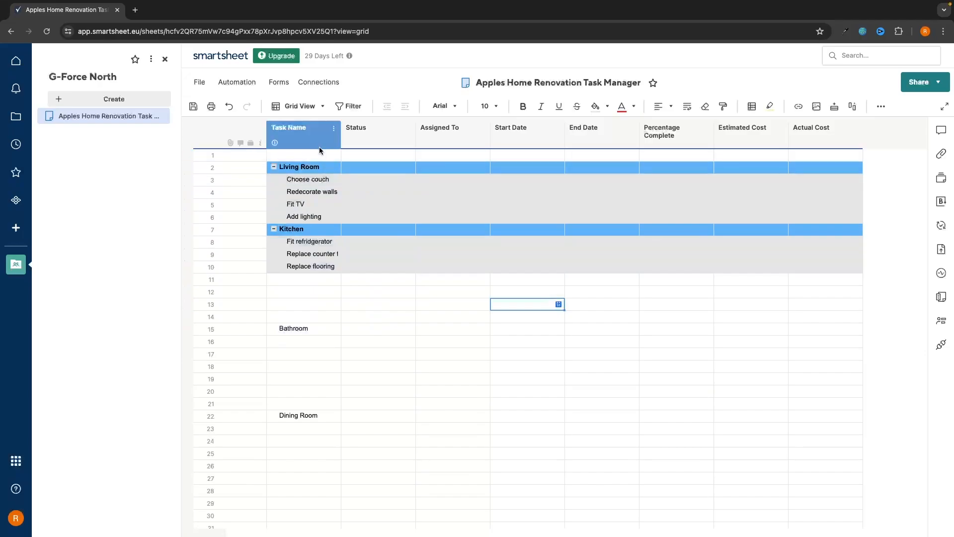
Turn on text wrapping for the whole Task Name column
{"action": "left_click", "coordinate": [296, 135]}
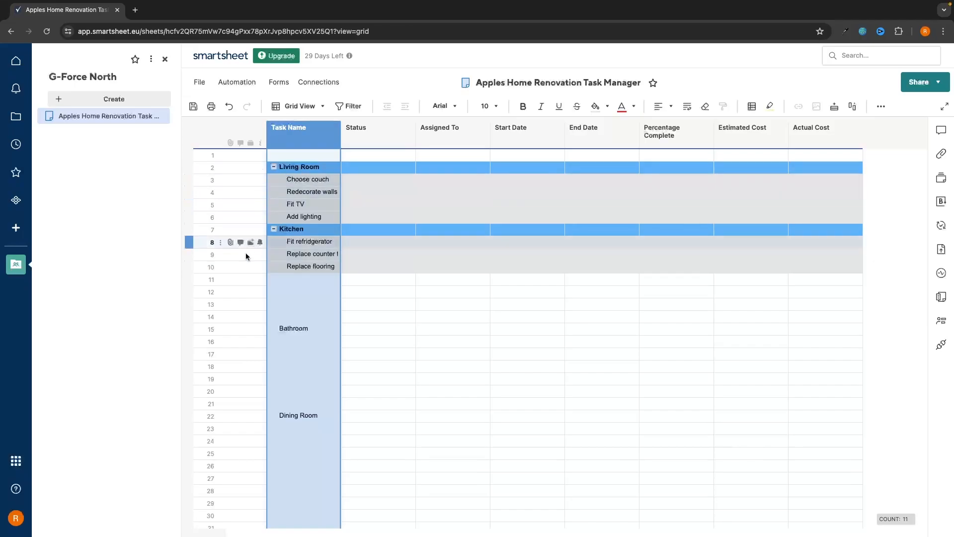
{"action": "left_click", "coordinate": [688, 108]}
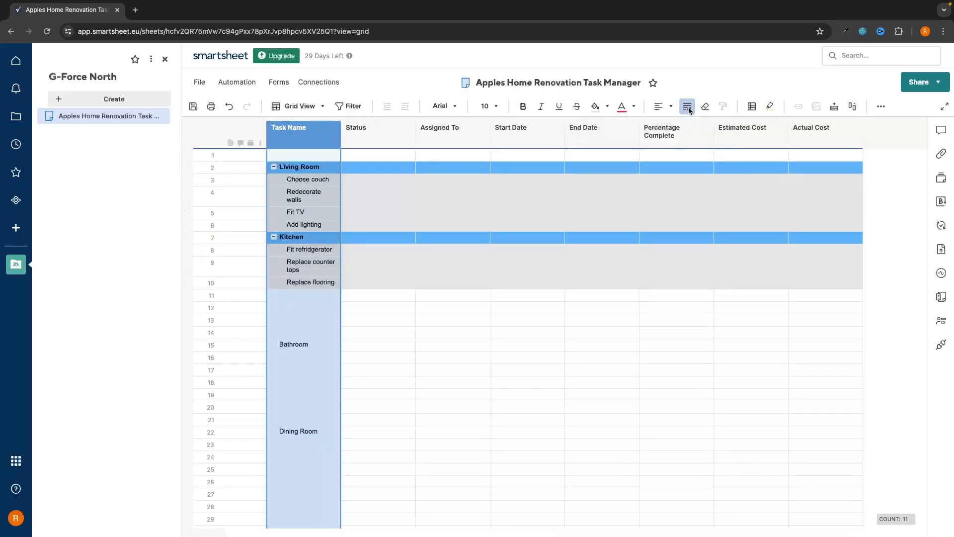
{"action": "left_click", "coordinate": [403, 295]}
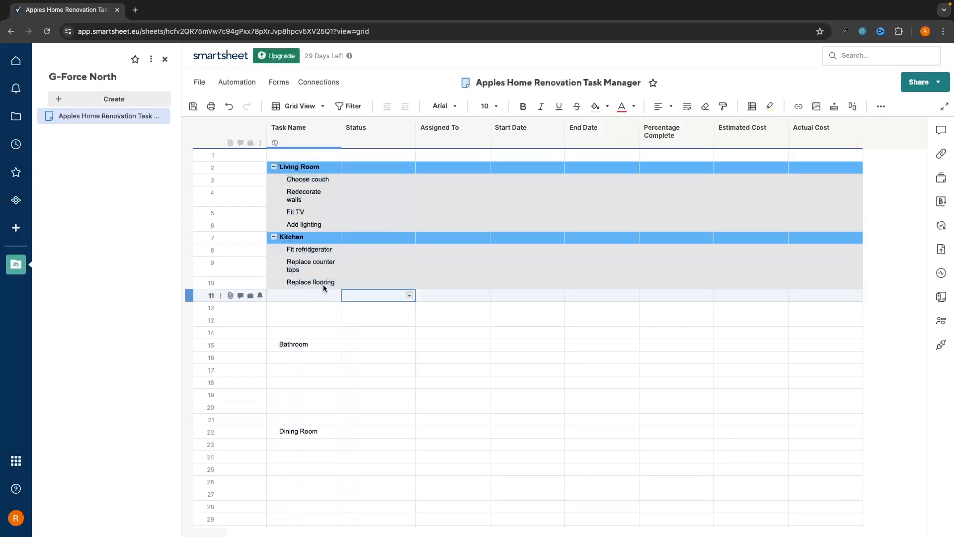
Delete the empty rows 11–14 above Bathroom
{"action": "left_click_drag", "start_coordinate": [313, 295], "coordinate": [309, 330]}
{"action": "right_click", "coordinate": [312, 324]}
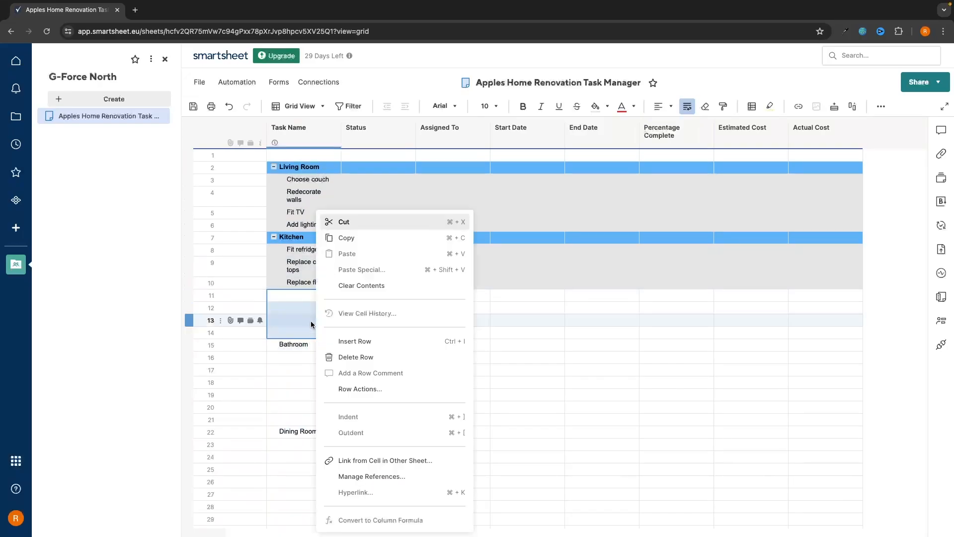
{"action": "left_click", "coordinate": [350, 356]}
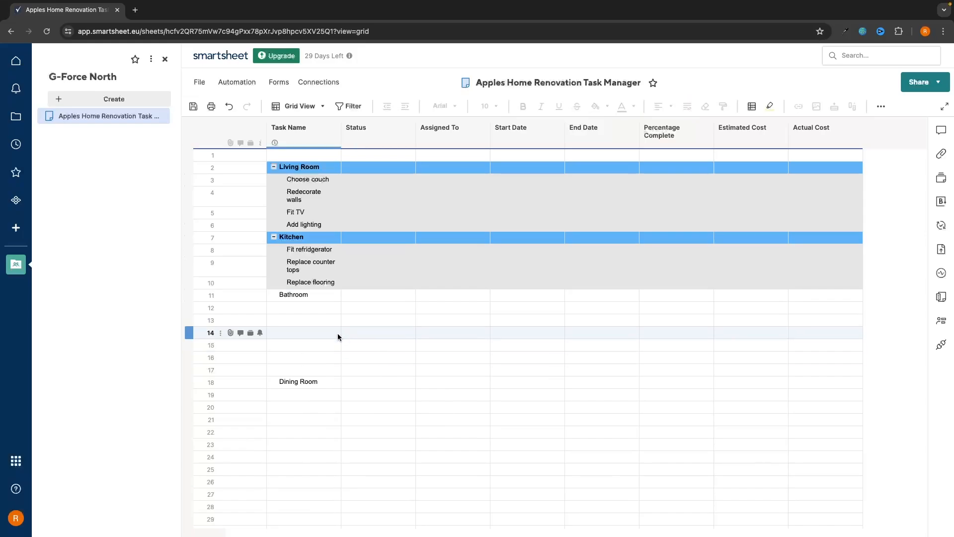
Fill the Bathroom heading row with blue background colour
{"action": "left_click", "coordinate": [721, 300], "text": "shift"}
{"action": "left_click", "coordinate": [860, 294], "text": "shift"}
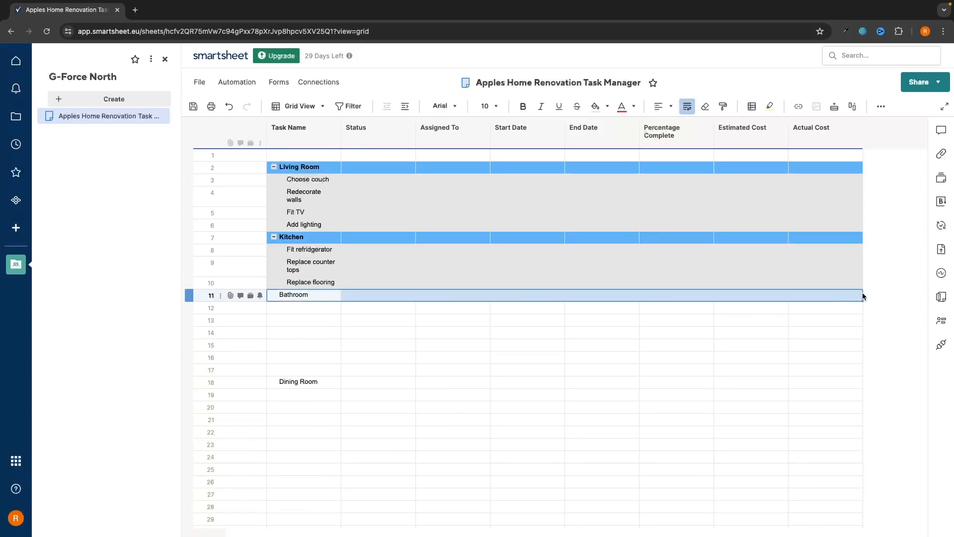
{"action": "left_click", "coordinate": [607, 106]}
{"action": "left_click", "coordinate": [630, 154]}
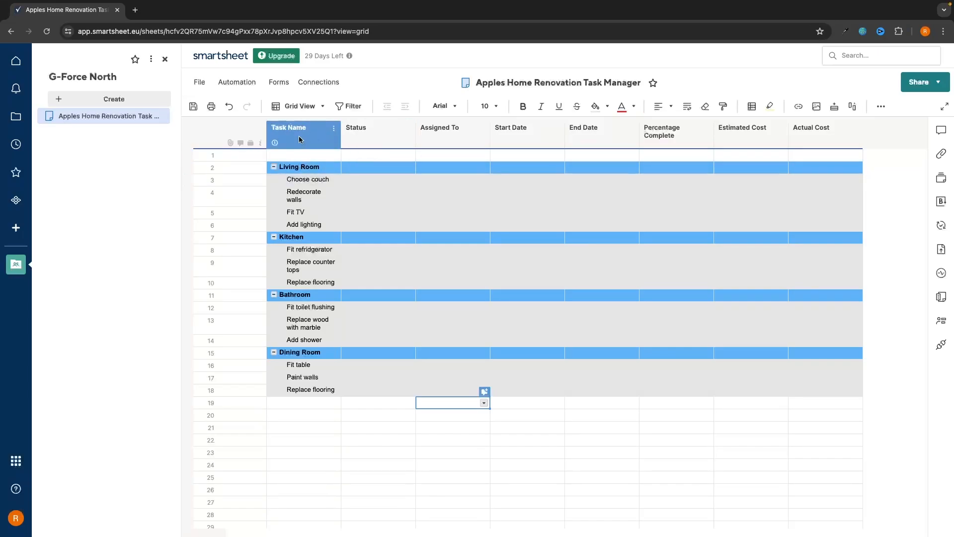
{"action": "left_click", "coordinate": [274, 167]}
{"action": "left_click", "coordinate": [274, 179]}
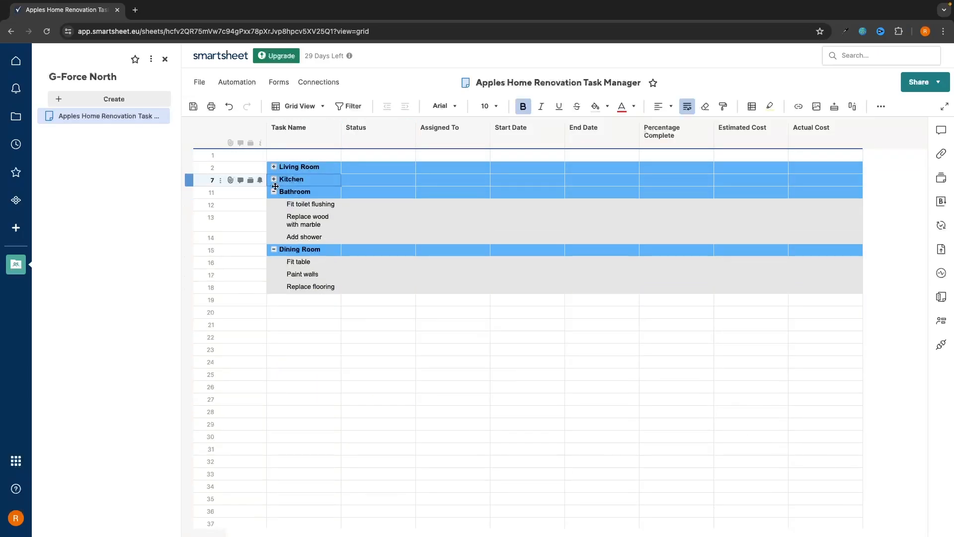
{"action": "left_click", "coordinate": [274, 192]}
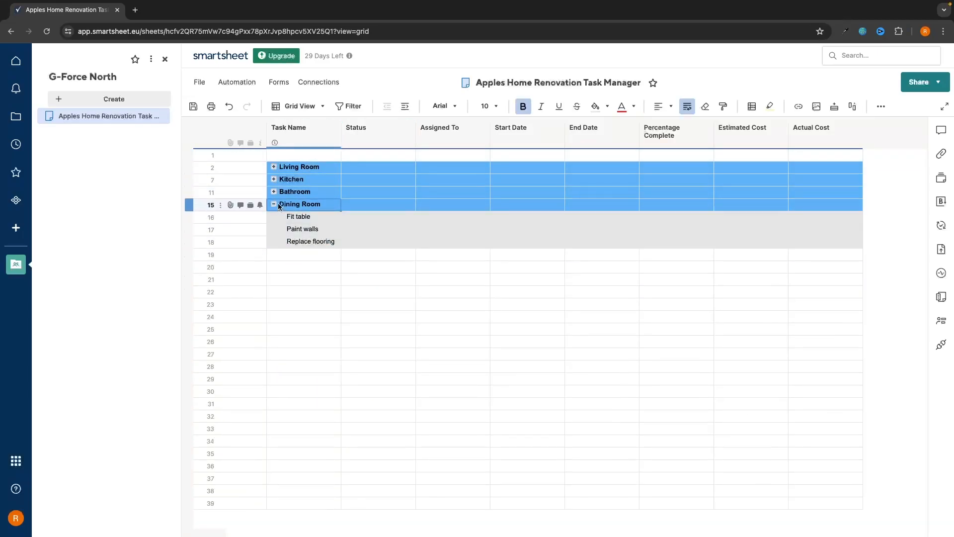
{"action": "left_click", "coordinate": [275, 205]}
{"action": "left_click", "coordinate": [274, 204]}
{"action": "left_click", "coordinate": [274, 192]}
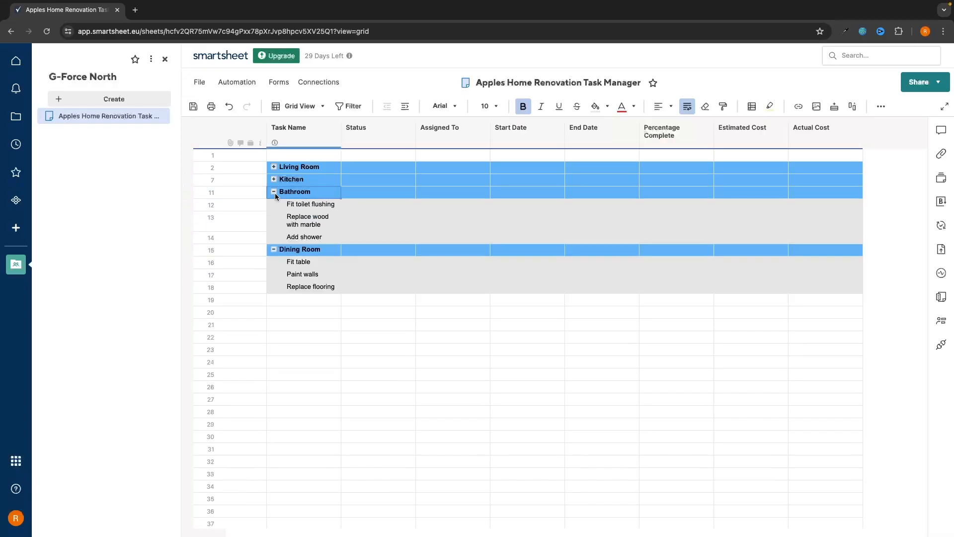
{"action": "left_click", "coordinate": [274, 179]}
{"action": "left_click", "coordinate": [274, 167]}
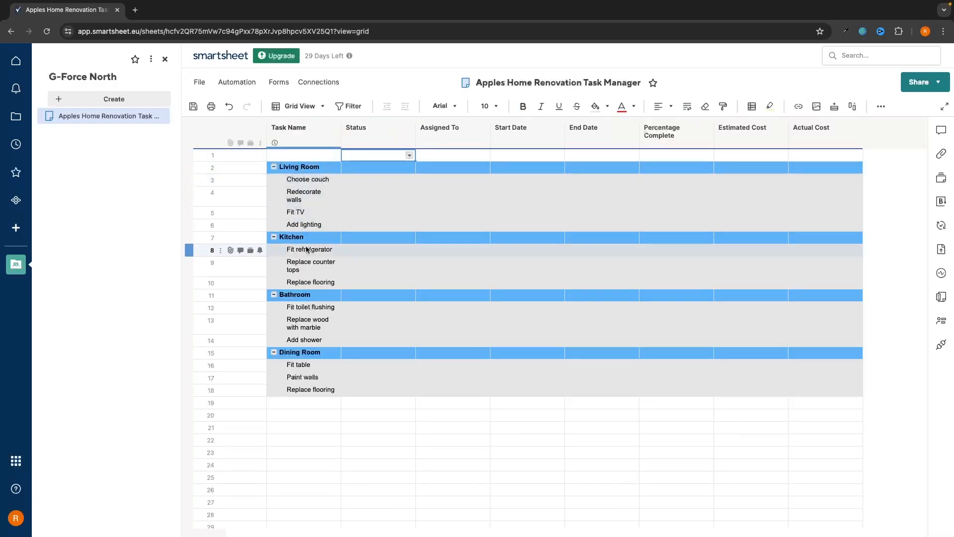
{"action": "left_click", "coordinate": [330, 427]}
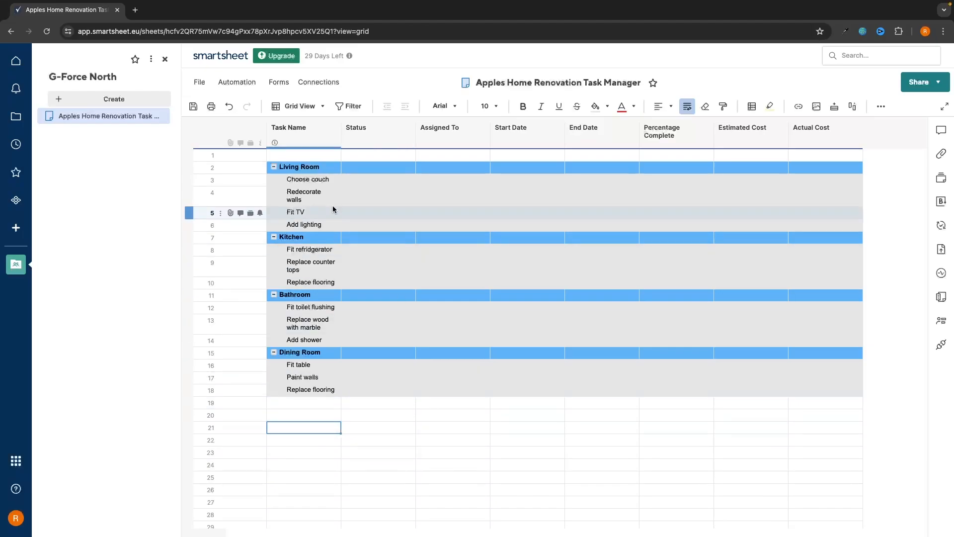
Insert a row above Redecorate walls and enter 'Measure room for length'
{"action": "left_click", "coordinate": [314, 181]}
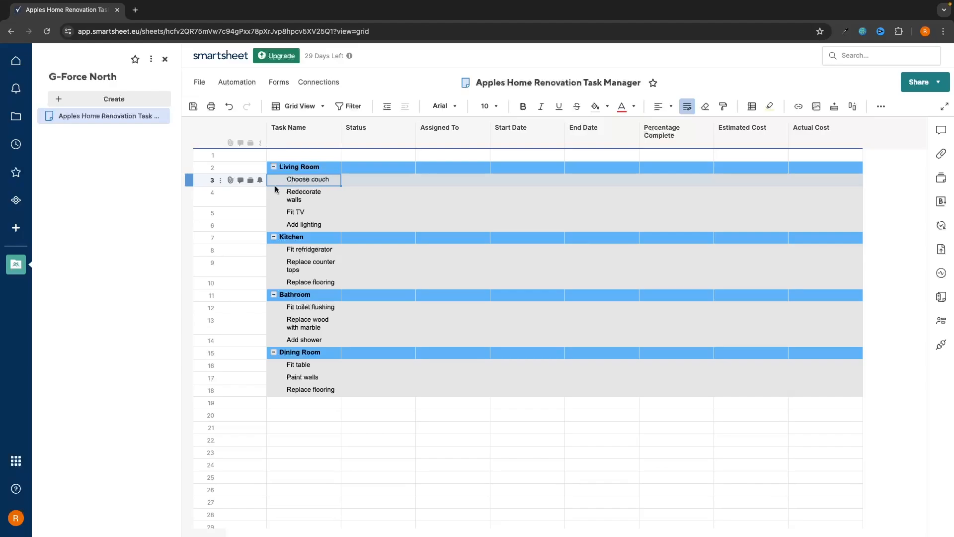
{"action": "left_click", "coordinate": [320, 180]}
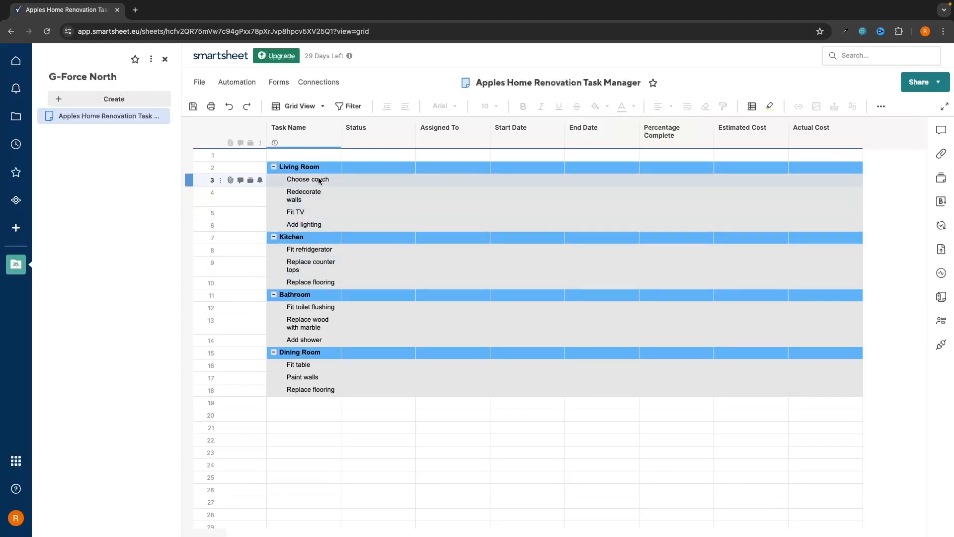
{"action": "left_click", "coordinate": [319, 196]}
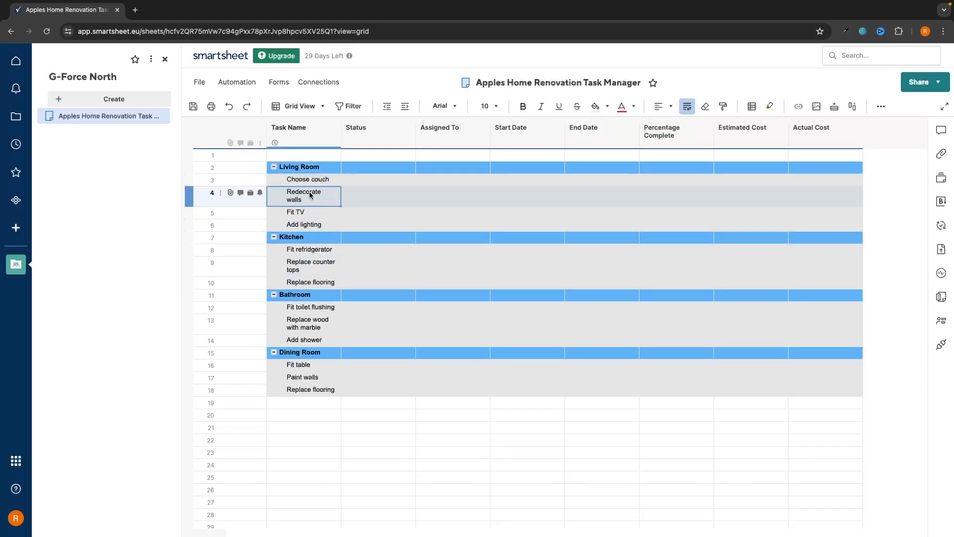
{"action": "right_click", "coordinate": [311, 197]}
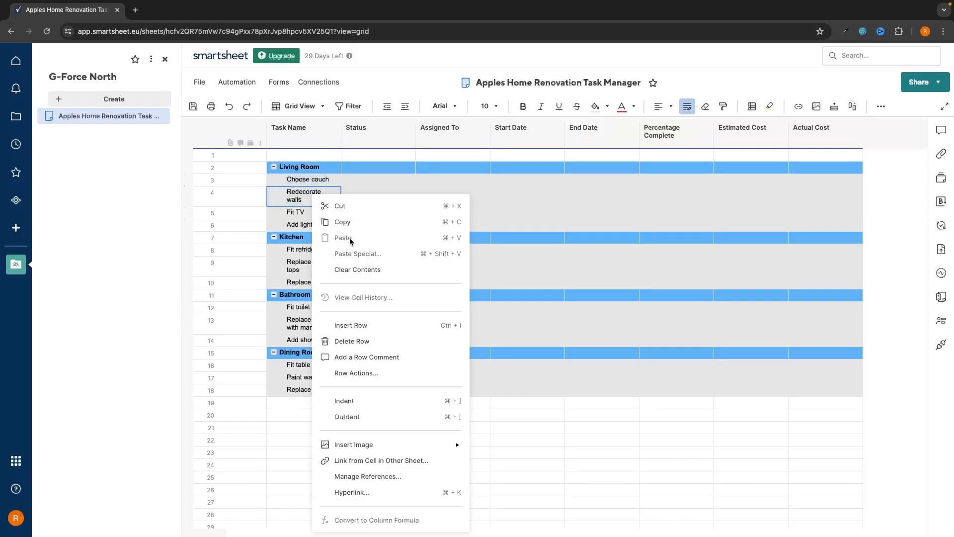
{"action": "left_click", "coordinate": [356, 324]}
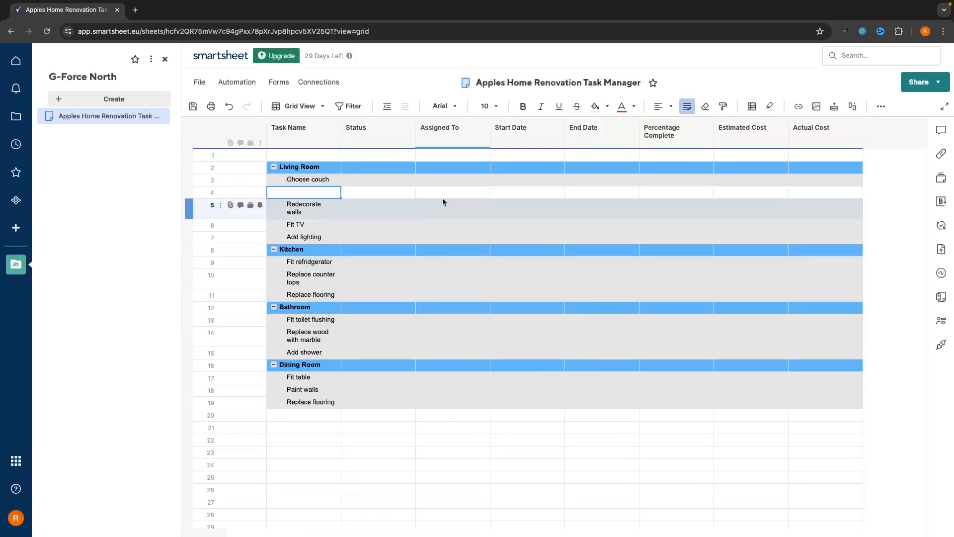
{"action": "left_click", "coordinate": [316, 192]}
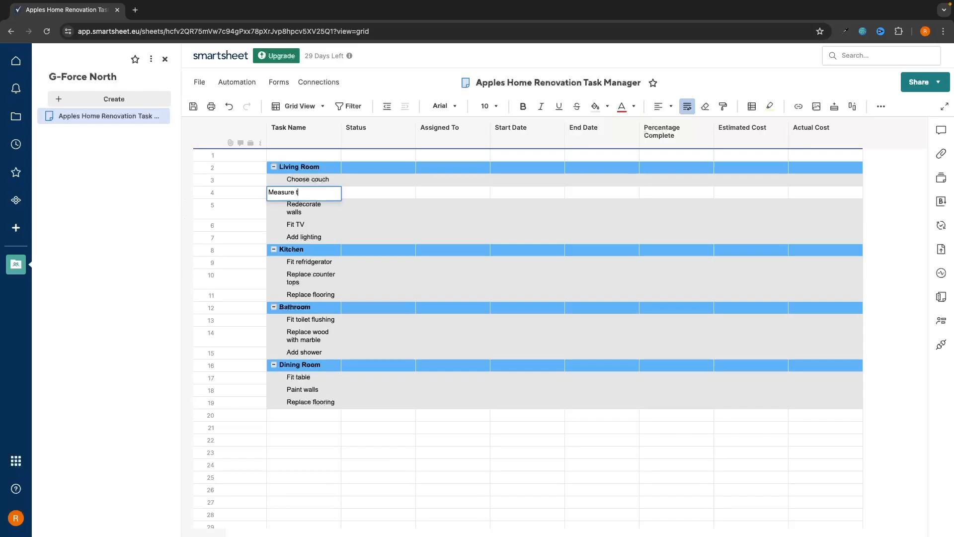
{"action": "type", "text": "Measure room for length"}
{"action": "left_click", "coordinate": [298, 209]}
Insert another row above Redecorate walls and enter 'Order couch online'
{"action": "right_click", "coordinate": [298, 209]}
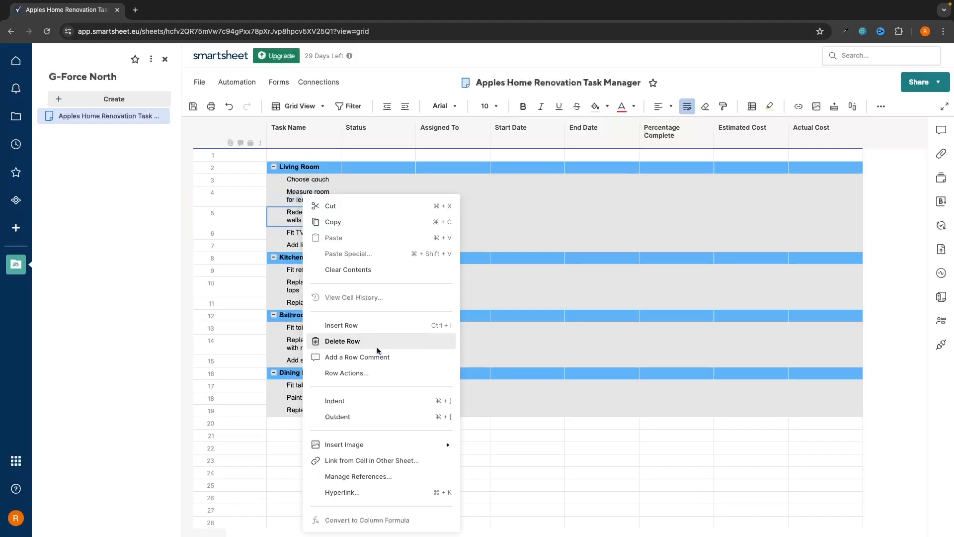
{"action": "left_click", "coordinate": [367, 324]}
{"action": "left_click", "coordinate": [307, 209]}
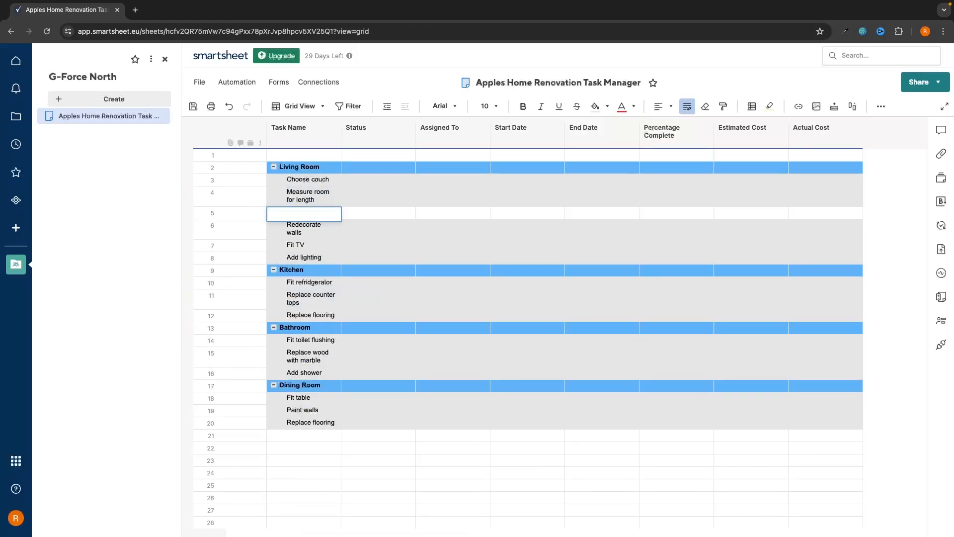
{"action": "type", "text": "Order couch online"}
{"action": "key", "text": "Return"}
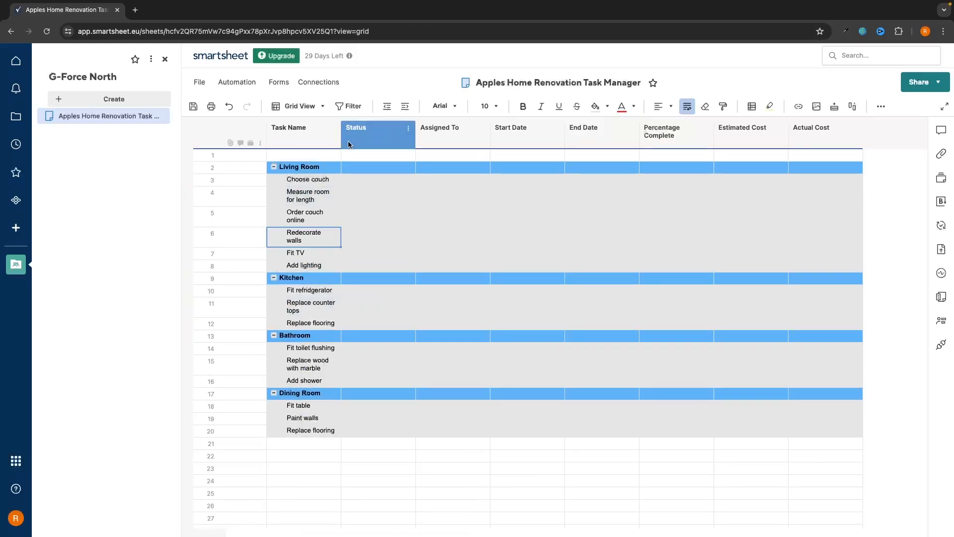
Indent both new couch tasks under Choose couch
{"action": "left_click", "coordinate": [302, 197]}
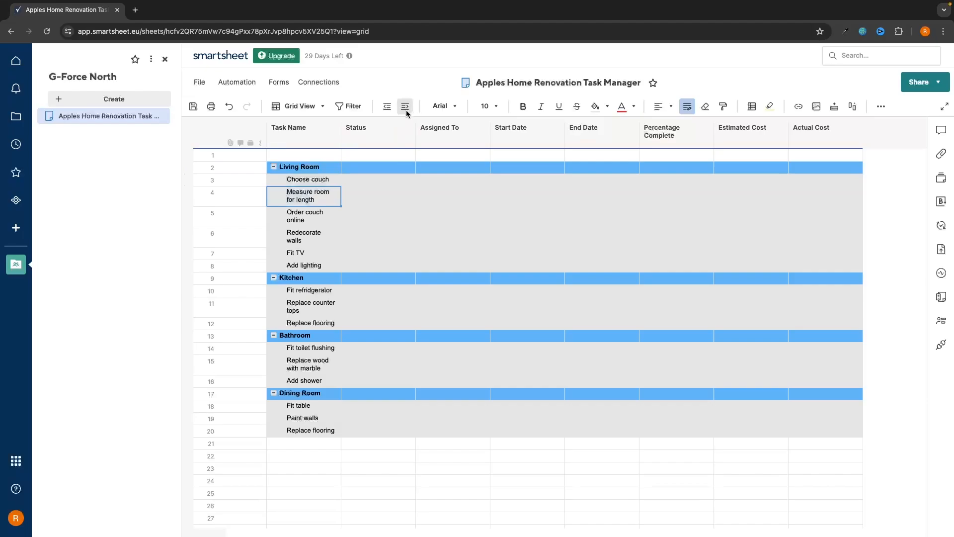
{"action": "left_click_drag", "start_coordinate": [305, 201], "coordinate": [305, 216]}
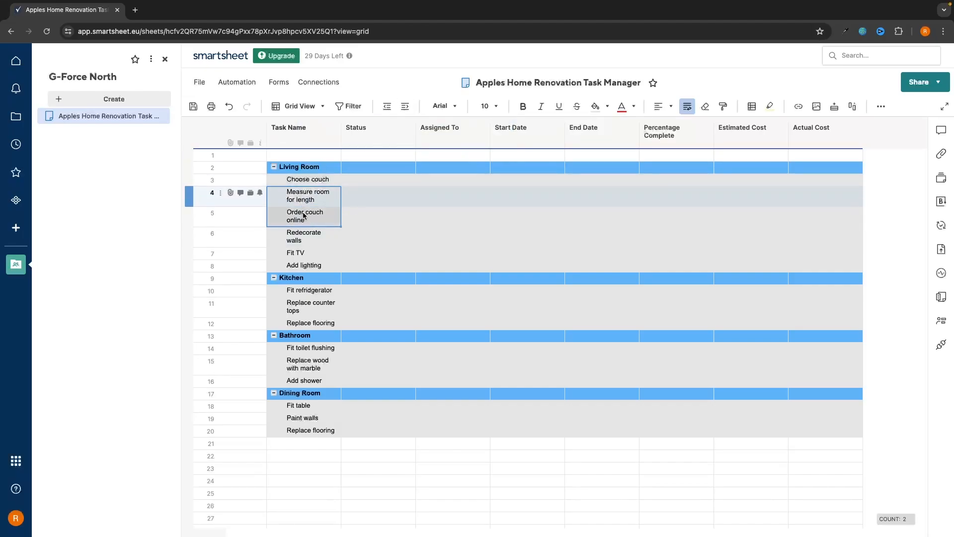
{"action": "left_click", "coordinate": [406, 105]}
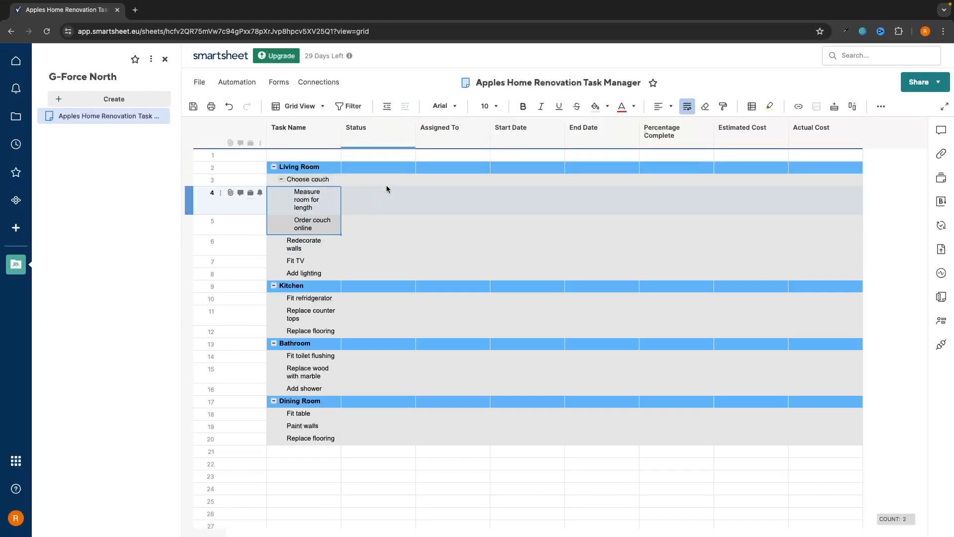
{"action": "left_click", "coordinate": [281, 179]}
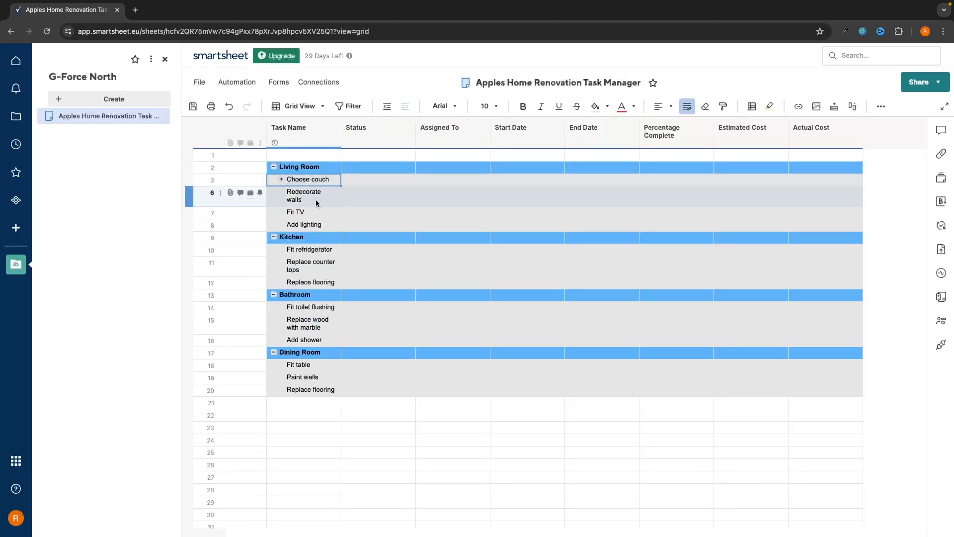
{"action": "left_click", "coordinate": [281, 180]}
Make Choose couch bold and set the Living Room heading to 12 point
{"action": "key", "text": "Up"}
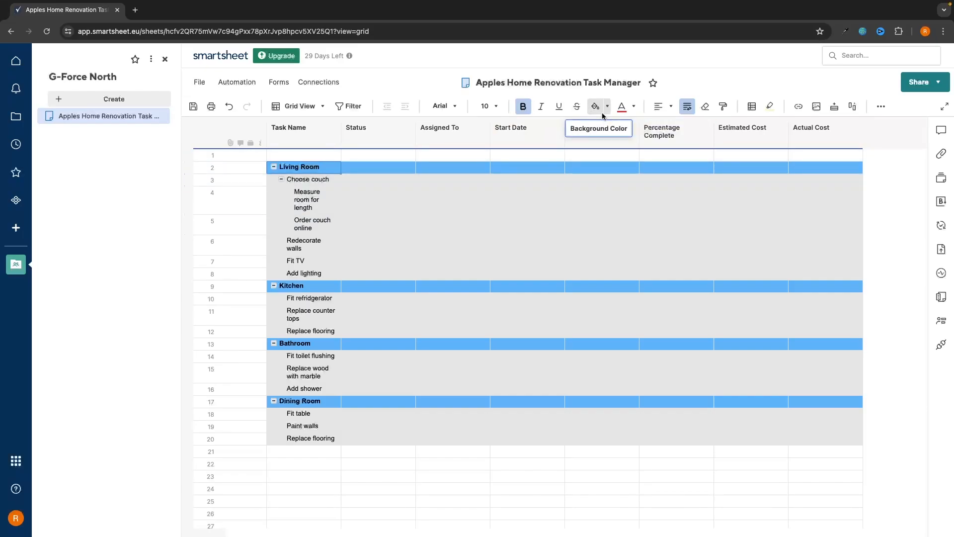
{"action": "left_click", "coordinate": [317, 182]}
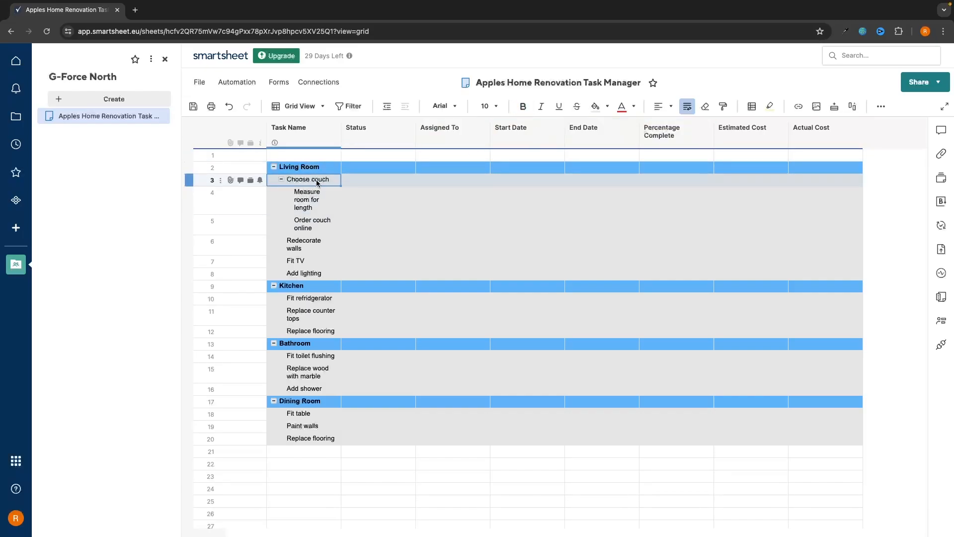
{"action": "left_click", "coordinate": [522, 106]}
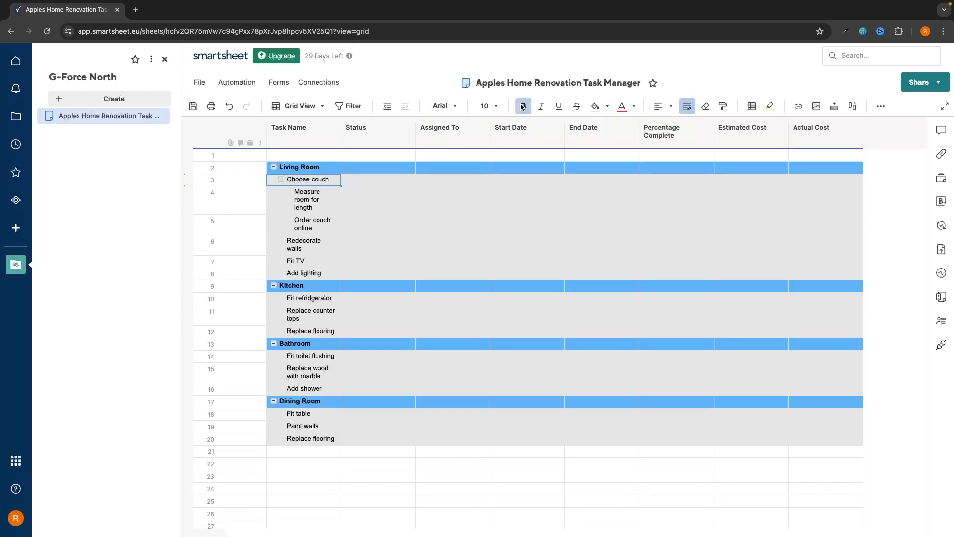
{"action": "left_click", "coordinate": [306, 168]}
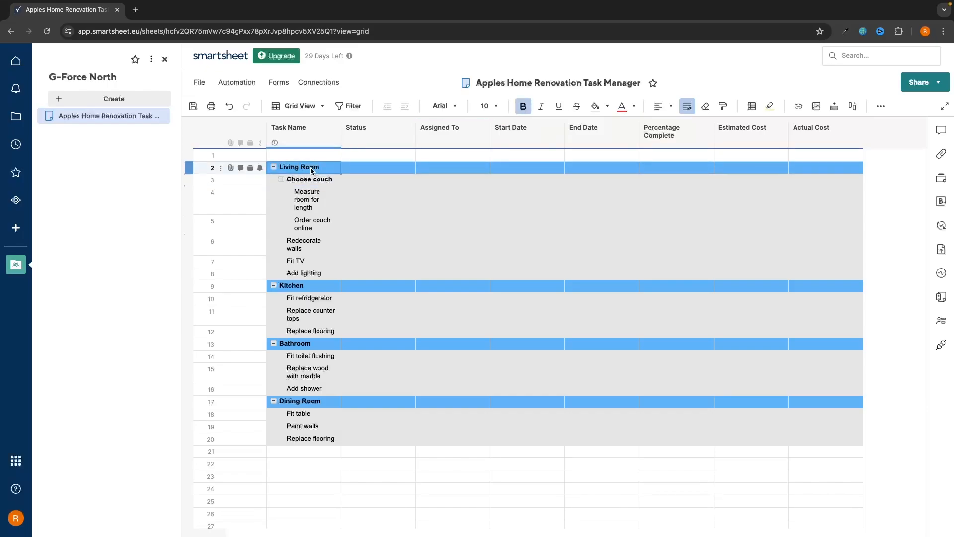
{"action": "left_click", "coordinate": [496, 103]}
{"action": "left_click", "coordinate": [490, 178]}
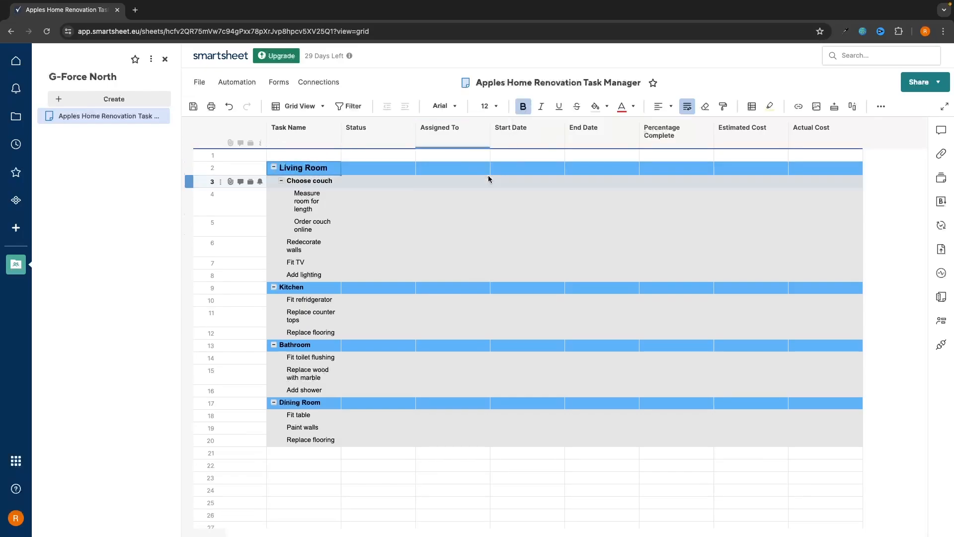
Fill the task rows of Living Room, Kitchen, Bathroom and Dining Room light blue
{"action": "left_click_drag", "start_coordinate": [313, 184], "coordinate": [792, 183]}
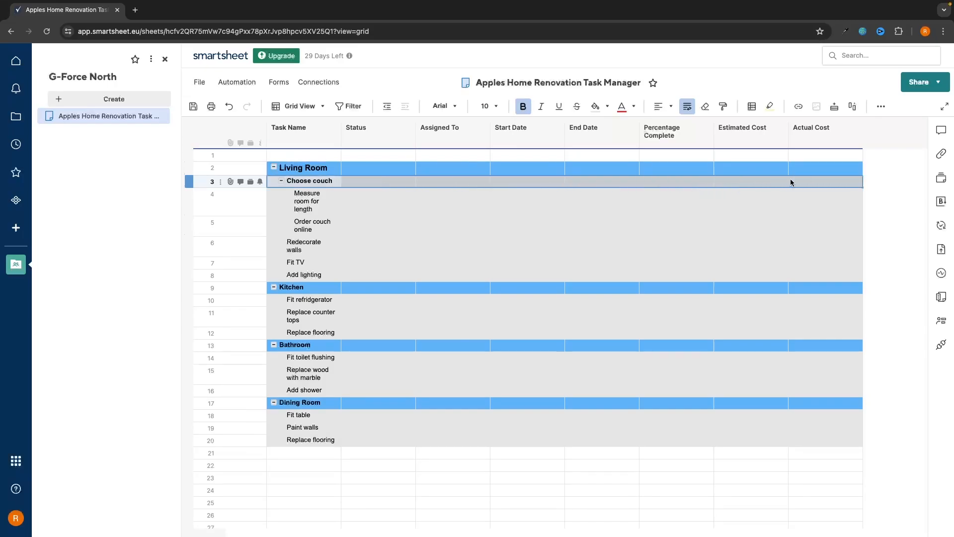
{"action": "left_click", "coordinate": [607, 106]}
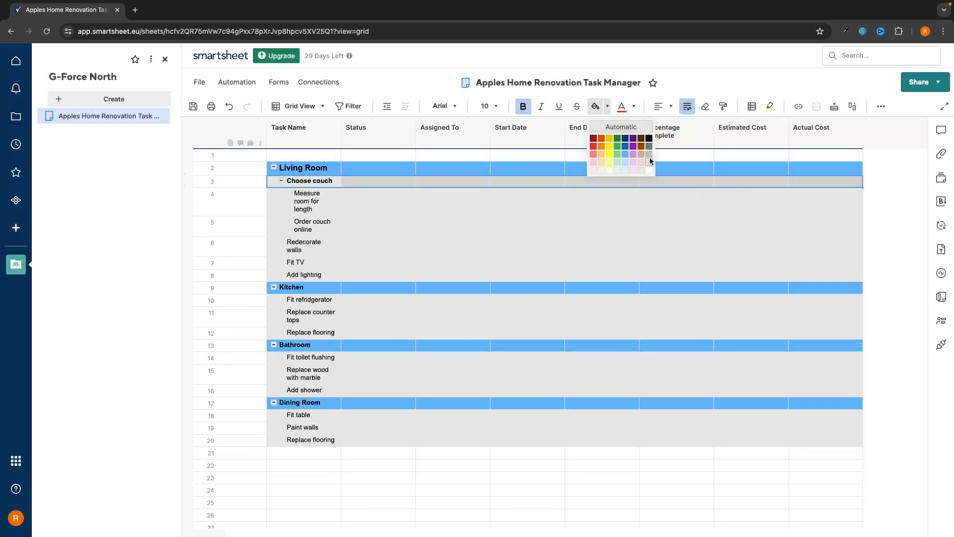
{"action": "left_click", "coordinate": [627, 169]}
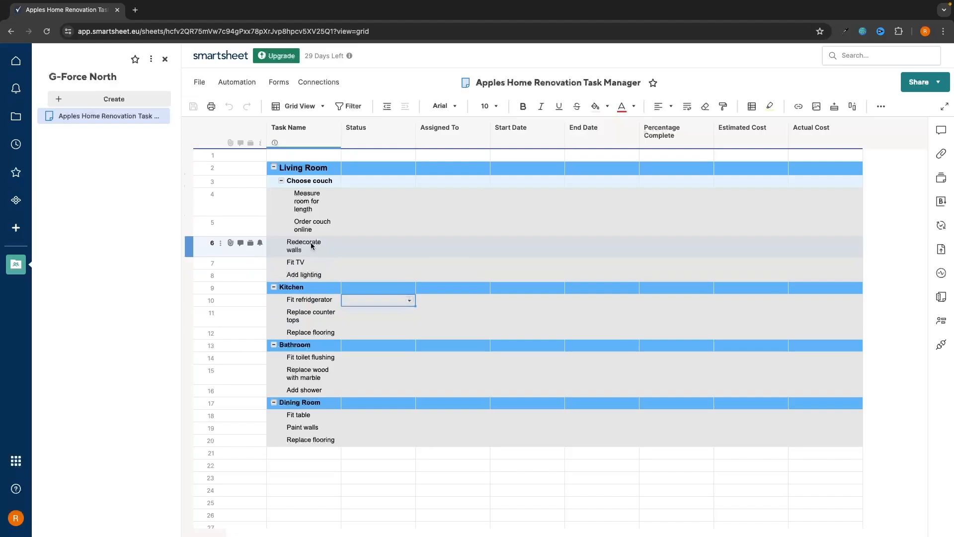
{"action": "left_click_drag", "start_coordinate": [309, 244], "coordinate": [850, 281]}
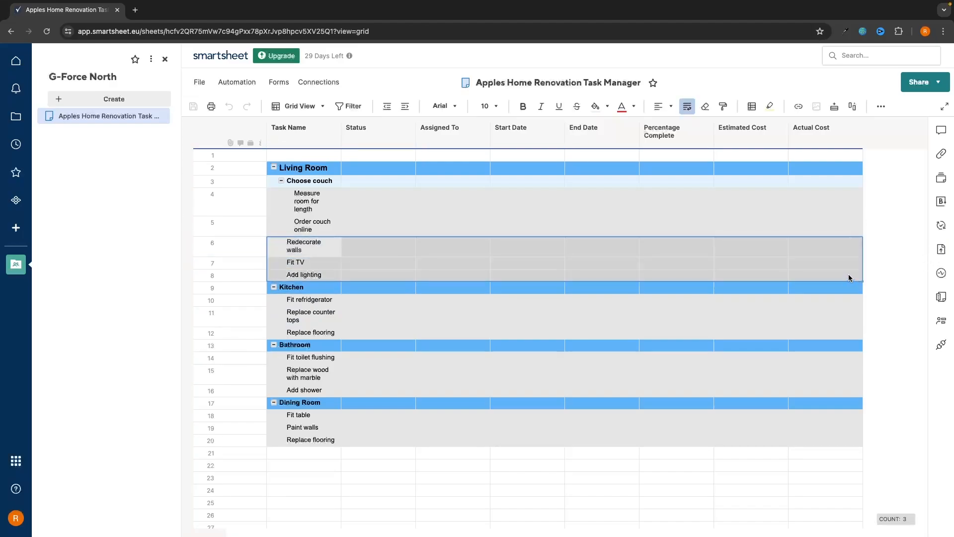
{"action": "left_click", "coordinate": [595, 106]}
{"action": "left_click", "coordinate": [309, 302]}
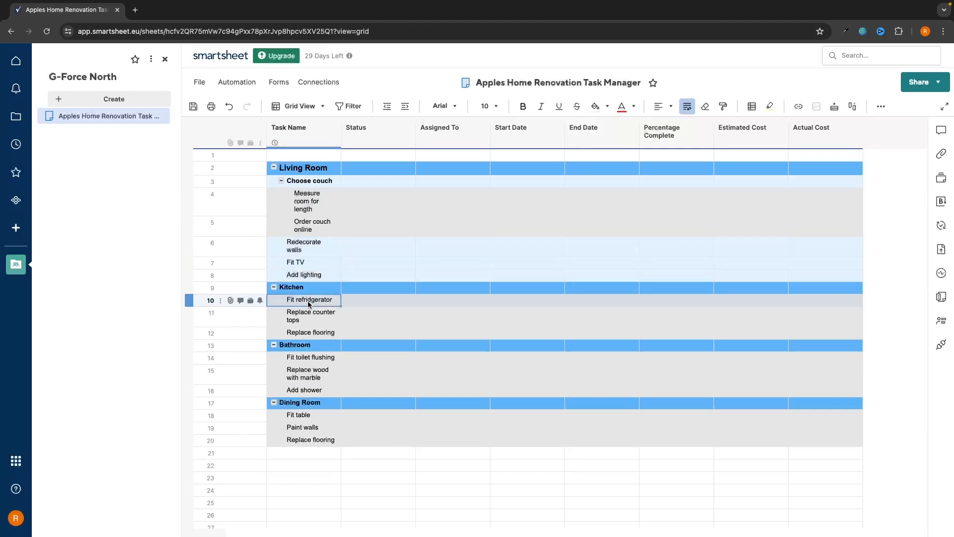
{"action": "left_click_drag", "start_coordinate": [309, 303], "coordinate": [835, 333]}
{"action": "left_click", "coordinate": [595, 106]}
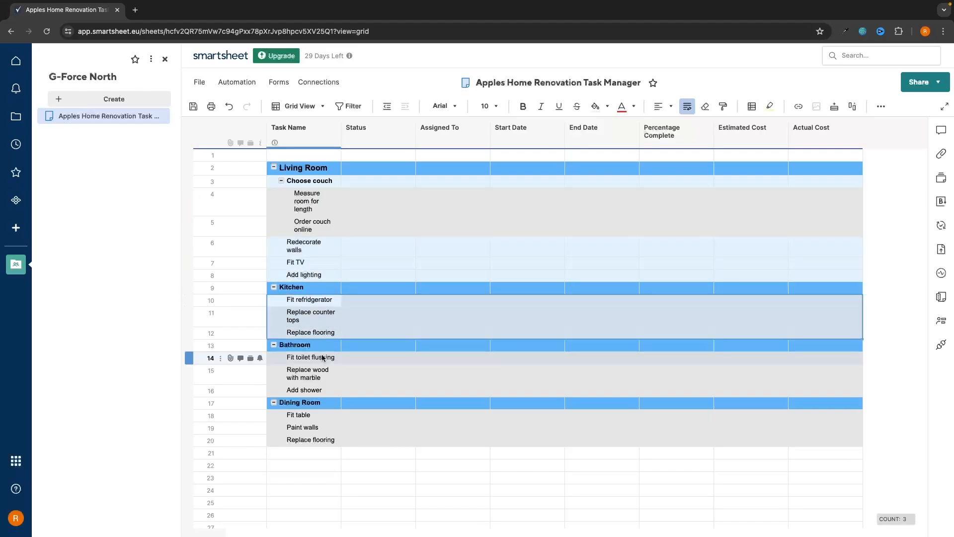
{"action": "left_click_drag", "start_coordinate": [322, 358], "coordinate": [829, 390]}
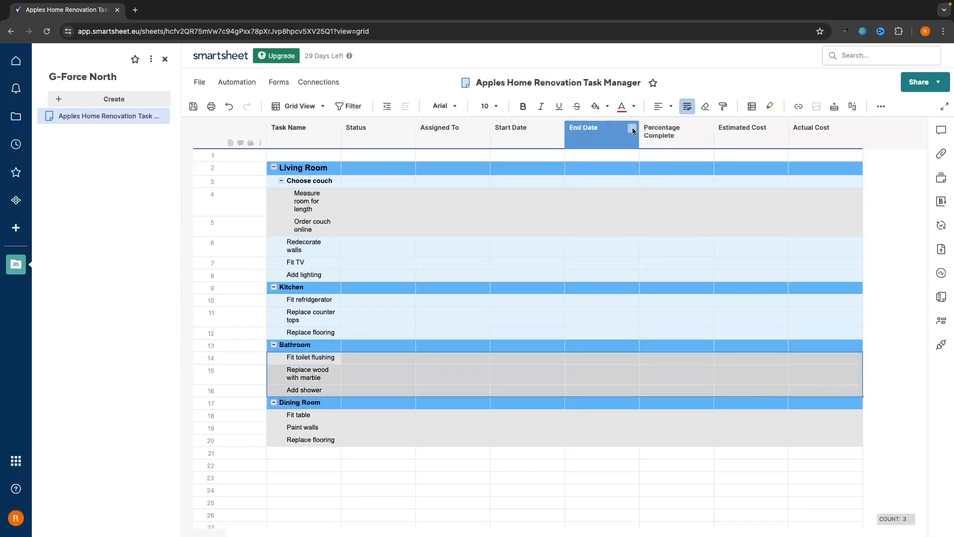
{"action": "left_click", "coordinate": [595, 106]}
{"action": "left_click_drag", "start_coordinate": [298, 415], "coordinate": [812, 438]}
{"action": "left_click", "coordinate": [595, 106]}
Bold the task names under Living Room, Kitchen, Bathroom and Dining Room
{"action": "left_click_drag", "start_coordinate": [299, 244], "coordinate": [330, 333]}
{"action": "left_click", "coordinate": [523, 106]}
{"action": "left_click", "coordinate": [333, 300]}
{"action": "left_click", "coordinate": [523, 106]}
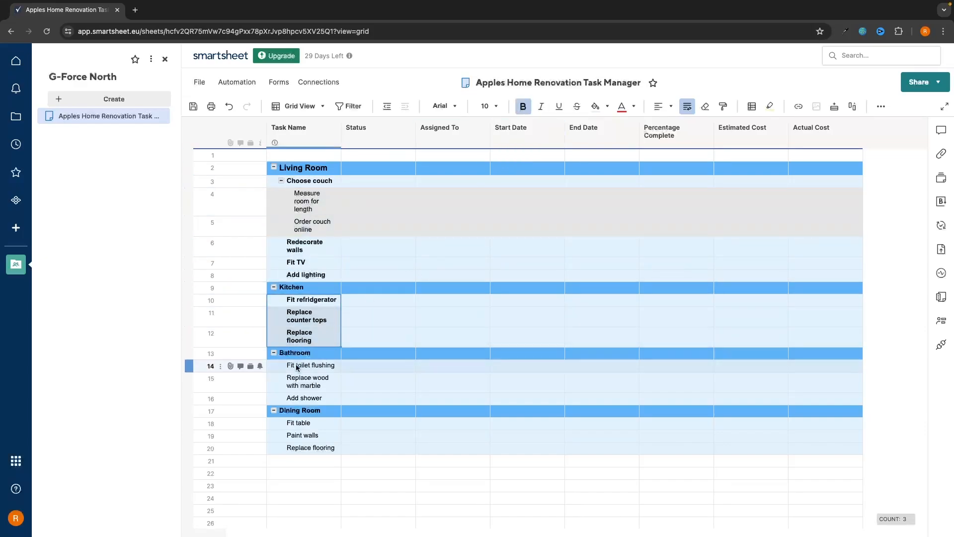
{"action": "left_click_drag", "start_coordinate": [296, 368], "coordinate": [297, 398]}
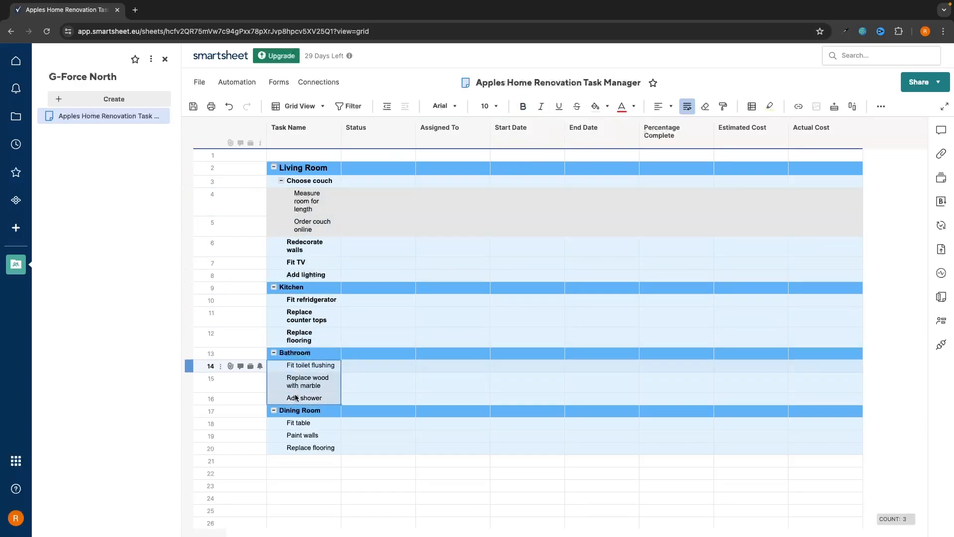
{"action": "left_click", "coordinate": [523, 106]}
{"action": "left_click_drag", "start_coordinate": [298, 430], "coordinate": [291, 467]}
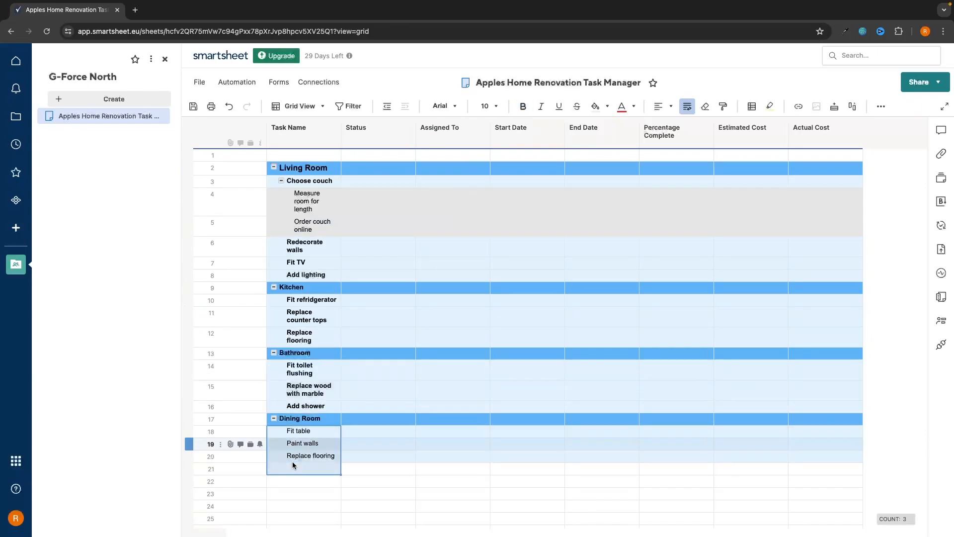
{"action": "left_click", "coordinate": [523, 106]}
{"action": "left_click", "coordinate": [318, 247]}
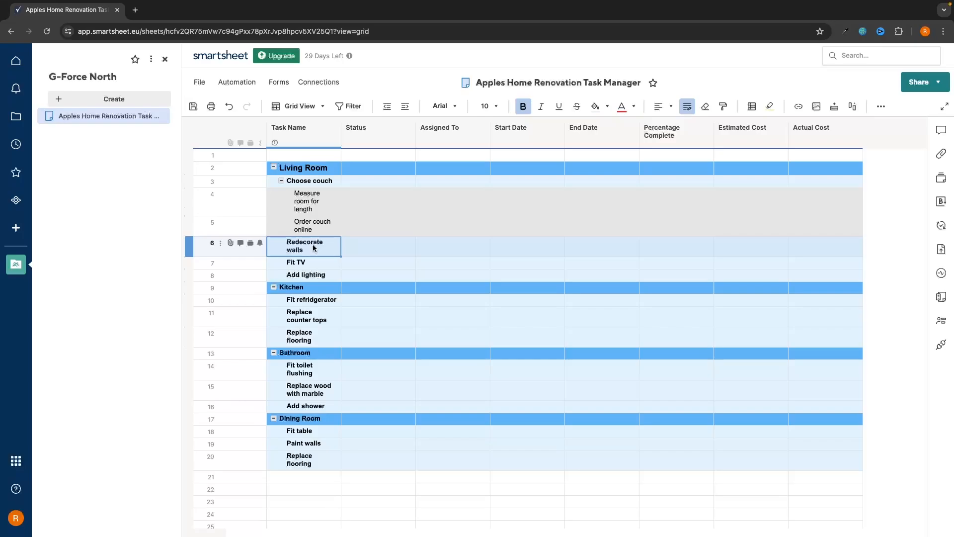
Add a Choose color of paint row above Fit TV and fill it light grey
{"action": "left_click", "coordinate": [291, 262]}
{"action": "right_click", "coordinate": [291, 262]}
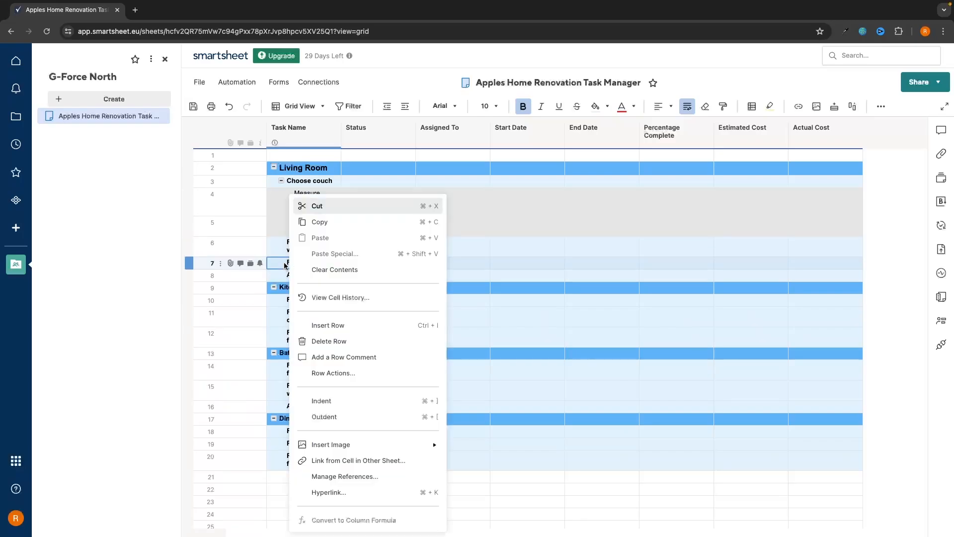
{"action": "left_click", "coordinate": [352, 318]}
{"action": "left_click", "coordinate": [311, 264]}
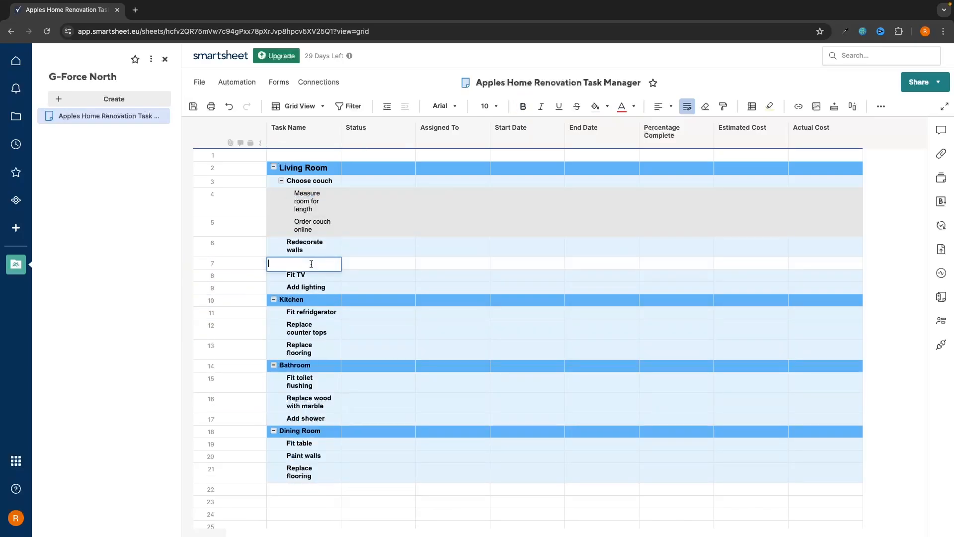
{"action": "type", "text": "Cho"}
{"action": "type", "text": "o"}
{"action": "left_click_drag", "start_coordinate": [312, 266], "coordinate": [815, 268]}
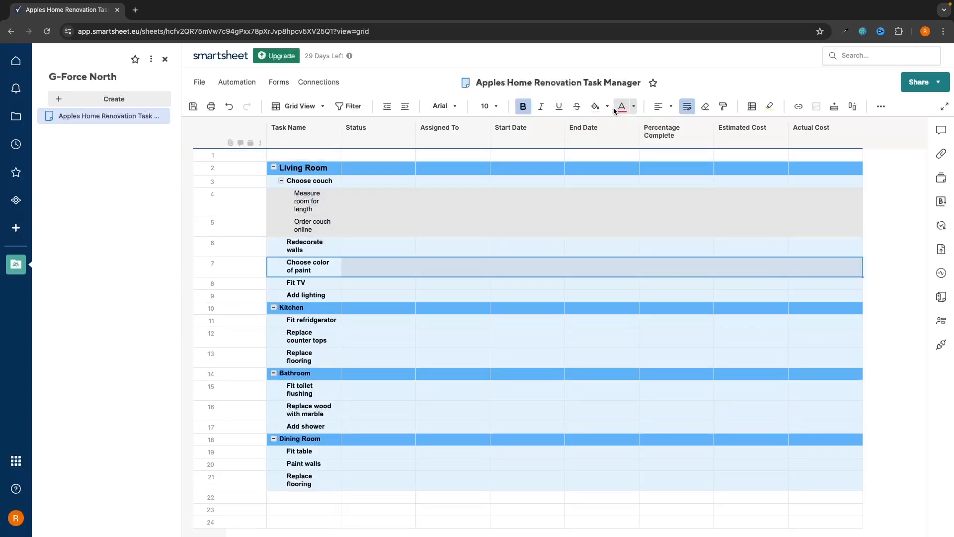
{"action": "left_click", "coordinate": [607, 106]}
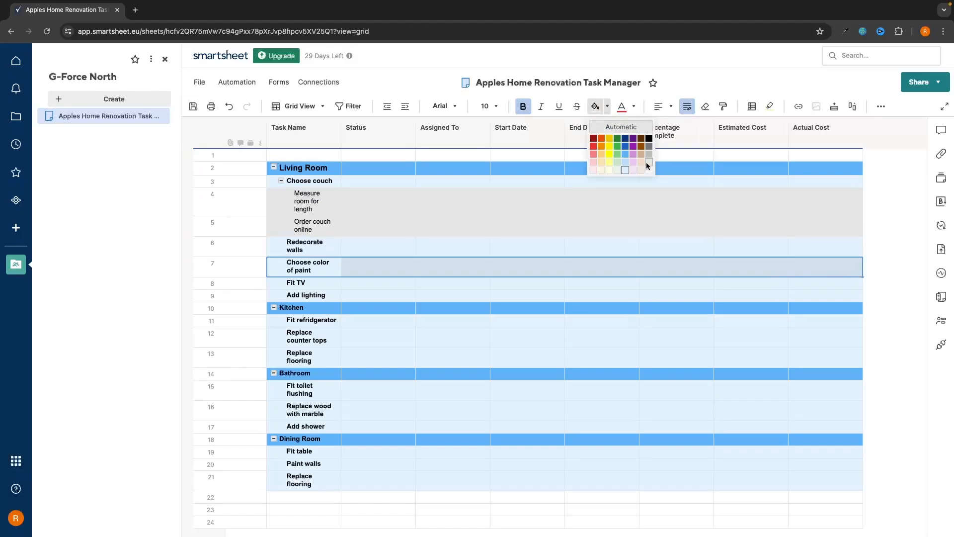
{"action": "left_click", "coordinate": [646, 162]}
Insert another row above Fit TV for the Paint walls task
{"action": "left_click", "coordinate": [334, 286]}
{"action": "right_click", "coordinate": [336, 286]}
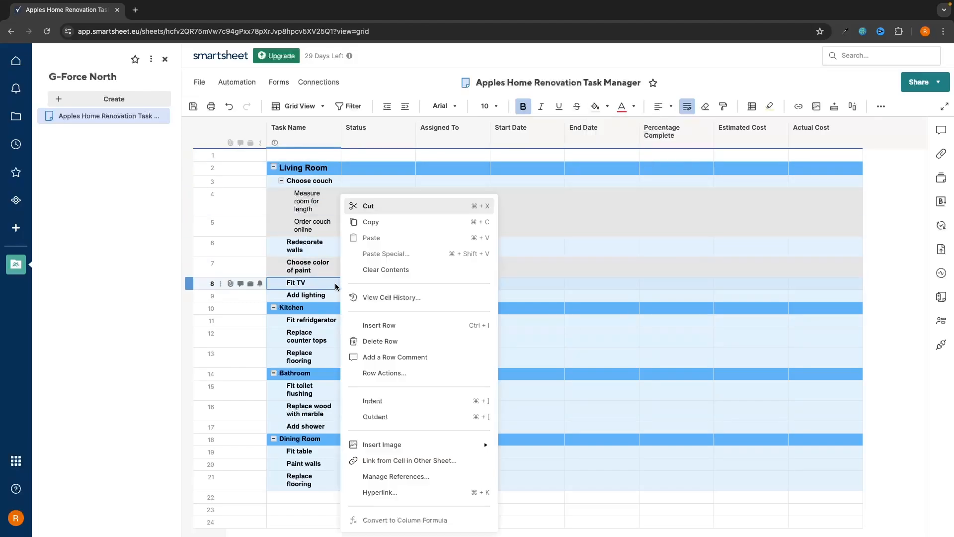
{"action": "left_click", "coordinate": [379, 325]}
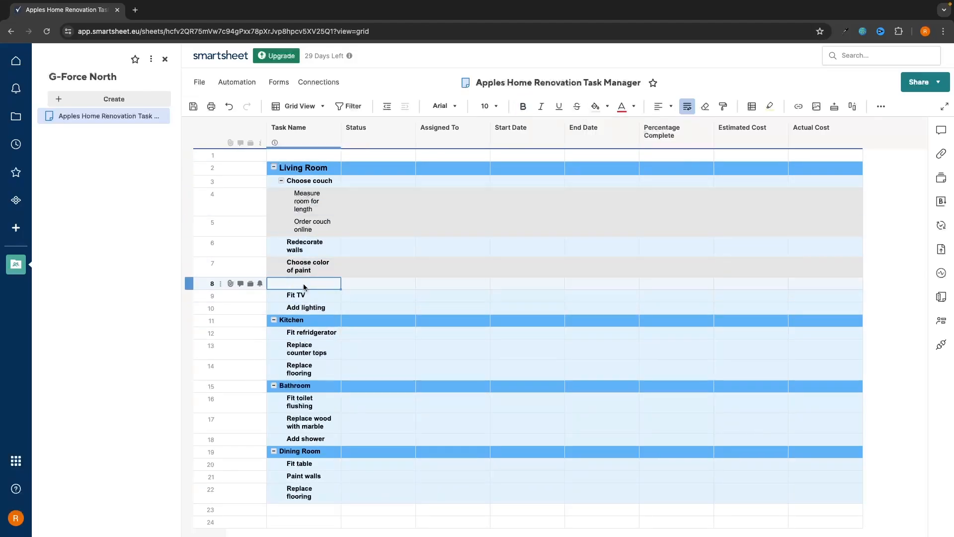
{"action": "left_click", "coordinate": [303, 285]}
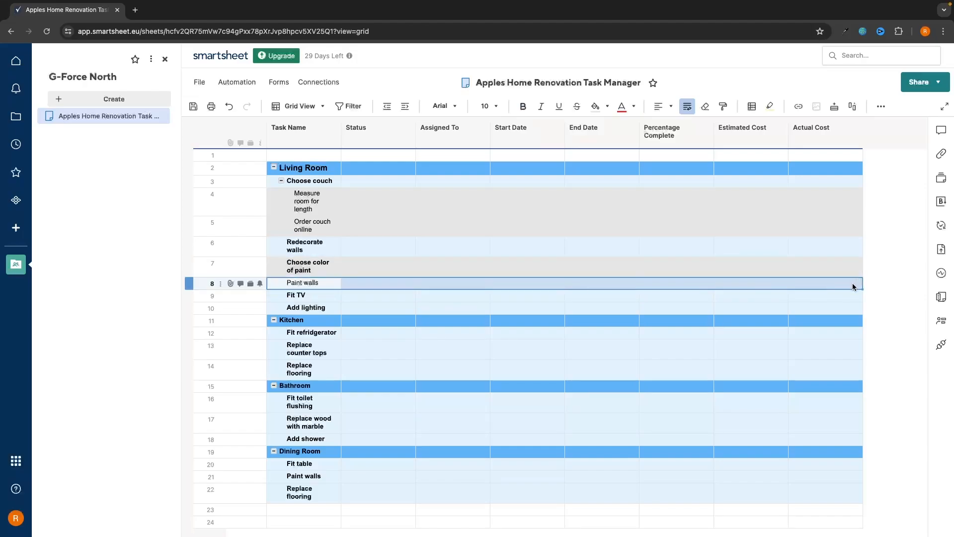
Indent both paint rows under Redecorate walls, then collapse Redecorate walls and Choose couch
{"action": "left_click", "coordinate": [596, 107]}
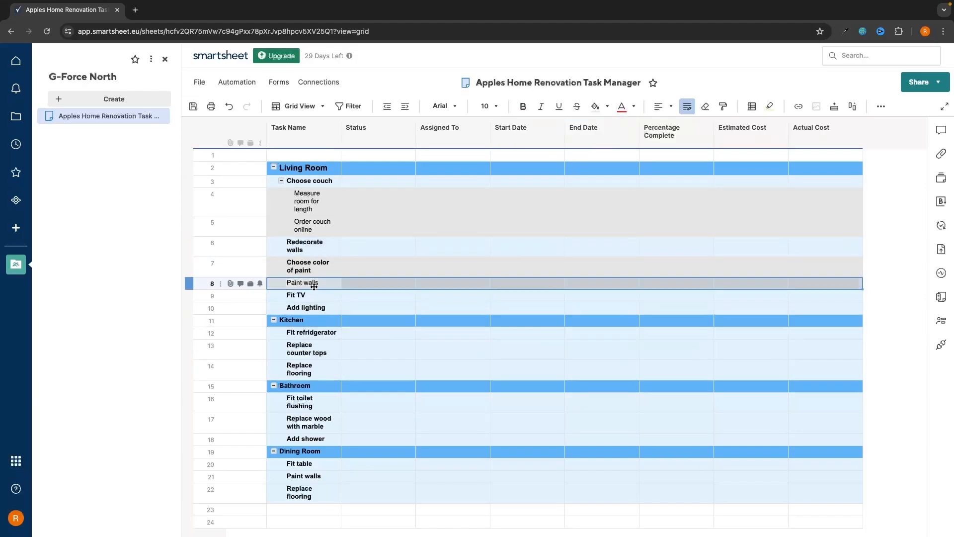
{"action": "left_click_drag", "start_coordinate": [304, 266], "coordinate": [304, 286]}
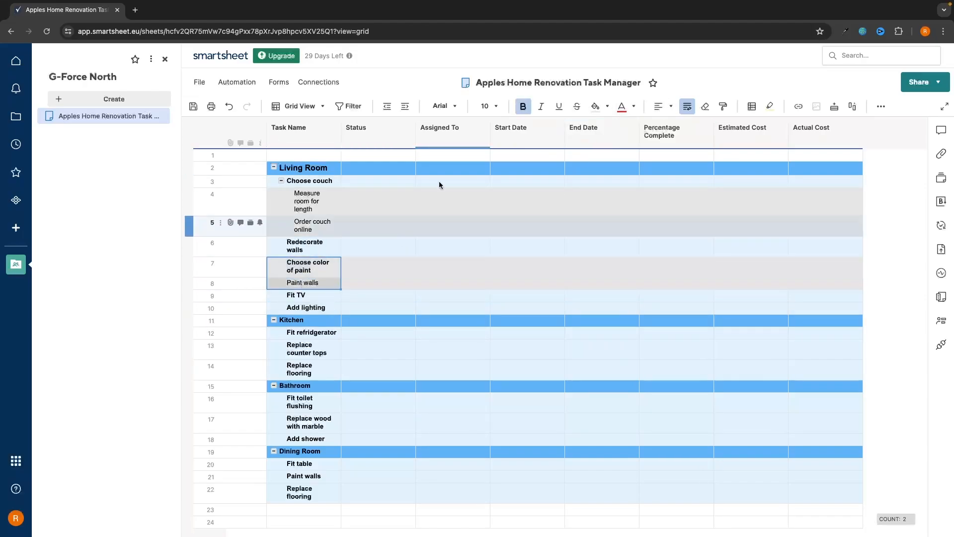
{"action": "left_click", "coordinate": [406, 106]}
{"action": "left_click", "coordinate": [282, 242]}
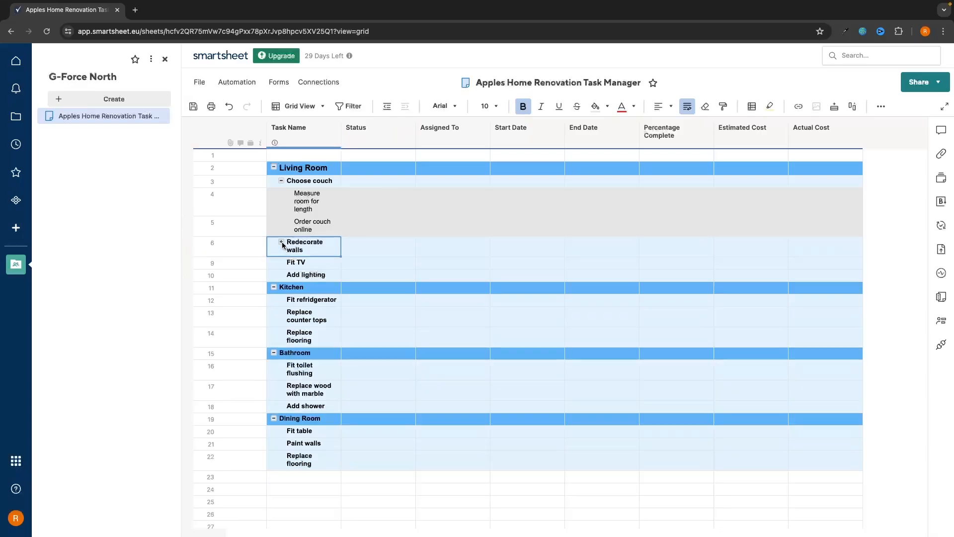
{"action": "left_click", "coordinate": [282, 180]}
Make Status a dropdown (To do, In Progress, Under Review, Complete) and open Living Room's choices
{"action": "left_click_drag", "start_coordinate": [300, 151], "coordinate": [304, 465]}
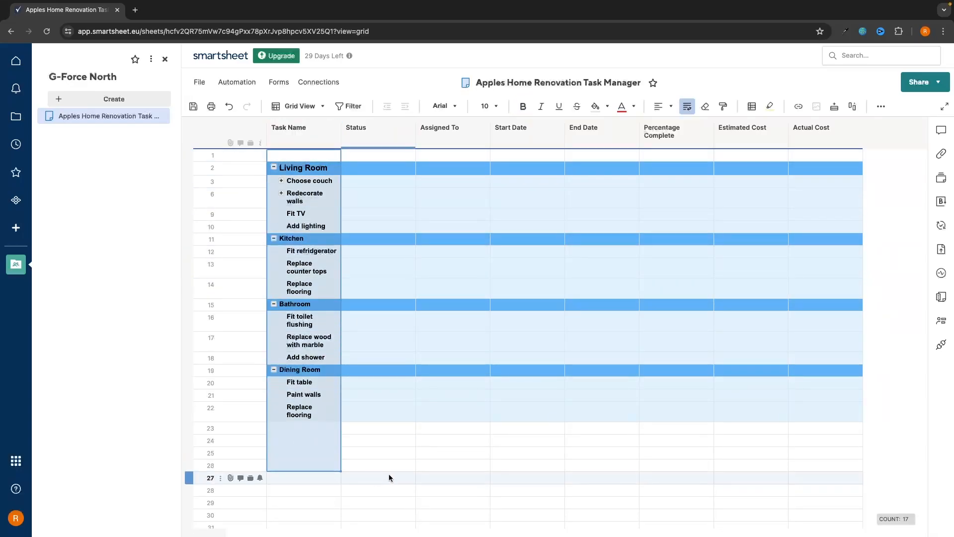
{"action": "left_click", "coordinate": [378, 441]}
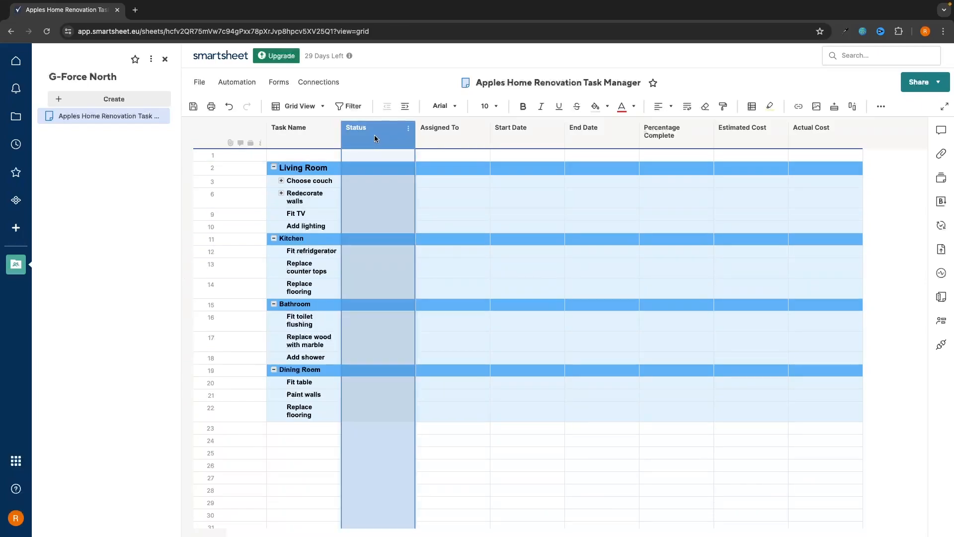
{"action": "double_click", "coordinate": [375, 135]}
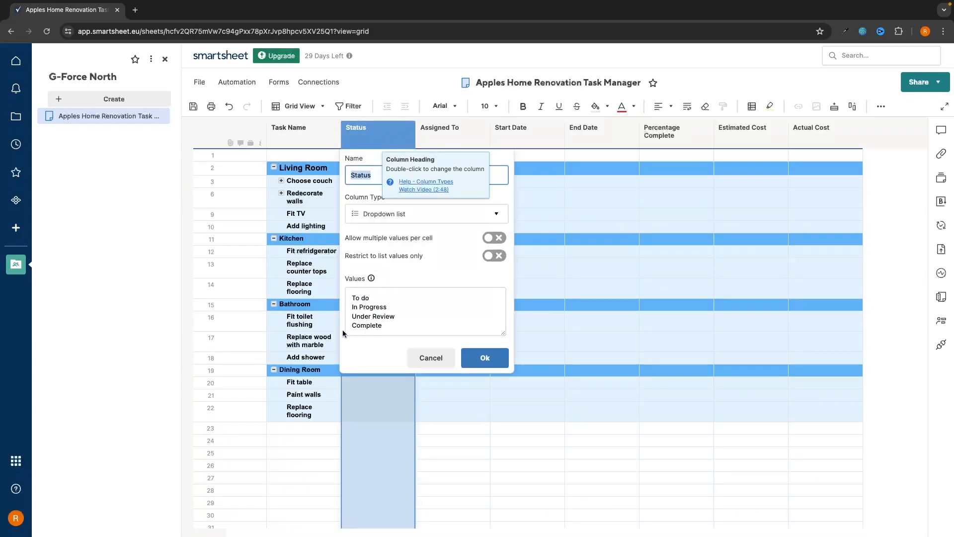
{"action": "left_click", "coordinate": [485, 358]}
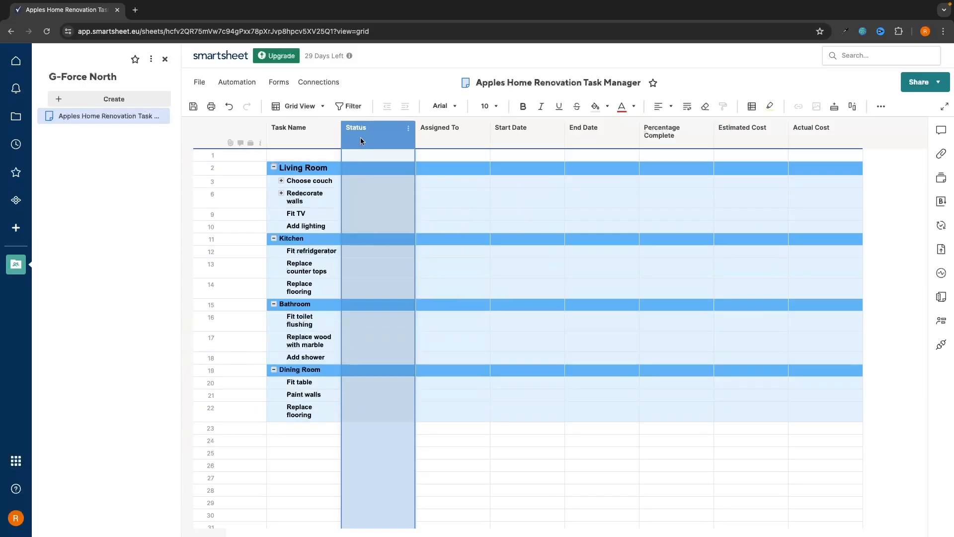
{"action": "left_click", "coordinate": [379, 163]}
{"action": "left_click", "coordinate": [410, 169]}
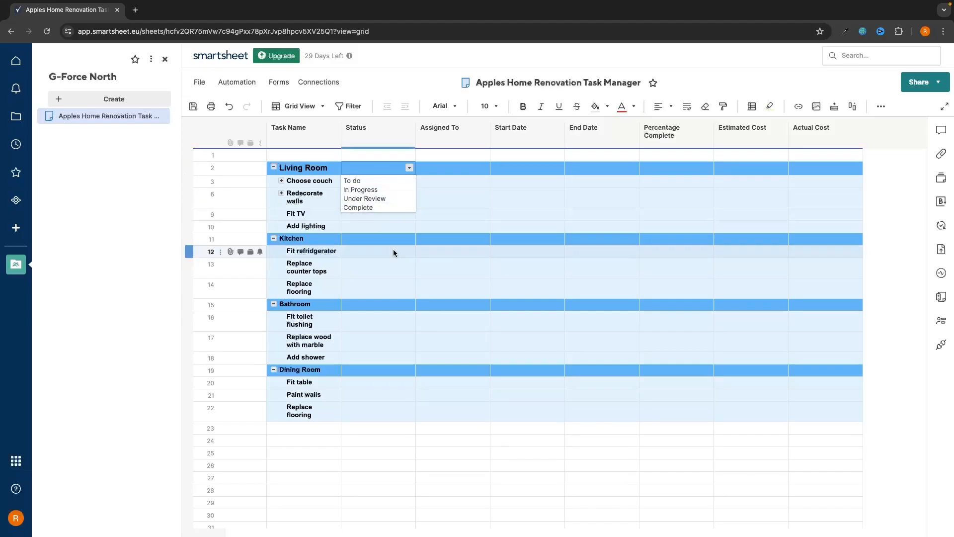
Set Living Room, Choose couch, both couch sub-tasks and Add lighting to Complete
{"action": "left_click", "coordinate": [385, 208]}
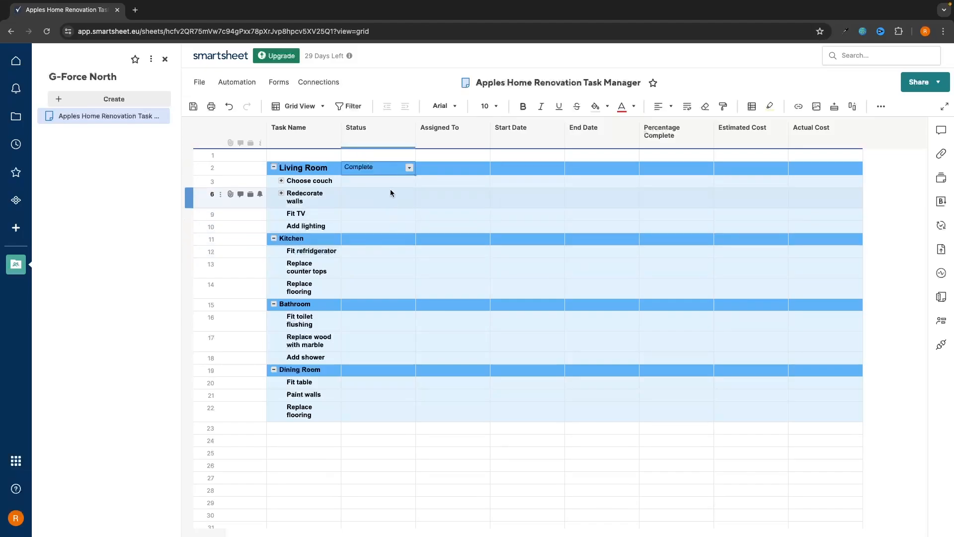
{"action": "left_click", "coordinate": [409, 182]}
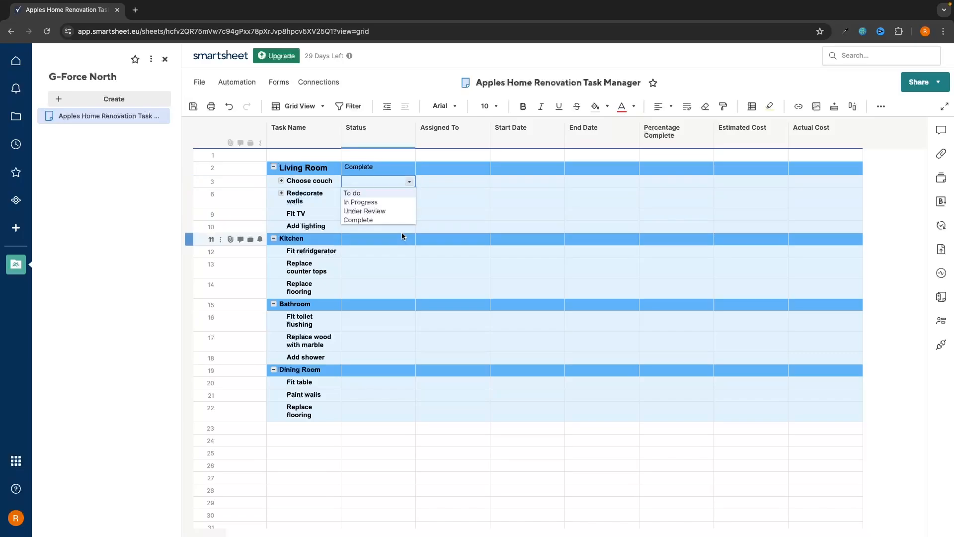
{"action": "left_click", "coordinate": [391, 222]}
{"action": "left_click", "coordinate": [396, 197]}
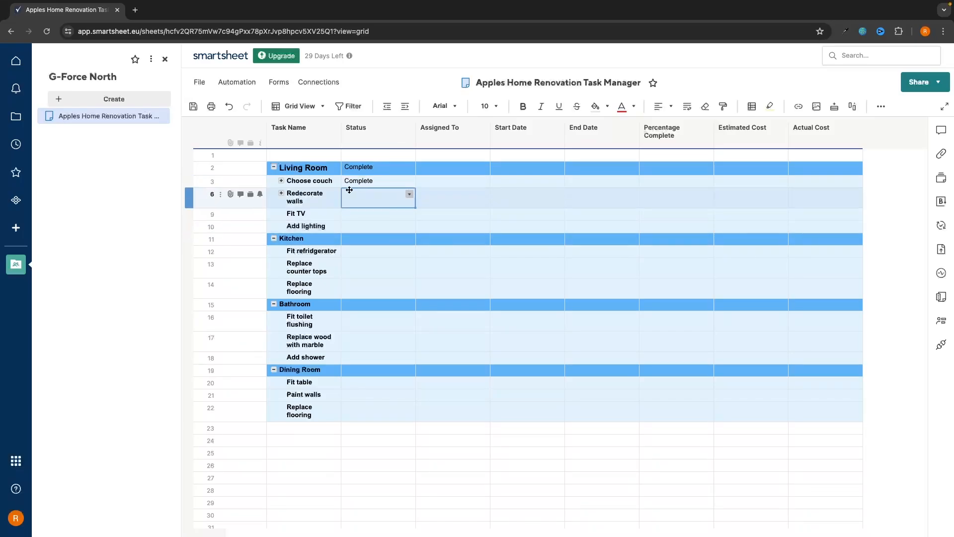
{"action": "left_click", "coordinate": [281, 181]}
{"action": "left_click", "coordinate": [410, 194]}
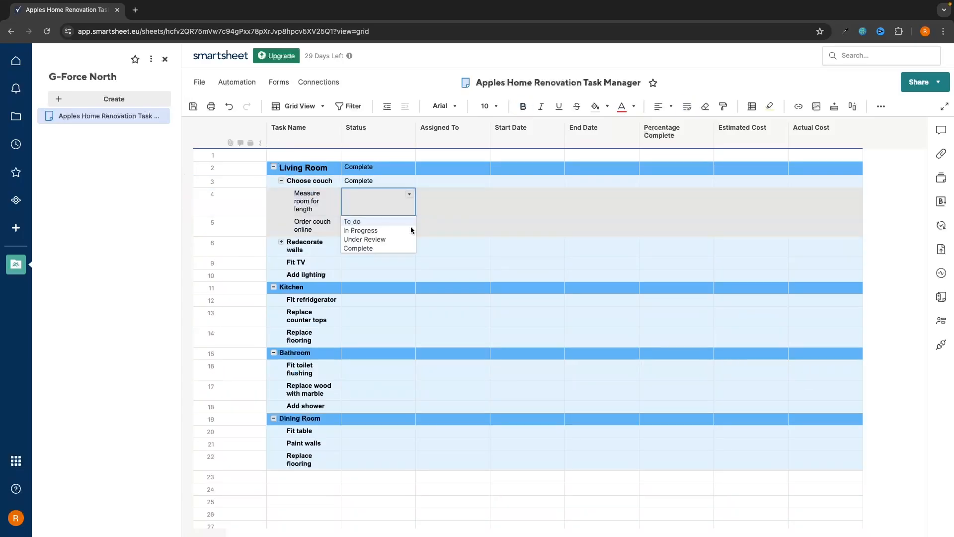
{"action": "left_click", "coordinate": [378, 248]}
{"action": "left_click", "coordinate": [398, 226]}
{"action": "left_click", "coordinate": [409, 226]}
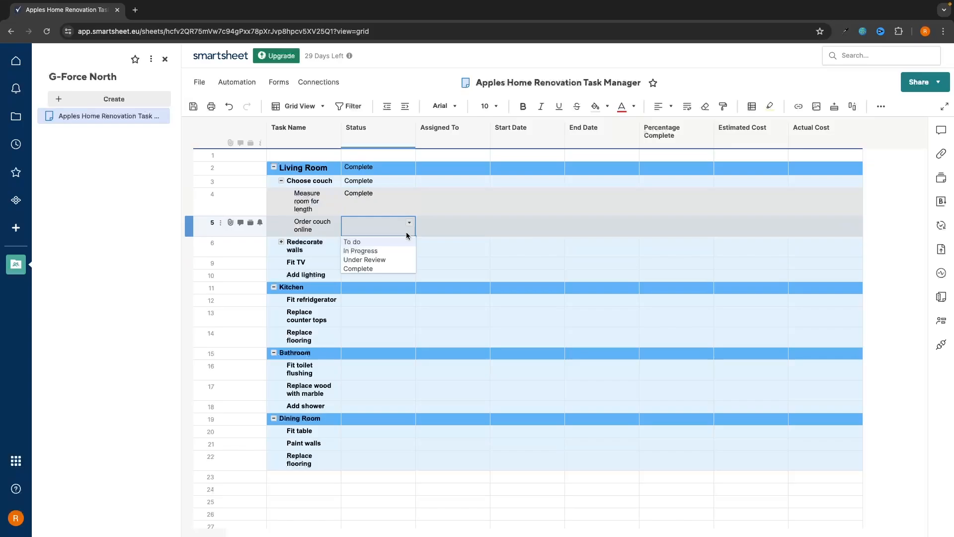
{"action": "left_click", "coordinate": [380, 269]}
{"action": "left_click", "coordinate": [282, 241]}
{"action": "left_click", "coordinate": [410, 308]}
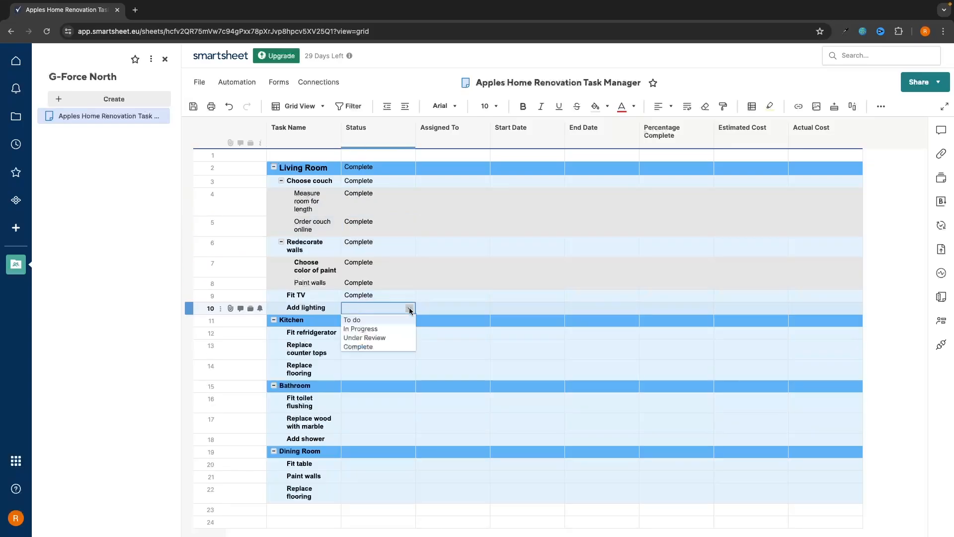
{"action": "left_click", "coordinate": [393, 347]}
Set Kitchen and Replace counter tops to In Progress, Fit refrigerator Complete, Replace flooring To do
{"action": "scroll", "coordinate": [445, 337], "scroll_direction": "down", "scroll_amount": 2}
{"action": "scroll", "coordinate": [445, 335], "scroll_direction": "down", "scroll_amount": 1}
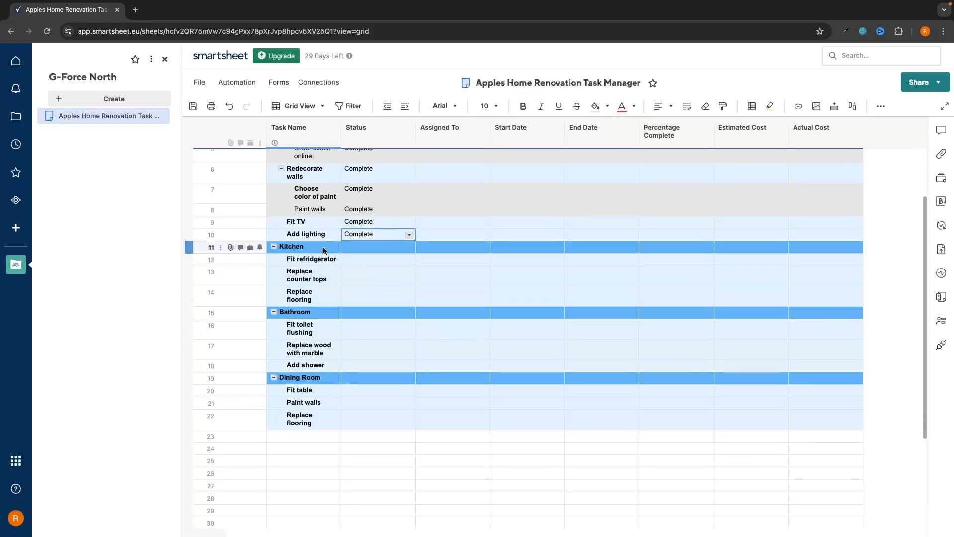
{"action": "left_click", "coordinate": [379, 249]}
{"action": "left_click", "coordinate": [411, 247]}
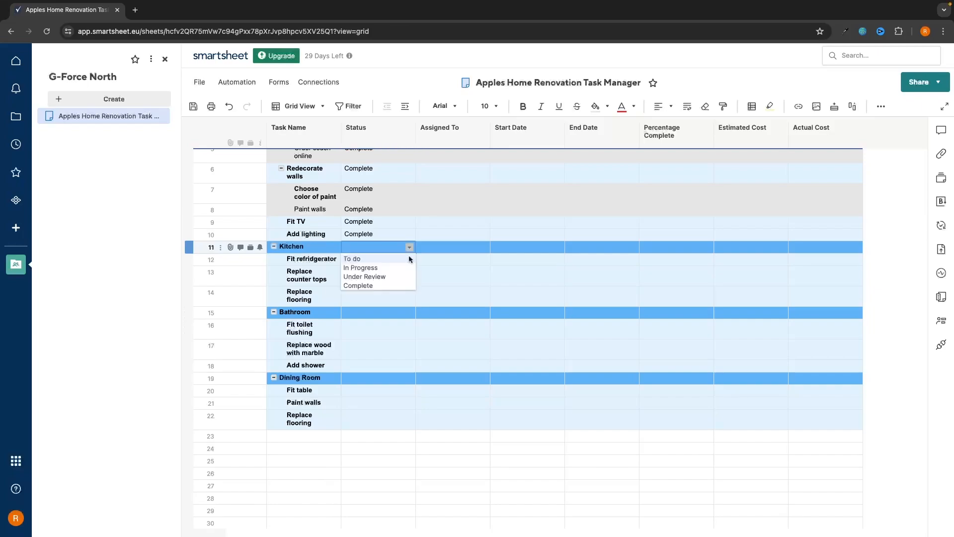
{"action": "left_click", "coordinate": [395, 267]}
{"action": "left_click", "coordinate": [377, 260]}
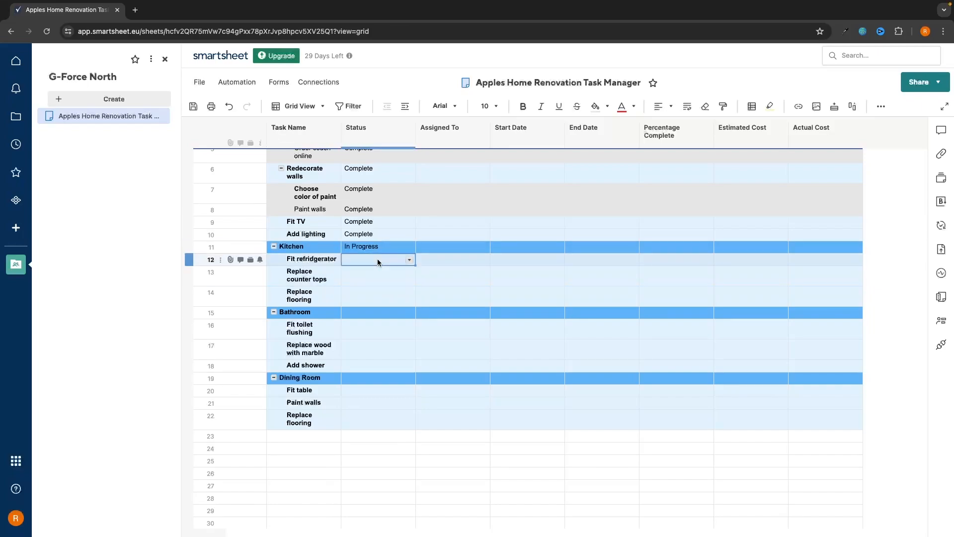
{"action": "left_click", "coordinate": [410, 259]}
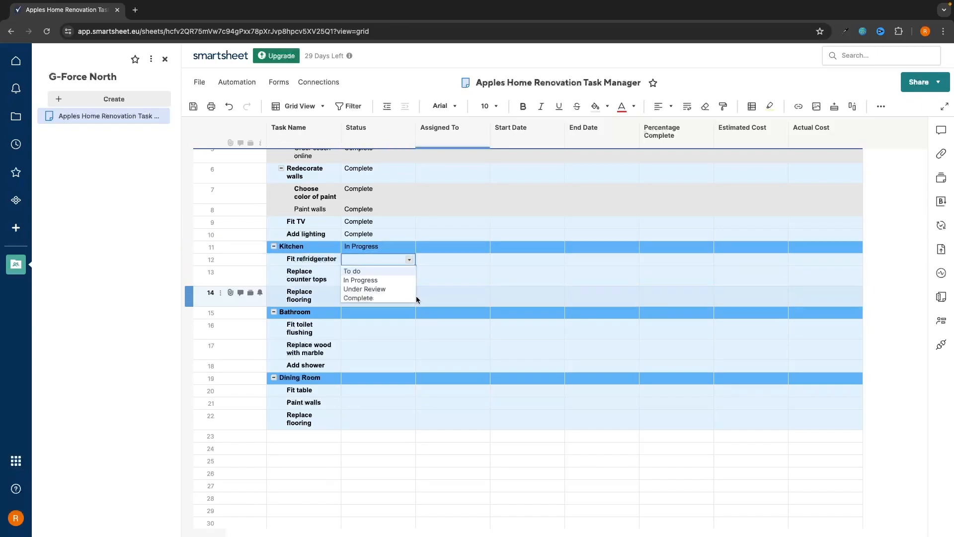
{"action": "left_click", "coordinate": [389, 297]}
{"action": "left_click", "coordinate": [381, 283]}
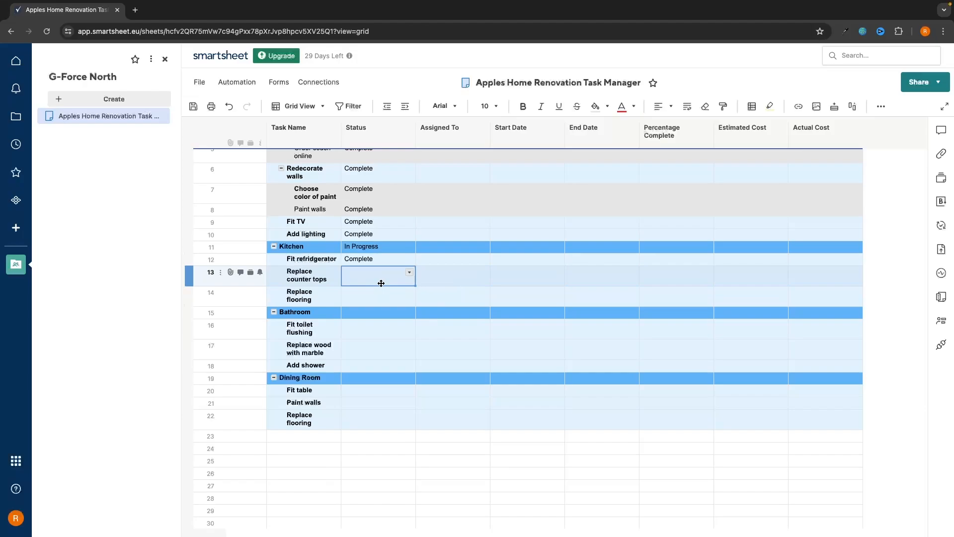
{"action": "left_click", "coordinate": [410, 273]}
{"action": "left_click", "coordinate": [395, 300]}
{"action": "left_click", "coordinate": [398, 298]}
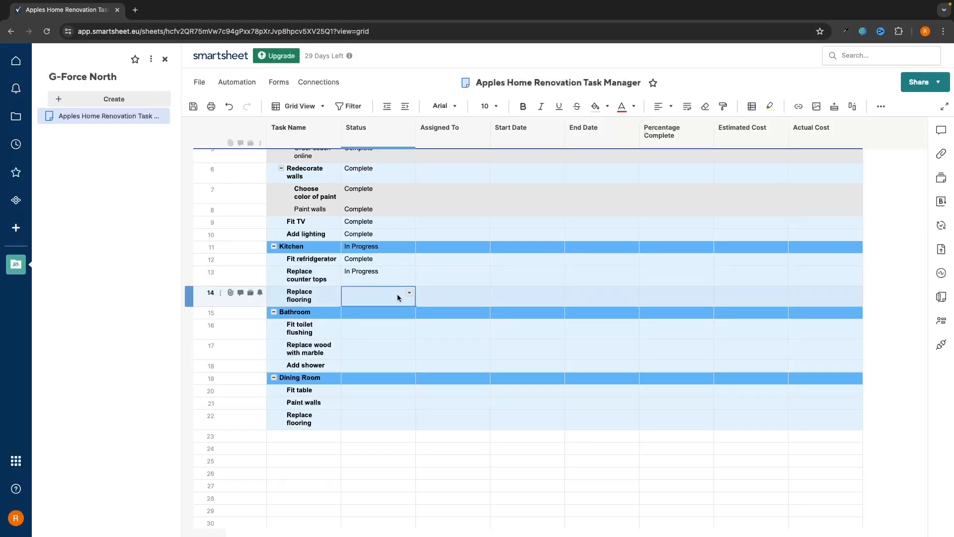
{"action": "left_click", "coordinate": [411, 293]}
{"action": "left_click", "coordinate": [375, 311]}
Set Bathroom, Add shower, Dining Room and all its tasks to To do
{"action": "left_click", "coordinate": [392, 314]}
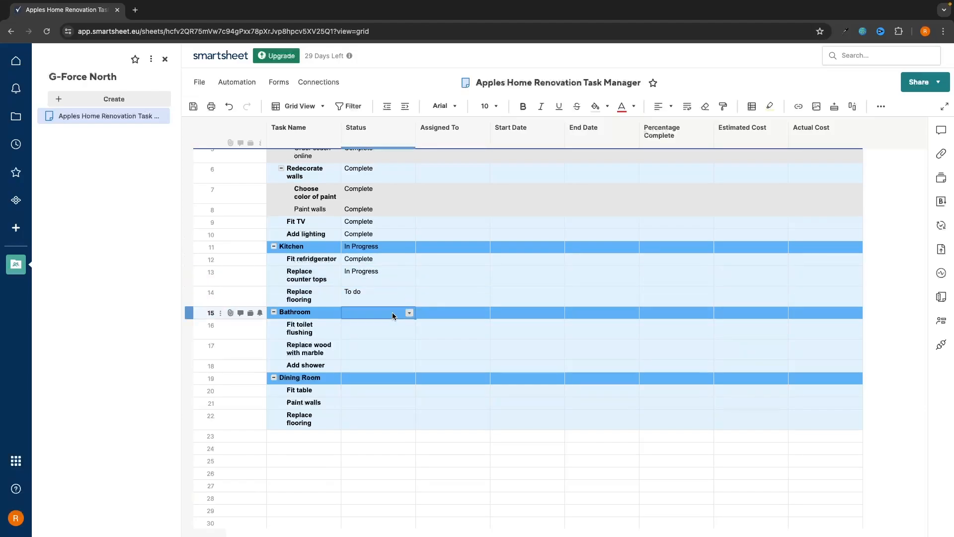
{"action": "left_click", "coordinate": [409, 313]}
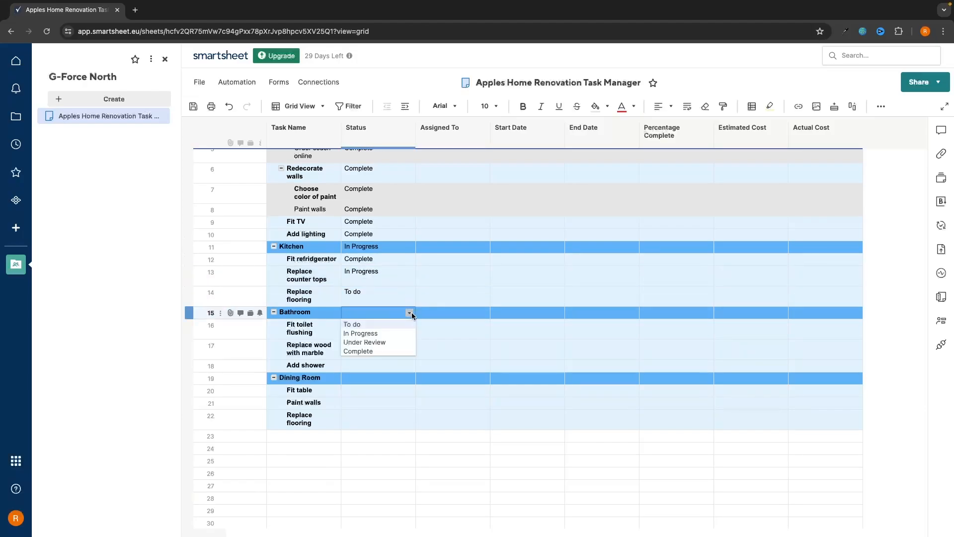
{"action": "left_click", "coordinate": [379, 327]}
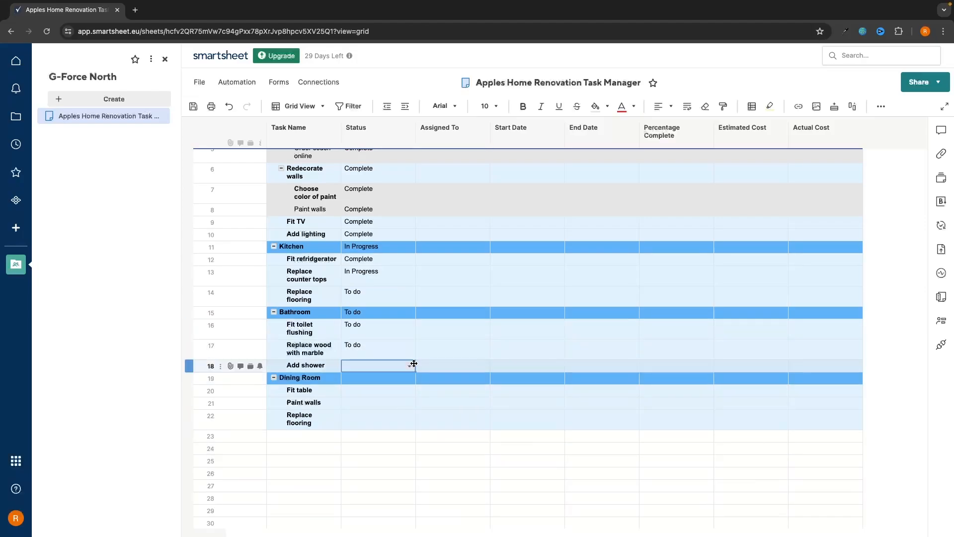
{"action": "left_click", "coordinate": [410, 368]}
{"action": "left_click", "coordinate": [401, 377]}
{"action": "left_click", "coordinate": [409, 378]}
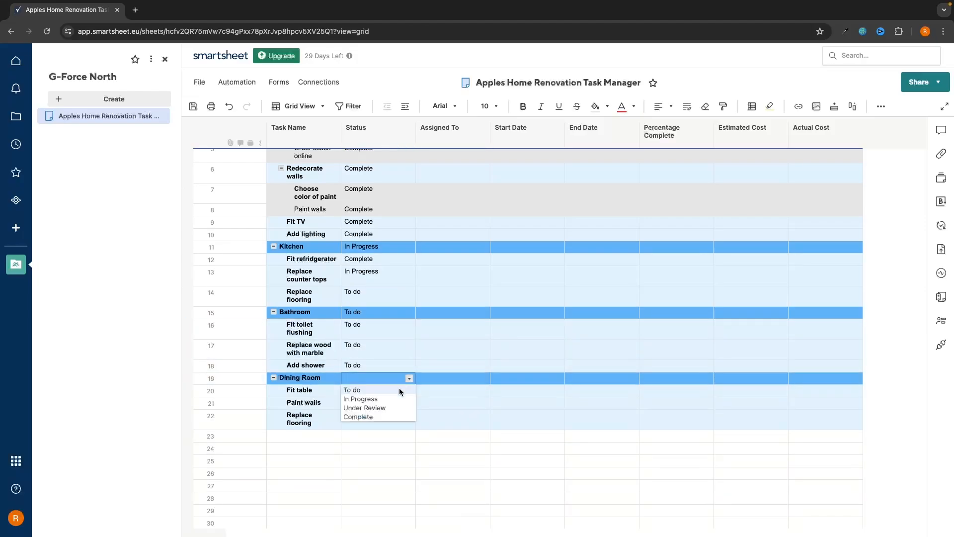
{"action": "left_click", "coordinate": [399, 388]}
{"action": "left_click", "coordinate": [410, 391]}
{"action": "left_click", "coordinate": [404, 401]}
{"action": "left_click", "coordinate": [406, 406]}
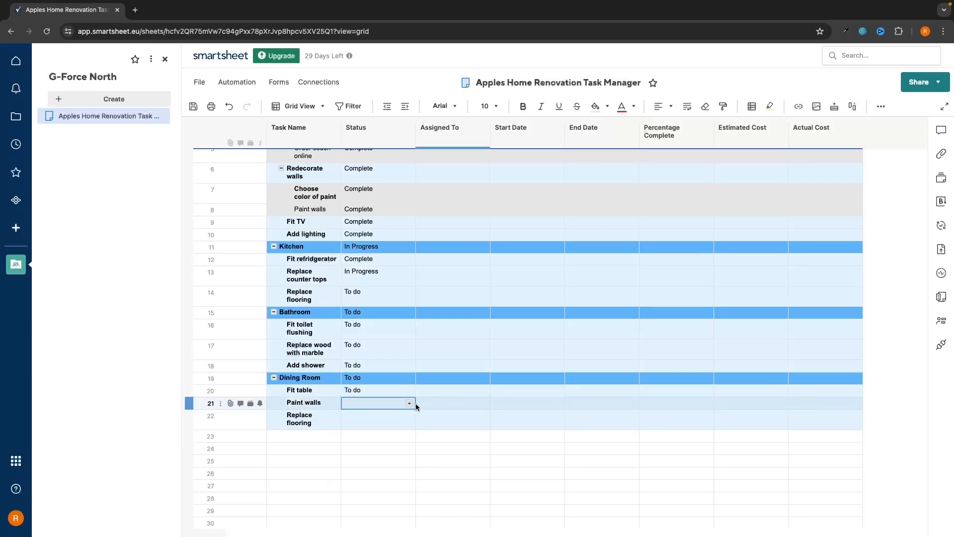
{"action": "left_click", "coordinate": [410, 403]}
{"action": "left_click", "coordinate": [395, 414]}
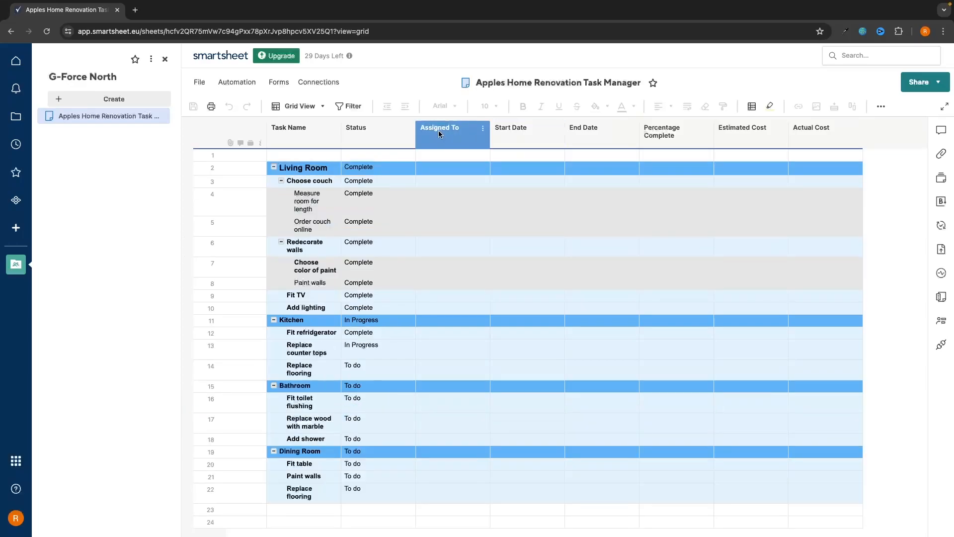
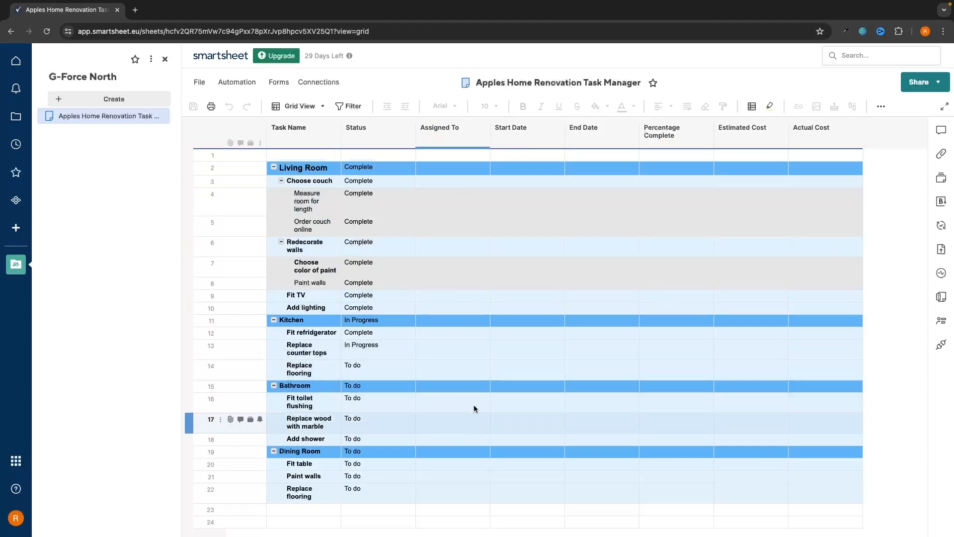
Add a new contact through + Add New and assign them to the Living Room row
{"action": "left_click", "coordinate": [443, 169]}
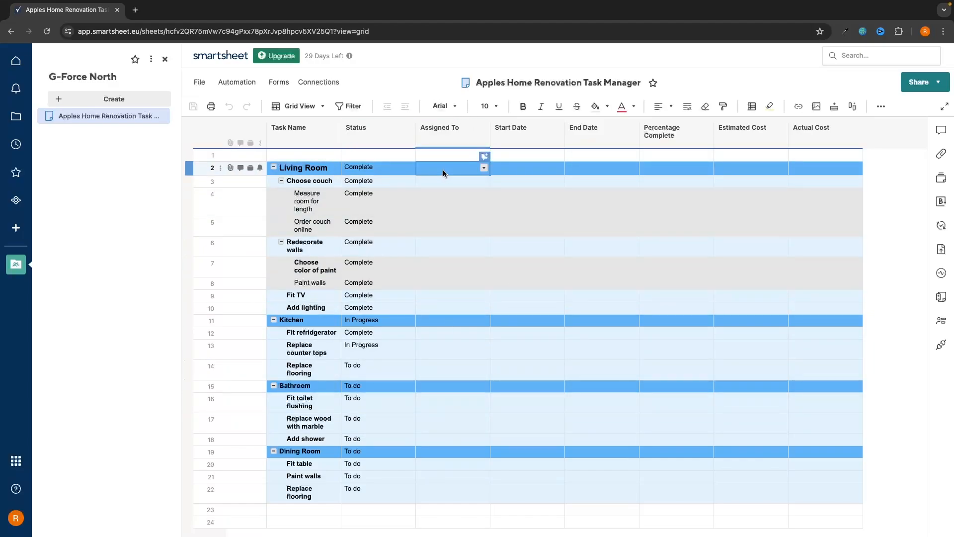
{"action": "left_click", "coordinate": [484, 169]}
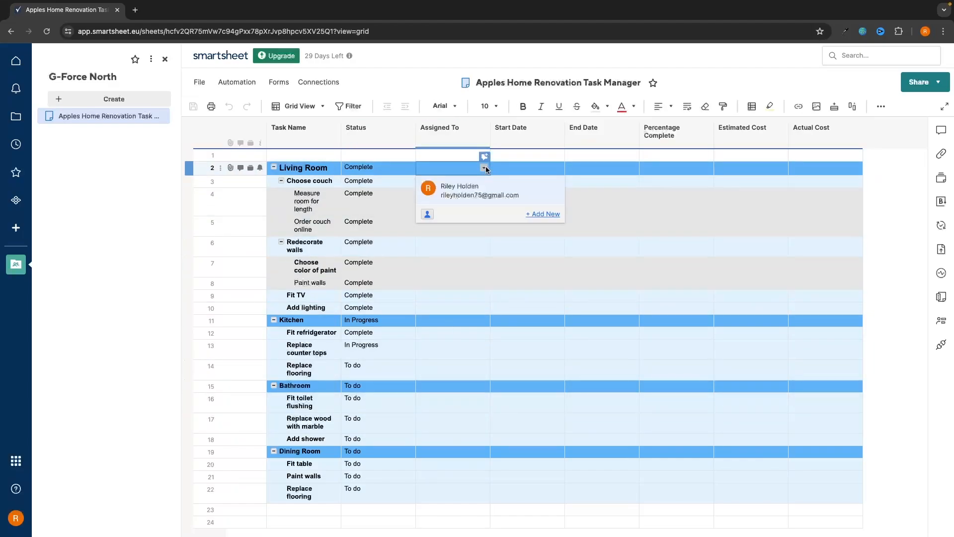
{"action": "left_click", "coordinate": [546, 214]}
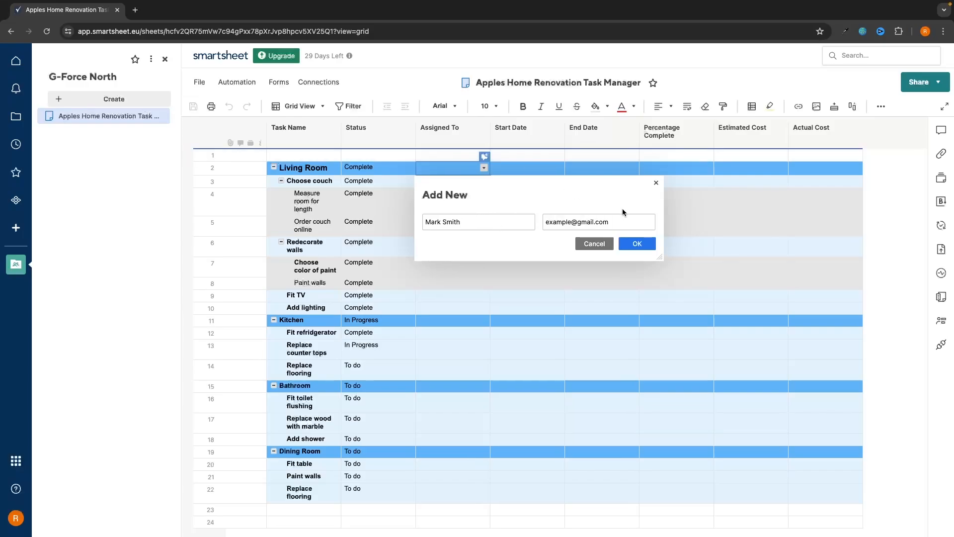
{"action": "left_click_drag", "start_coordinate": [614, 219], "coordinate": [564, 221]}
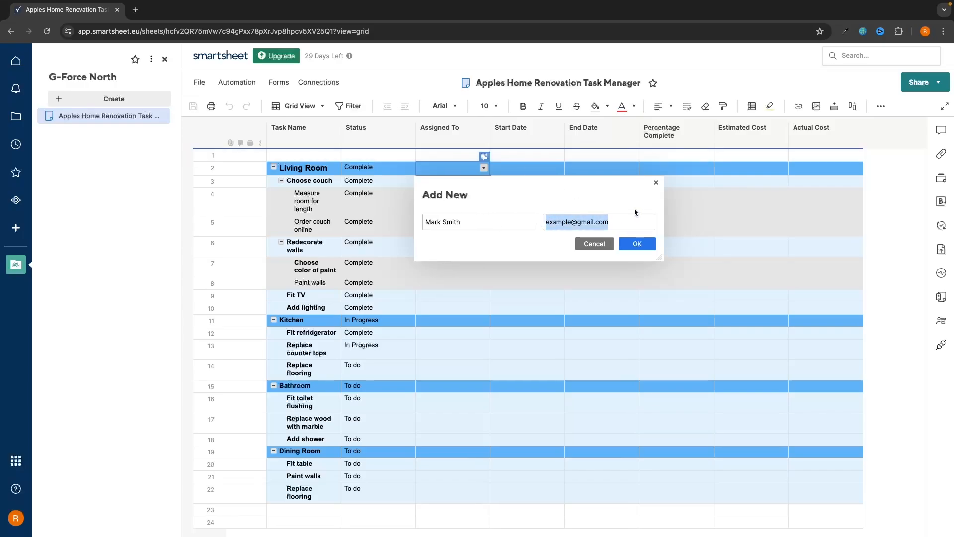
{"action": "left_click", "coordinate": [638, 243]}
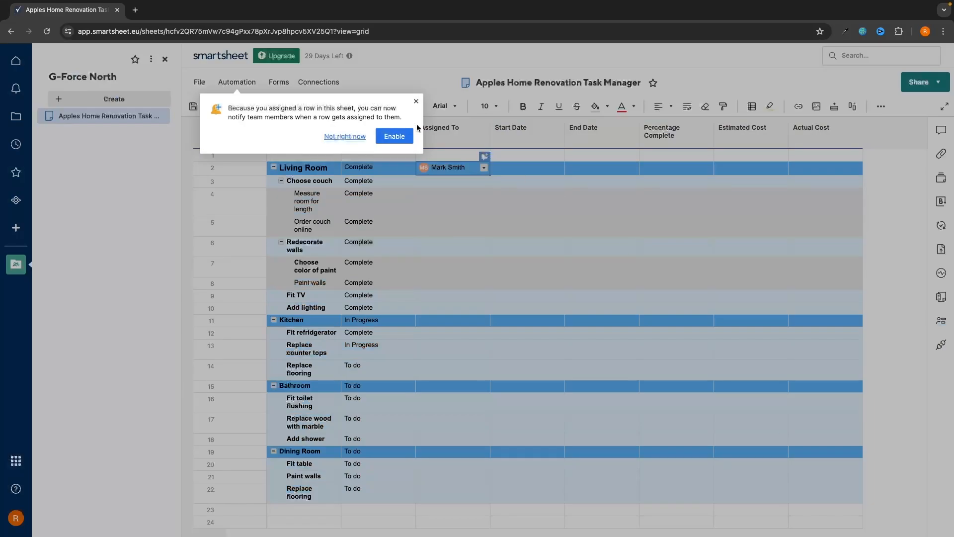
{"action": "left_click", "coordinate": [417, 102]}
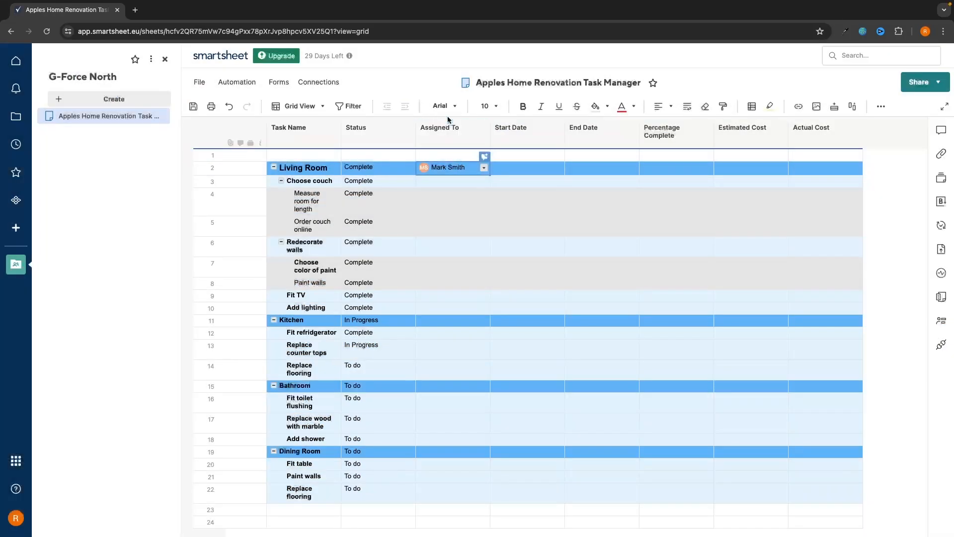
Assign the same contact to Choose couch and collapse its subtasks
{"action": "left_click", "coordinate": [476, 183]}
{"action": "left_click", "coordinate": [485, 183]}
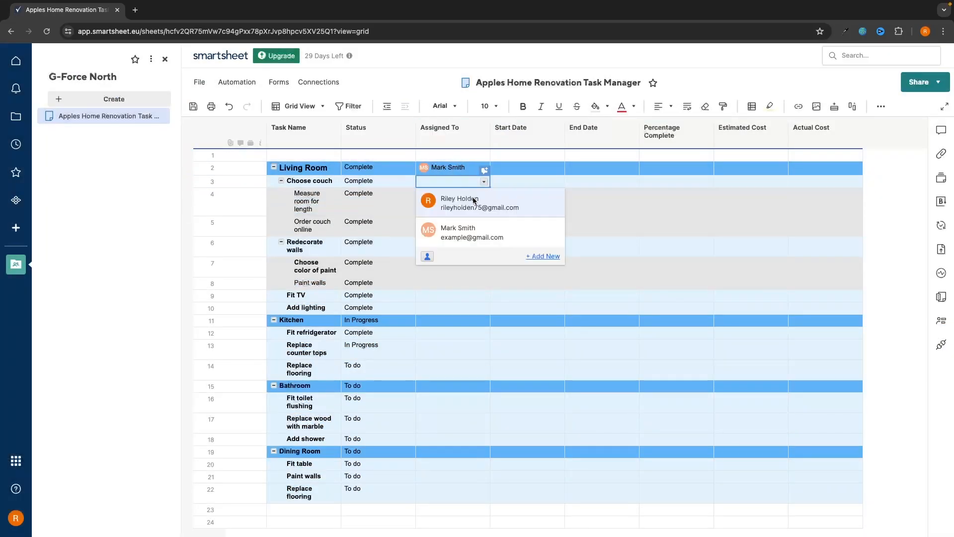
{"action": "left_click", "coordinate": [465, 234]}
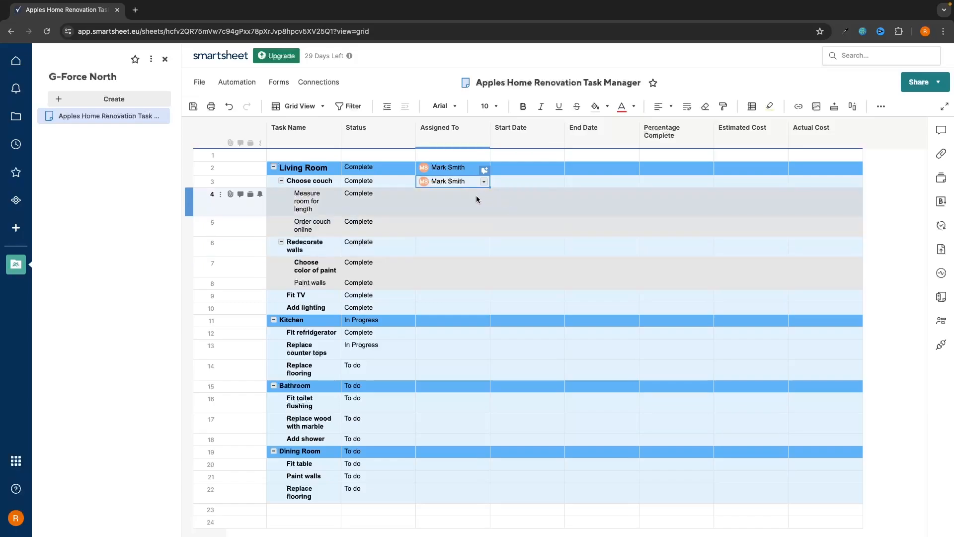
{"action": "left_click", "coordinate": [476, 198]}
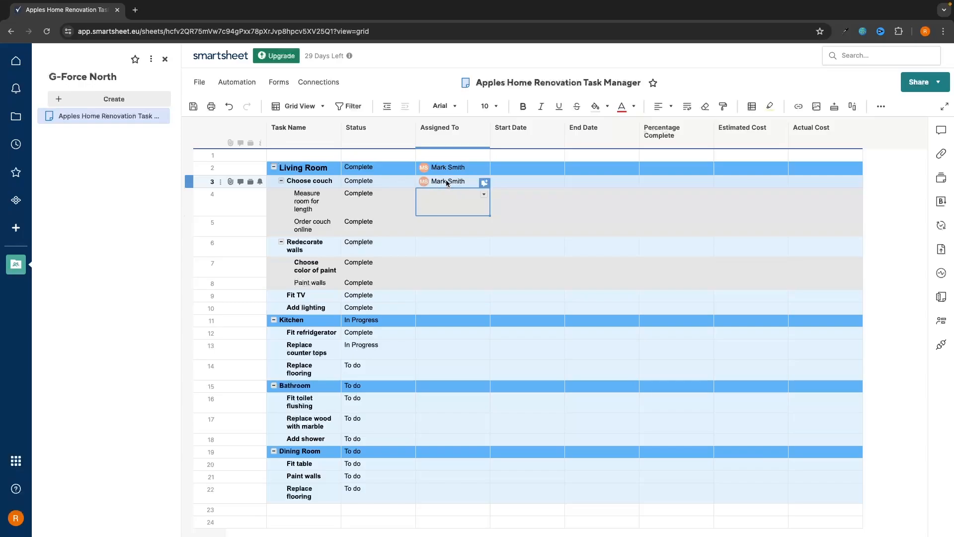
{"action": "left_click", "coordinate": [281, 180]}
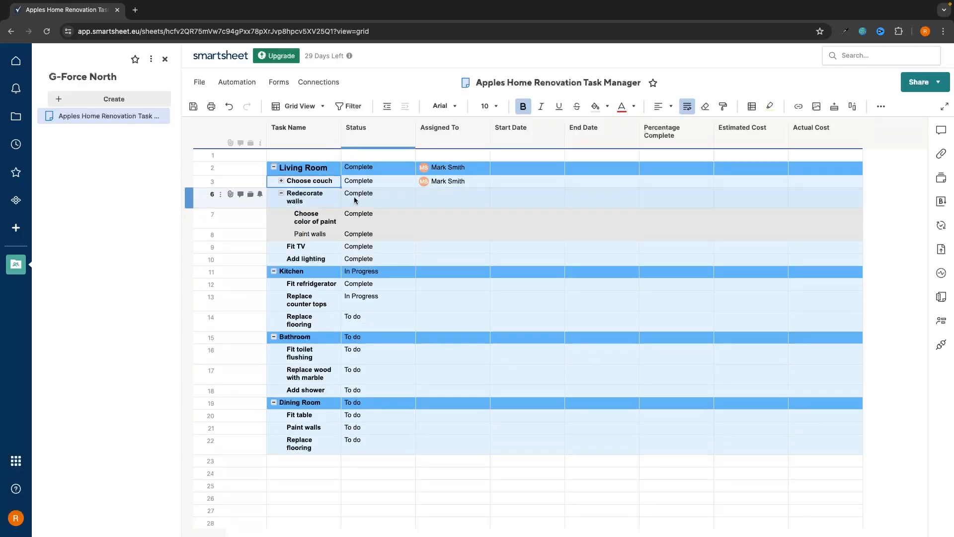
Assign the same contact to Redecorate walls, Fit TV and Add lighting, collapsing Redecorate walls' subtasks
{"action": "left_click", "coordinate": [477, 198]}
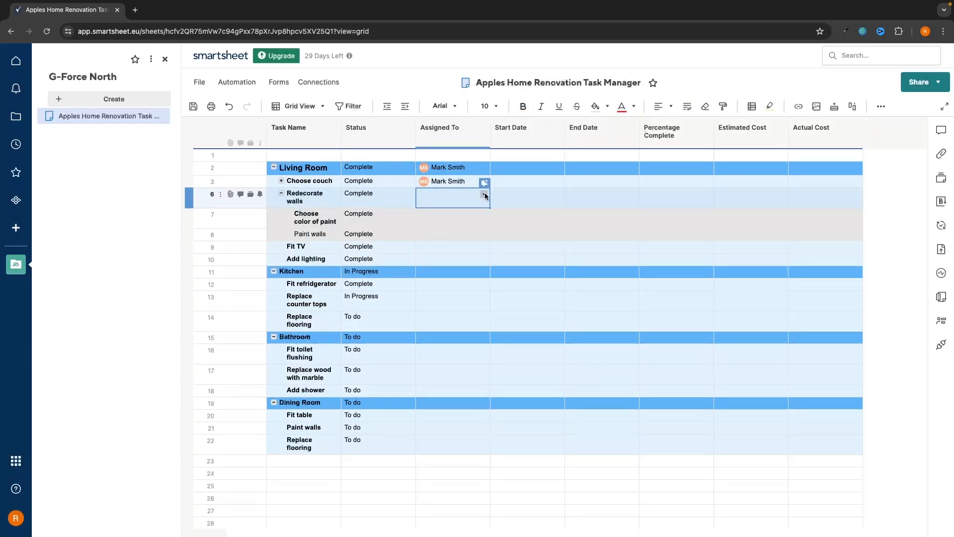
{"action": "left_click", "coordinate": [485, 195]}
{"action": "left_click", "coordinate": [423, 219]}
{"action": "left_click", "coordinate": [282, 194]}
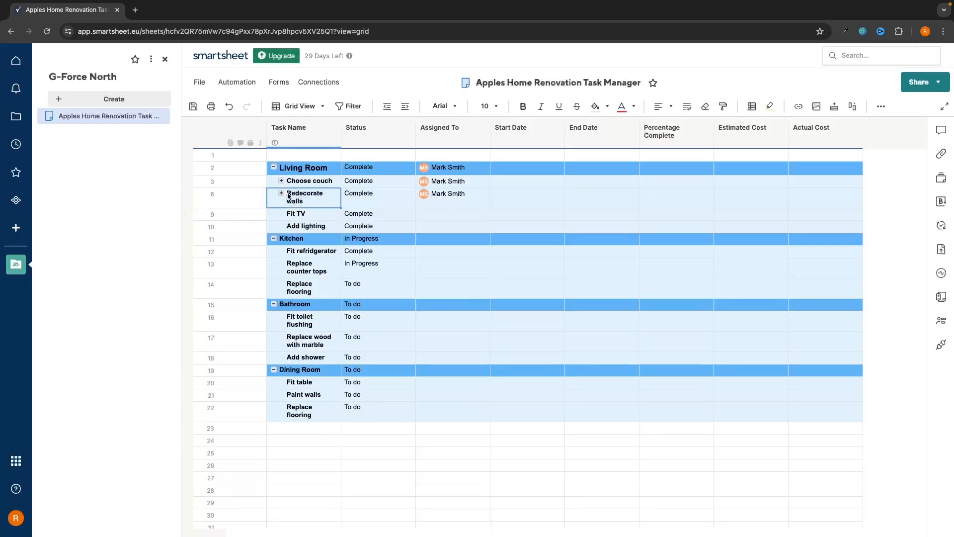
{"action": "left_click", "coordinate": [478, 214]}
{"action": "left_click", "coordinate": [484, 215]}
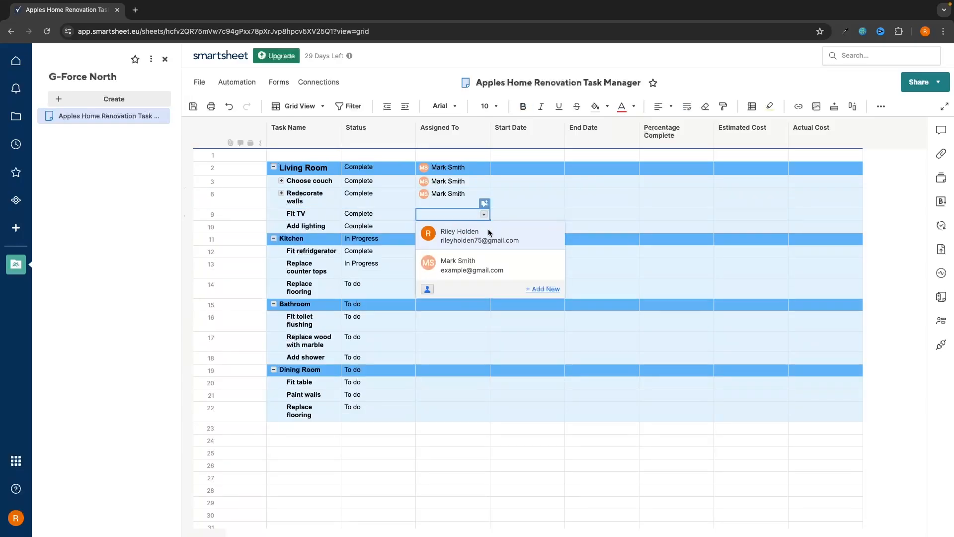
{"action": "left_click", "coordinate": [438, 239]}
{"action": "left_click", "coordinate": [470, 226]}
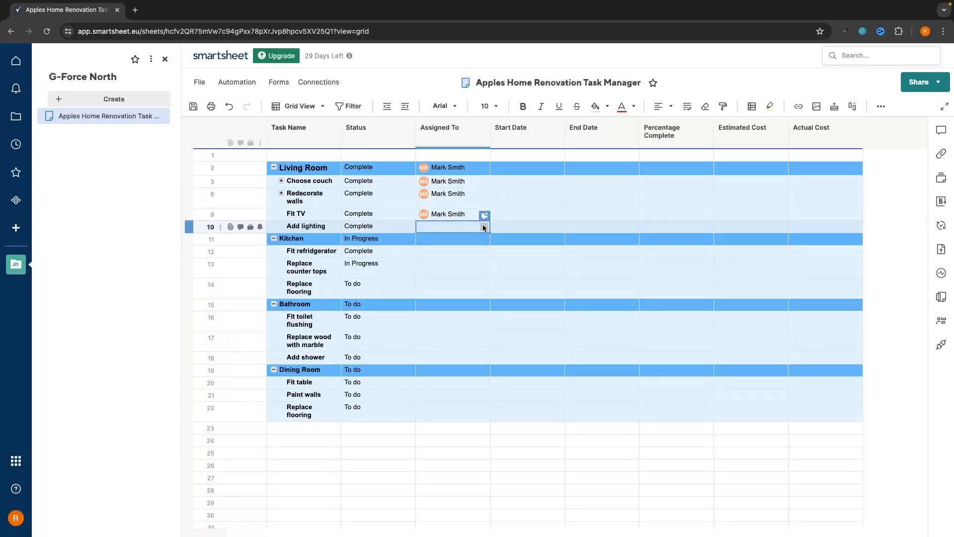
{"action": "left_click", "coordinate": [484, 227]}
{"action": "left_click", "coordinate": [458, 274]}
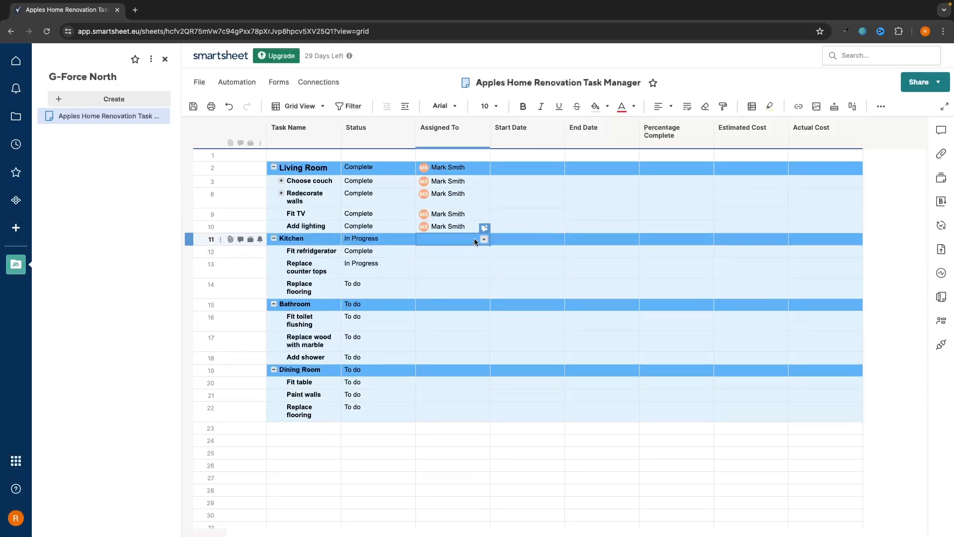
Add a second new contact with name and e-mail, assigning them to Kitchen and Replace flooring
{"action": "left_click", "coordinate": [483, 239]}
{"action": "left_click", "coordinate": [541, 313]}
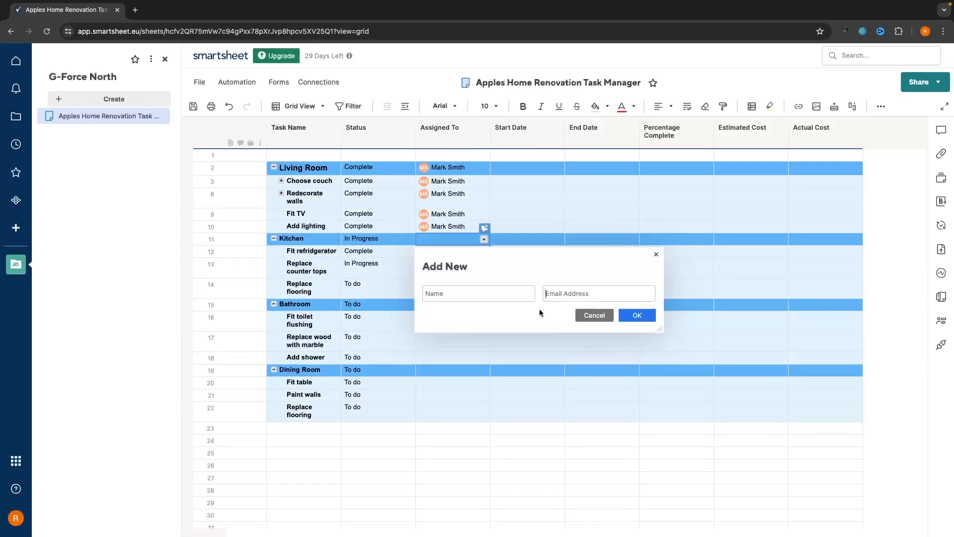
{"action": "type", "text": "example@gmail.com"}
{"action": "left_click", "coordinate": [479, 290]}
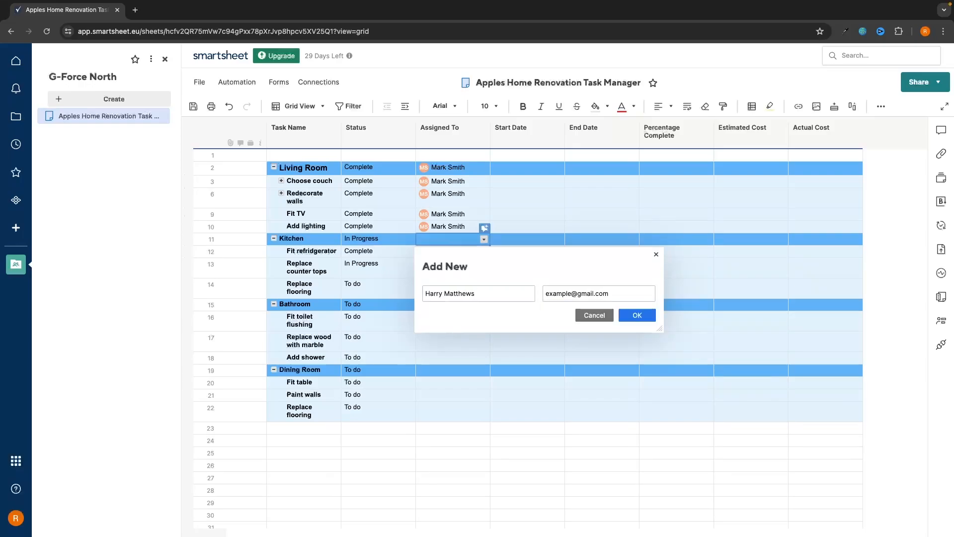
{"action": "left_click", "coordinate": [647, 315]}
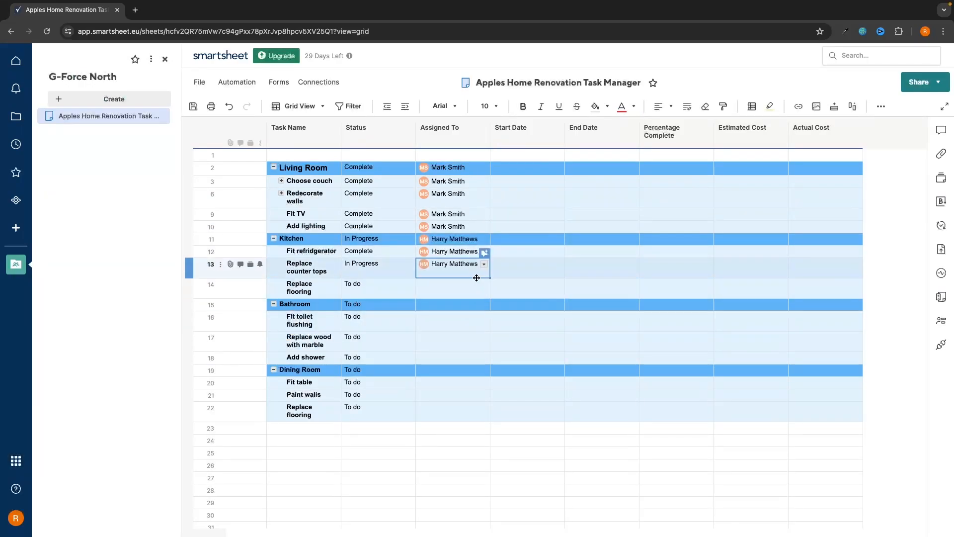
{"action": "left_click", "coordinate": [476, 286]}
{"action": "left_click", "coordinate": [485, 285]}
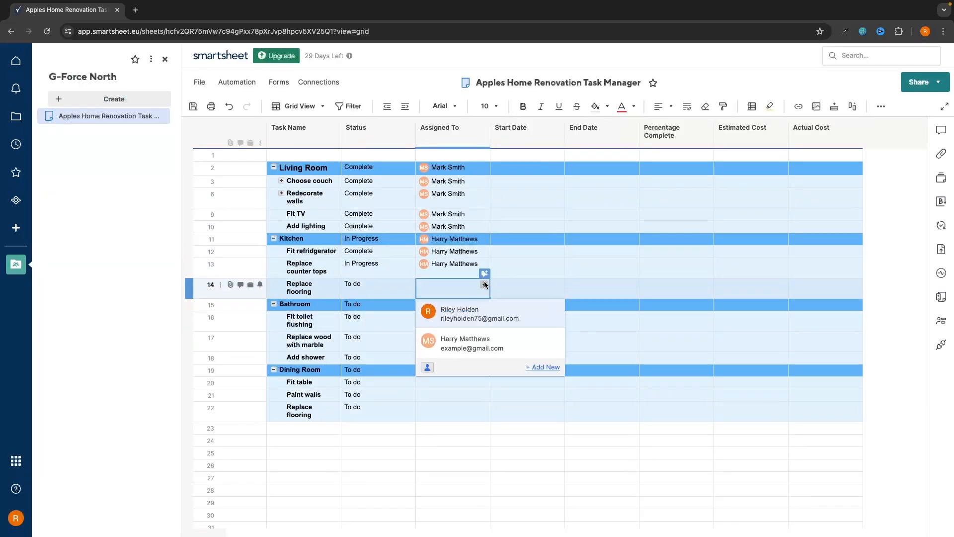
{"action": "left_click", "coordinate": [450, 341]}
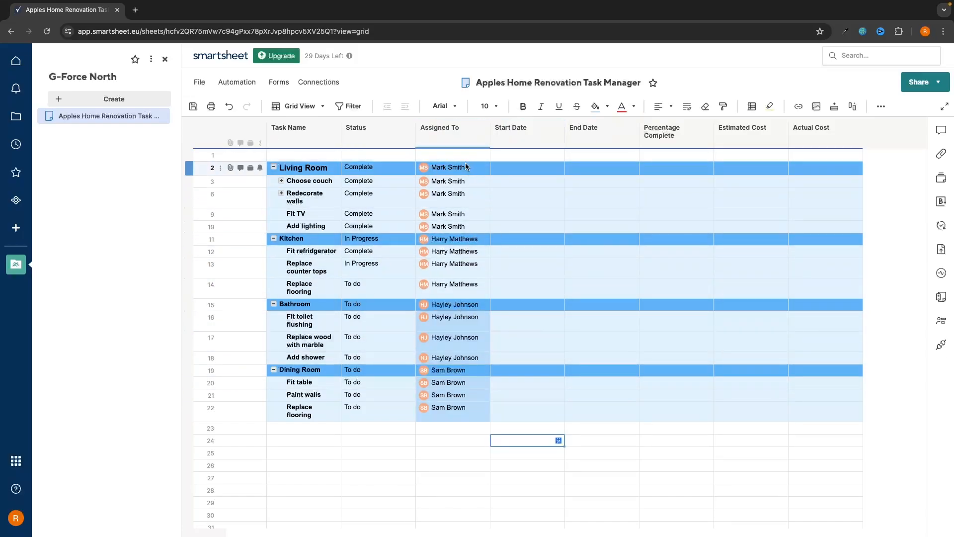
Date Living Room 1–31 July 2024 and Choose couch 1–5 July 2024
{"action": "left_click", "coordinate": [537, 169]}
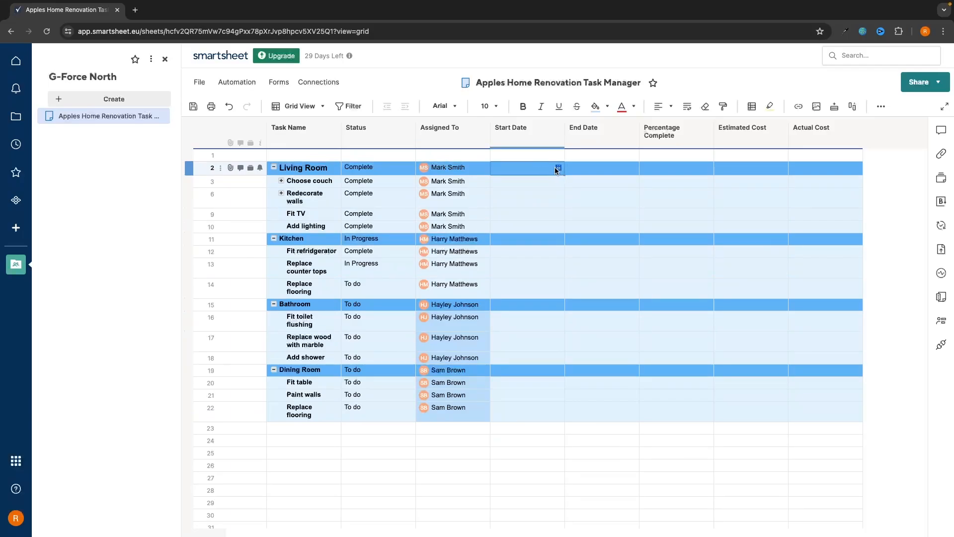
{"action": "left_click", "coordinate": [558, 168]}
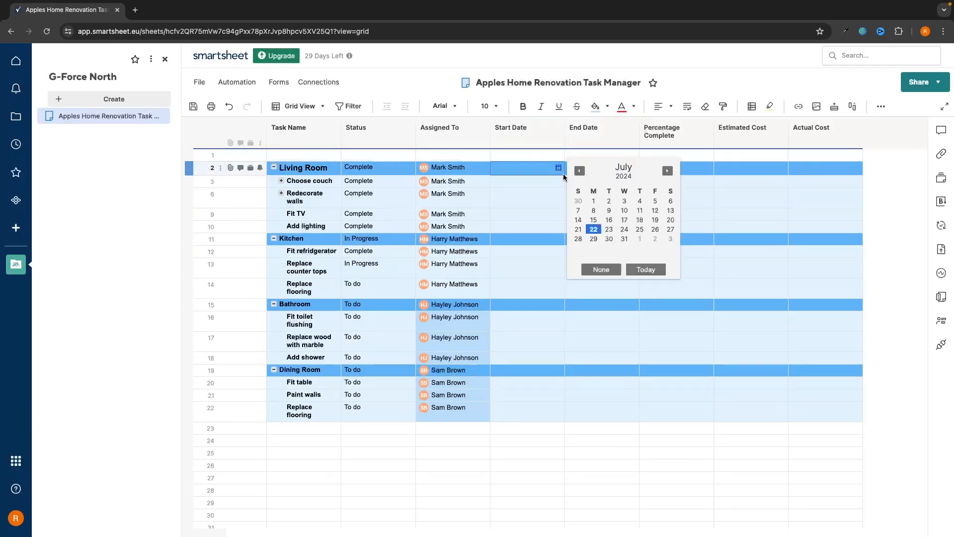
{"action": "left_click", "coordinate": [594, 201]}
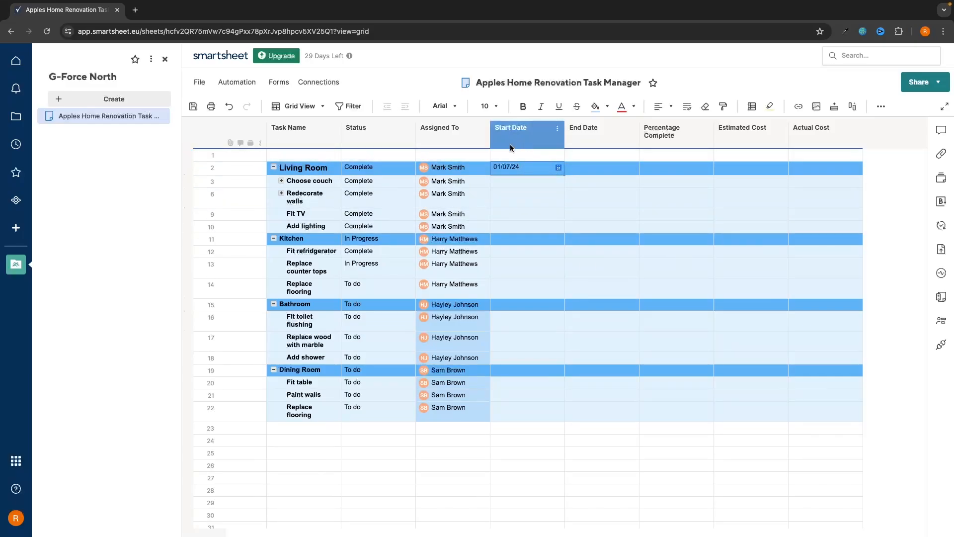
{"action": "left_click", "coordinate": [631, 169]}
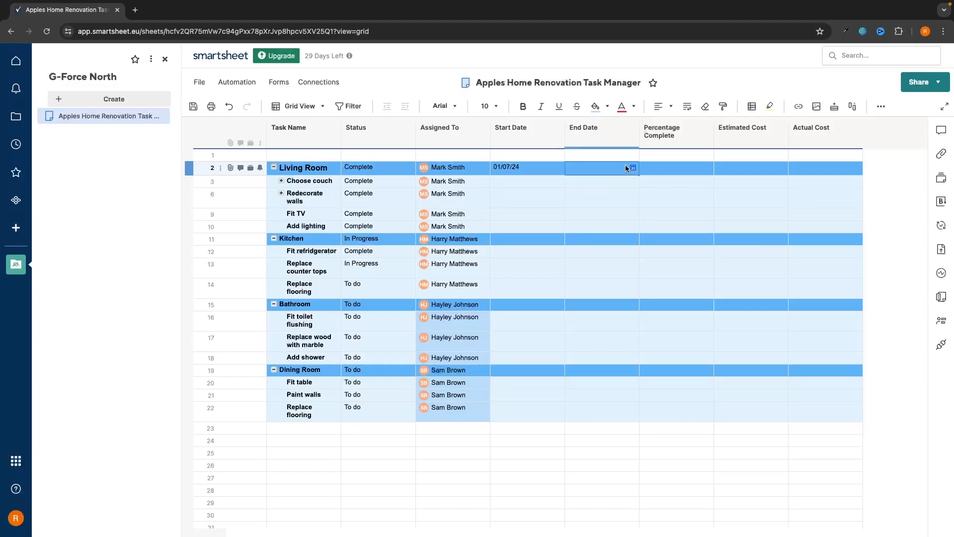
{"action": "left_click", "coordinate": [627, 167]}
{"action": "left_click", "coordinate": [702, 242]}
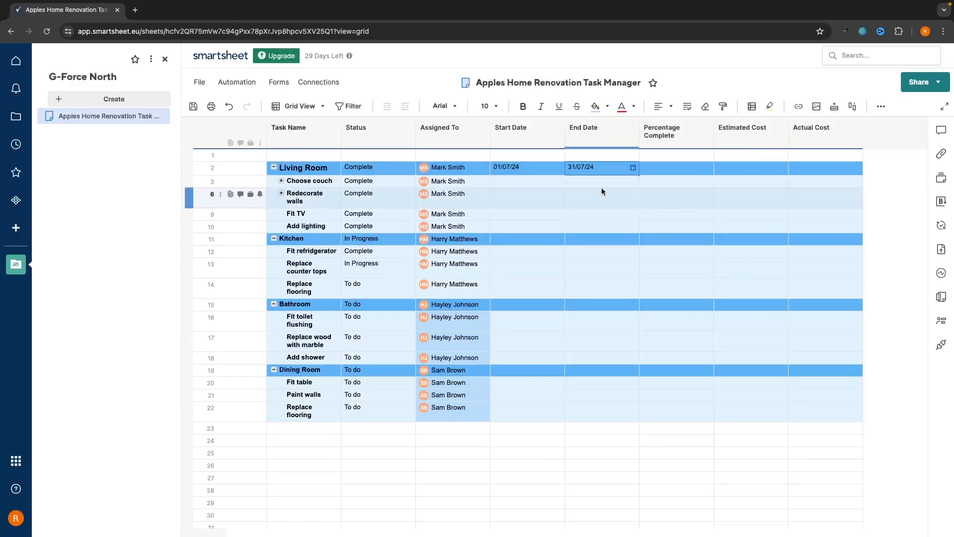
{"action": "left_click", "coordinate": [532, 180]}
{"action": "left_click", "coordinate": [558, 182]}
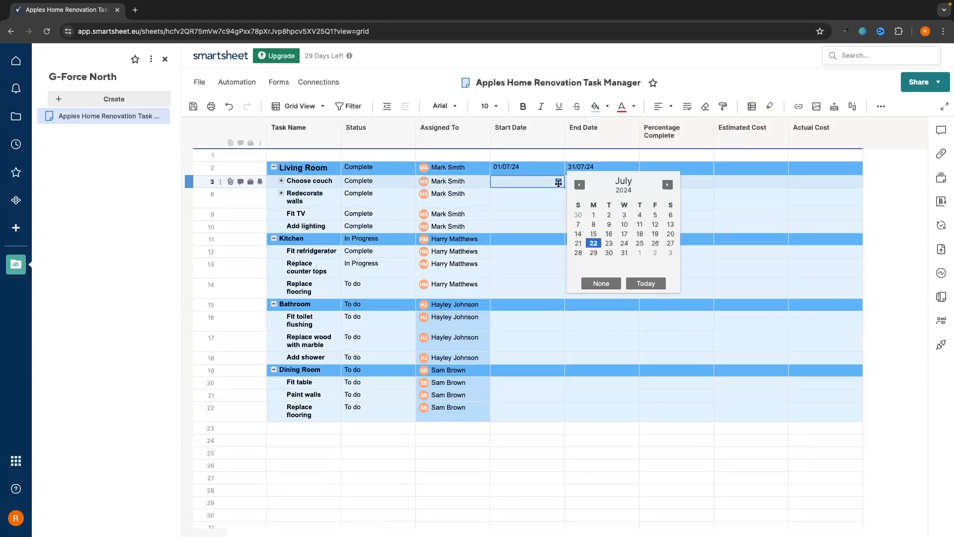
{"action": "left_click", "coordinate": [595, 214]}
{"action": "left_click", "coordinate": [605, 185]}
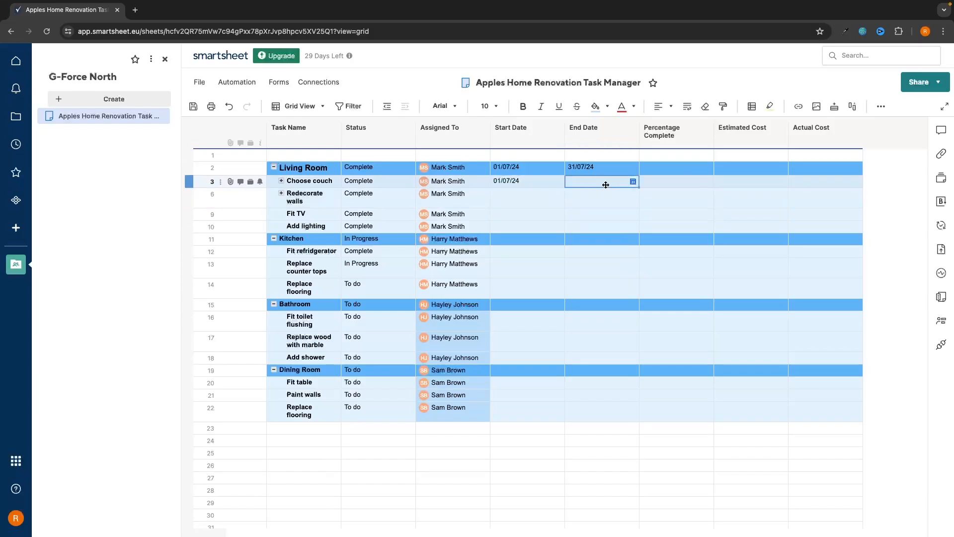
{"action": "left_click", "coordinate": [634, 184]}
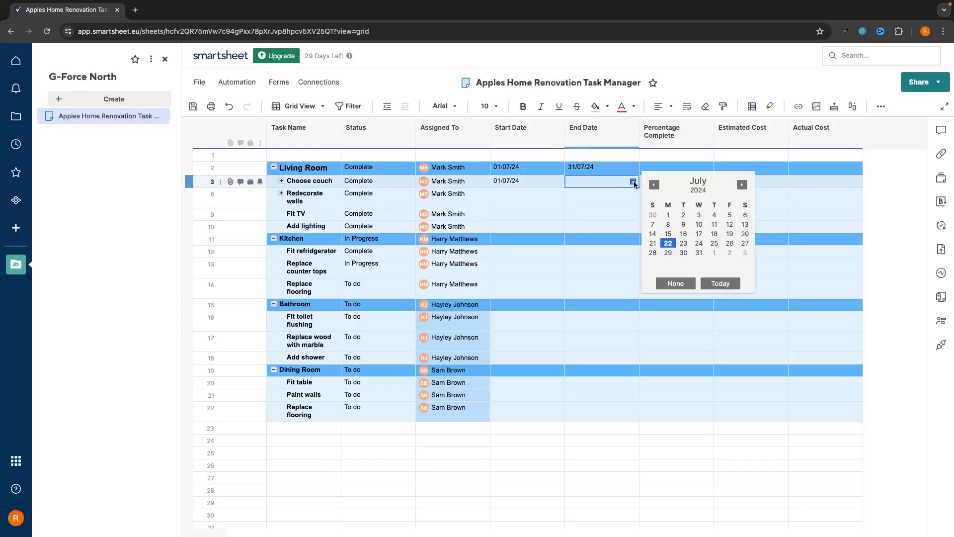
{"action": "left_click", "coordinate": [730, 215]}
Date Redecorate walls 6–10 July and Fit TV 10–19 July 2024
{"action": "left_click", "coordinate": [529, 198]}
{"action": "left_click", "coordinate": [559, 194]}
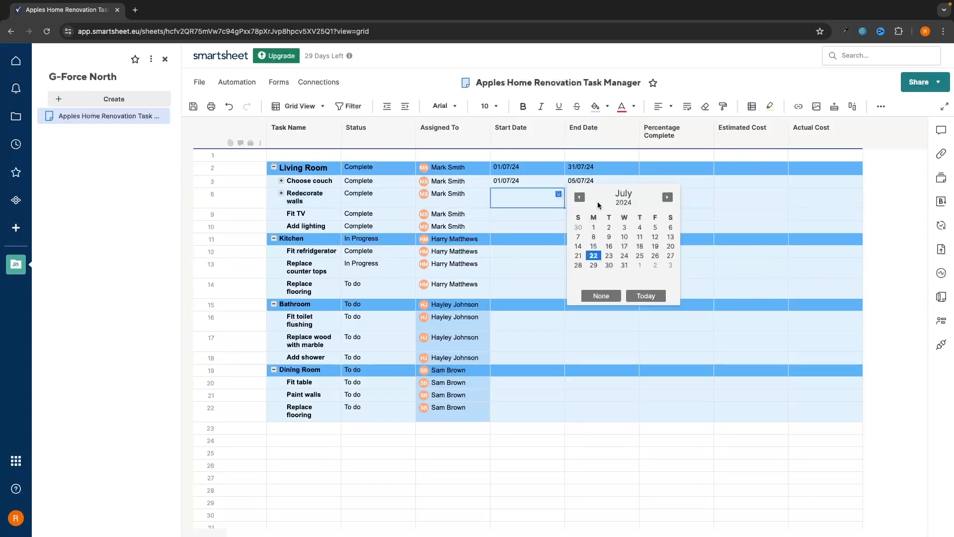
{"action": "left_click", "coordinate": [670, 227]}
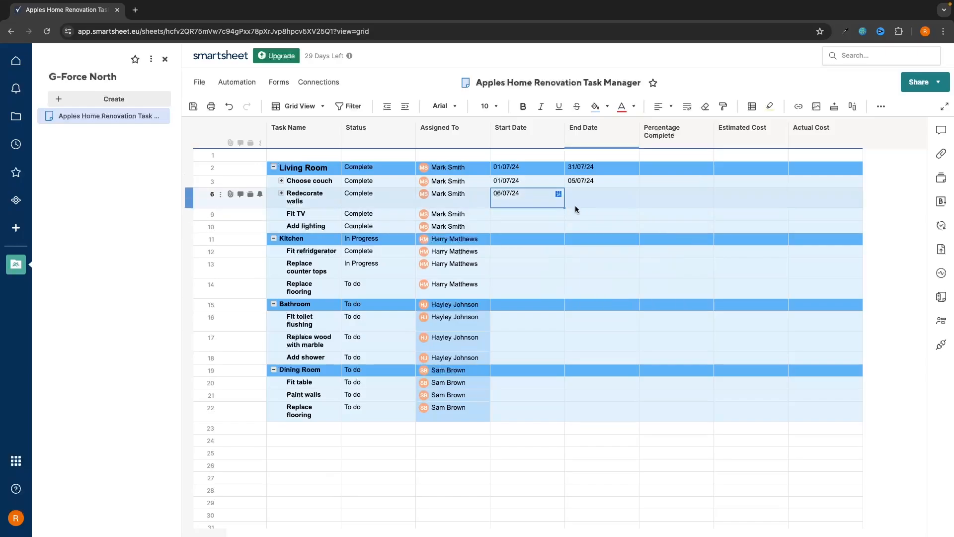
{"action": "left_click", "coordinate": [626, 200]}
{"action": "left_click", "coordinate": [632, 194]}
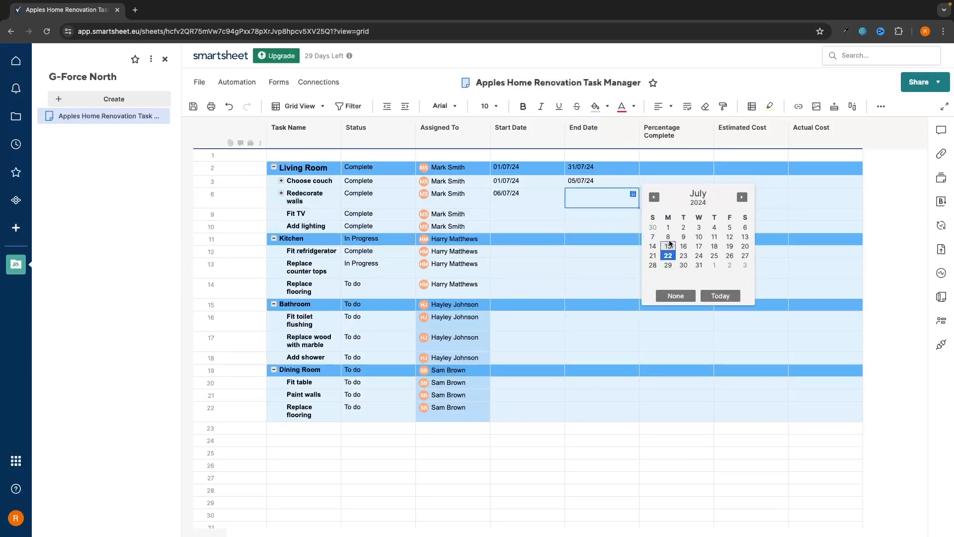
{"action": "left_click", "coordinate": [699, 237]}
{"action": "left_click", "coordinate": [542, 211]}
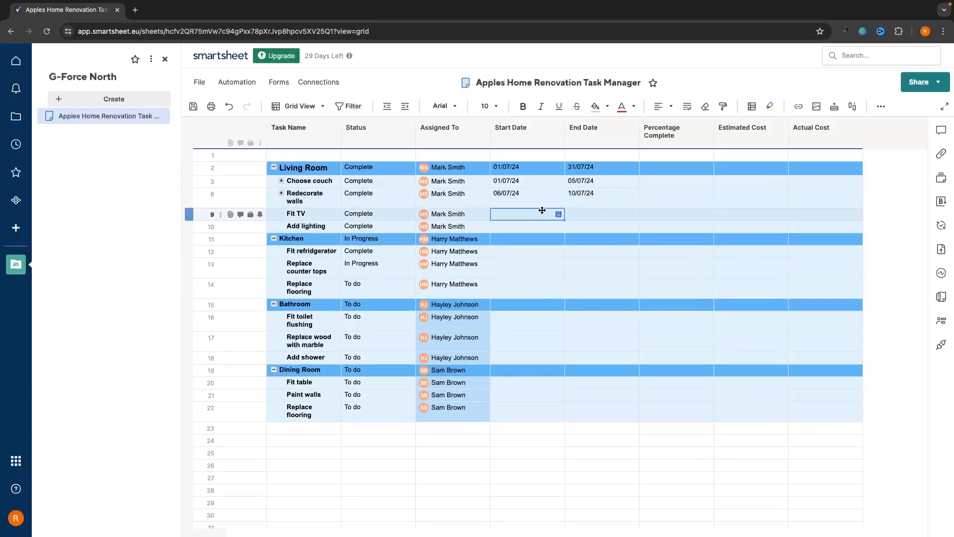
{"action": "left_click", "coordinate": [558, 214]}
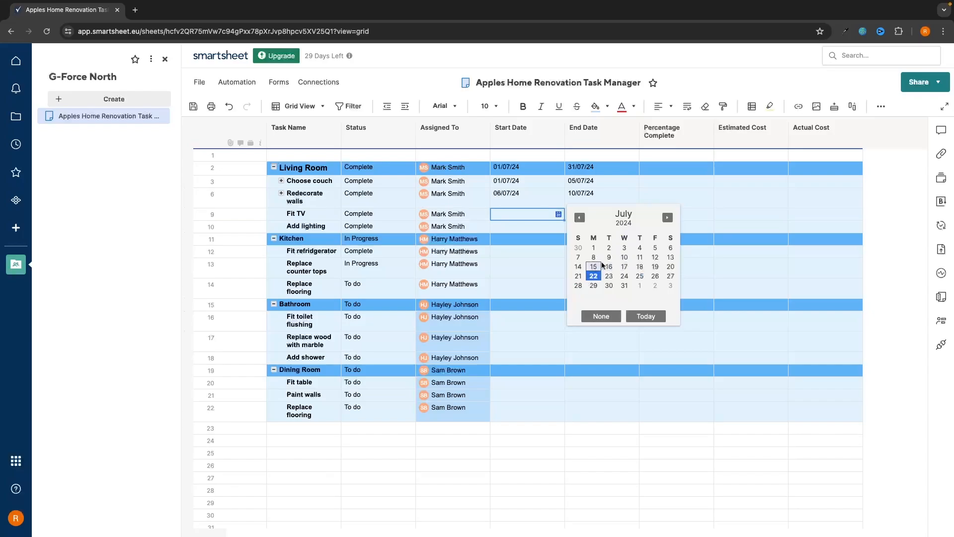
{"action": "left_click", "coordinate": [625, 257]}
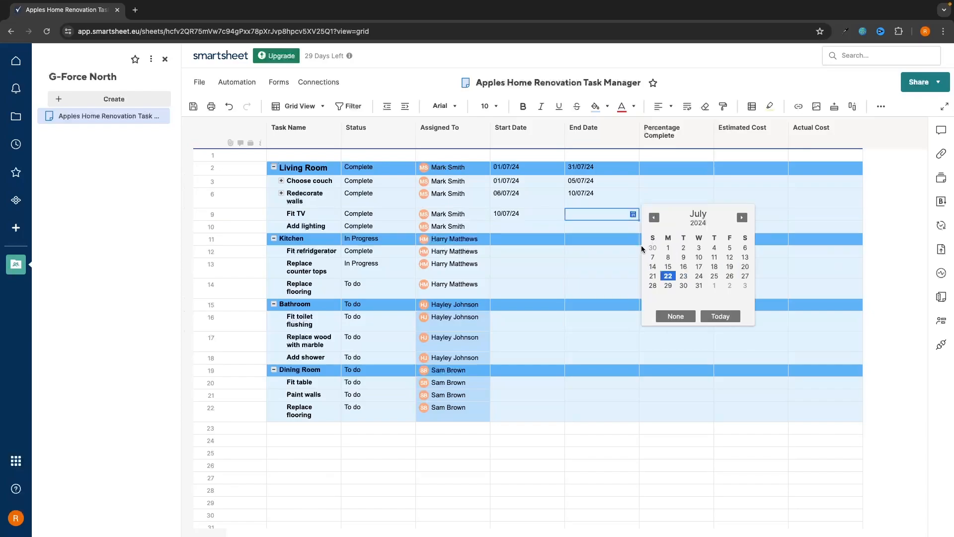
{"action": "left_click", "coordinate": [728, 267]}
Date Add lighting from 19 to 31 July 2024
{"action": "left_click", "coordinate": [543, 227]}
{"action": "left_click", "coordinate": [559, 227]}
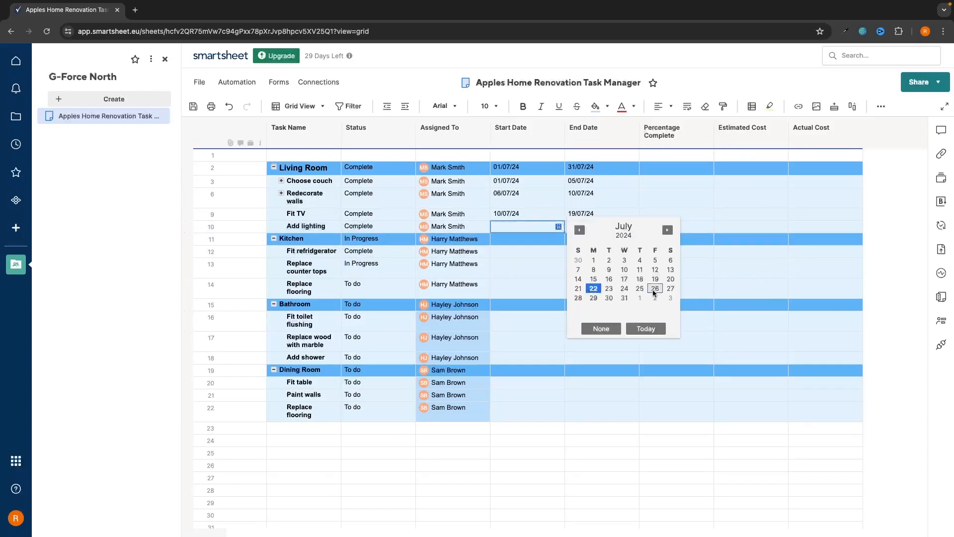
{"action": "left_click", "coordinate": [655, 279]}
{"action": "left_click", "coordinate": [595, 226]}
{"action": "left_click", "coordinate": [632, 226]}
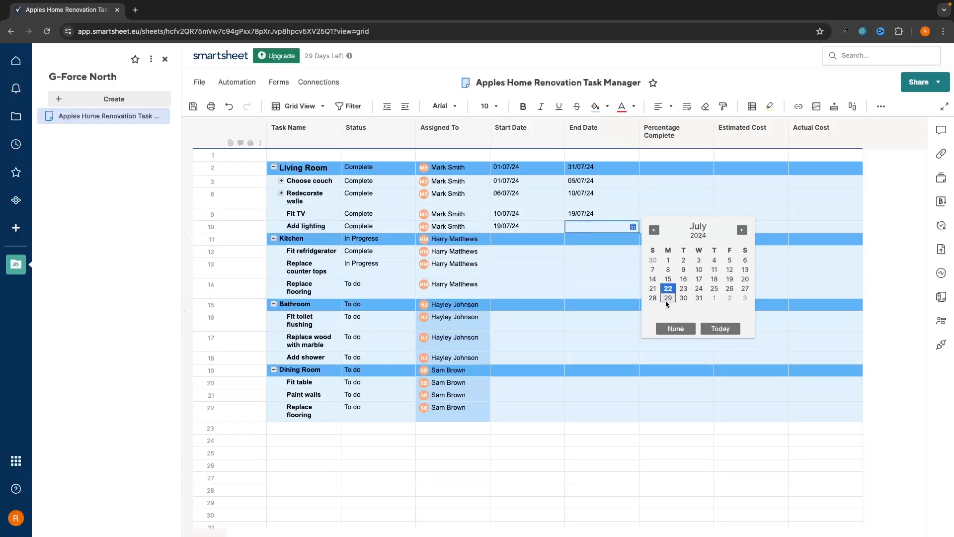
{"action": "left_click", "coordinate": [696, 297]}
{"action": "left_click", "coordinate": [583, 262]}
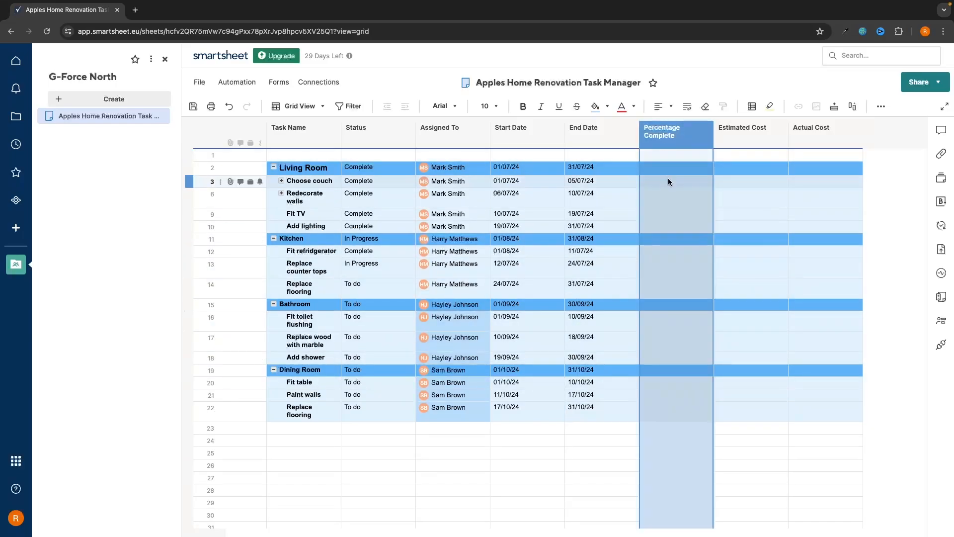
Set Living Room, Choose couch, Redecorate walls, Fit TV and Add lighting to 100% complete
{"action": "left_click", "coordinate": [680, 172]}
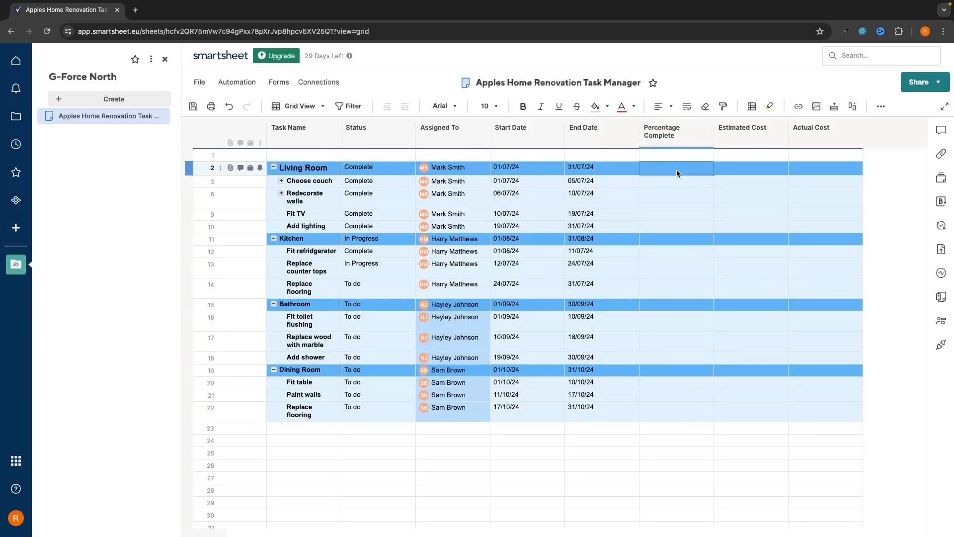
{"action": "left_click", "coordinate": [678, 171]}
{"action": "left_click", "coordinate": [693, 178]}
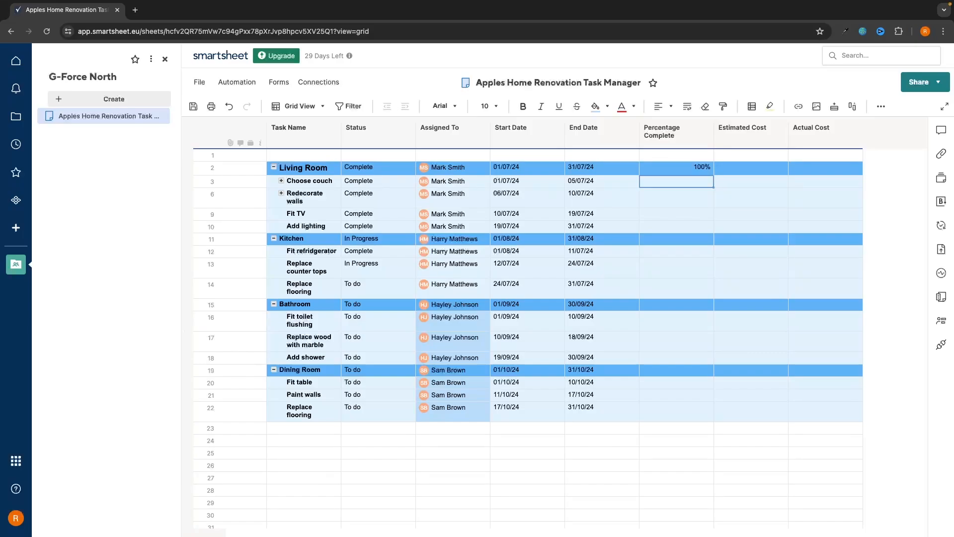
{"action": "left_click", "coordinate": [695, 177]}
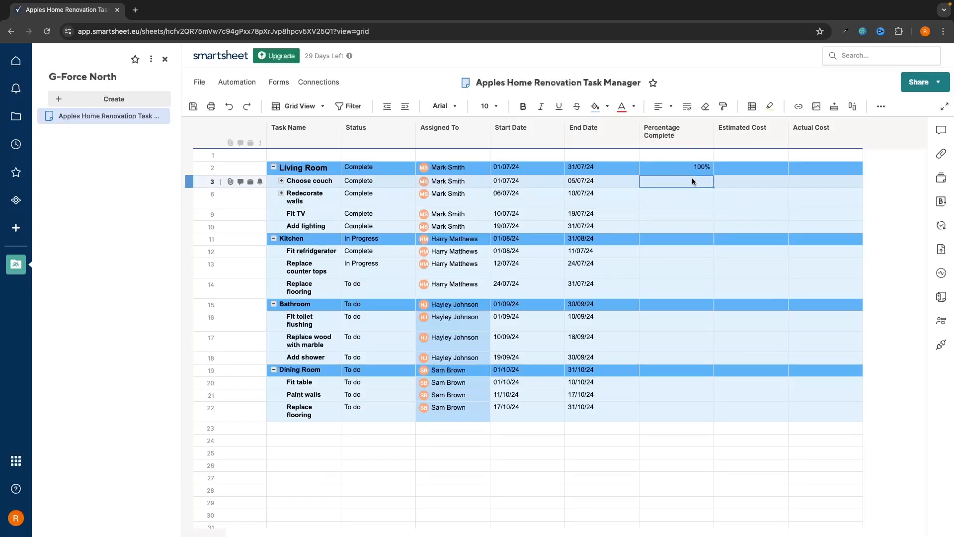
{"action": "type", "text": "100"}
{"action": "key", "text": "Return"}
{"action": "type", "text": "100"}
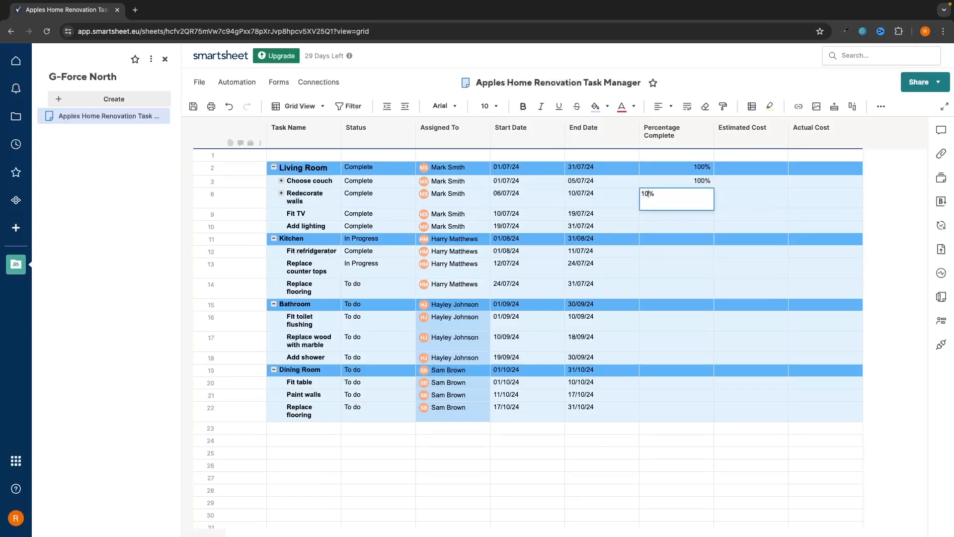
{"action": "key", "text": "Return"}
{"action": "type", "text": "100"}
{"action": "key", "text": "Return"}
{"action": "type", "text": "100"}
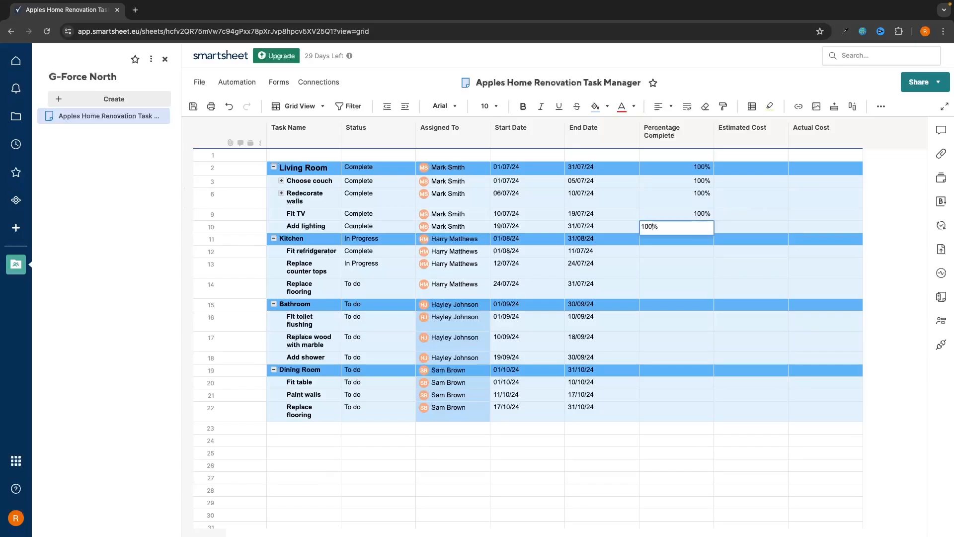
{"action": "key", "text": "Return"}
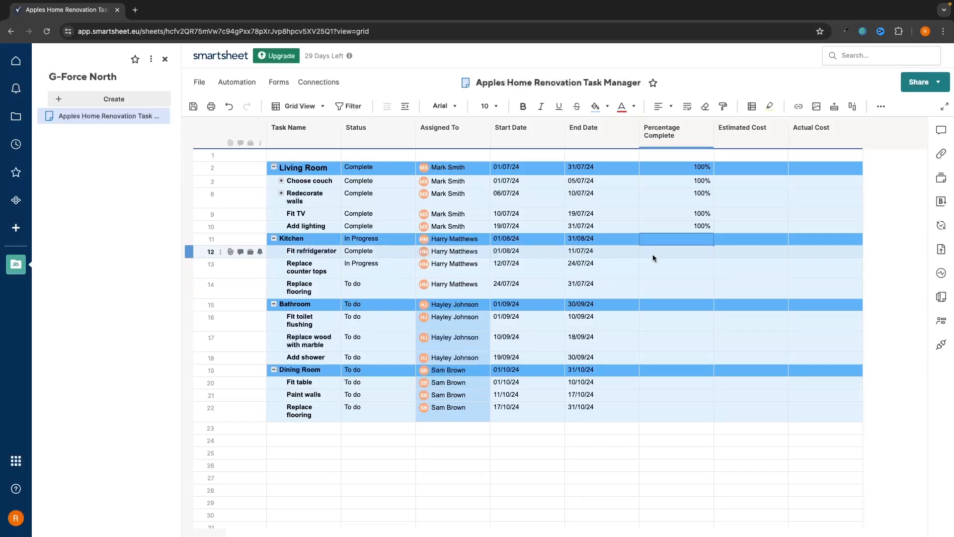
Set Kitchen 40%, Fit refrigerator 100%, counter tops 60%, and remaining Kitchen, Bathroom, Dining Room tasks 0%
{"action": "type", "text": "40"}
{"action": "key", "text": "Return"}
{"action": "type", "text": "1000"}
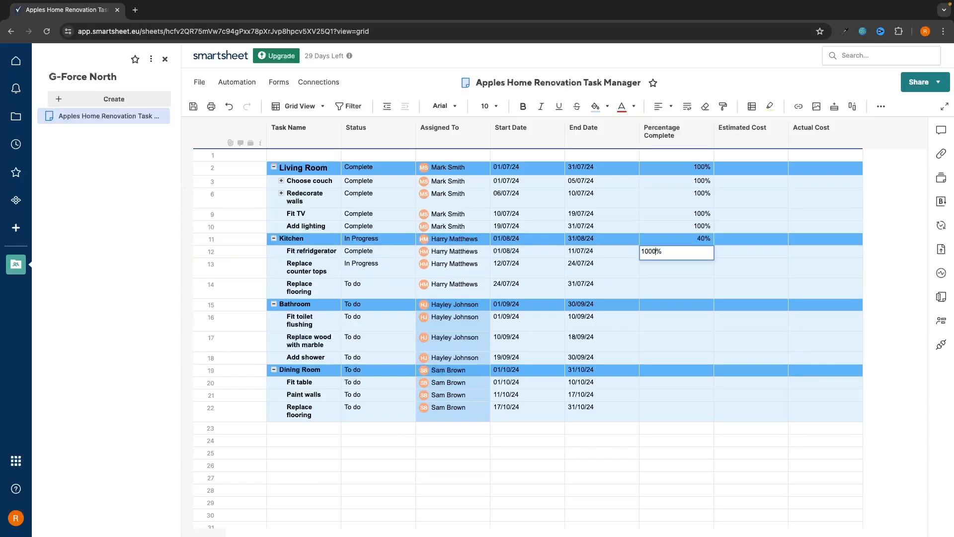
{"action": "key", "text": "Return"}
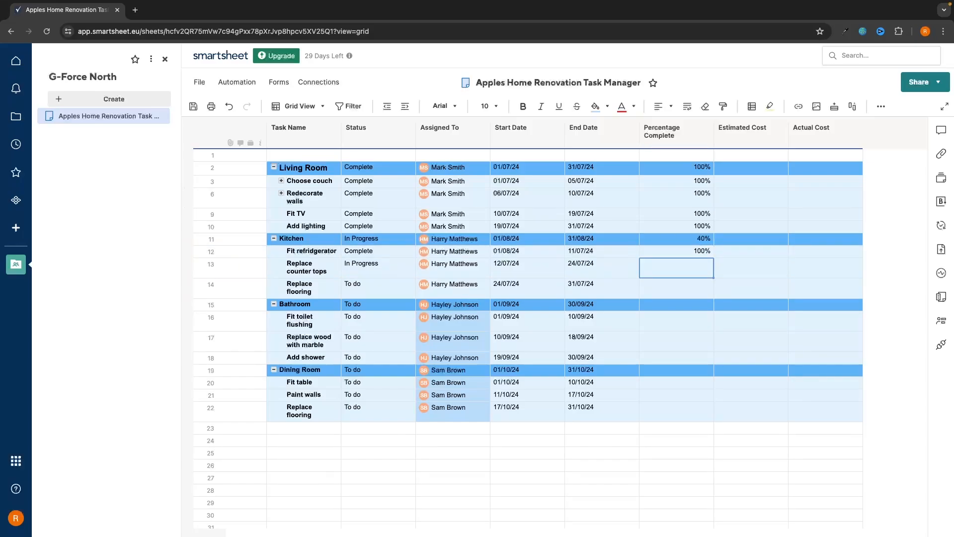
{"action": "type", "text": "60"}
{"action": "key", "text": "Return"}
{"action": "type", "text": "0"}
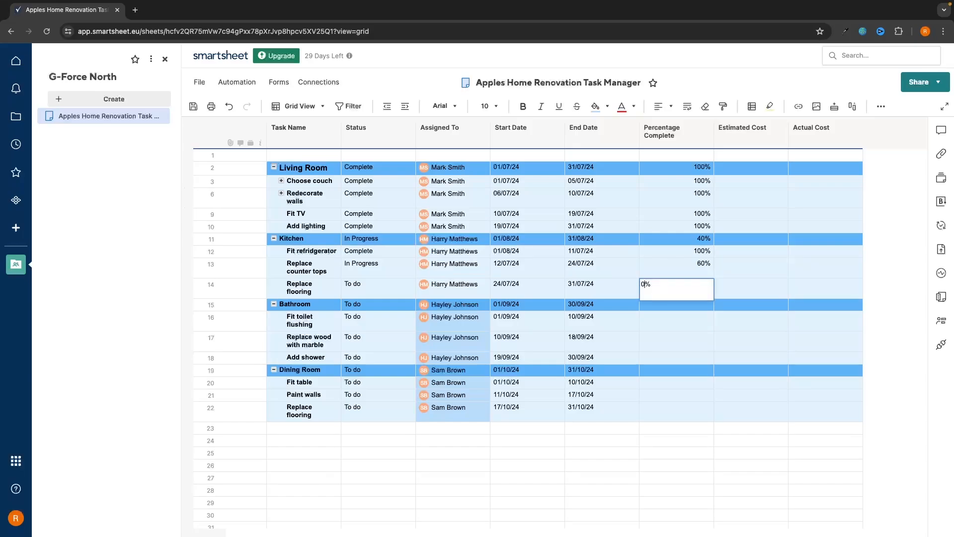
{"action": "key", "text": "Return"}
{"action": "type", "text": "0 0 0 0 0 0 "}
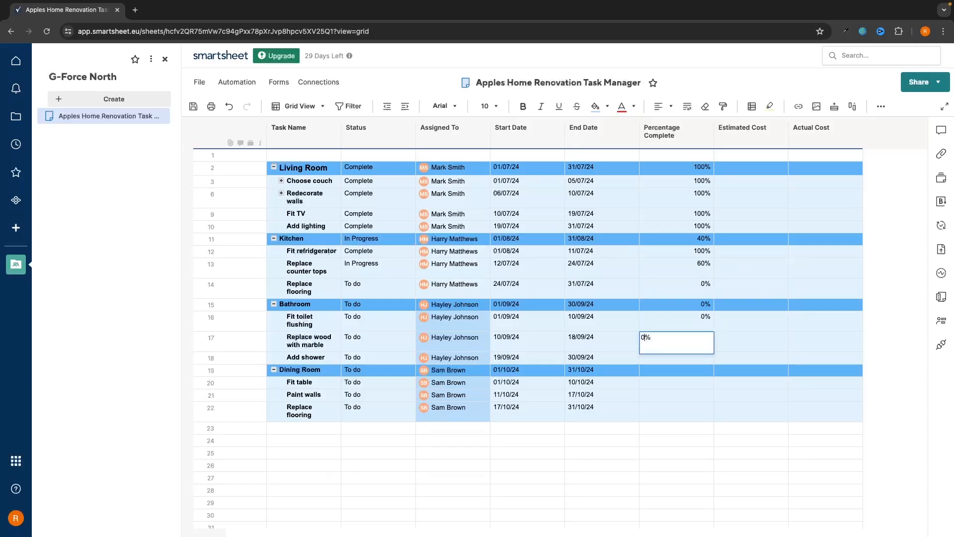
{"action": "type", "text": "0"}
{"action": "key", "text": "Return"}
{"action": "type", "text": "0"}
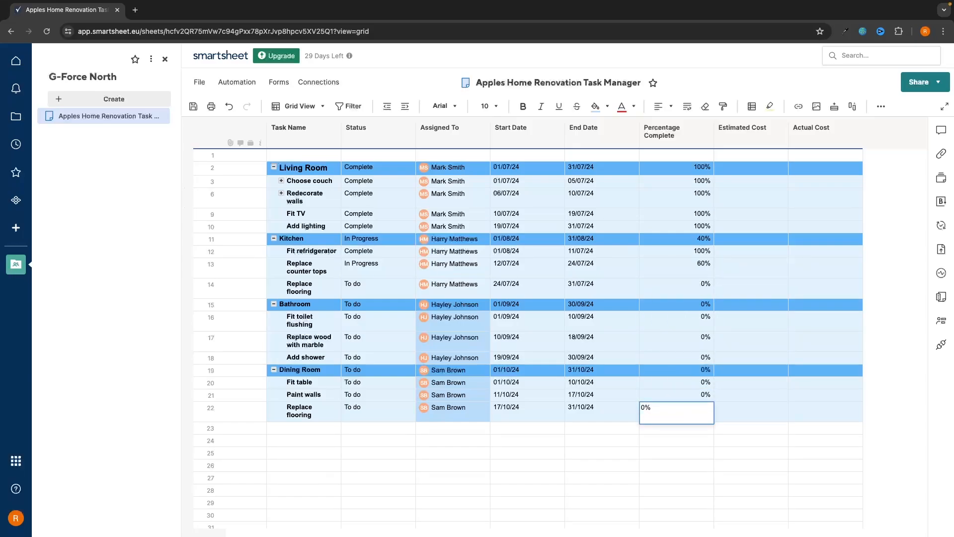
{"action": "key", "text": "Return"}
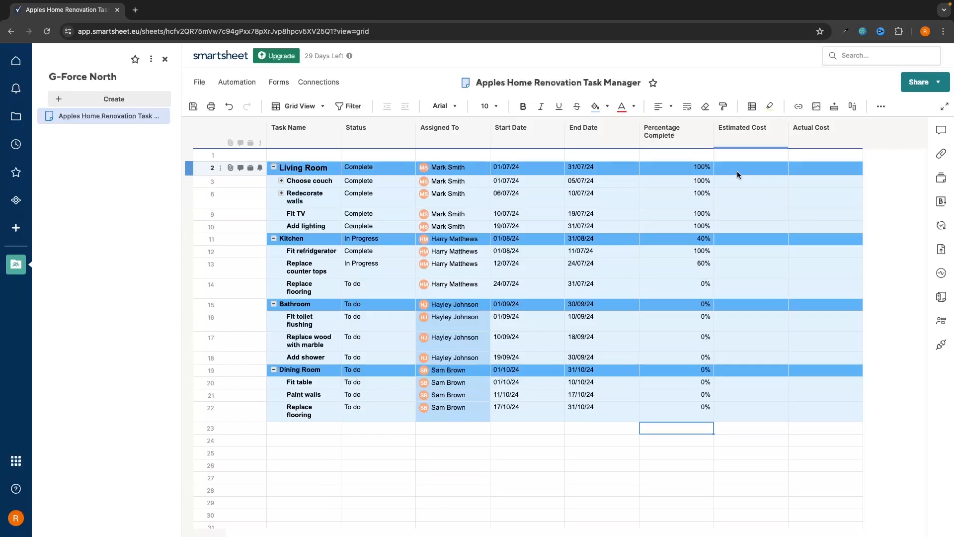
Paste the estimated costs into the Estimated Cost column starting at Living Room
{"action": "left_click", "coordinate": [752, 168]}
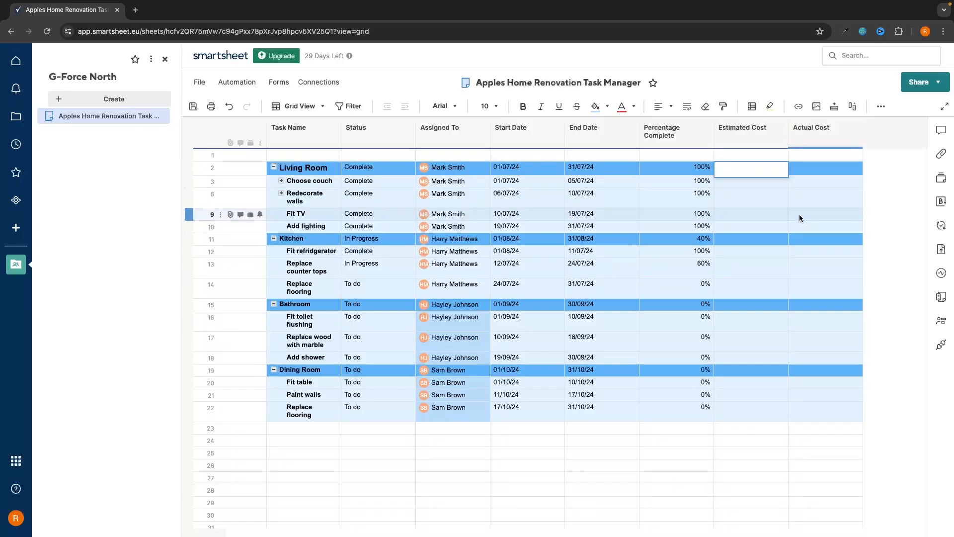
{"action": "key", "text": "ctrl+v"}
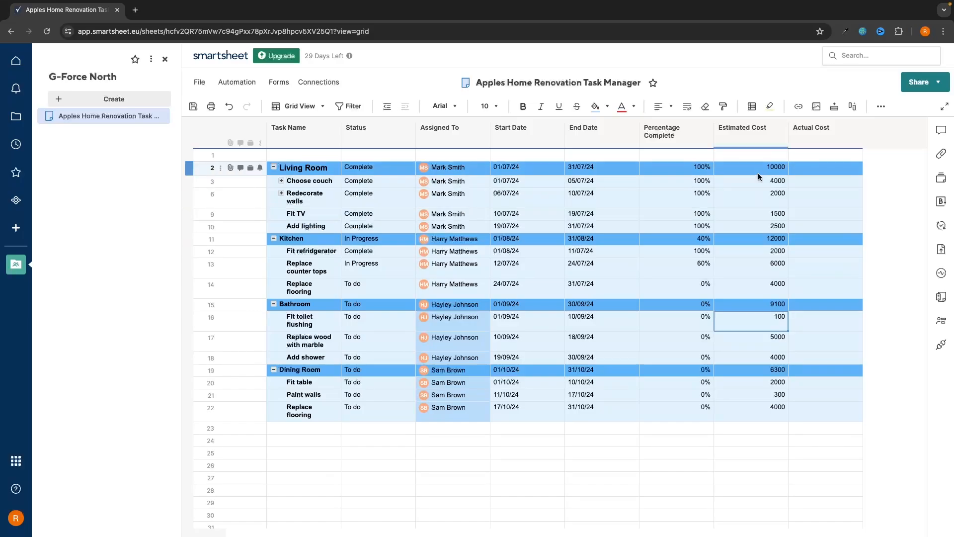
{"action": "left_click_drag", "start_coordinate": [758, 173], "coordinate": [755, 425]}
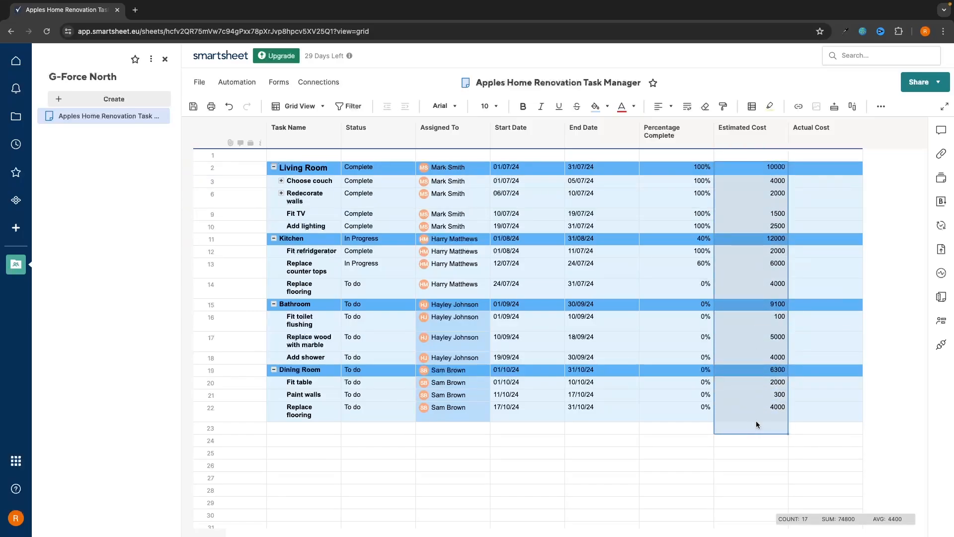
{"action": "left_click", "coordinate": [751, 465]}
Format the Estimated Cost values for rows 2–22 as United States Dollar (USD)
{"action": "left_click_drag", "start_coordinate": [750, 171], "coordinate": [752, 414]}
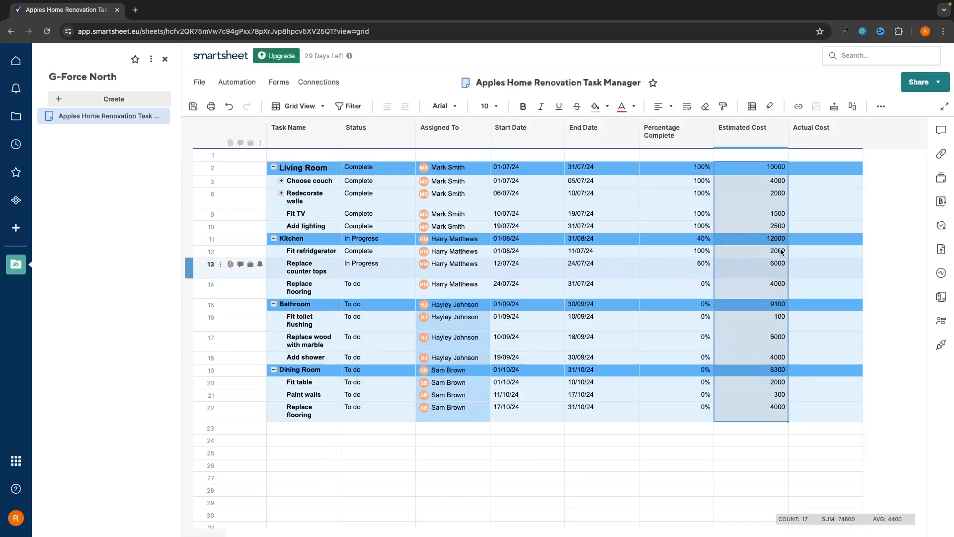
{"action": "left_click", "coordinate": [880, 106]}
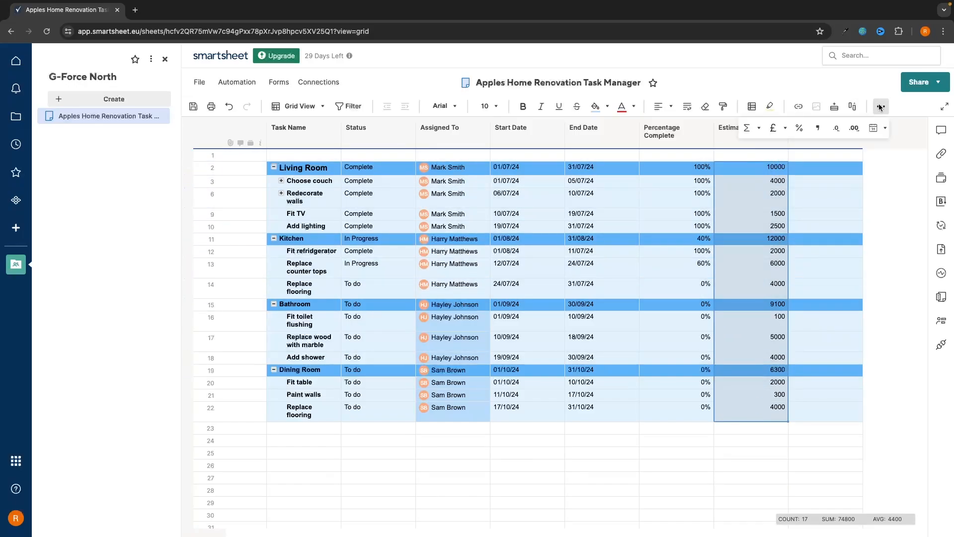
{"action": "left_click", "coordinate": [787, 128]}
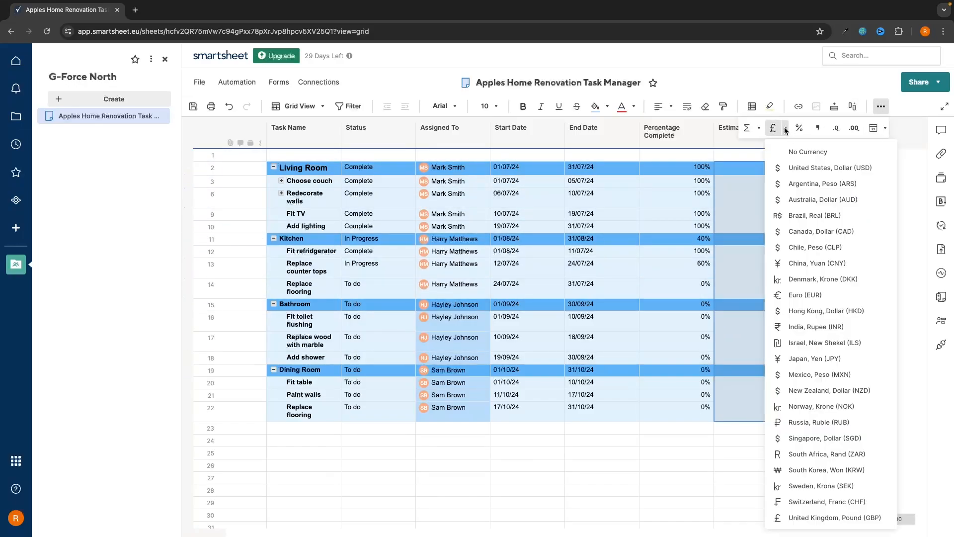
{"action": "left_click", "coordinate": [793, 169]}
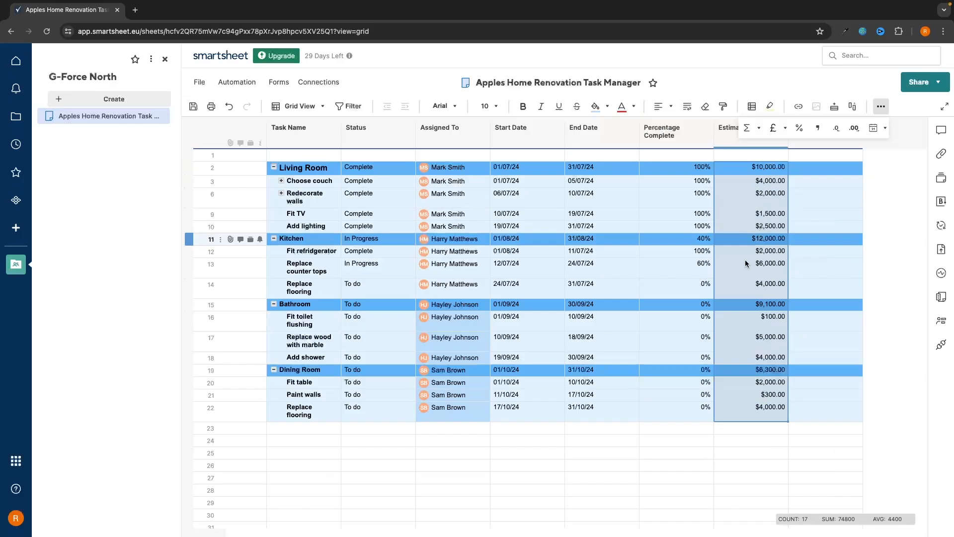
{"action": "left_click", "coordinate": [727, 483]}
{"action": "left_click_drag", "start_coordinate": [849, 166], "coordinate": [841, 261]}
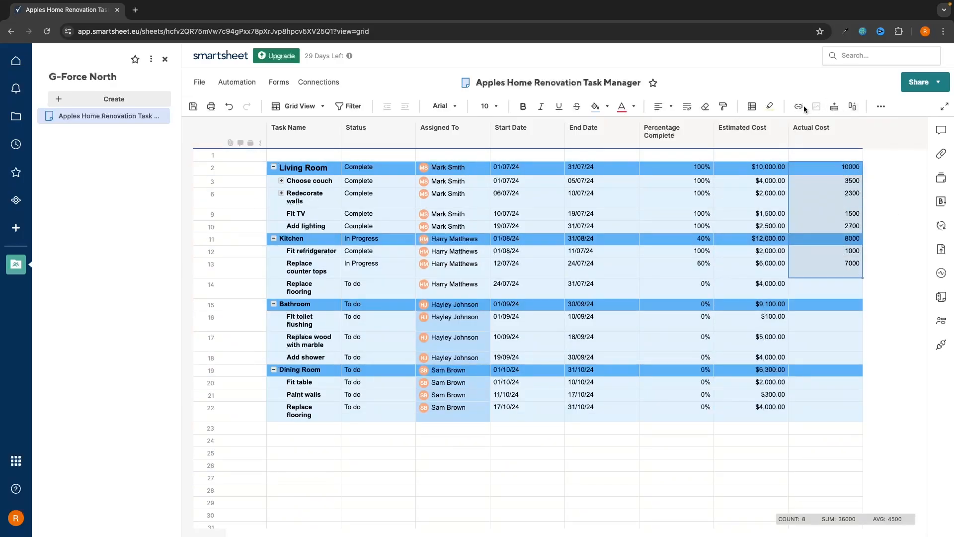
Format the selected Actual Cost figures for rows 2–13 as United States Dollar (USD)
{"action": "left_click", "coordinate": [876, 106]}
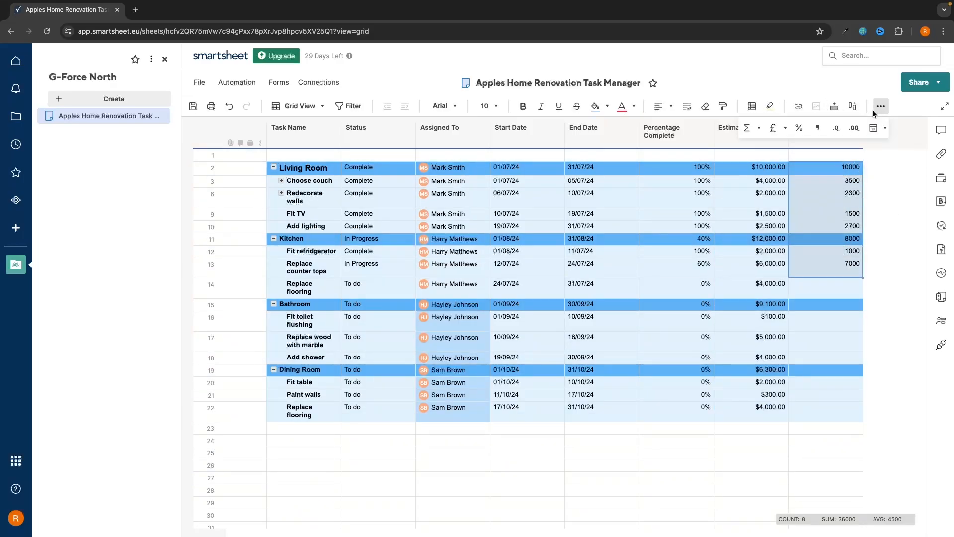
{"action": "left_click", "coordinate": [785, 129]}
{"action": "left_click", "coordinate": [795, 170]}
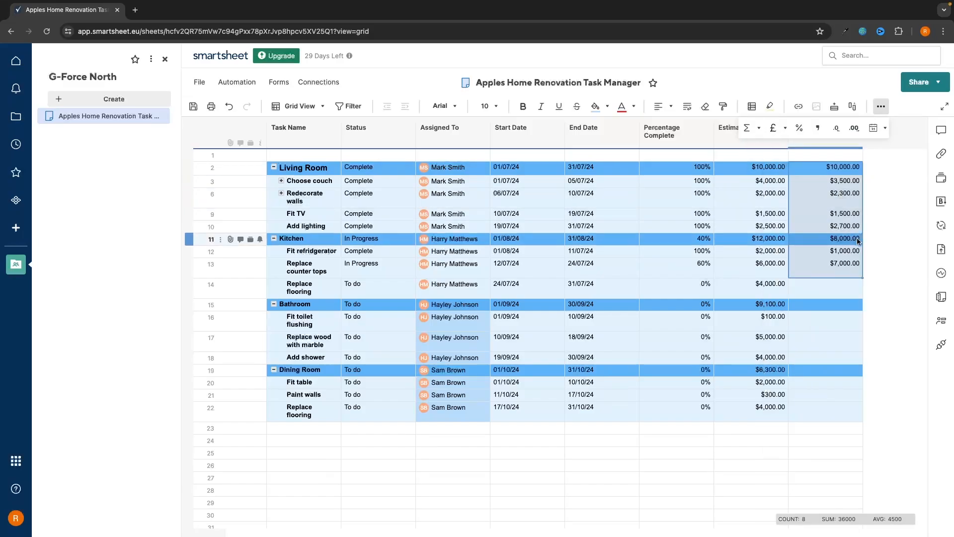
{"action": "left_click_drag", "start_coordinate": [349, 288], "coordinate": [785, 431]}
{"action": "left_click", "coordinate": [870, 351]}
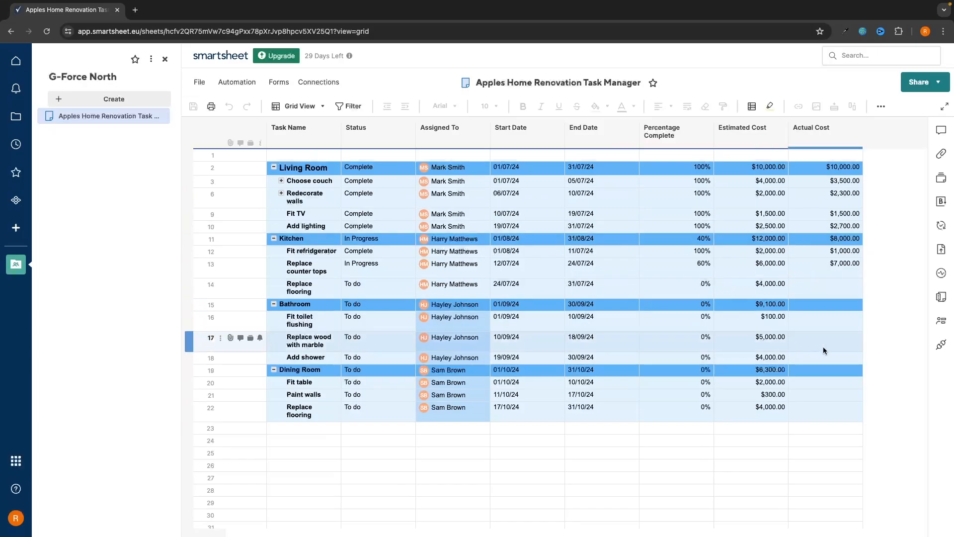
Shade the Assigned To cells in rows 16–18 and 20–22 with a background colour
{"action": "left_click_drag", "start_coordinate": [450, 321], "coordinate": [471, 359]}
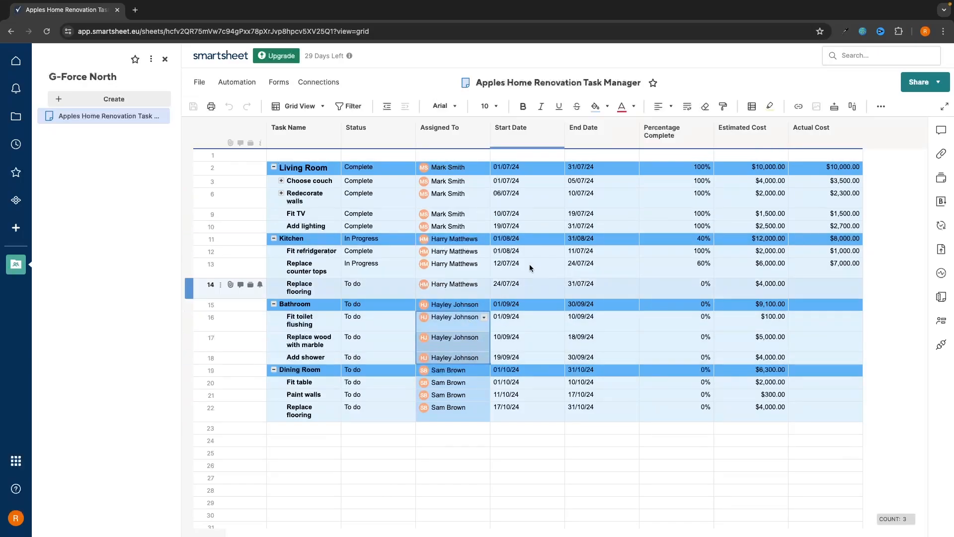
{"action": "left_click", "coordinate": [596, 105]}
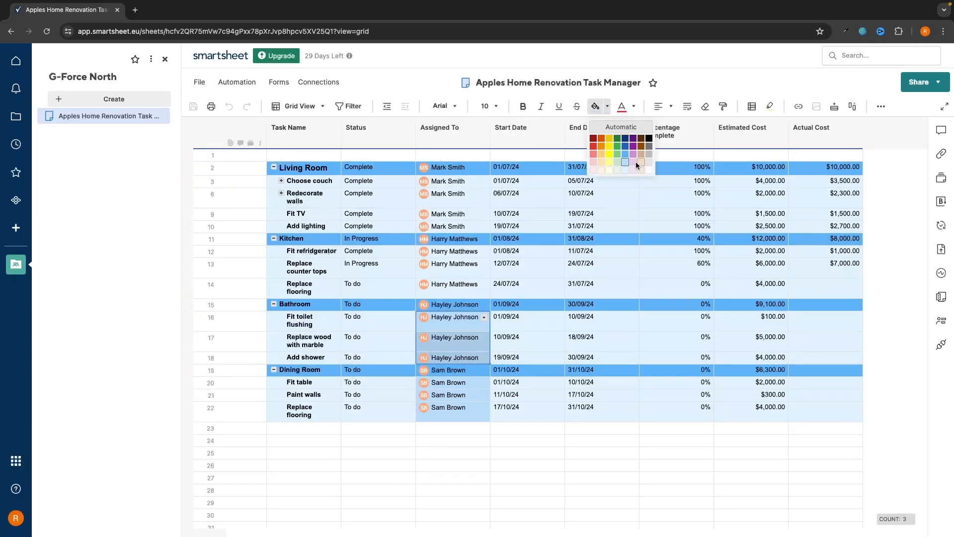
{"action": "left_click", "coordinate": [626, 173]}
{"action": "left_click_drag", "start_coordinate": [450, 382], "coordinate": [451, 410]}
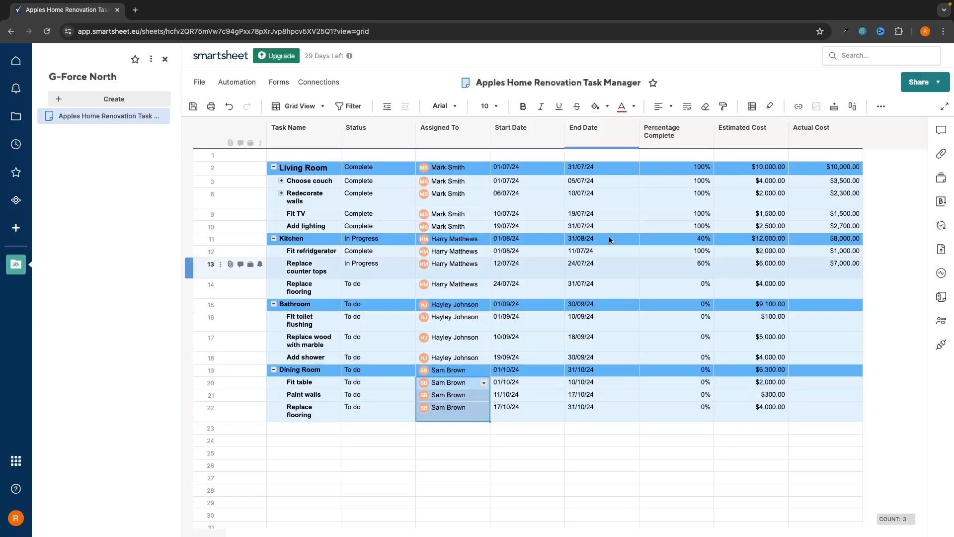
{"action": "left_click", "coordinate": [596, 106]}
{"action": "left_click", "coordinate": [628, 450]}
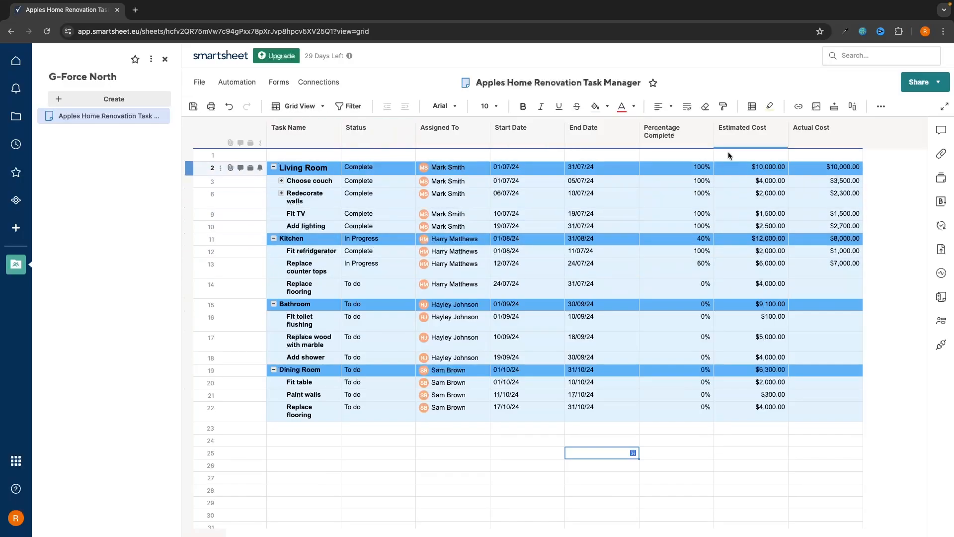
{"action": "left_click", "coordinate": [326, 106]}
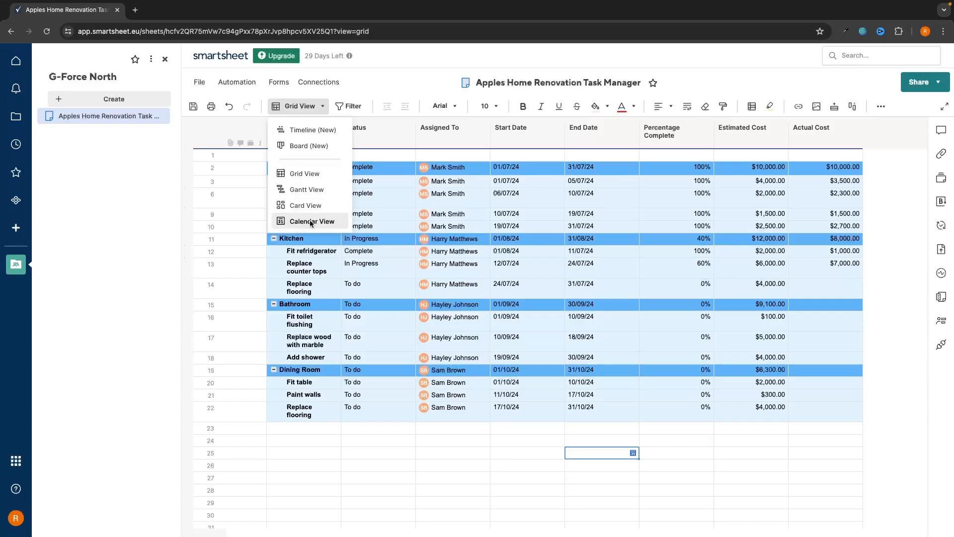
Switch to the Board (New) view and move the Replace flooring card from To do to In Progress
{"action": "left_click", "coordinate": [294, 147]}
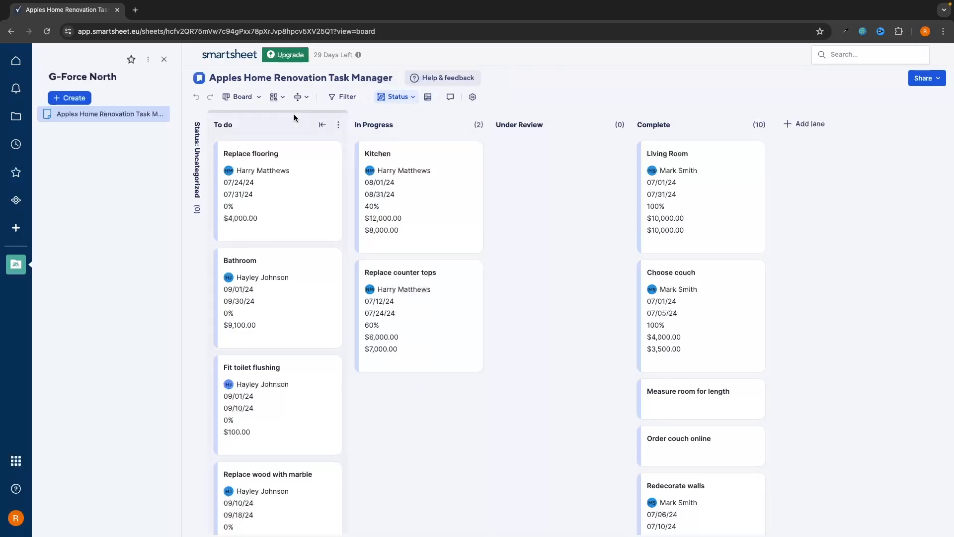
{"action": "scroll", "coordinate": [273, 173], "scroll_direction": "down", "scroll_amount": 4}
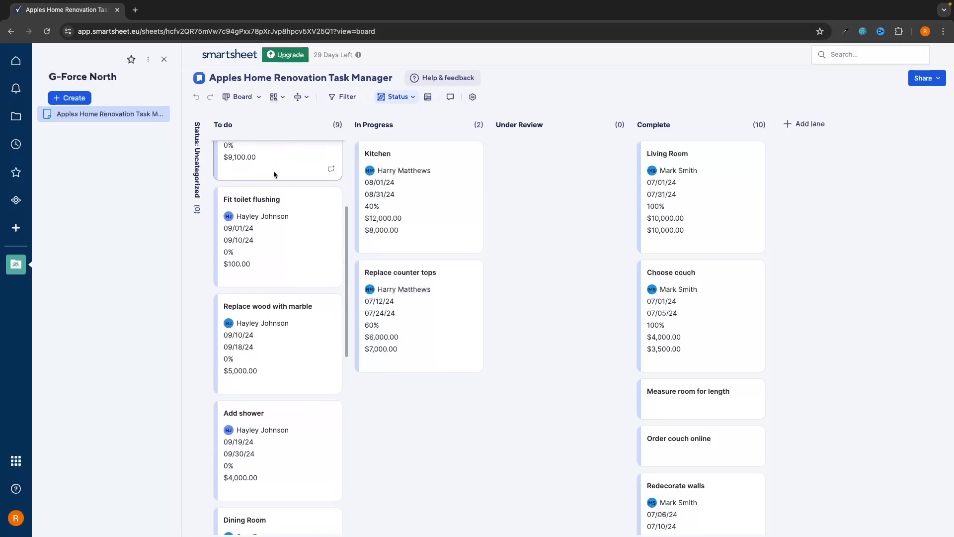
{"action": "scroll", "coordinate": [273, 174], "scroll_direction": "up", "scroll_amount": 4}
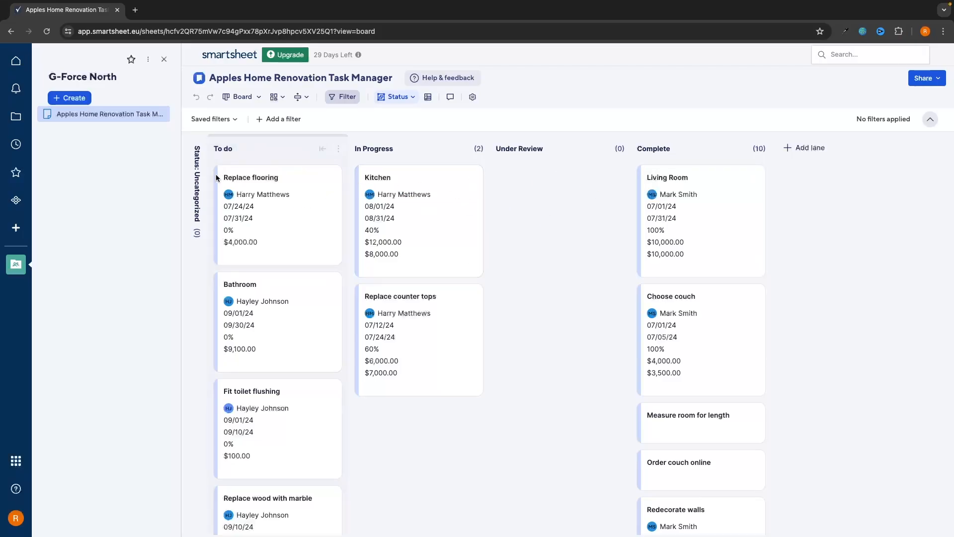
{"action": "left_click_drag", "start_coordinate": [246, 179], "coordinate": [428, 395]}
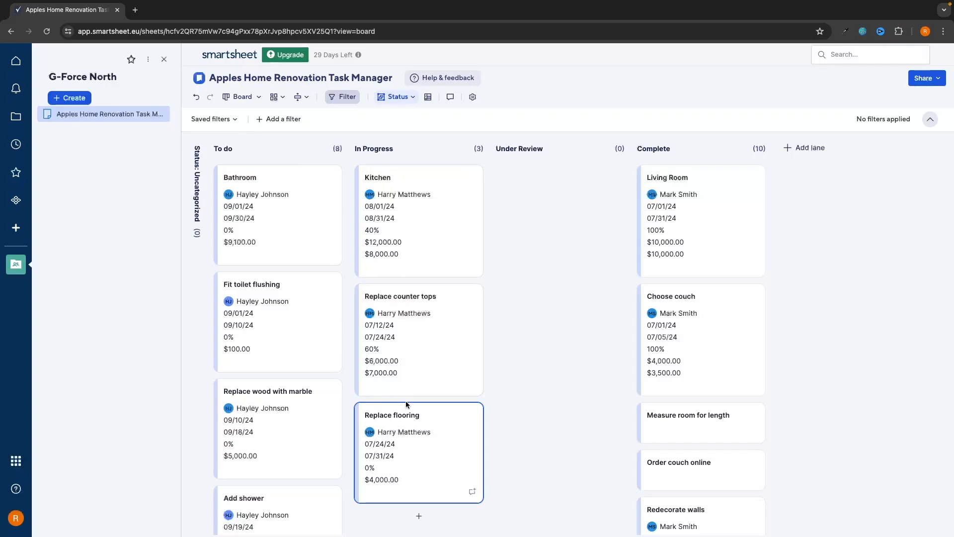
{"action": "left_click", "coordinate": [242, 96]}
{"action": "left_click", "coordinate": [254, 168]}
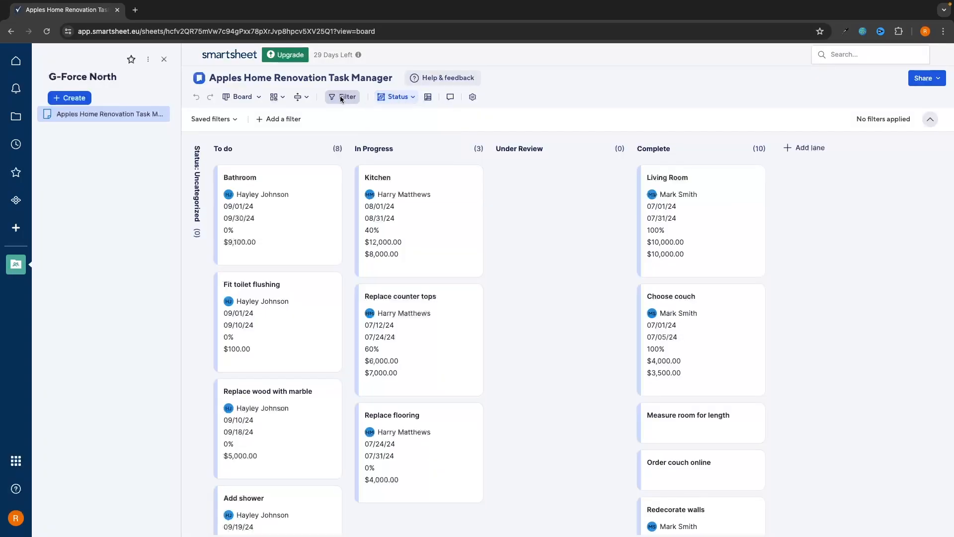
{"action": "left_click", "coordinate": [274, 96]}
Show the tasks in Timeline view with a Weeks timescale
{"action": "left_click", "coordinate": [242, 97]}
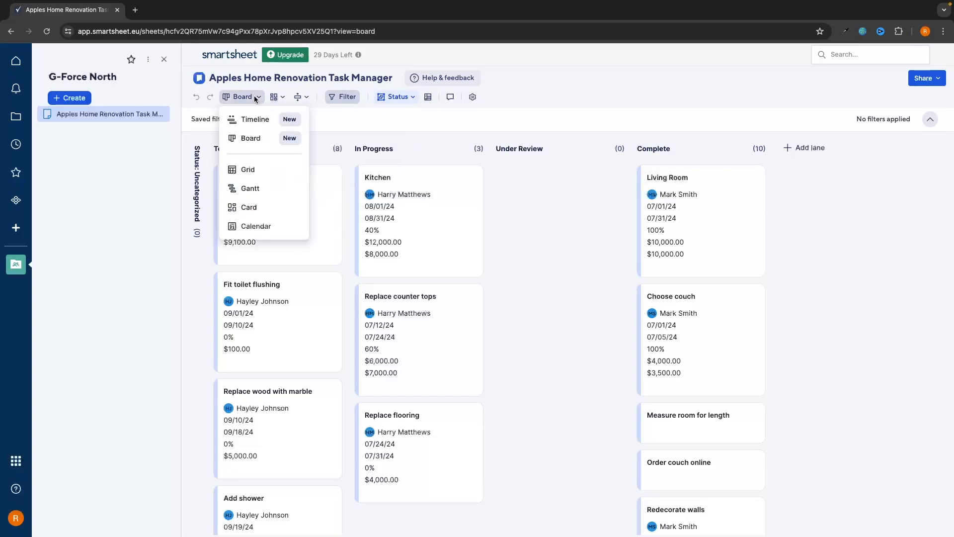
{"action": "left_click", "coordinate": [255, 118]}
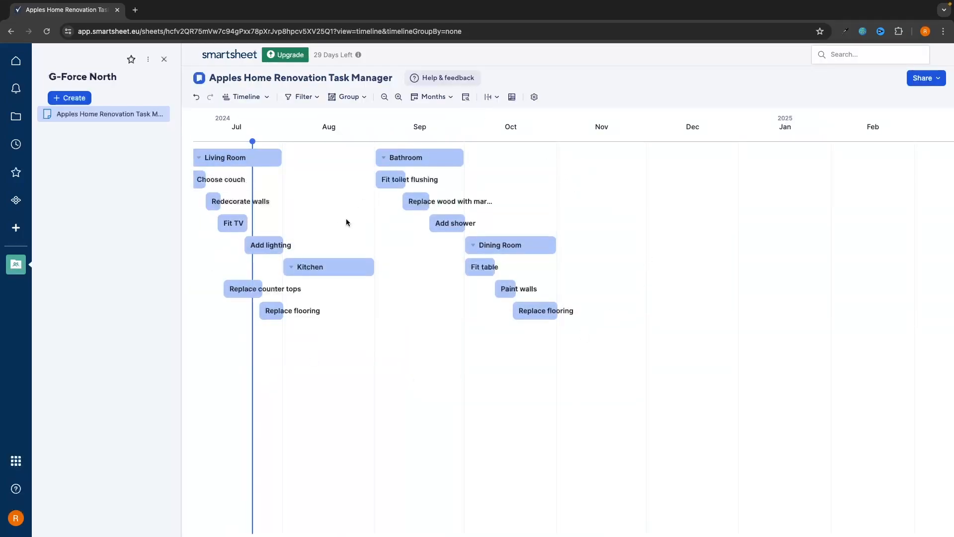
{"action": "scroll", "coordinate": [637, 294], "scroll_direction": "left", "scroll_amount": 5}
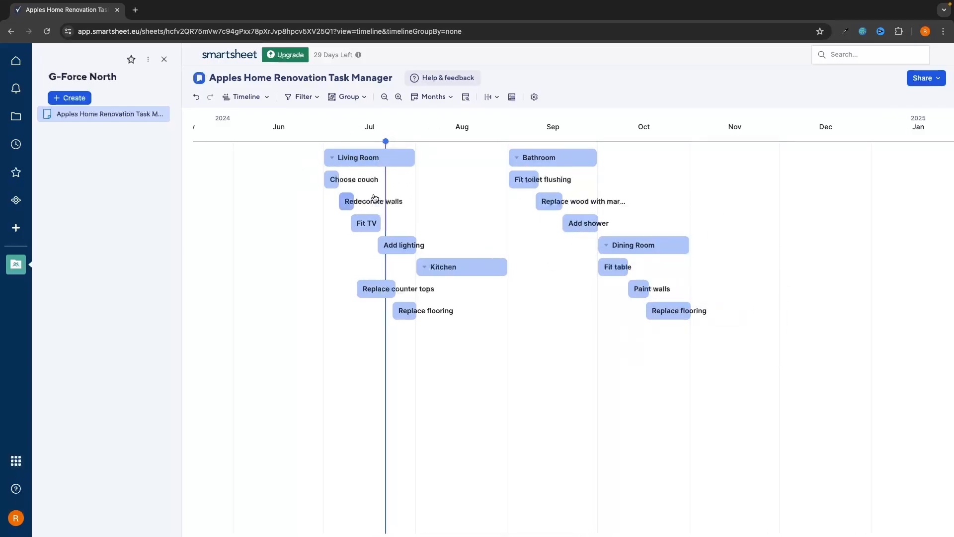
{"action": "mouse_move", "coordinate": [377, 158]}
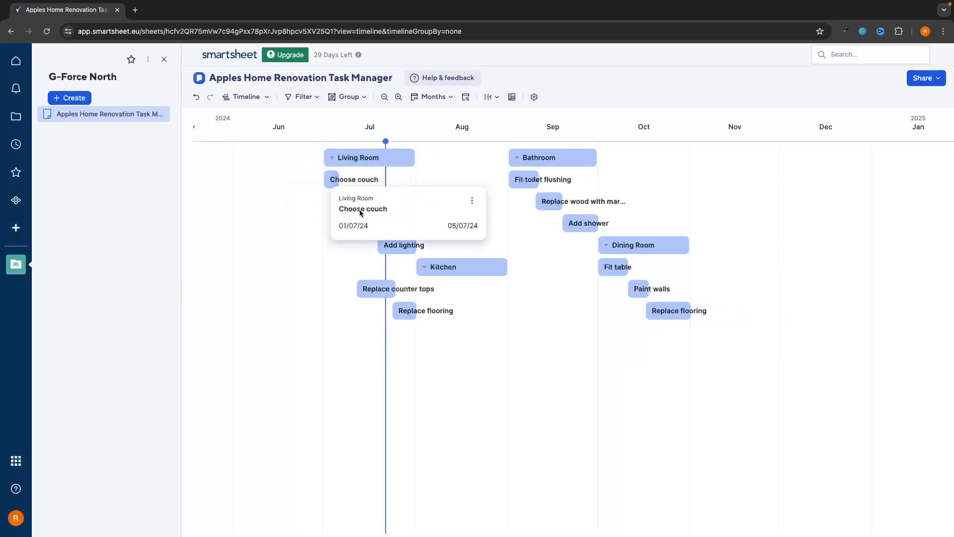
{"action": "mouse_move", "coordinate": [369, 298]}
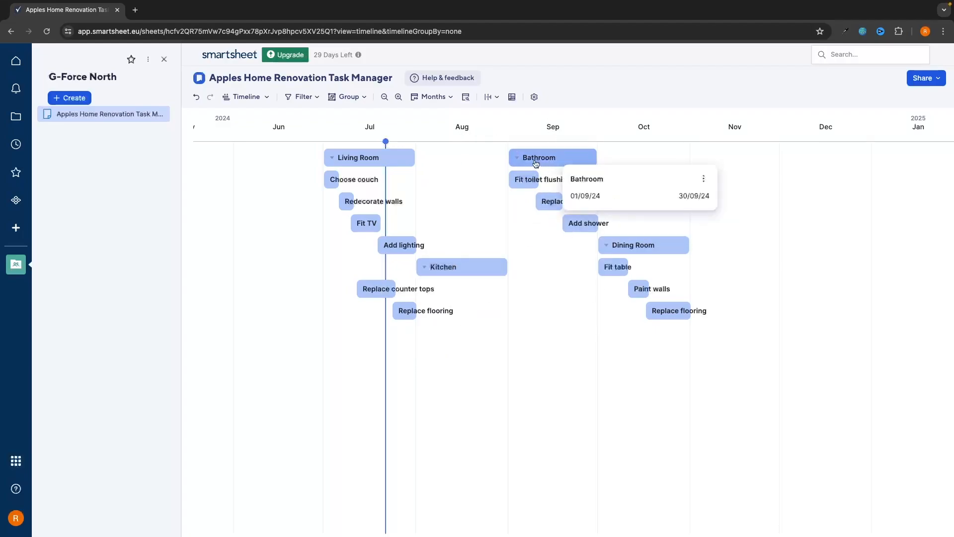
{"action": "mouse_move", "coordinate": [572, 210]}
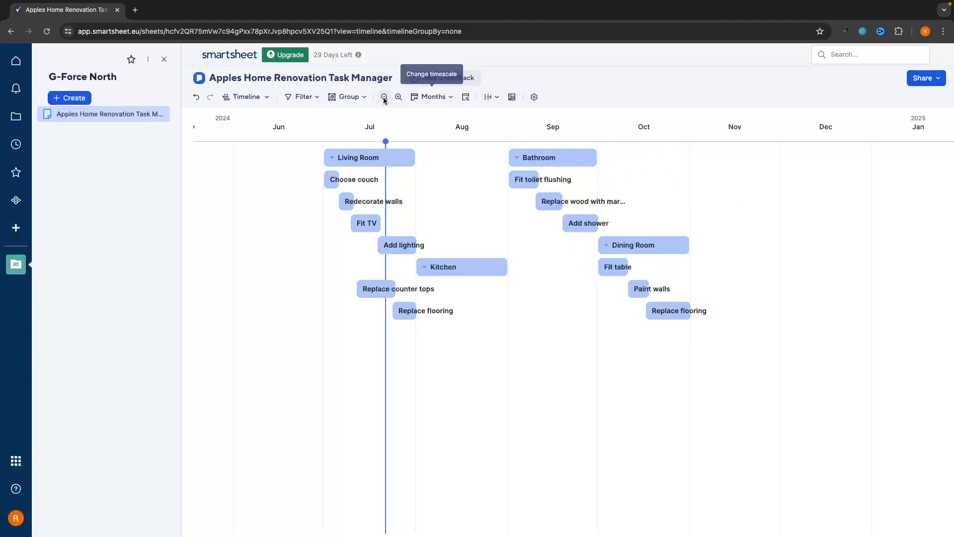
{"action": "left_click", "coordinate": [420, 97]}
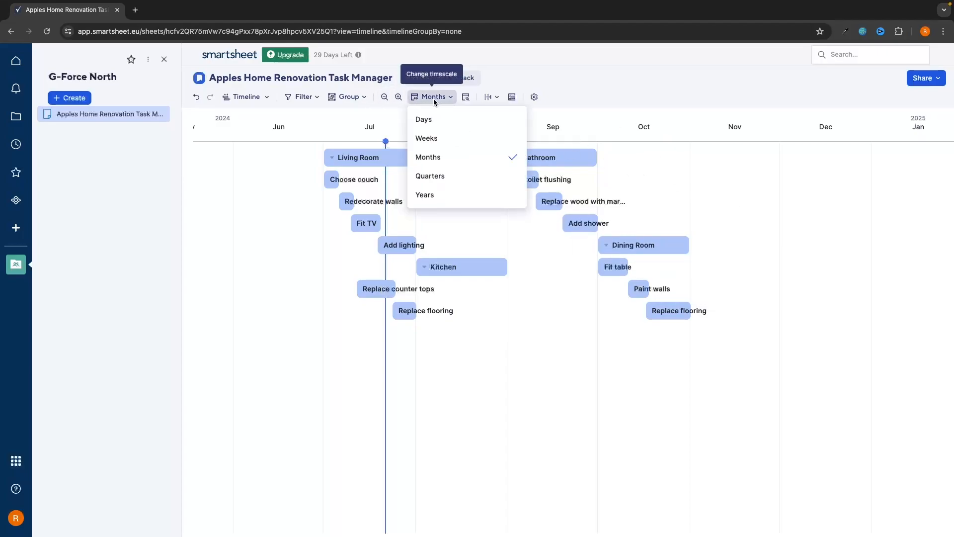
{"action": "left_click", "coordinate": [453, 136]}
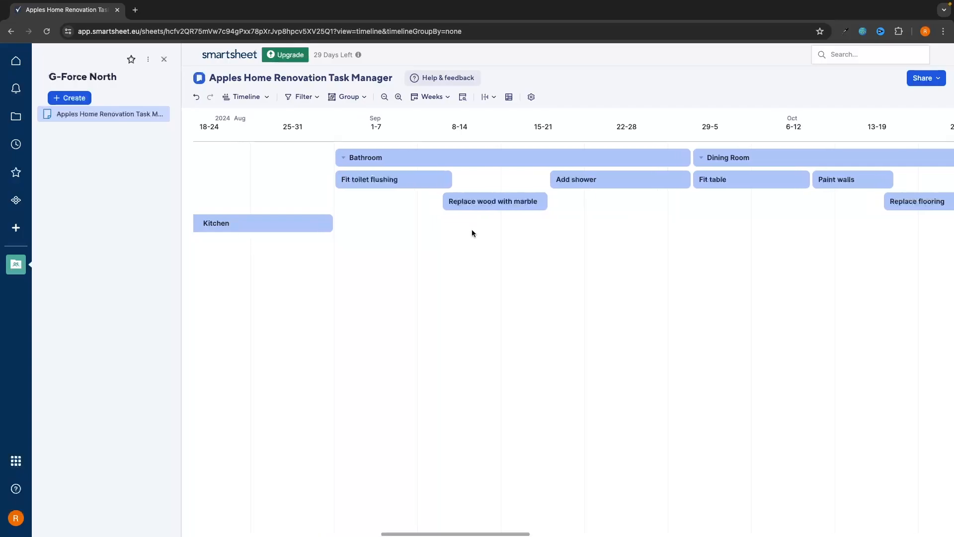
Return the sheet to the Gantt view
{"action": "mouse_move", "coordinate": [498, 165]}
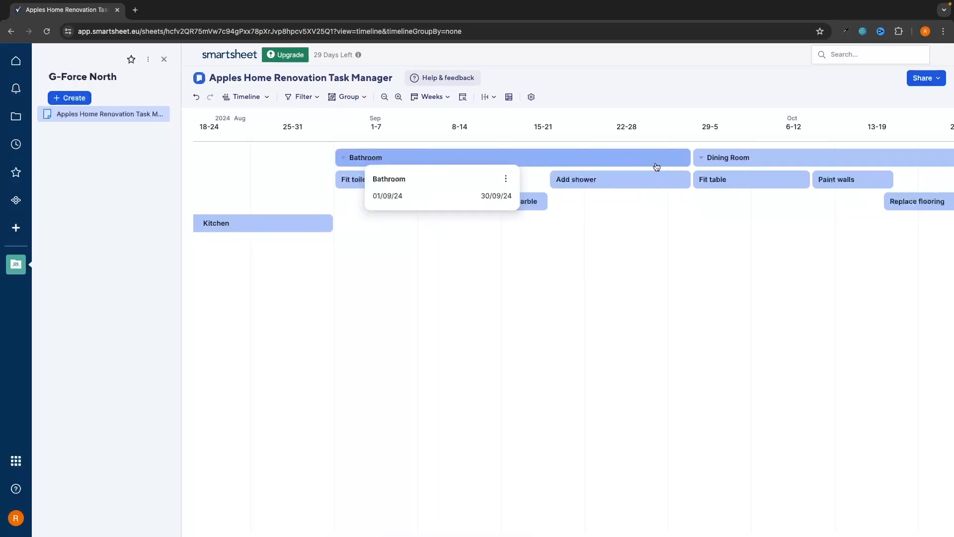
{"action": "mouse_move", "coordinate": [340, 180]}
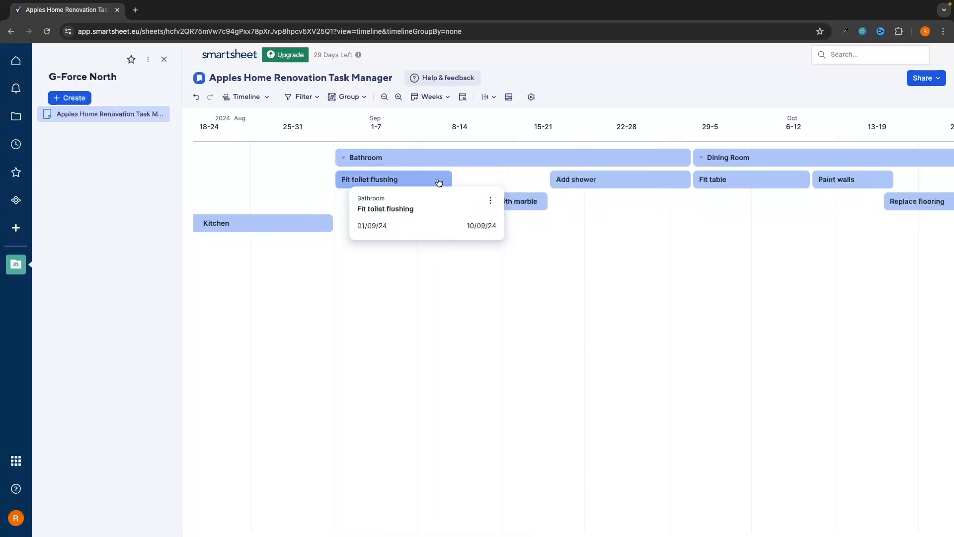
{"action": "scroll", "coordinate": [640, 207], "scroll_direction": "left", "scroll_amount": 10}
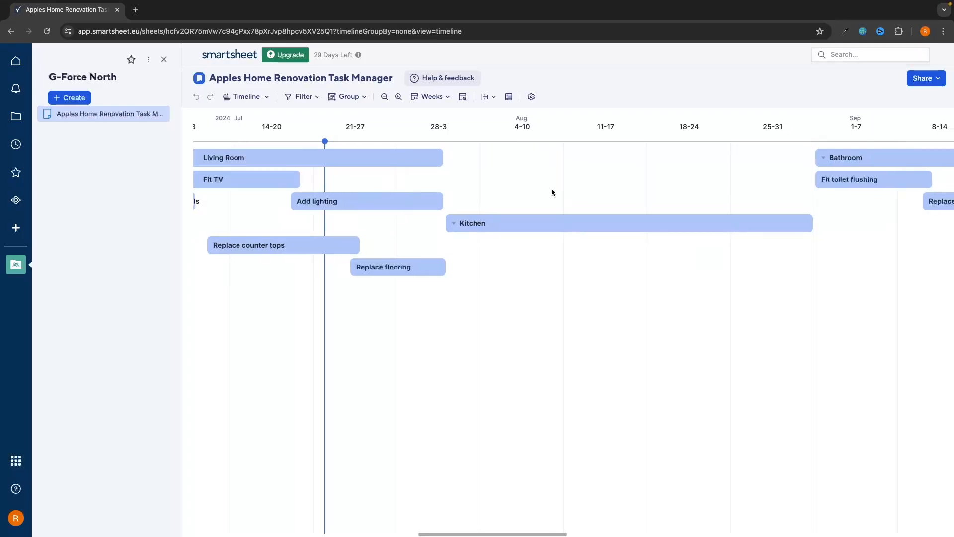
{"action": "left_click", "coordinate": [247, 96]}
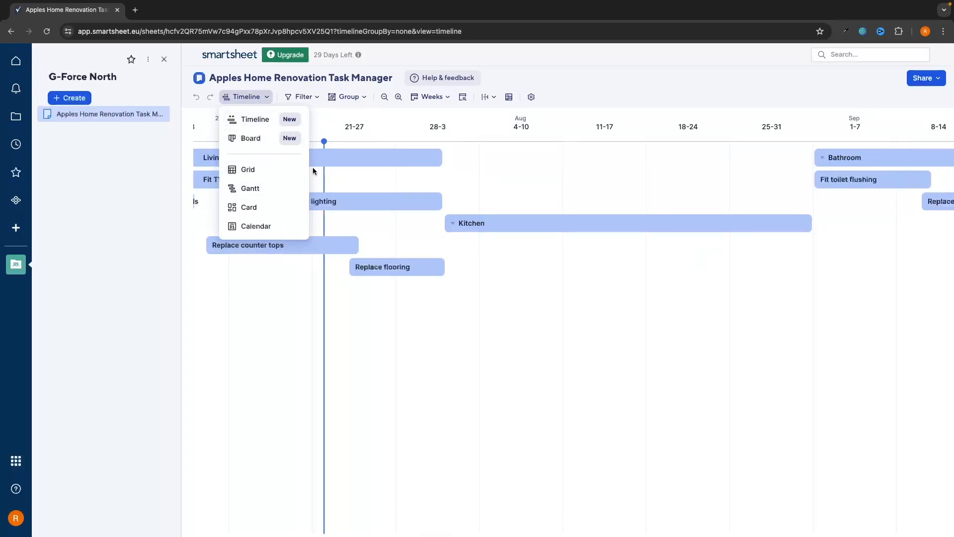
{"action": "left_click", "coordinate": [247, 188]}
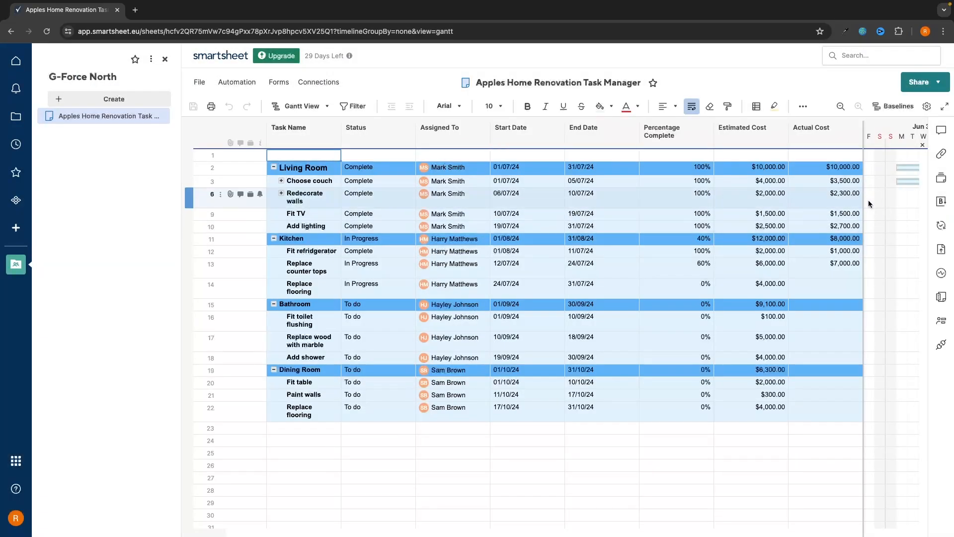
Widen the Gantt chart area beside the task columns and scroll across the timeline
{"action": "left_click_drag", "start_coordinate": [864, 201], "coordinate": [736, 201]}
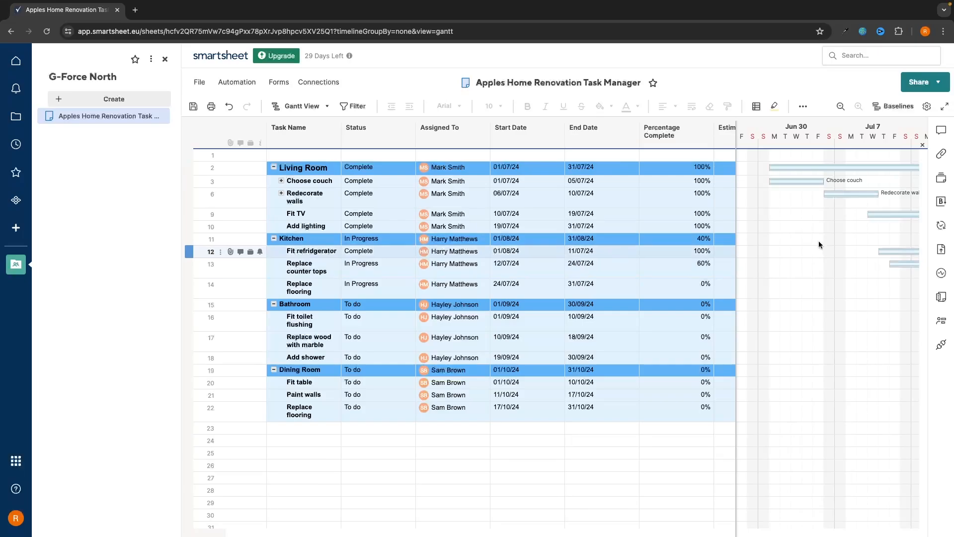
{"action": "scroll", "coordinate": [576, 202], "scroll_direction": "right", "scroll_amount": 3}
{"action": "scroll", "coordinate": [576, 201], "scroll_direction": "down", "scroll_amount": 1}
{"action": "scroll", "coordinate": [576, 201], "scroll_direction": "up", "scroll_amount": 1}
{"action": "scroll", "coordinate": [576, 202], "scroll_direction": "left", "scroll_amount": 1}
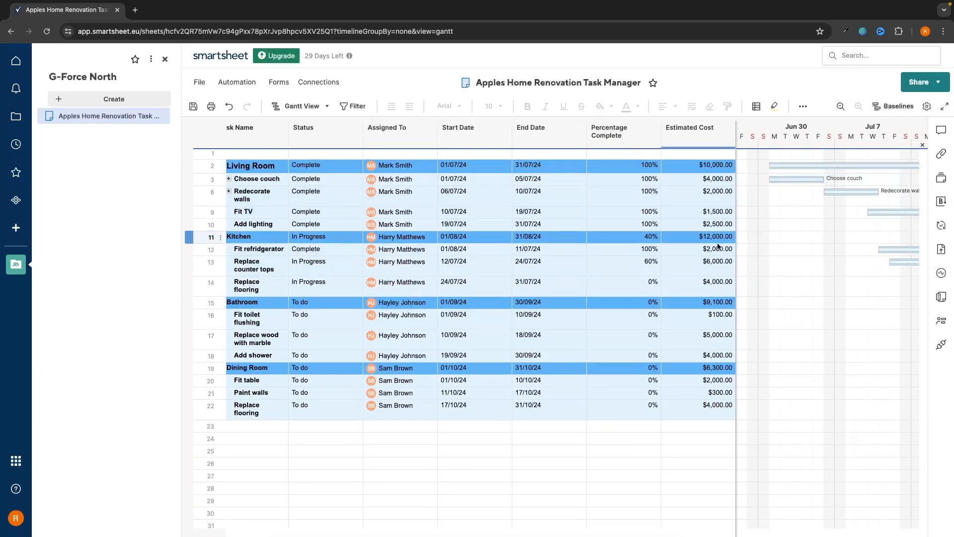
{"action": "scroll", "coordinate": [842, 272], "scroll_direction": "right", "scroll_amount": 3}
{"action": "scroll", "coordinate": [842, 274], "scroll_direction": "left", "scroll_amount": 10}
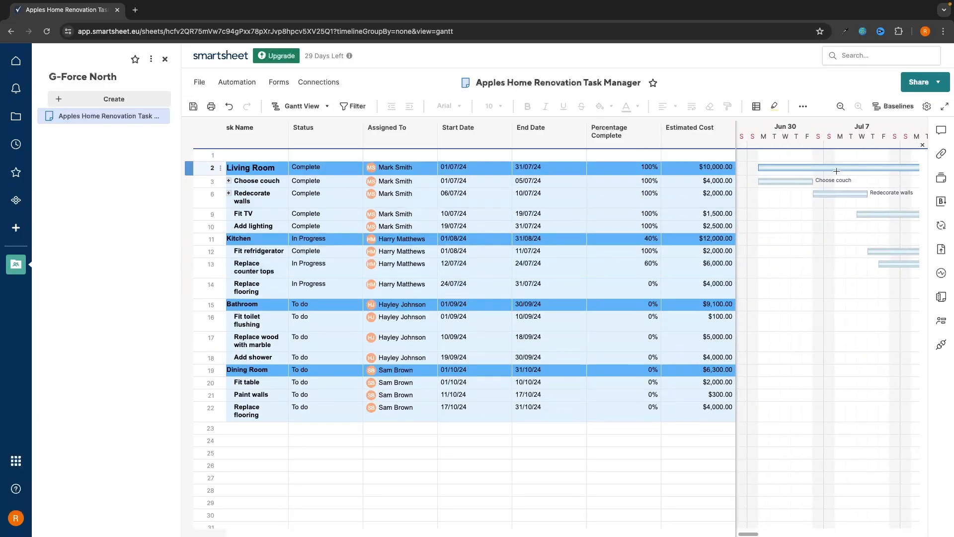
{"action": "scroll", "coordinate": [837, 171], "scroll_direction": "right", "scroll_amount": 10}
{"action": "scroll", "coordinate": [836, 170], "scroll_direction": "right", "scroll_amount": 3}
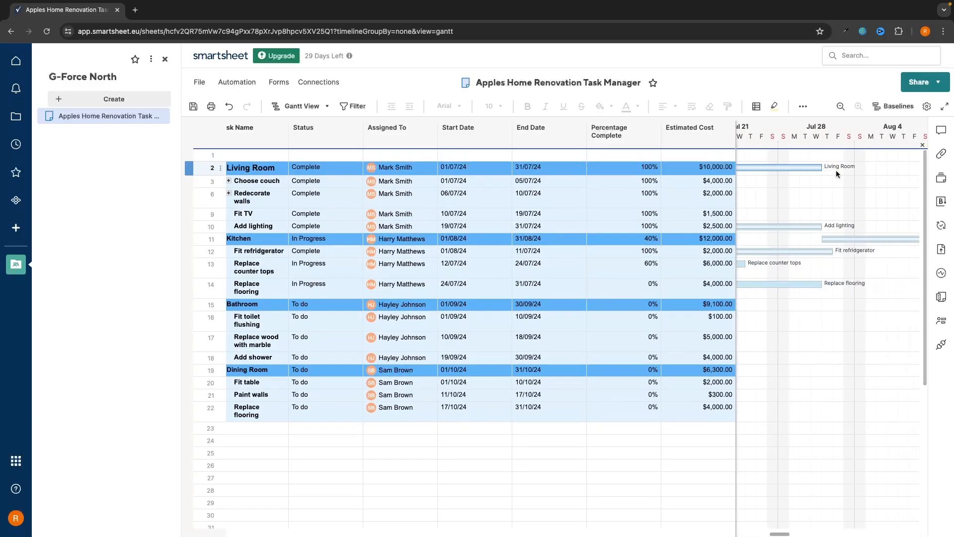
{"action": "scroll", "coordinate": [837, 165], "scroll_direction": "left", "scroll_amount": 5}
{"action": "scroll", "coordinate": [836, 165], "scroll_direction": "left", "scroll_amount": 3}
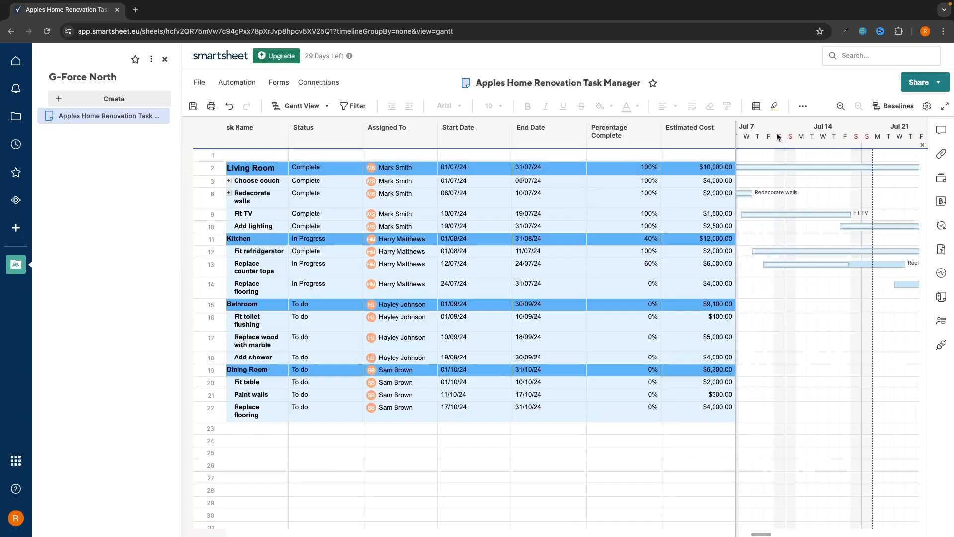
{"action": "scroll", "coordinate": [771, 180], "scroll_direction": "left", "scroll_amount": 4}
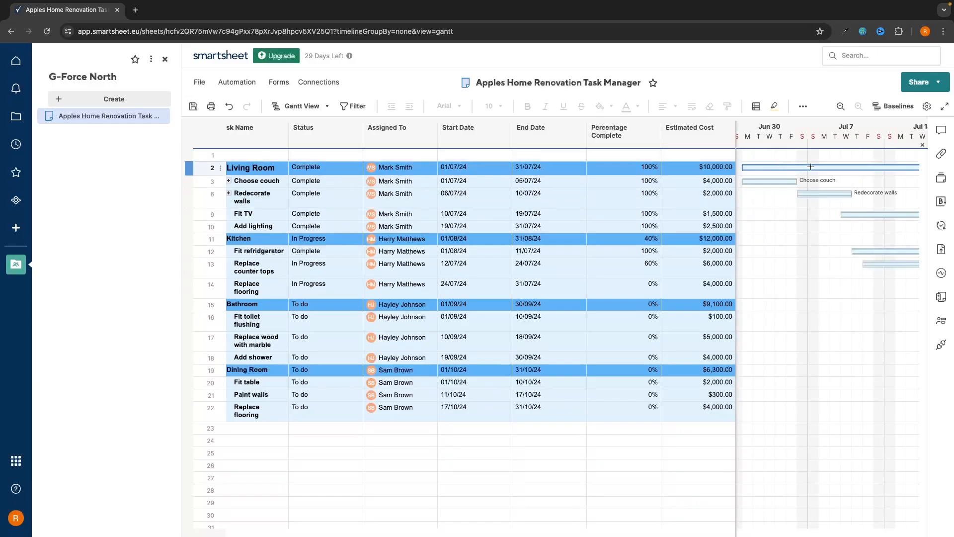
Change Choose couch's End Date to 10/07/24
{"action": "double_click", "coordinate": [522, 184]}
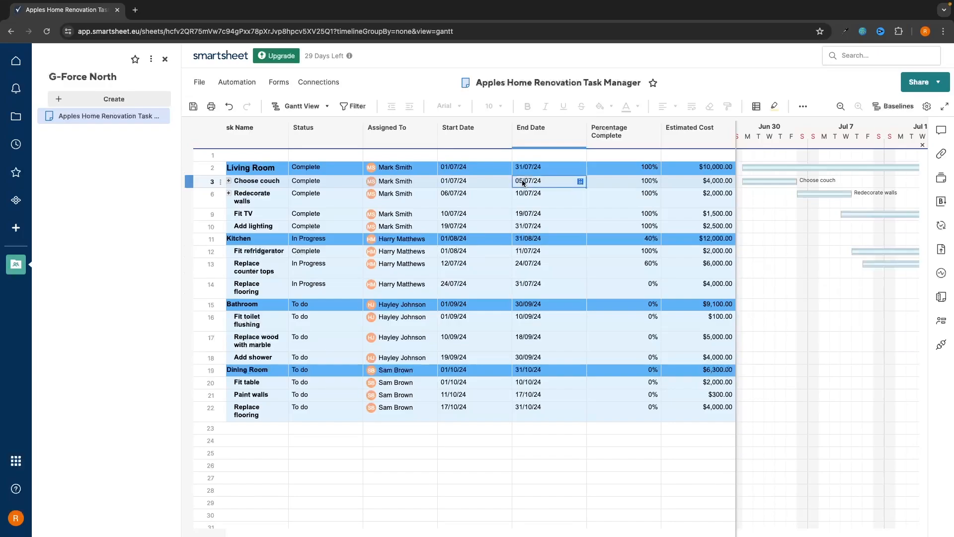
{"action": "left_click", "coordinate": [522, 182]}
{"action": "key", "text": "BackSpace"}
{"action": "key", "text": "BackSpace"}
{"action": "type", "text": "10"}
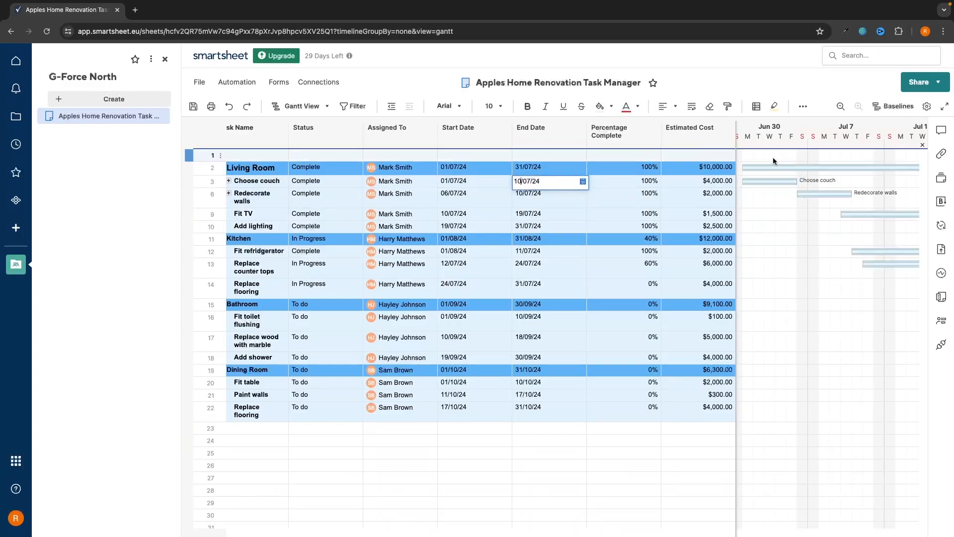
{"action": "key", "text": "Return"}
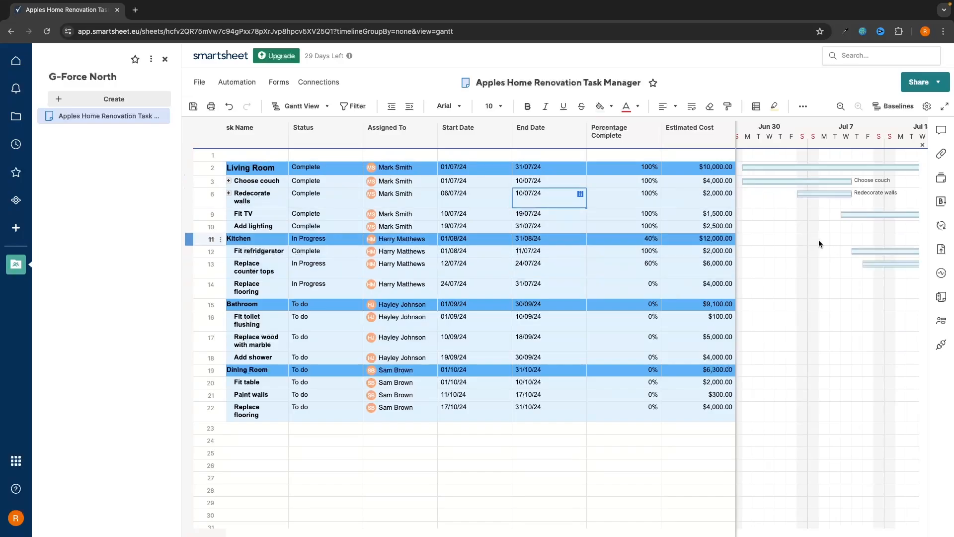
Switch the sheet to Card View, then to the Board status view
{"action": "left_click", "coordinate": [327, 107]}
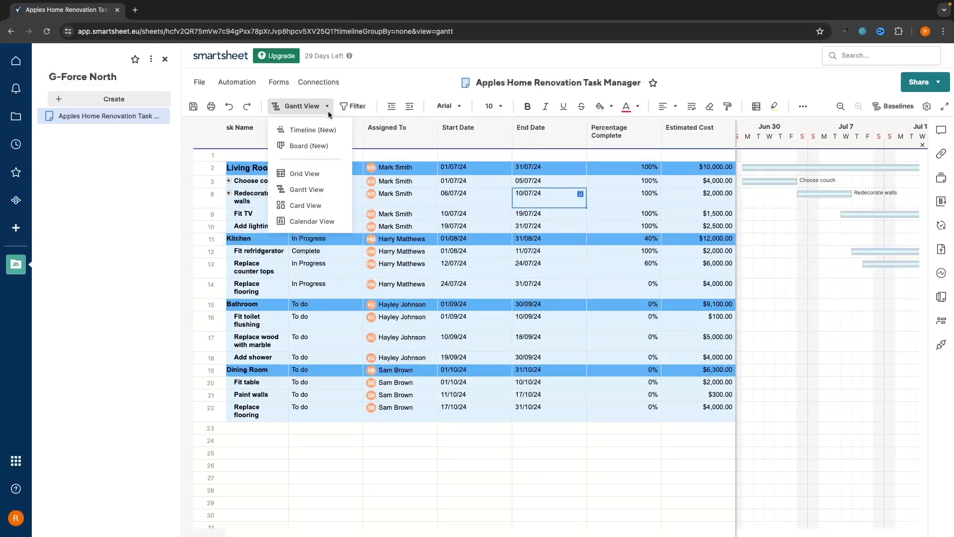
{"action": "left_click", "coordinate": [293, 205]}
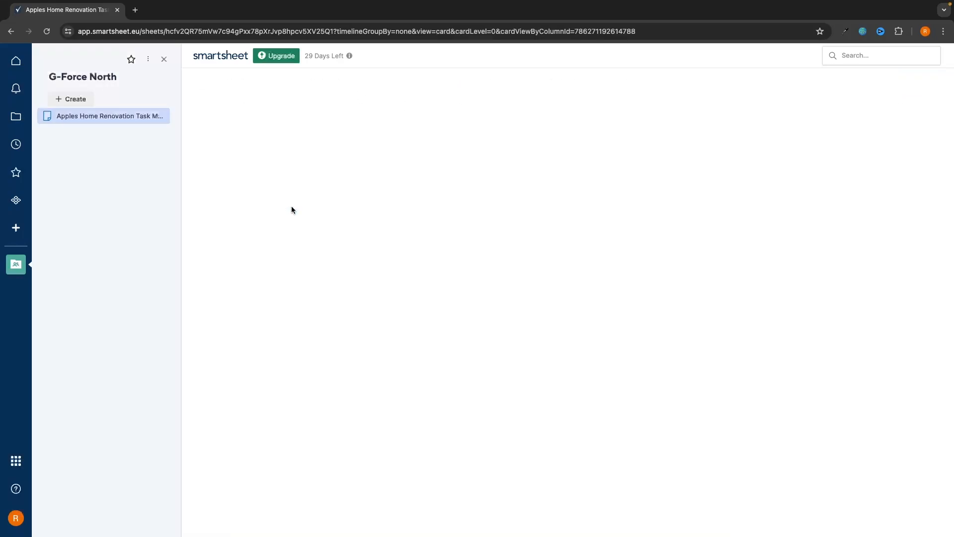
{"action": "left_click", "coordinate": [324, 106]}
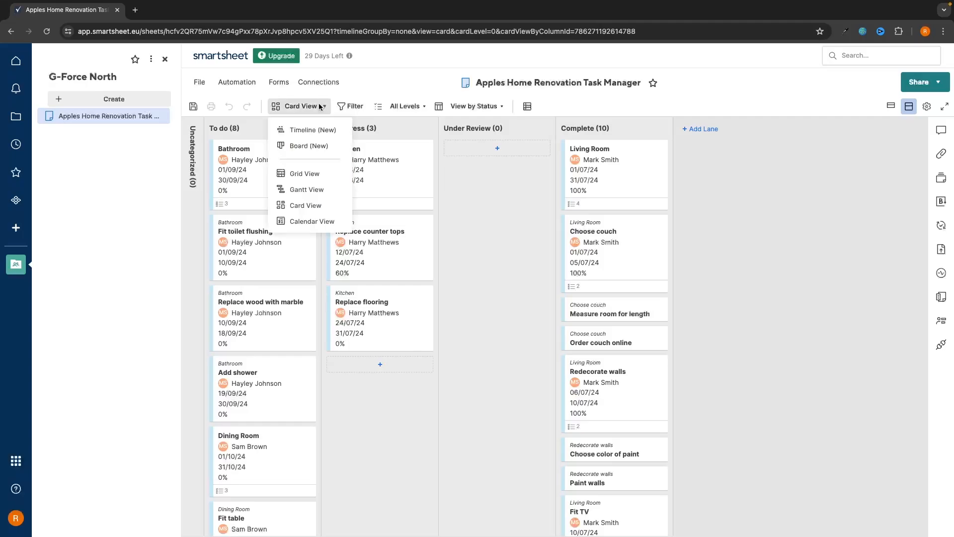
{"action": "left_click", "coordinate": [314, 143]}
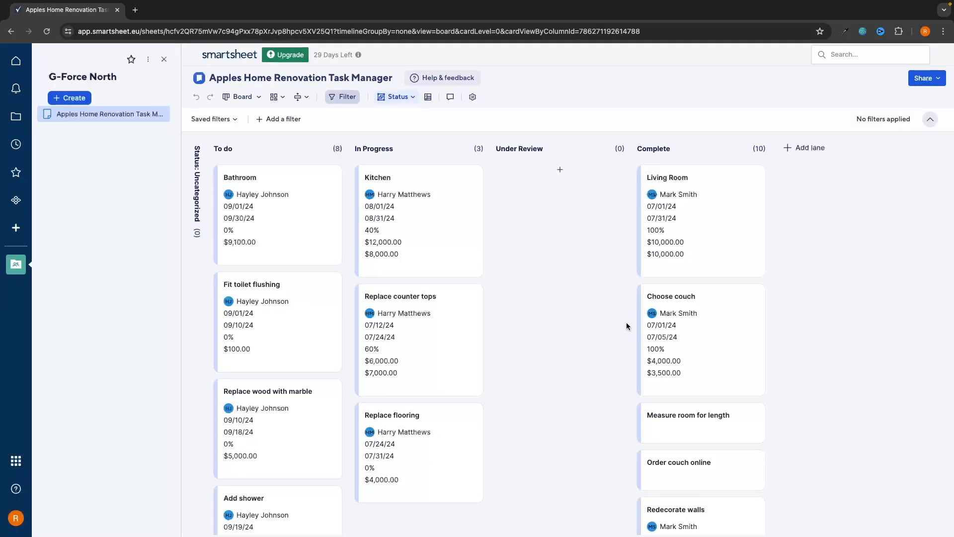
Switch to Card View again, then to Calendar View
{"action": "left_click", "coordinate": [242, 97]}
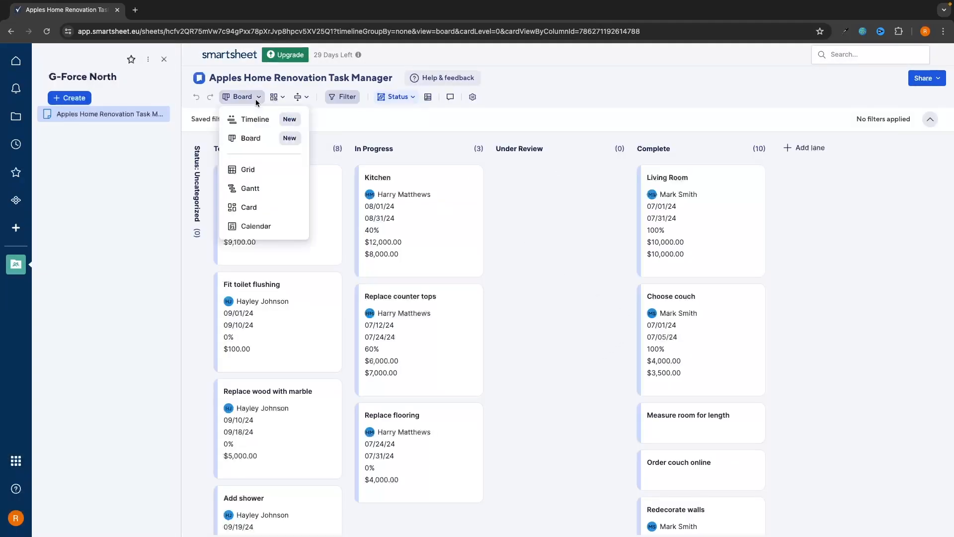
{"action": "left_click", "coordinate": [266, 204]}
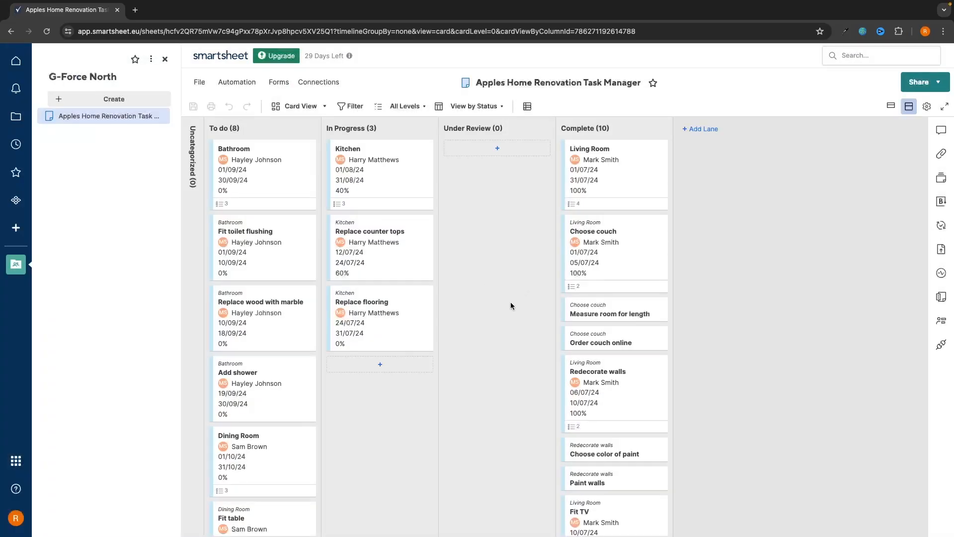
{"action": "left_click", "coordinate": [303, 106]}
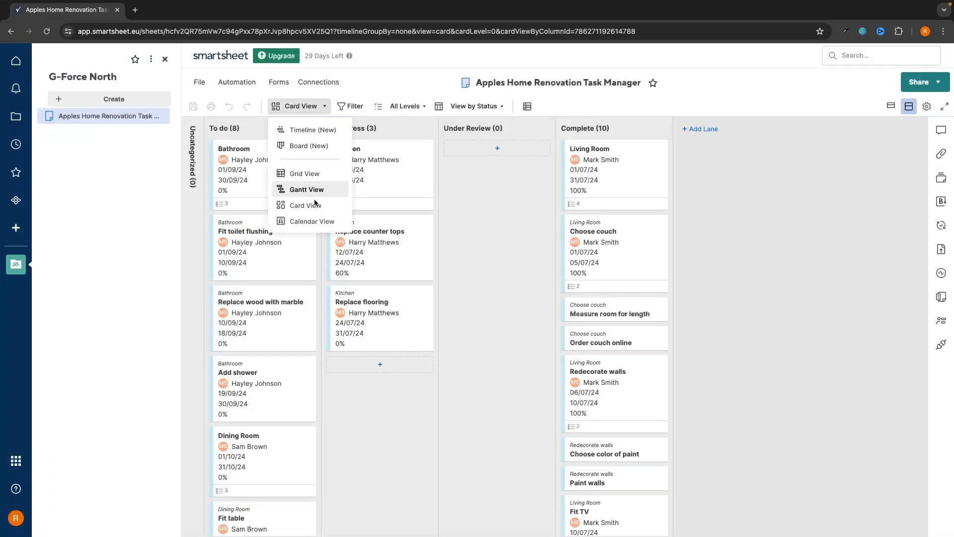
{"action": "left_click", "coordinate": [310, 219]}
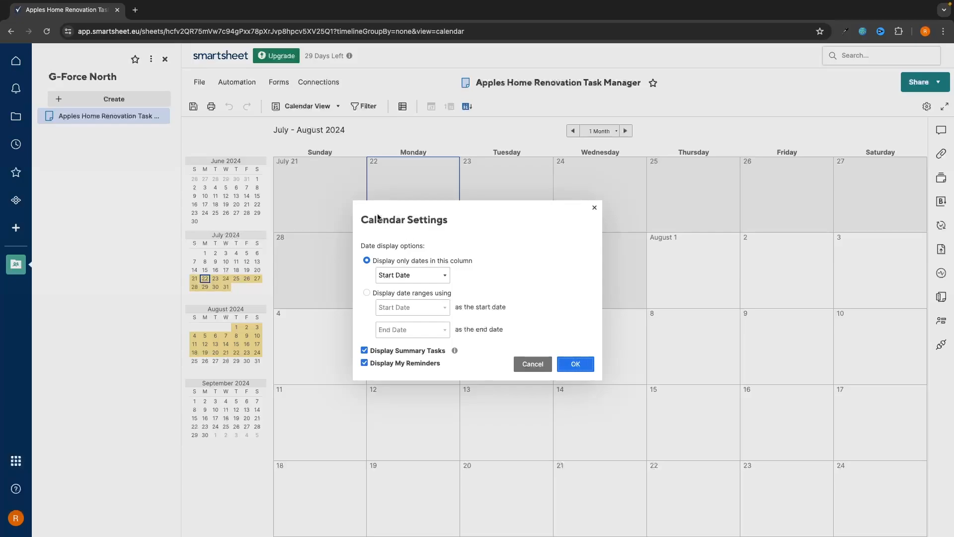
Try date-range display, then set the calendar to show only End Date column dates
{"action": "left_click", "coordinate": [382, 294]}
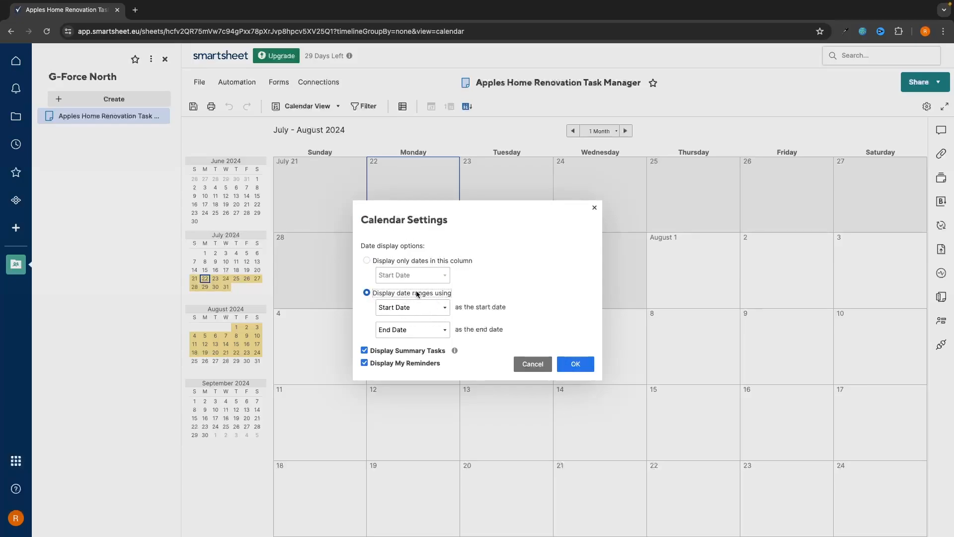
{"action": "left_click", "coordinate": [575, 364]}
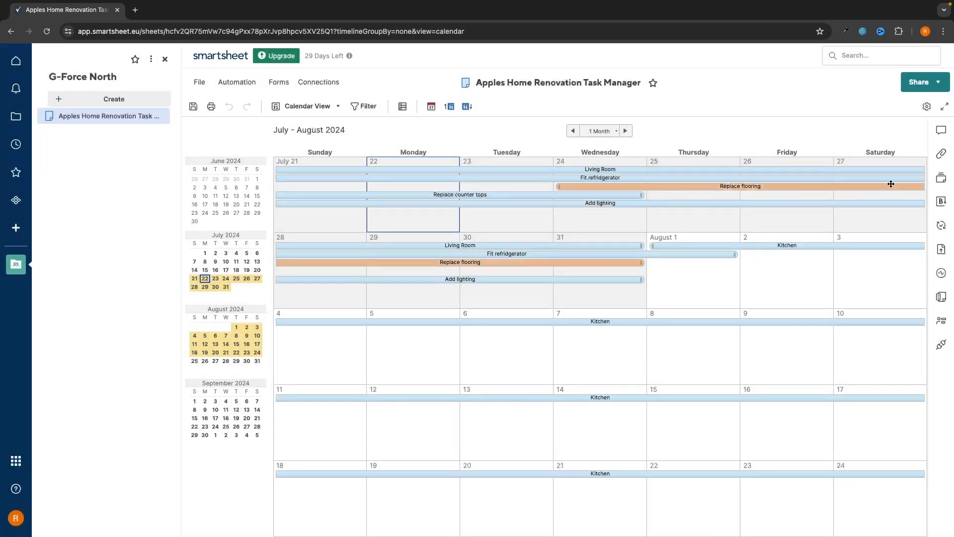
{"action": "left_click", "coordinate": [927, 107]}
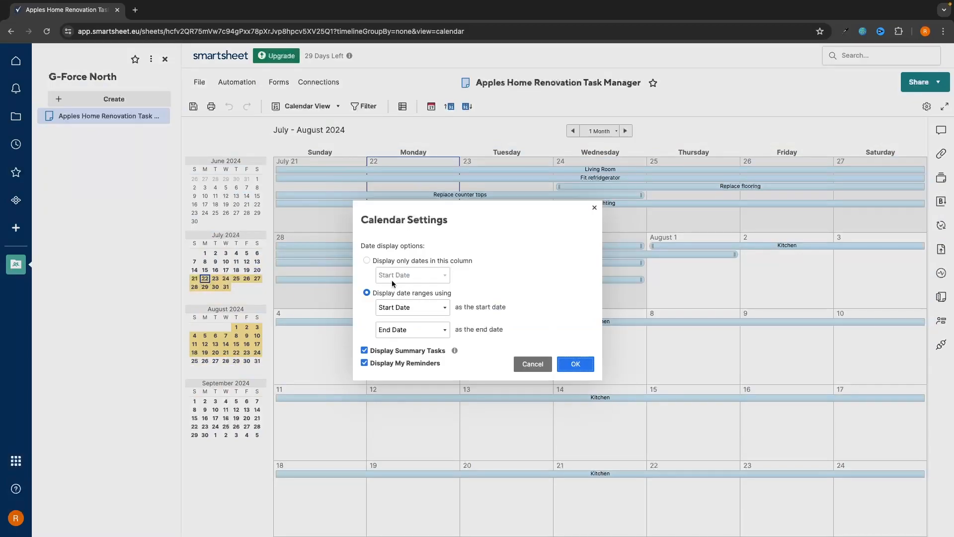
{"action": "left_click", "coordinate": [367, 260]}
{"action": "left_click", "coordinate": [412, 275]}
{"action": "left_click", "coordinate": [396, 298]}
{"action": "left_click", "coordinate": [562, 364]}
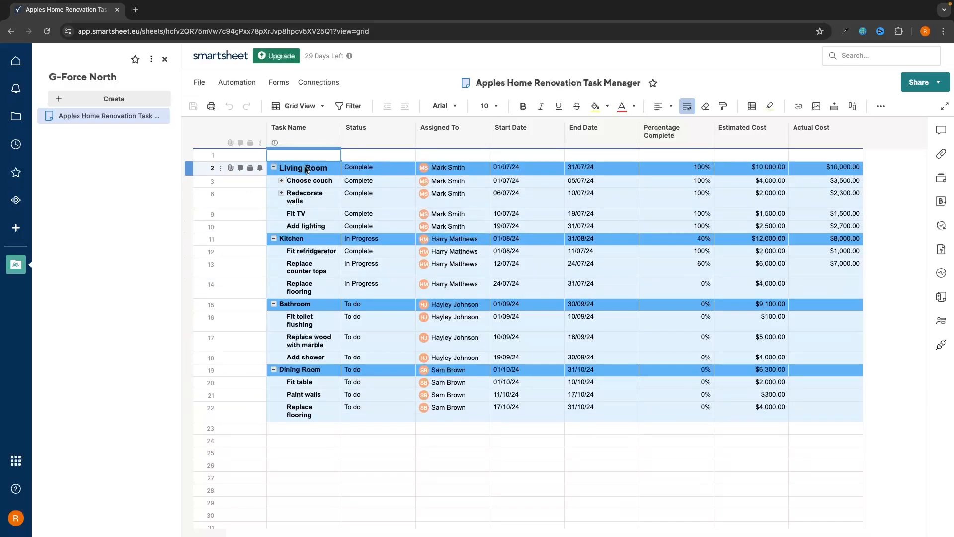
Select blocks of Bathroom and Dining Room task cells, clear the selection, then open G-Force North
{"action": "left_click_drag", "start_coordinate": [304, 168], "coordinate": [604, 299]}
{"action": "left_click", "coordinate": [495, 338]}
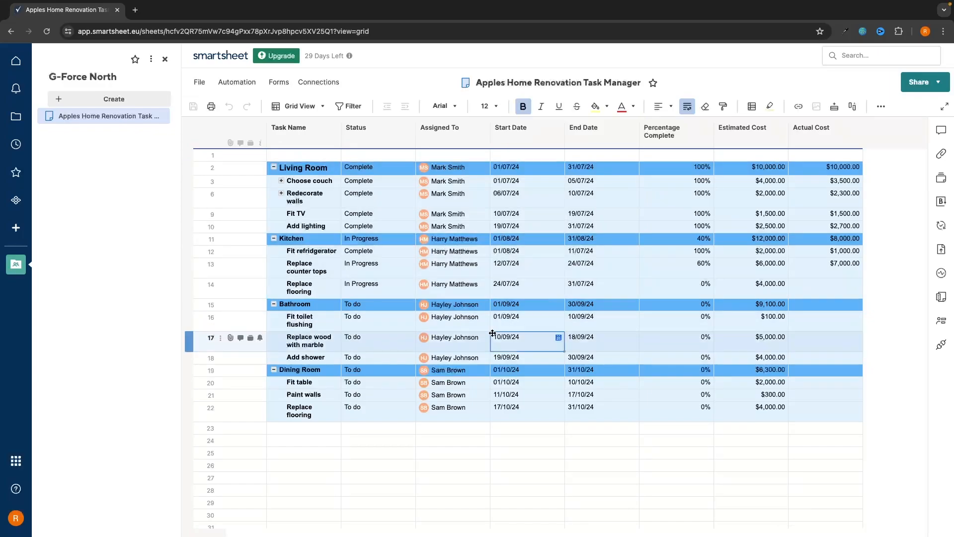
{"action": "left_click_drag", "start_coordinate": [314, 305], "coordinate": [491, 451]}
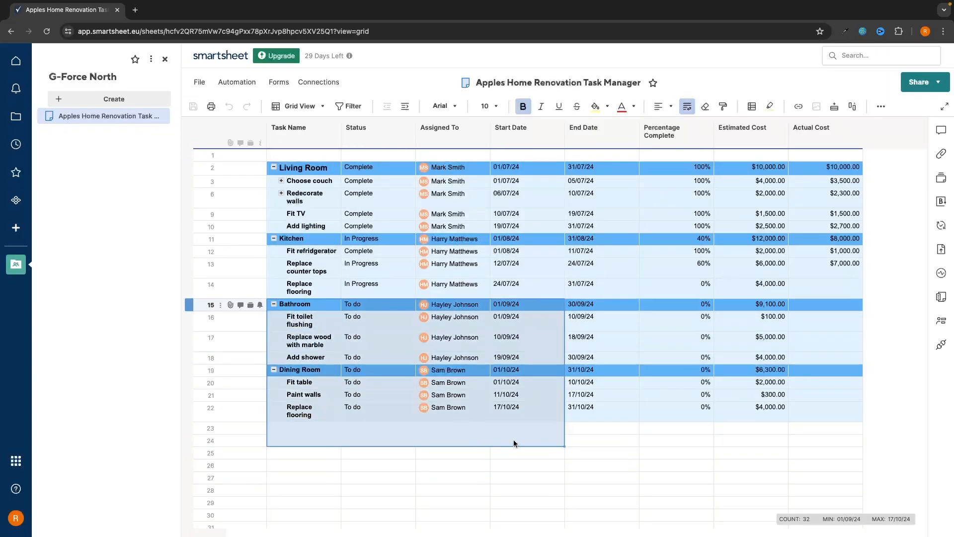
{"action": "left_click", "coordinate": [527, 491]}
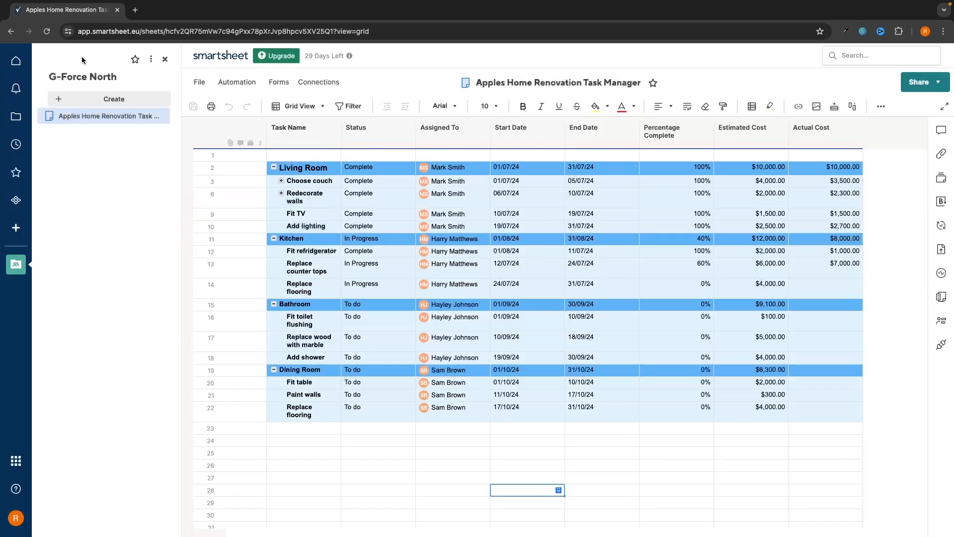
{"action": "left_click", "coordinate": [12, 121]}
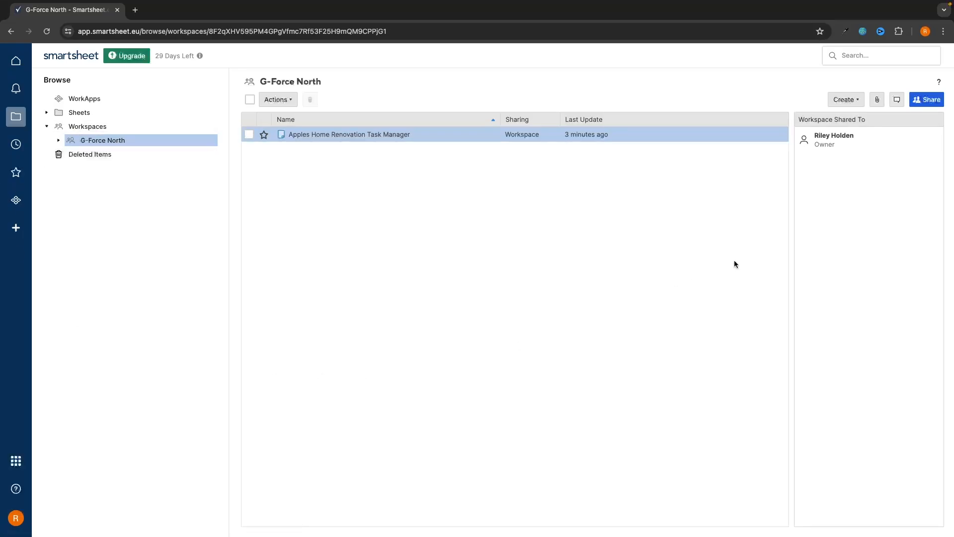
Create a row report named 'To Do Tasks Report' from the Create menu
{"action": "left_click", "coordinate": [846, 100]}
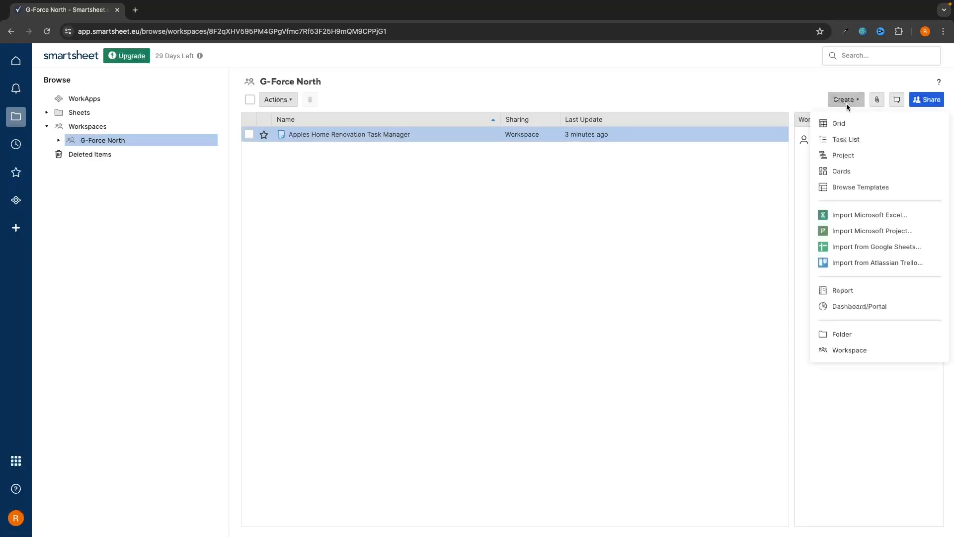
{"action": "left_click", "coordinate": [845, 293]}
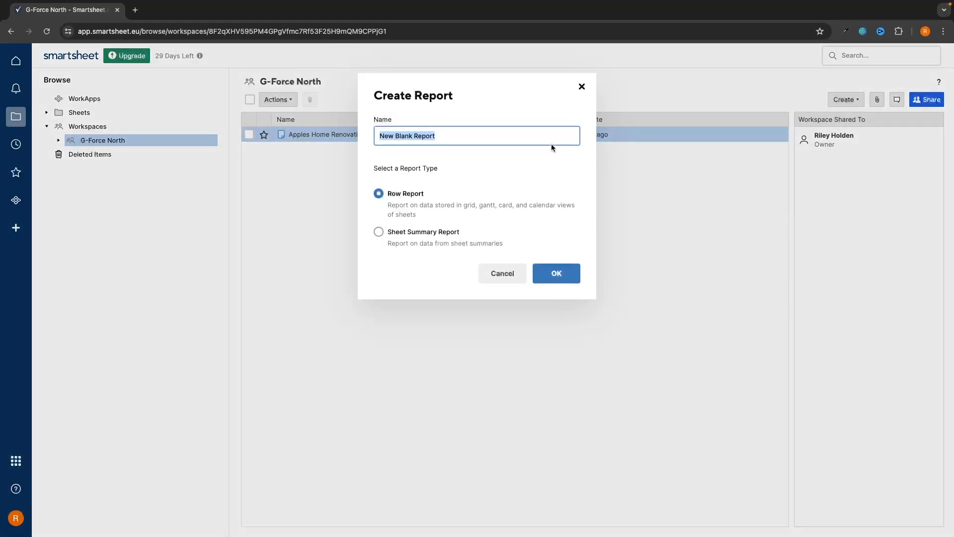
{"action": "type", "text": "T"}
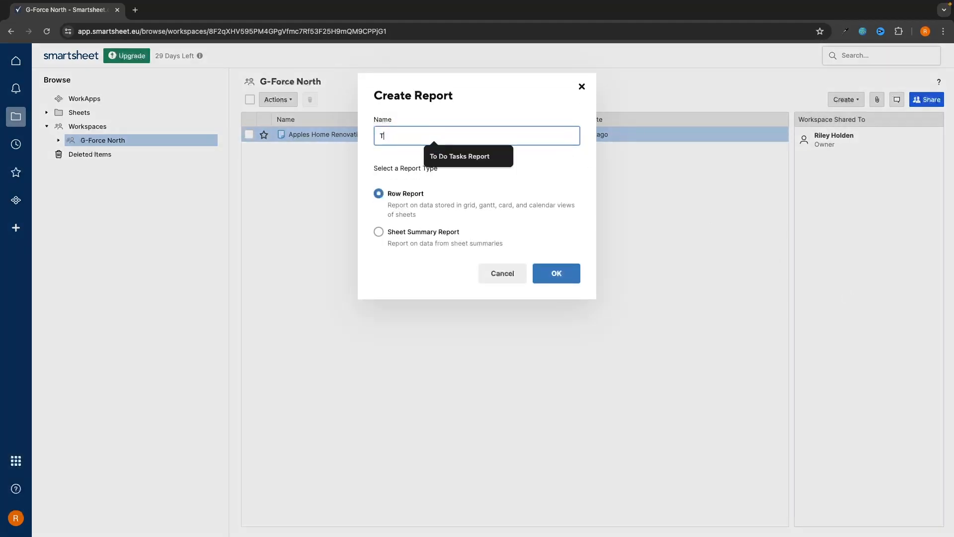
{"action": "type", "text": "o Do Tasks T"}
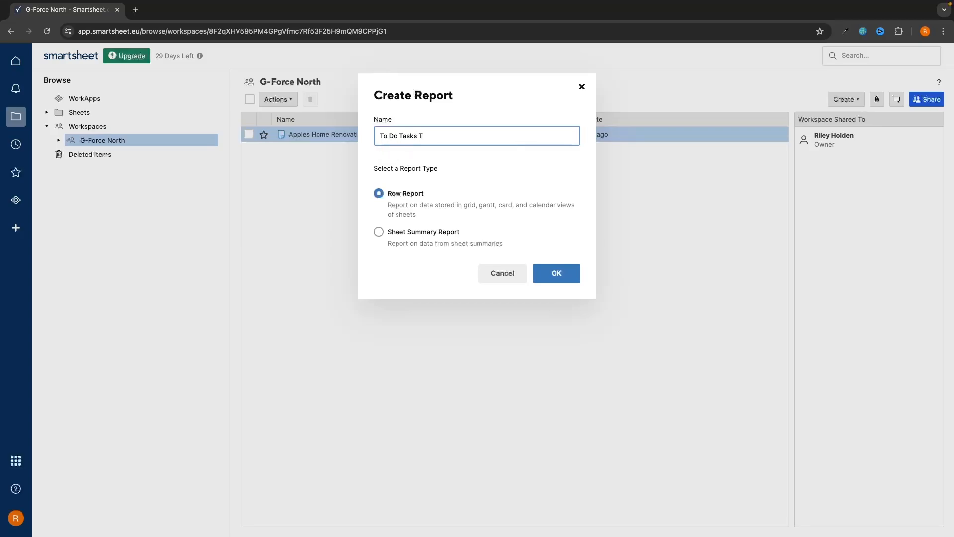
{"action": "key", "text": "BackSpace"}
{"action": "type", "text": "Repor"}
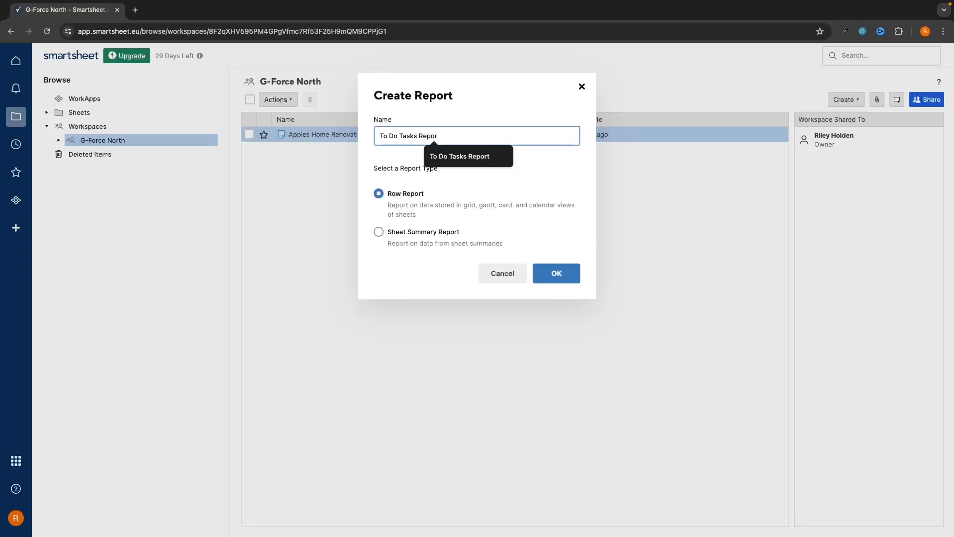
{"action": "type", "text": "t"}
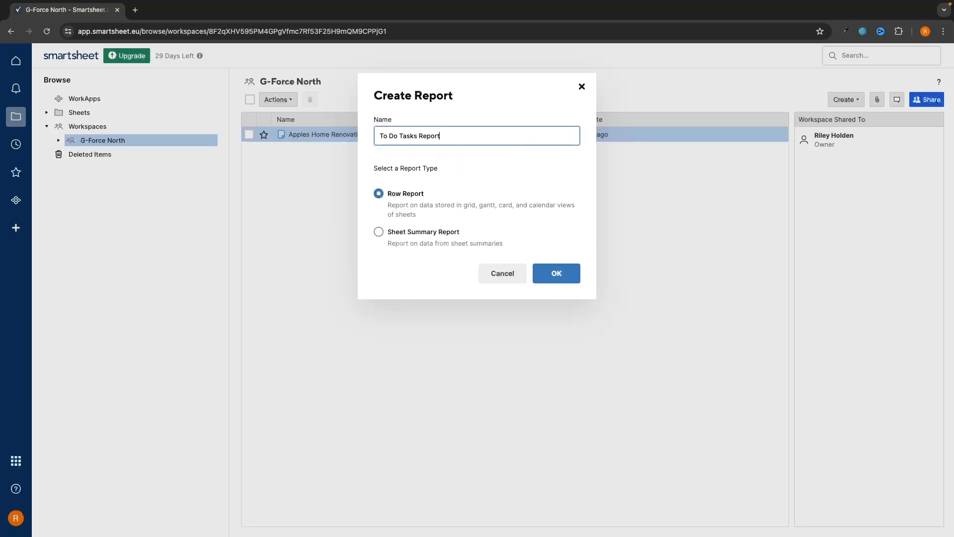
{"action": "left_click", "coordinate": [555, 279]}
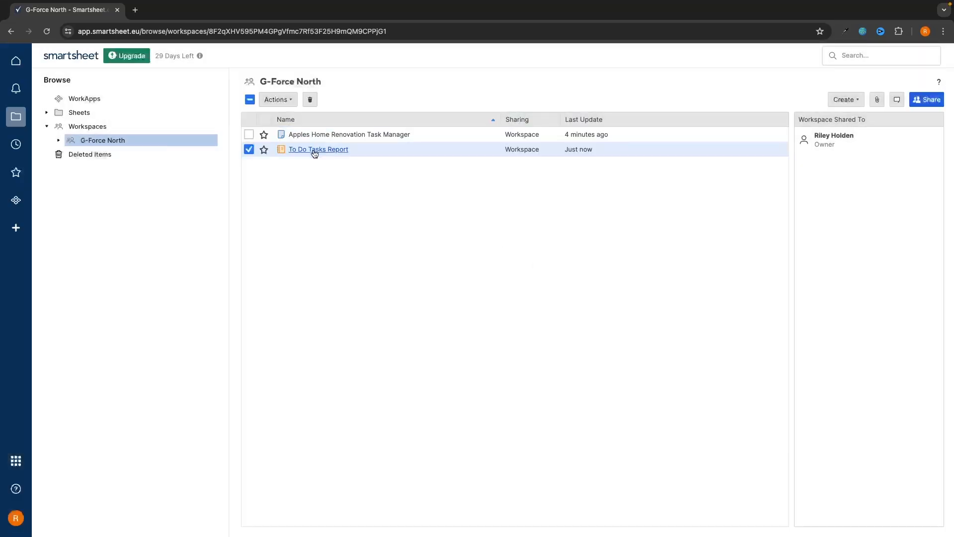
Open To Do Tasks Report and pick Apples Home Renovation Task Manager as its source sheet
{"action": "left_click", "coordinate": [319, 150]}
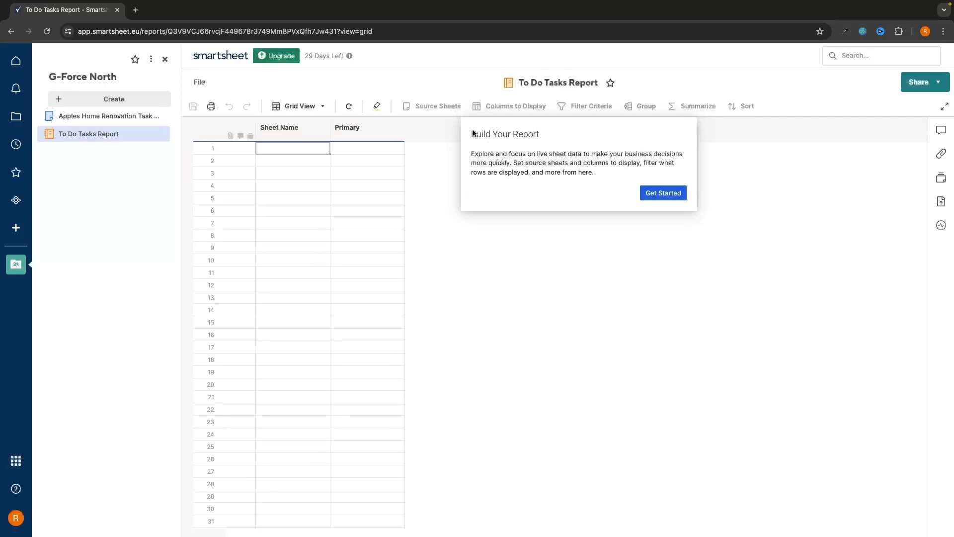
{"action": "left_click", "coordinate": [651, 195]}
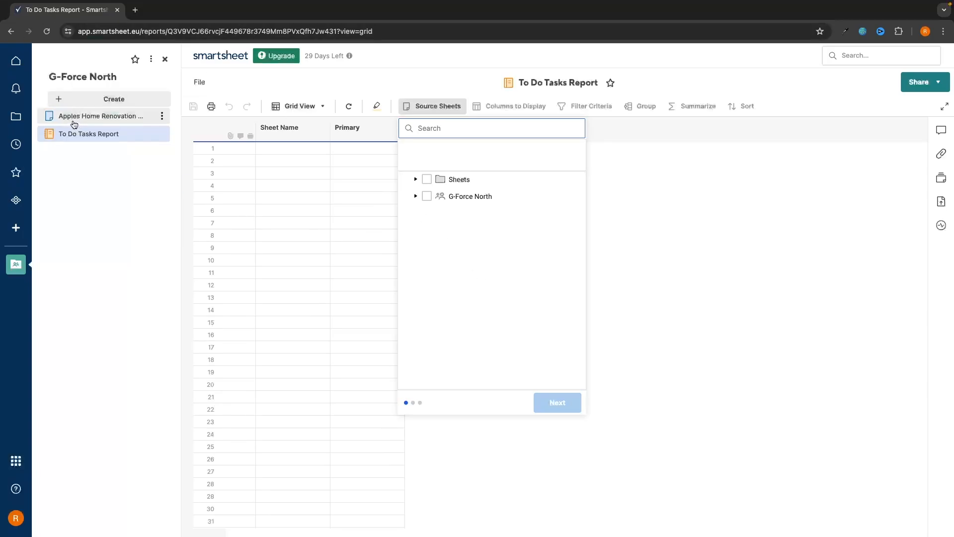
{"action": "left_click", "coordinate": [416, 195]}
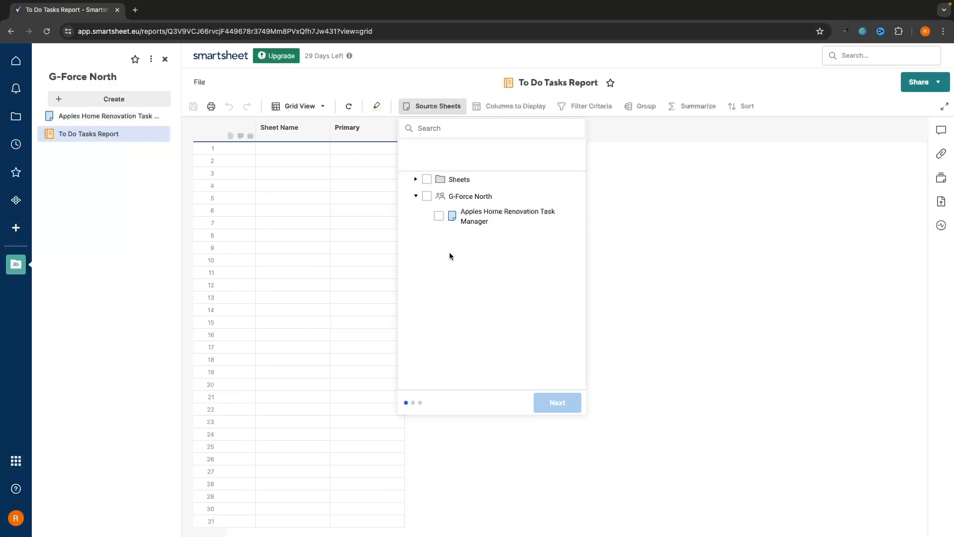
{"action": "left_click", "coordinate": [480, 221]}
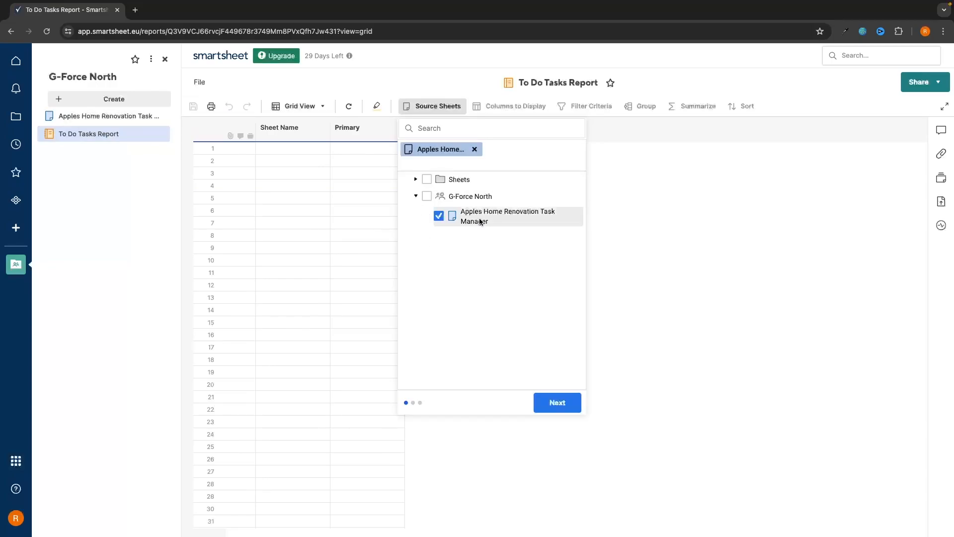
{"action": "left_click", "coordinate": [557, 403]}
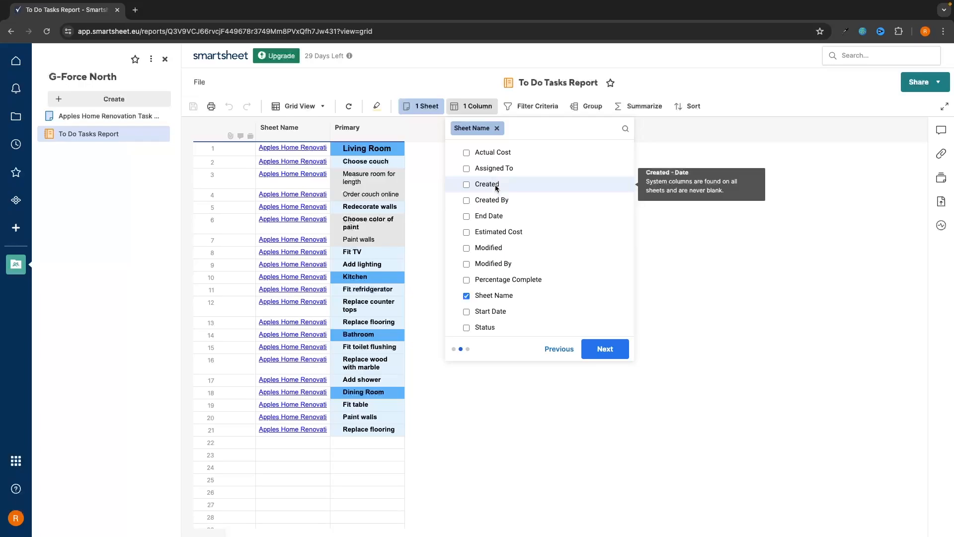
Replace Sheet Name with Status, Start/End Date, Percentage Complete, Actual/Estimated Cost and Assigned To
{"action": "left_click", "coordinate": [490, 296]}
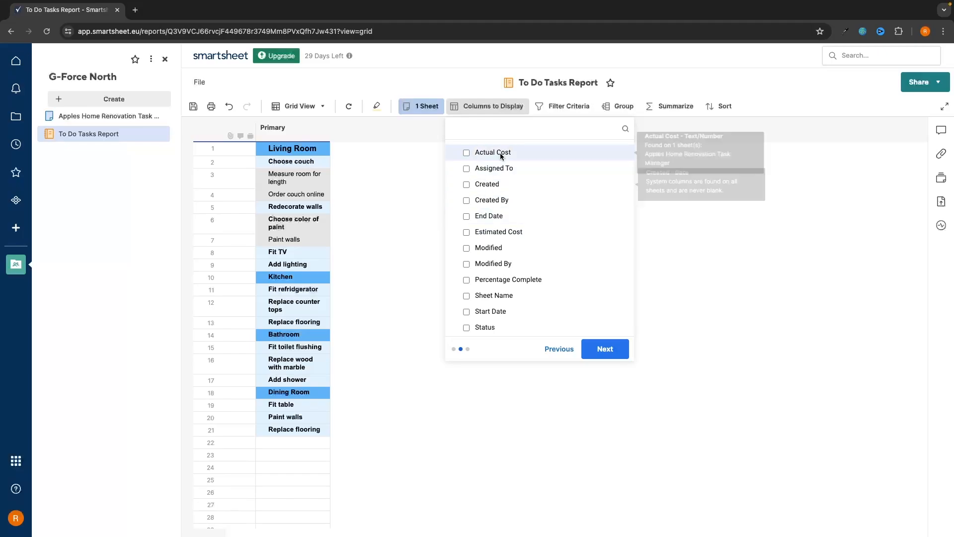
{"action": "left_click", "coordinate": [487, 327]}
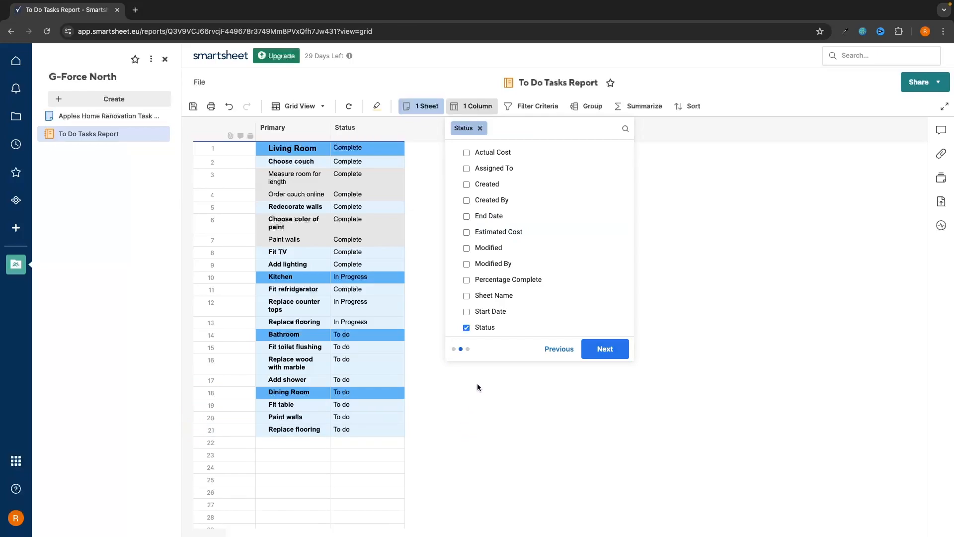
{"action": "left_click", "coordinate": [492, 311]}
{"action": "left_click", "coordinate": [491, 218]}
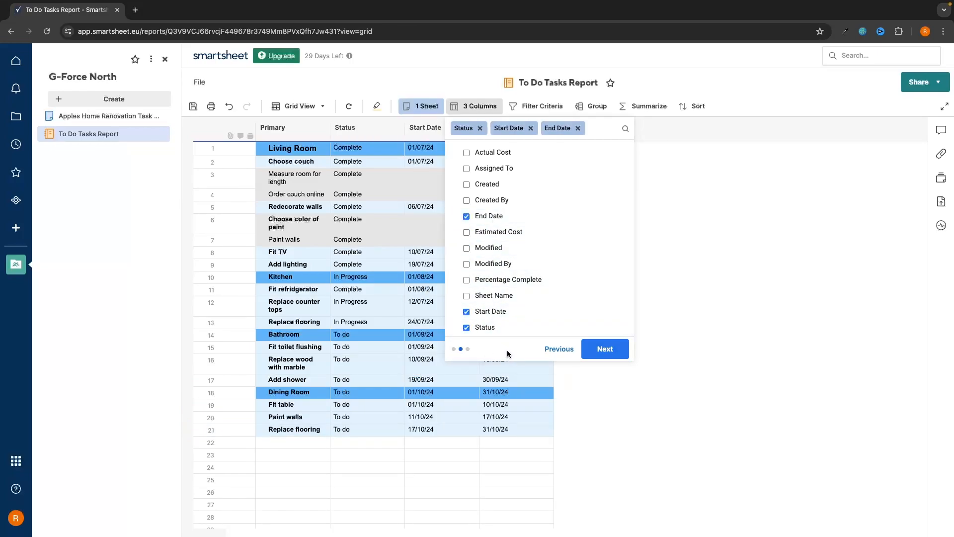
{"action": "left_click", "coordinate": [503, 279]}
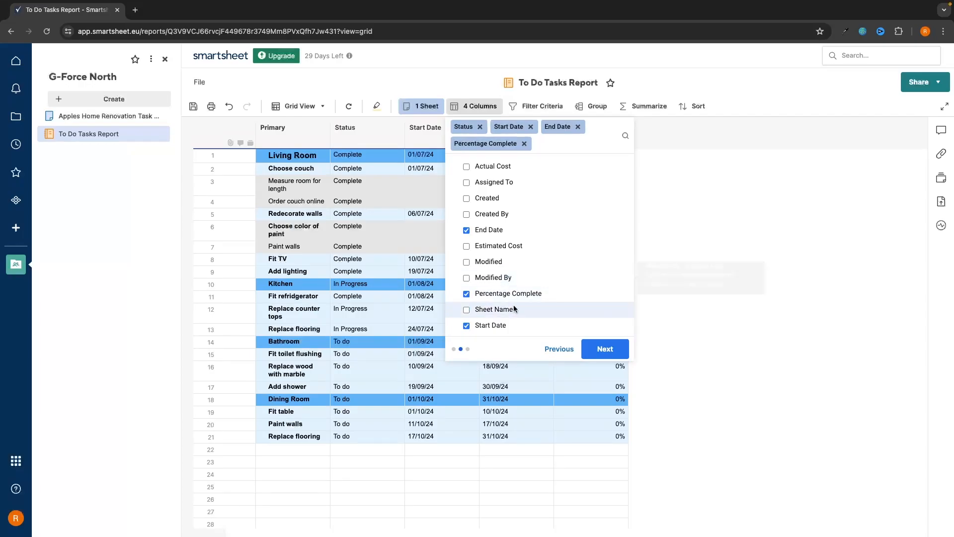
{"action": "left_click", "coordinate": [499, 165]}
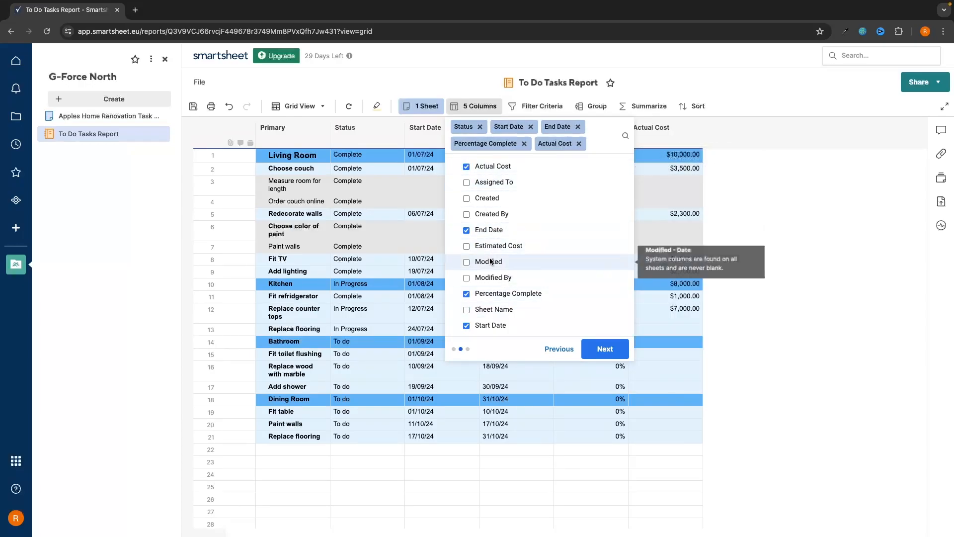
{"action": "left_click", "coordinate": [492, 246]}
{"action": "left_click", "coordinate": [466, 200]}
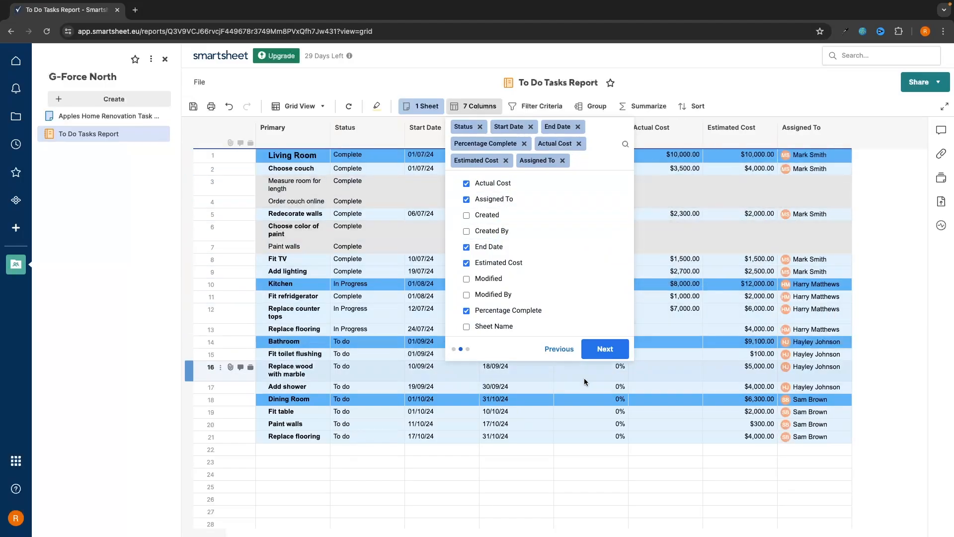
{"action": "left_click", "coordinate": [605, 349]}
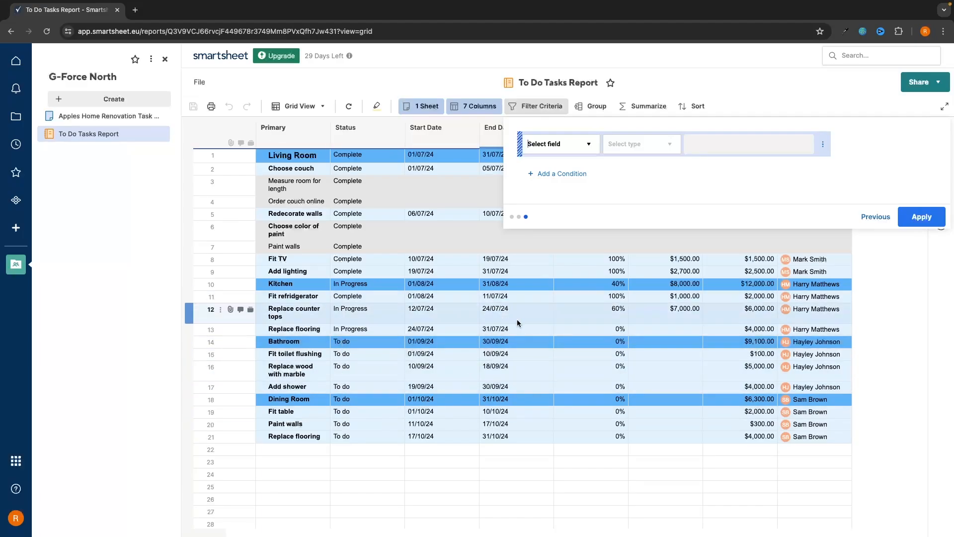
Filter the report to rows whose Status contains 'To do'
{"action": "left_click", "coordinate": [586, 153]}
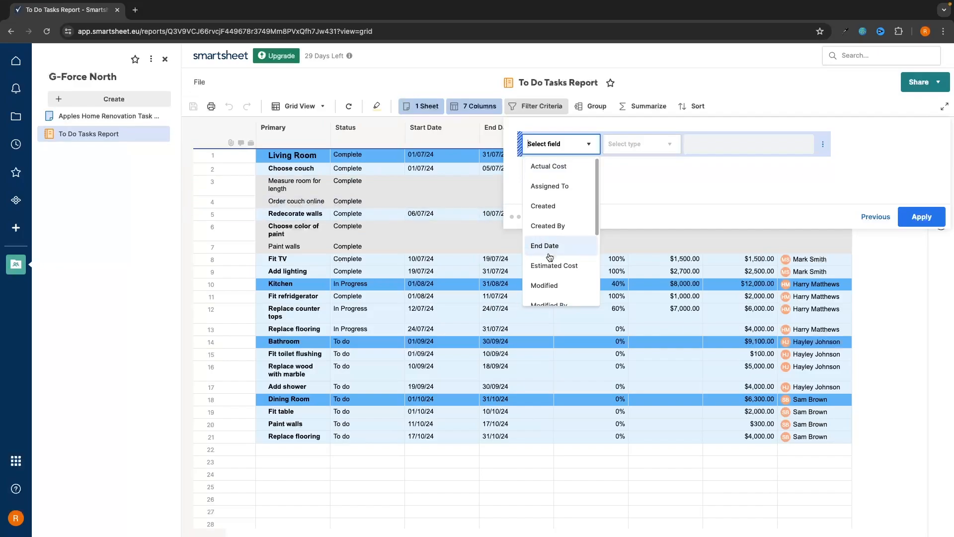
{"action": "scroll", "coordinate": [551, 268], "scroll_direction": "down", "scroll_amount": 3}
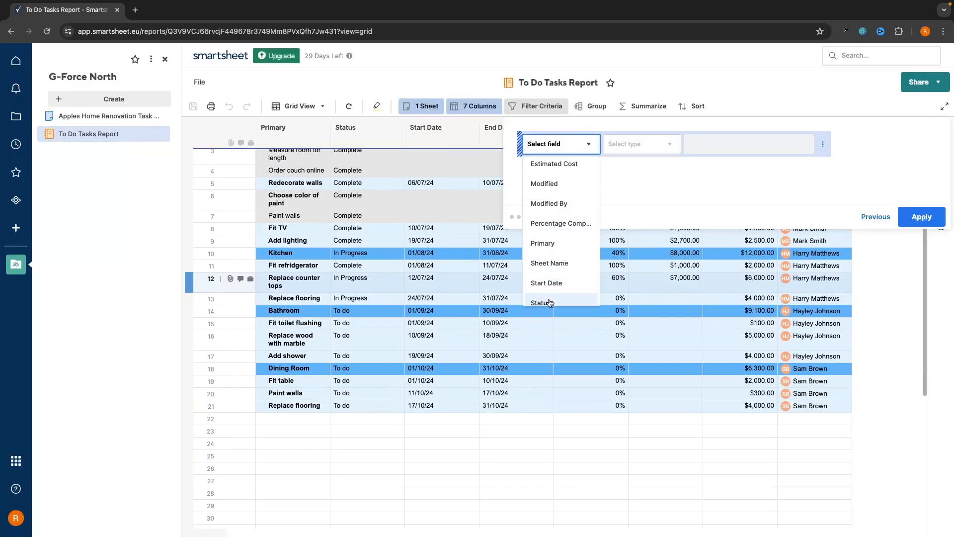
{"action": "left_click", "coordinate": [550, 304]}
{"action": "left_click", "coordinate": [646, 144]}
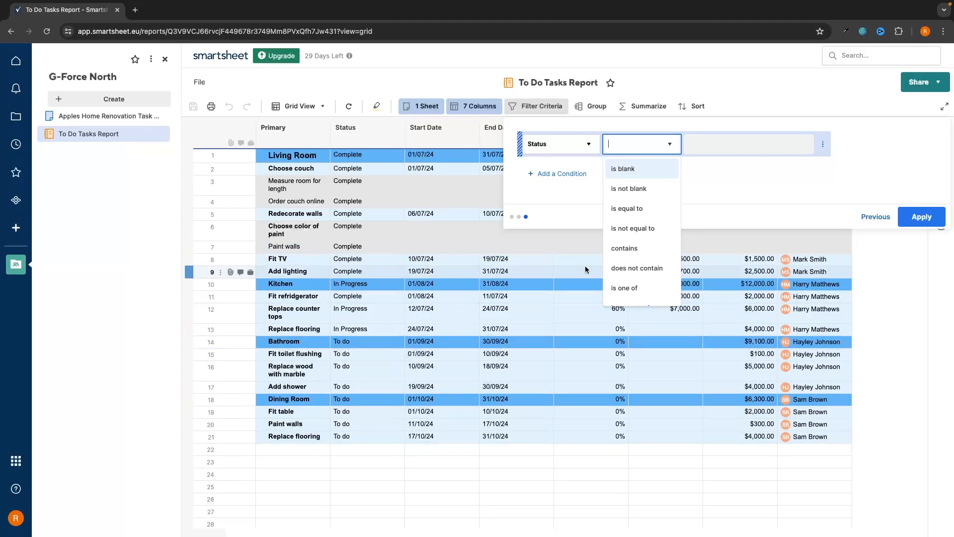
{"action": "left_click", "coordinate": [630, 250]}
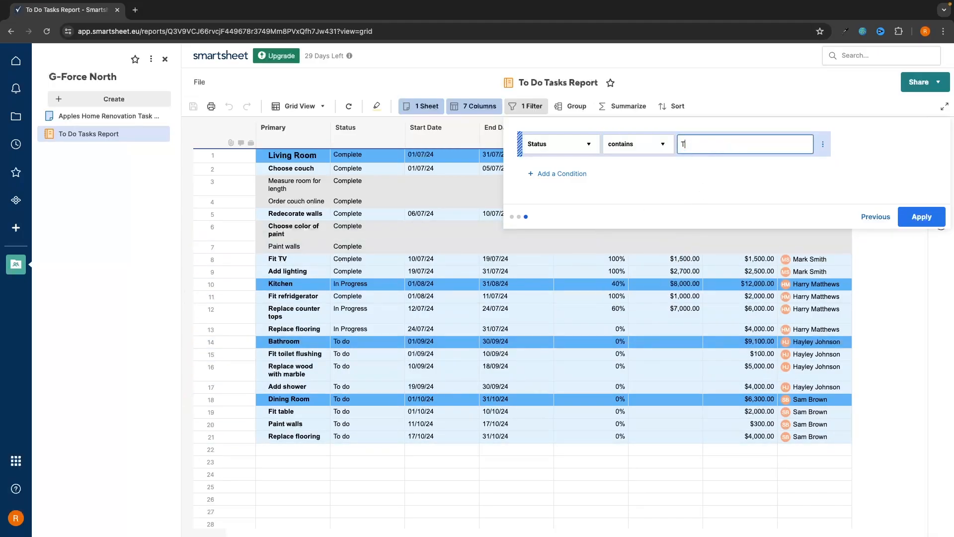
{"action": "left_click", "coordinate": [923, 218]}
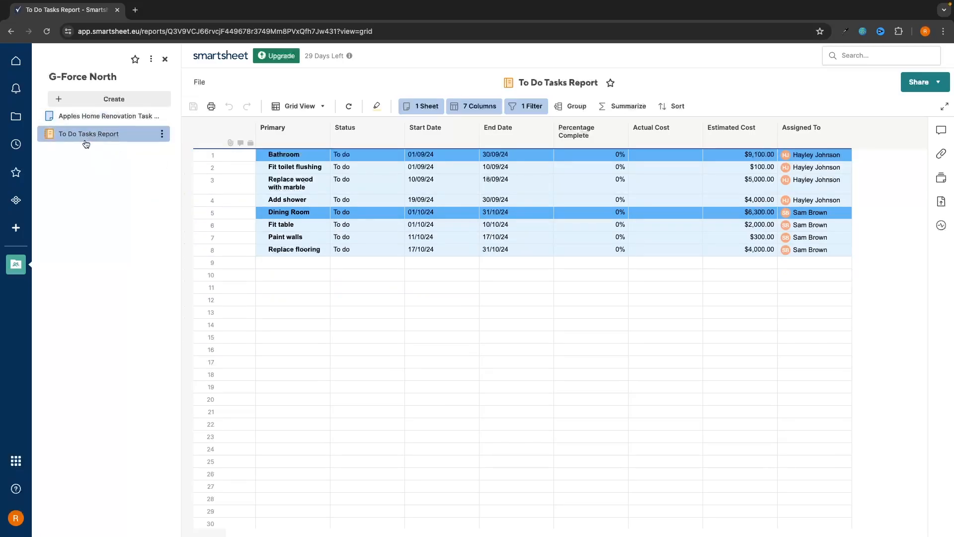
Open the task manager sheet, check the To Do Tasks Report, and return to the sheet
{"action": "left_click", "coordinate": [105, 116]}
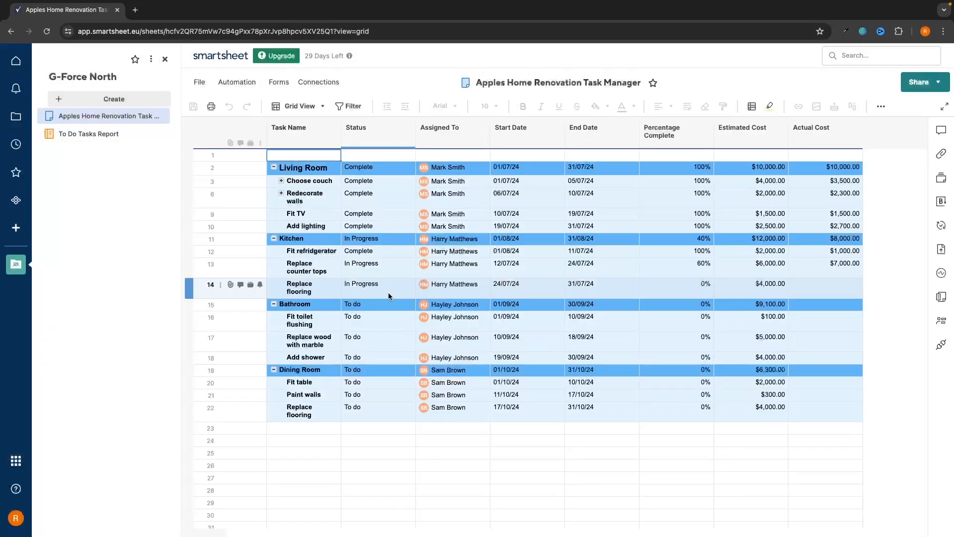
{"action": "scroll", "coordinate": [530, 385], "scroll_direction": "up", "scroll_amount": 1}
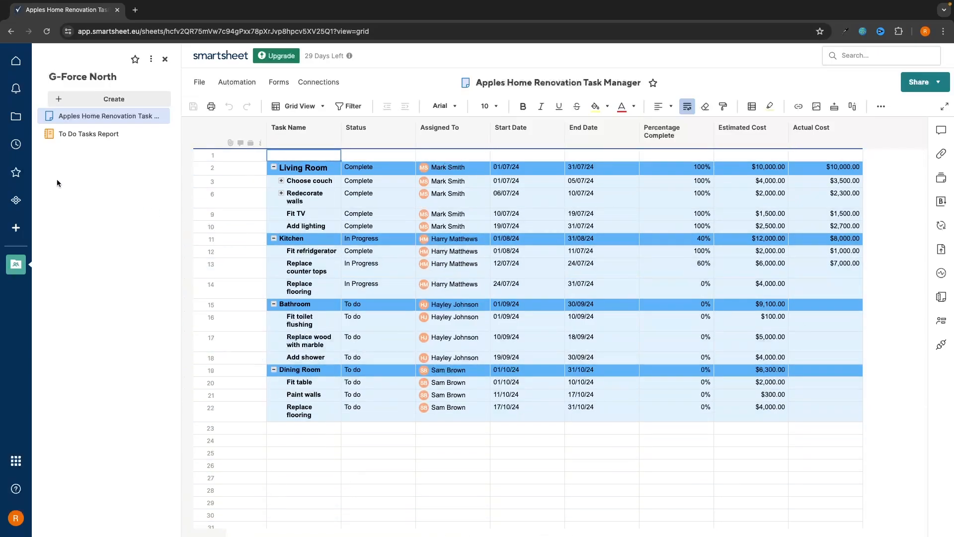
{"action": "left_click", "coordinate": [84, 135]}
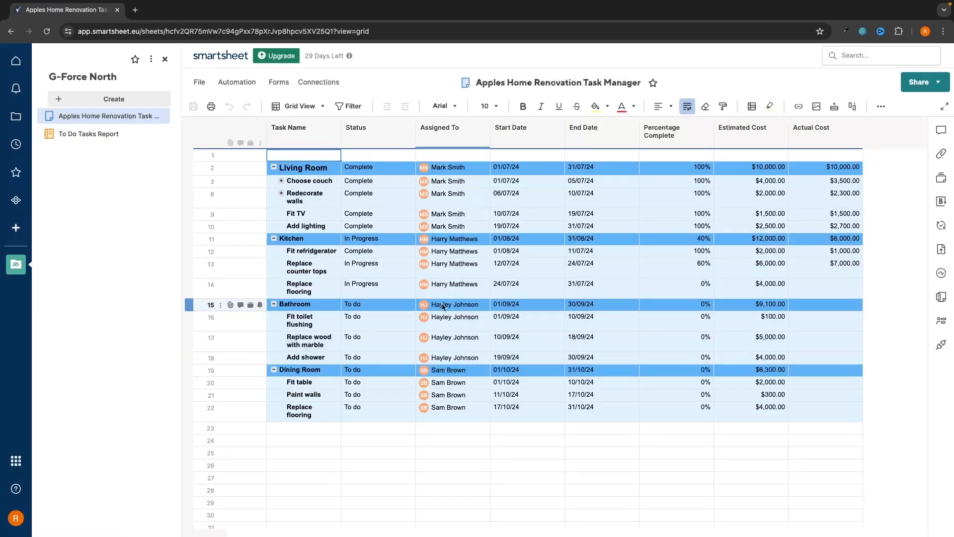
{"action": "left_click", "coordinate": [107, 116]}
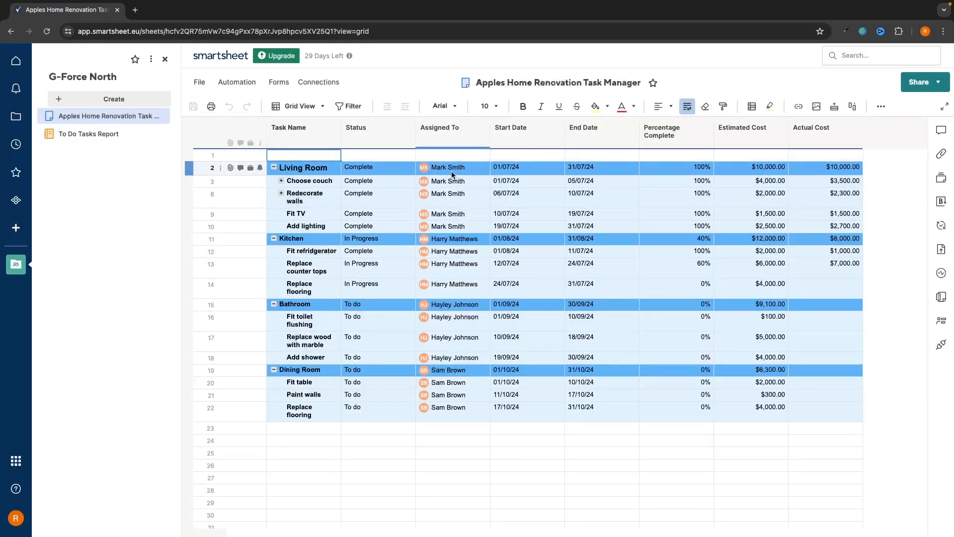
Select the assignee cells for rows 2–10 and bring up the Create > Report type choices
{"action": "left_click_drag", "start_coordinate": [451, 172], "coordinate": [451, 205]}
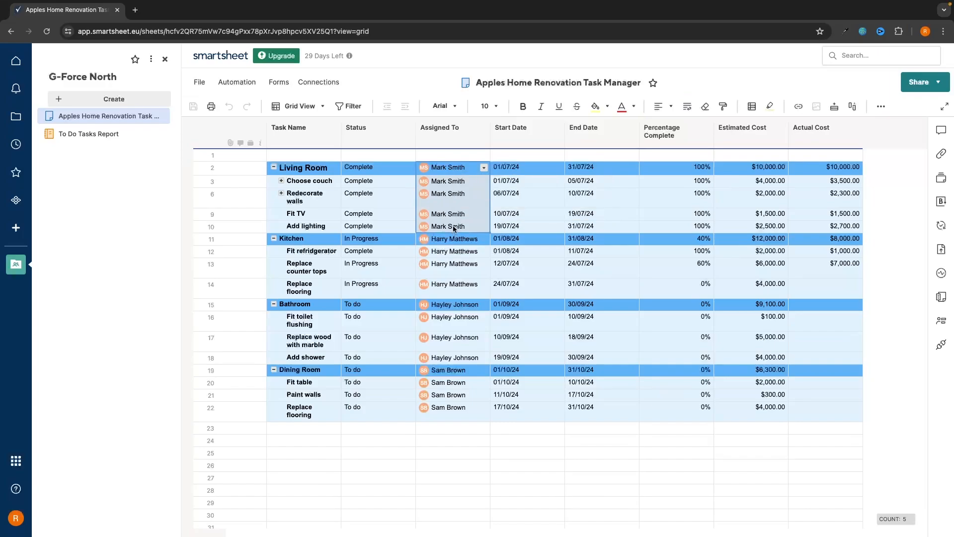
{"action": "left_click", "coordinate": [450, 155]}
{"action": "left_click_drag", "start_coordinate": [447, 169], "coordinate": [448, 227]}
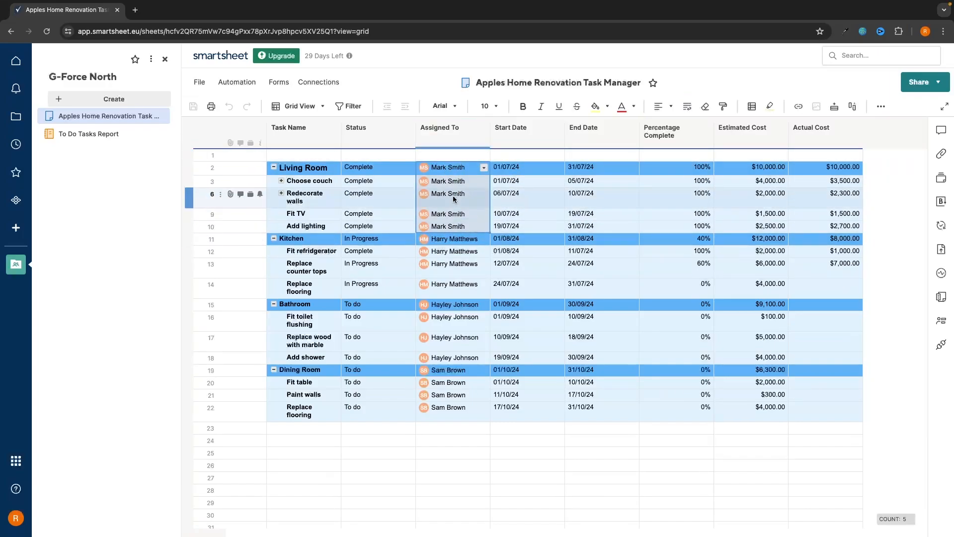
{"action": "left_click", "coordinate": [450, 158]}
{"action": "left_click", "coordinate": [112, 99]}
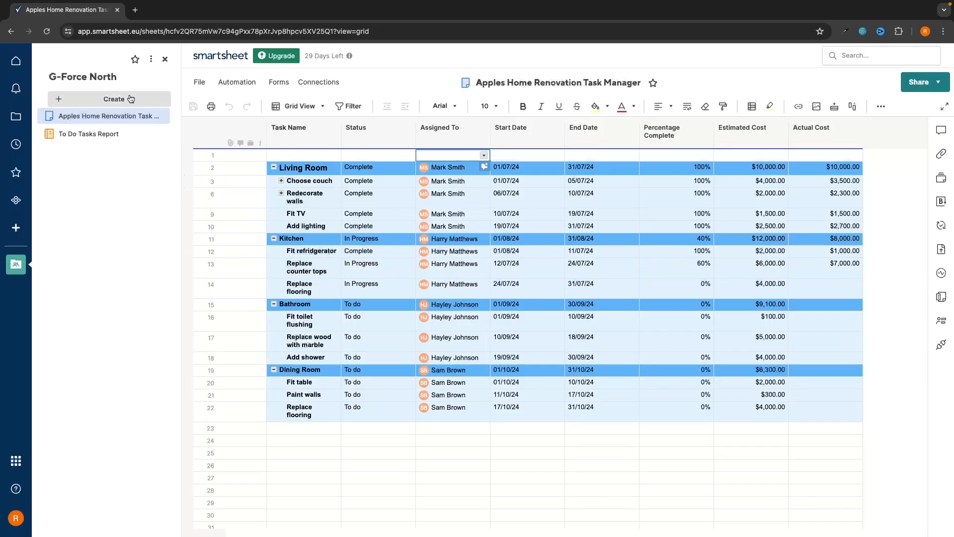
{"action": "mouse_move", "coordinate": [83, 142]}
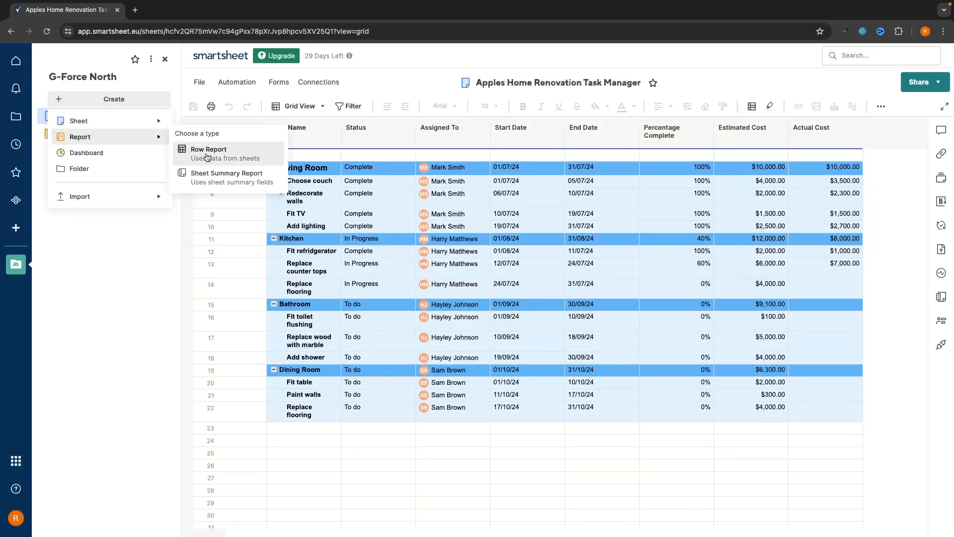
Start a new row report sourced from the Apples sheet in G-Force North
{"action": "left_click", "coordinate": [207, 155]}
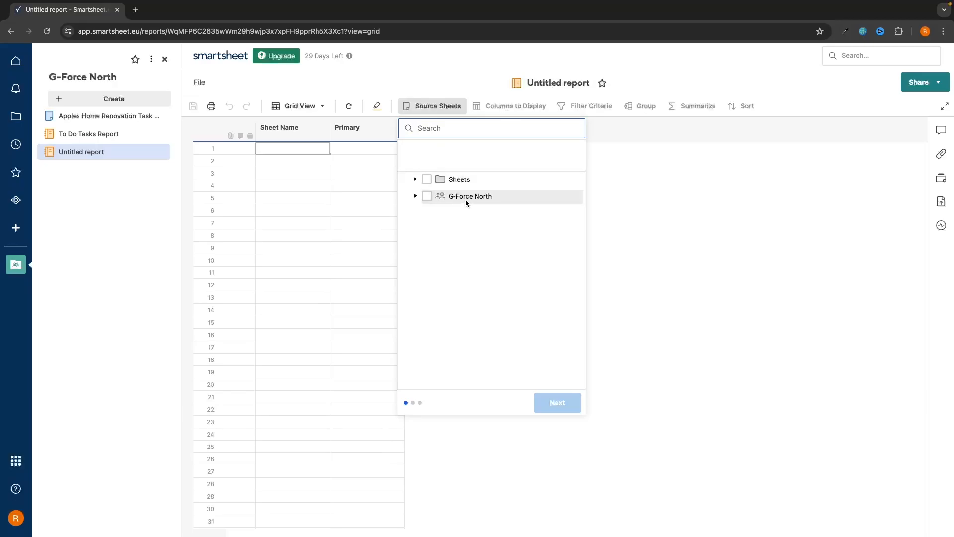
{"action": "left_click", "coordinate": [465, 200]}
{"action": "left_click", "coordinate": [426, 197]}
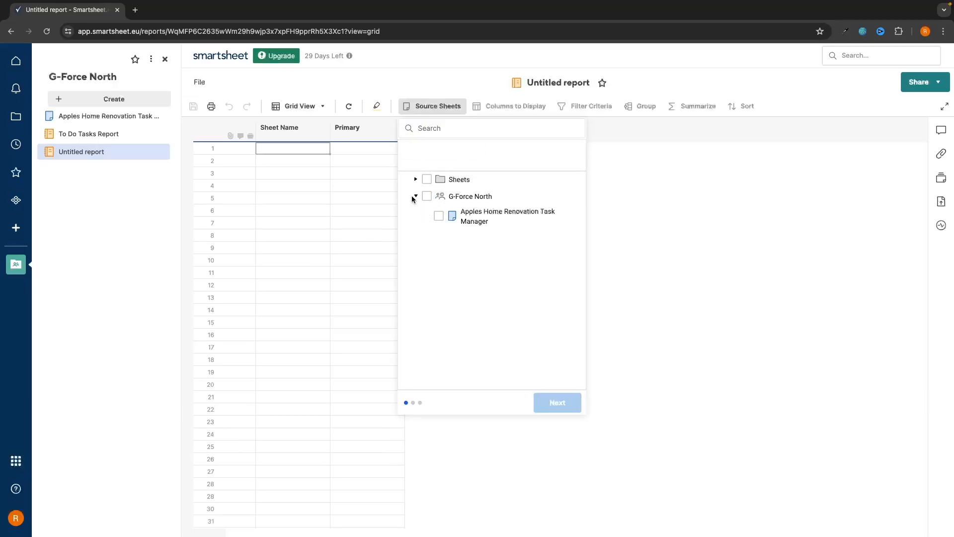
{"action": "left_click", "coordinate": [559, 401]}
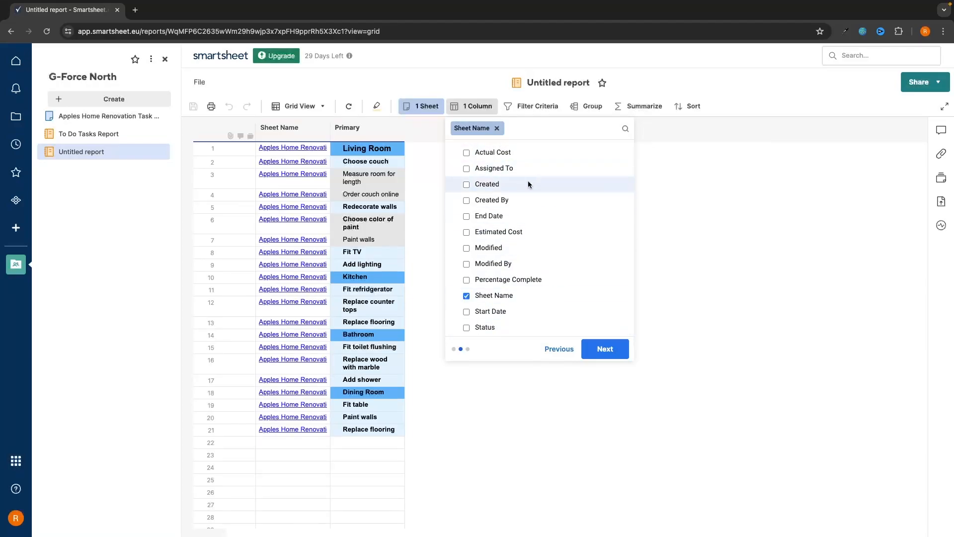
Swap Sheet Name for Assigned To, Status, Percentage Complete, Start/End Date, Estimated/Actual Cost
{"action": "left_click", "coordinate": [482, 295]}
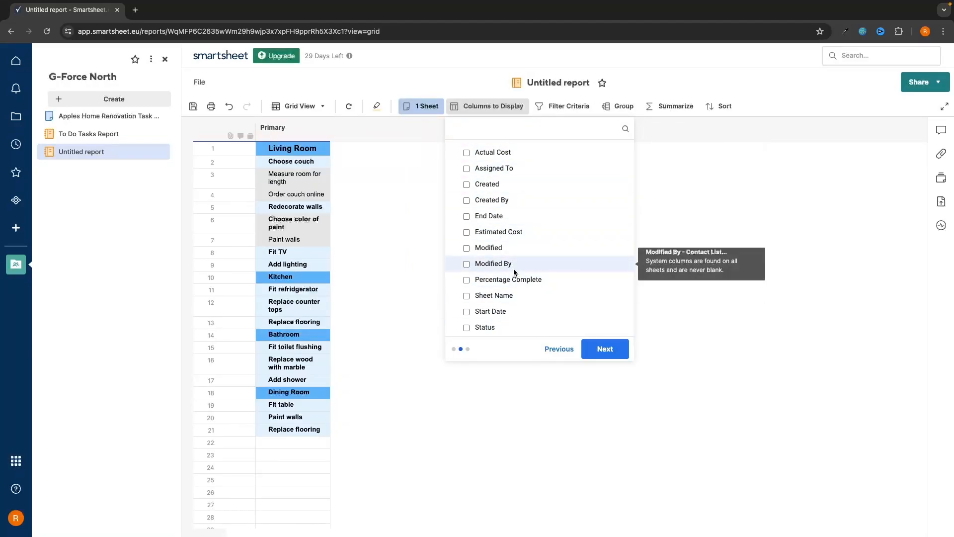
{"action": "left_click", "coordinate": [513, 168]}
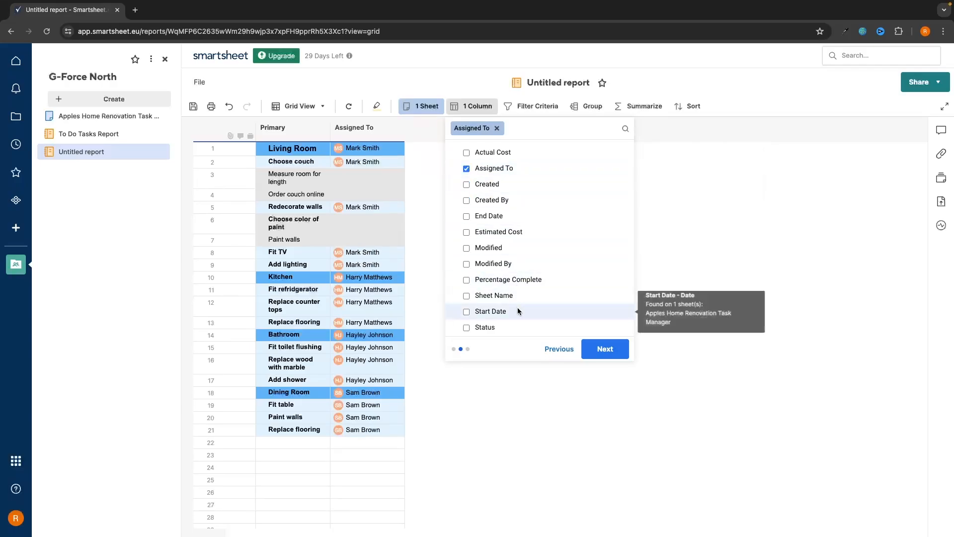
{"action": "left_click", "coordinate": [511, 326]}
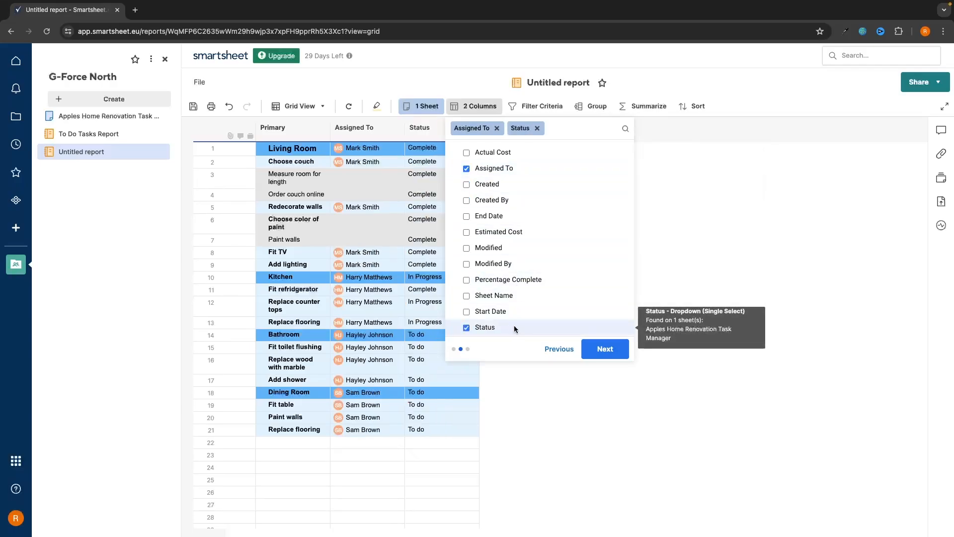
{"action": "left_click", "coordinate": [514, 283]}
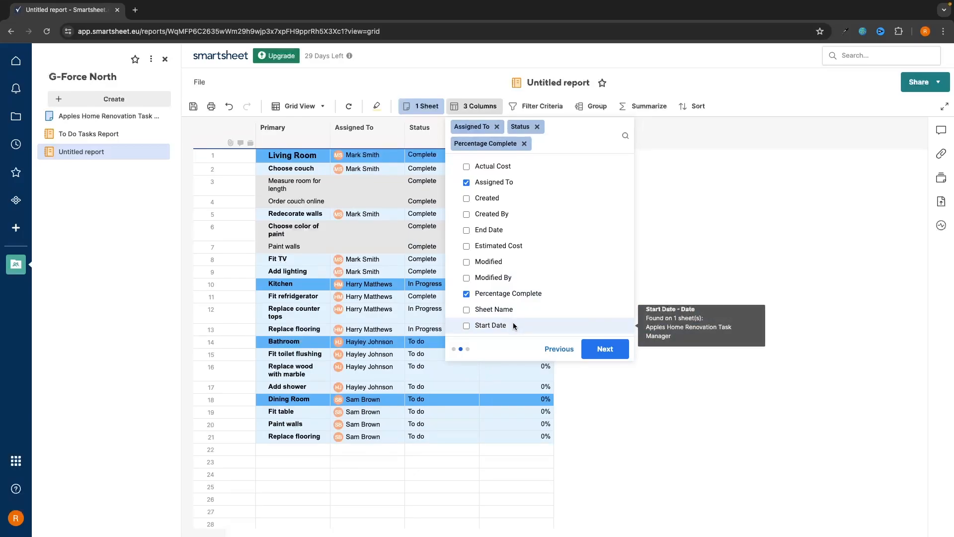
{"action": "left_click", "coordinate": [511, 323]}
{"action": "left_click", "coordinate": [501, 236]}
{"action": "left_click", "coordinate": [502, 261]}
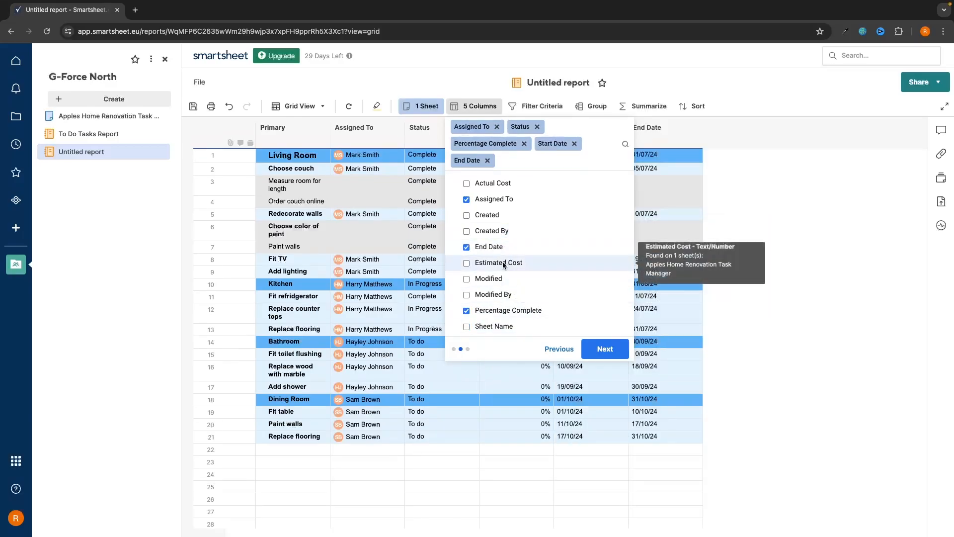
{"action": "left_click", "coordinate": [494, 183]}
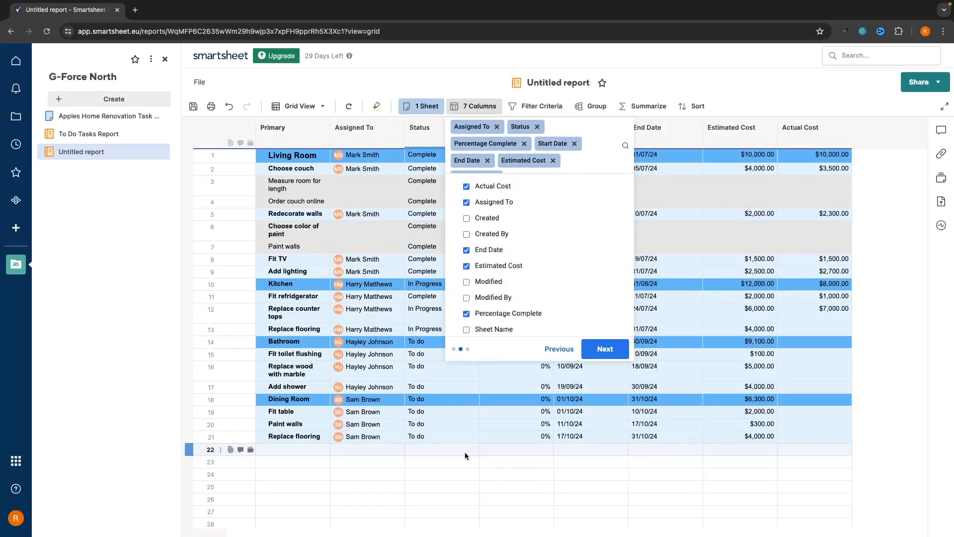
{"action": "left_click", "coordinate": [604, 348]}
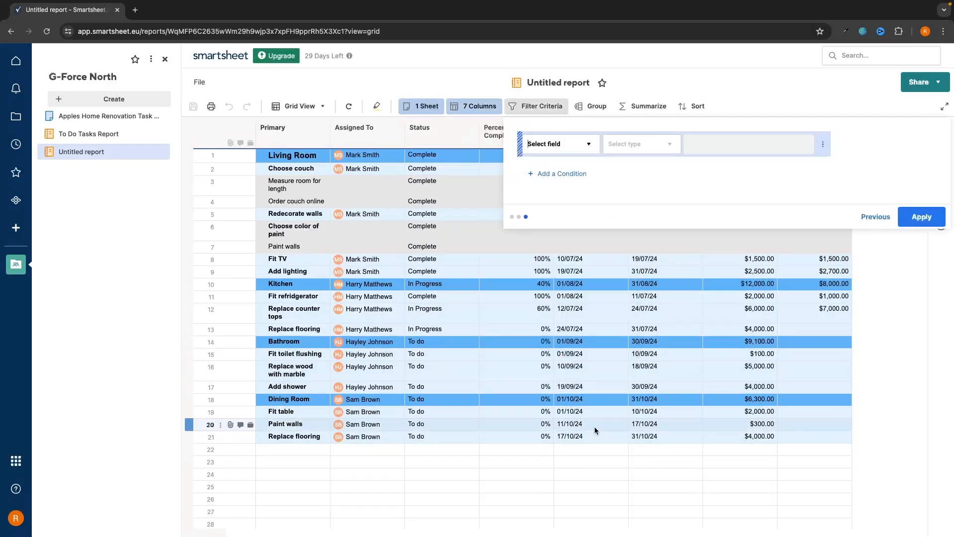
Filter the report to rows where Assigned To contains the team member's name, then return to the Apples sheet
{"action": "left_click", "coordinate": [559, 146]}
{"action": "left_click", "coordinate": [561, 188]}
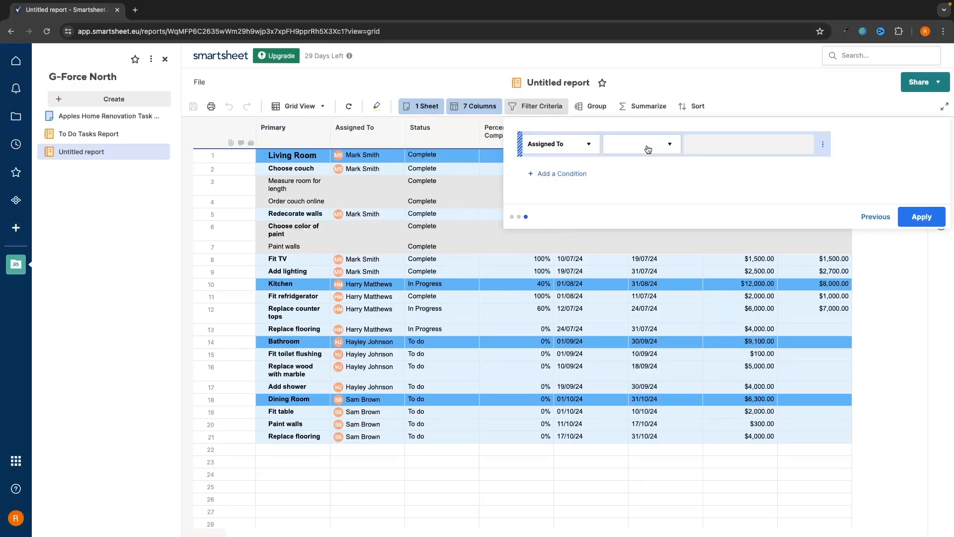
{"action": "left_click", "coordinate": [641, 144]}
{"action": "left_click", "coordinate": [633, 245]}
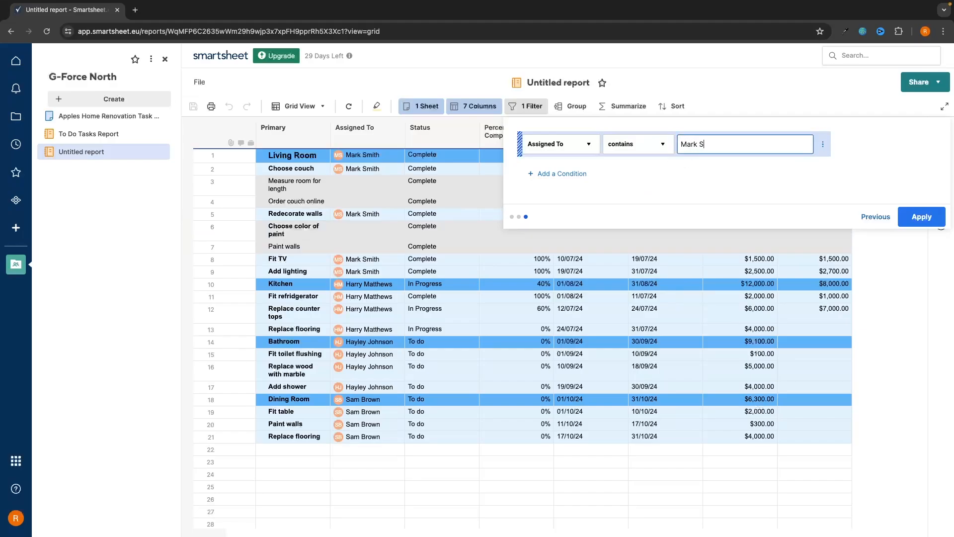
{"action": "left_click", "coordinate": [922, 216]}
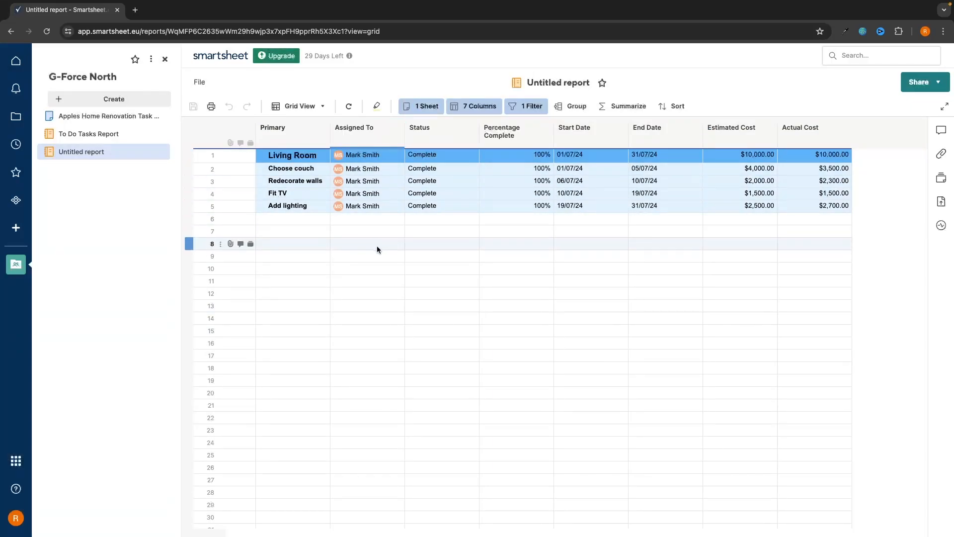
{"action": "left_click", "coordinate": [114, 119]}
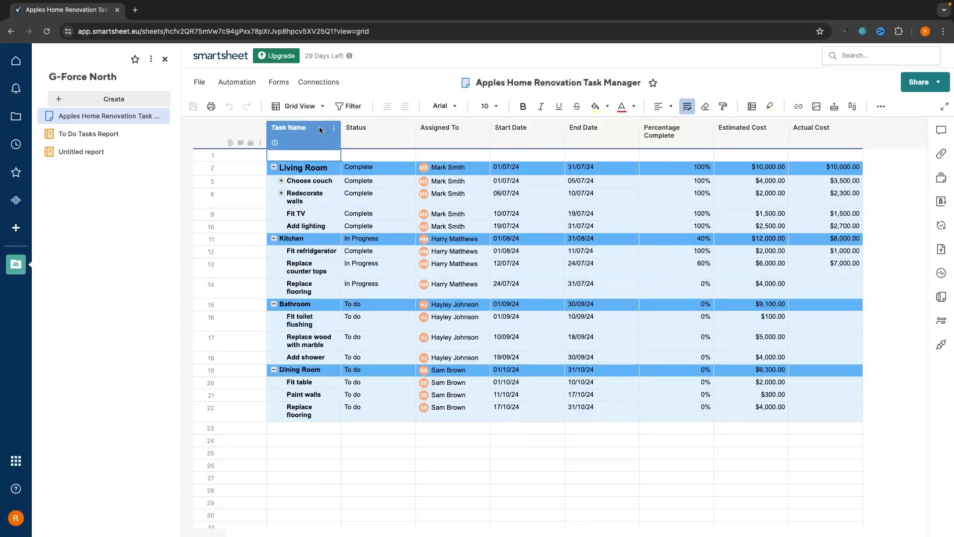
Rename the Untitled report with a 'Report' title naming its assigned team member
{"action": "left_click", "coordinate": [98, 153]}
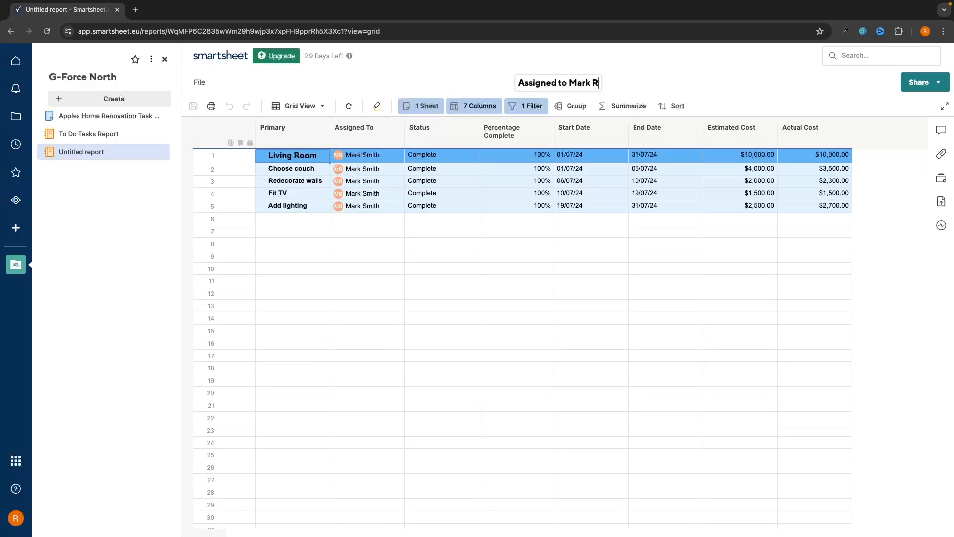
{"action": "key", "text": "BackSpace"}
{"action": "type", "text": "rt"}
{"action": "key", "text": "Return"}
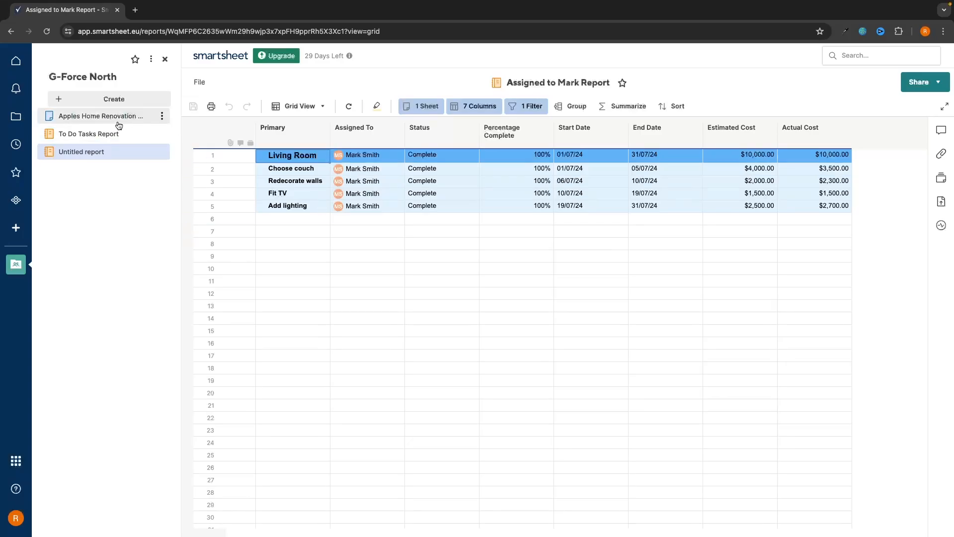
Review the Apples sheet, To Do Tasks Report and the renamed assignee report, ending on the Apples sheet
{"action": "left_click", "coordinate": [117, 120]}
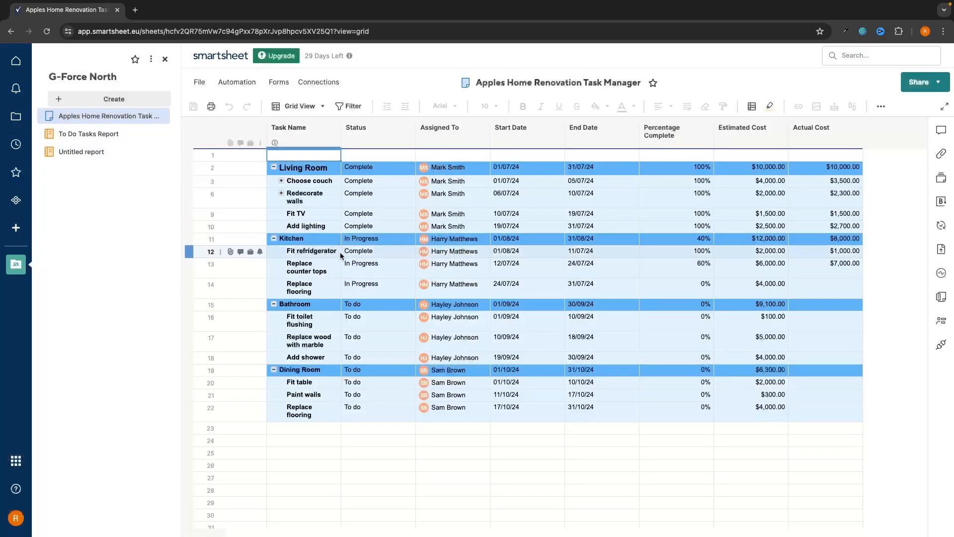
{"action": "left_click", "coordinate": [99, 137]}
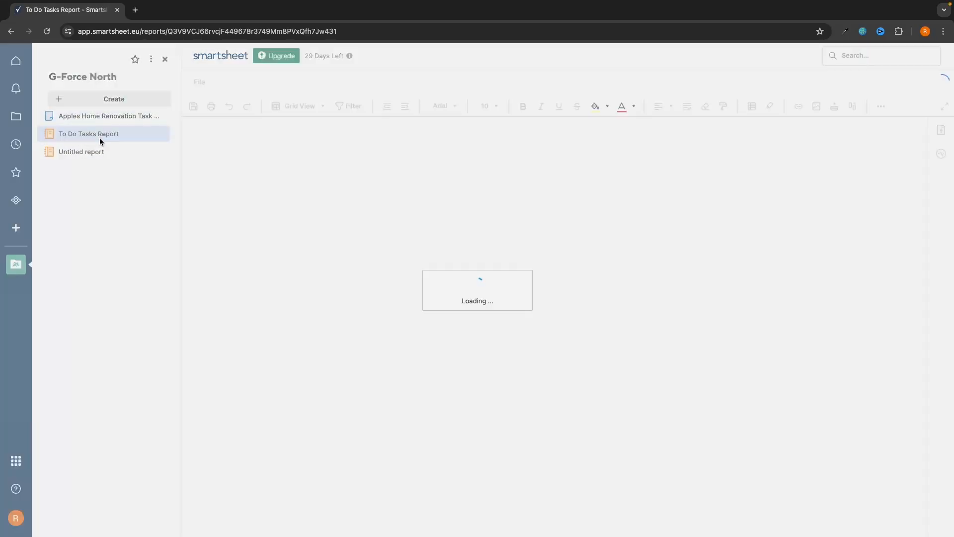
{"action": "left_click", "coordinate": [115, 155]}
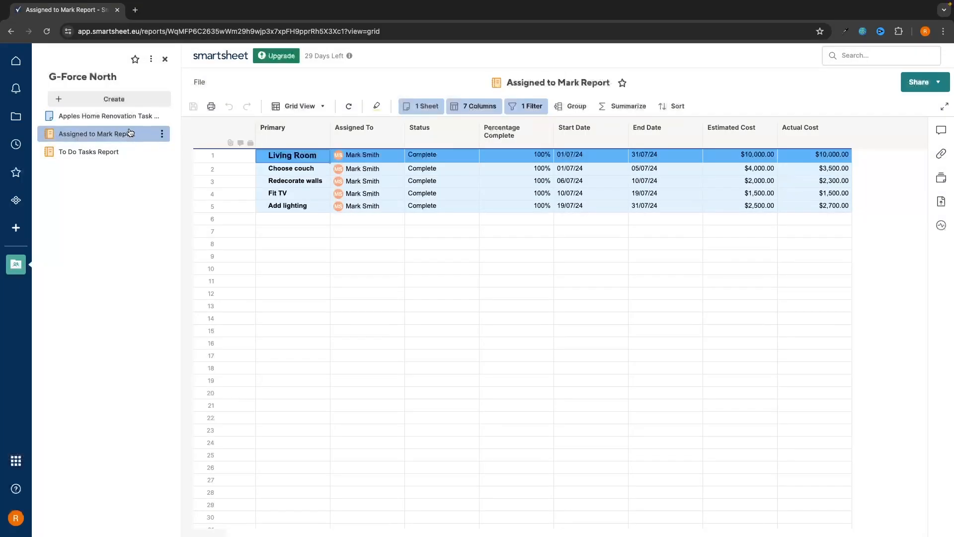
{"action": "left_click", "coordinate": [100, 152]}
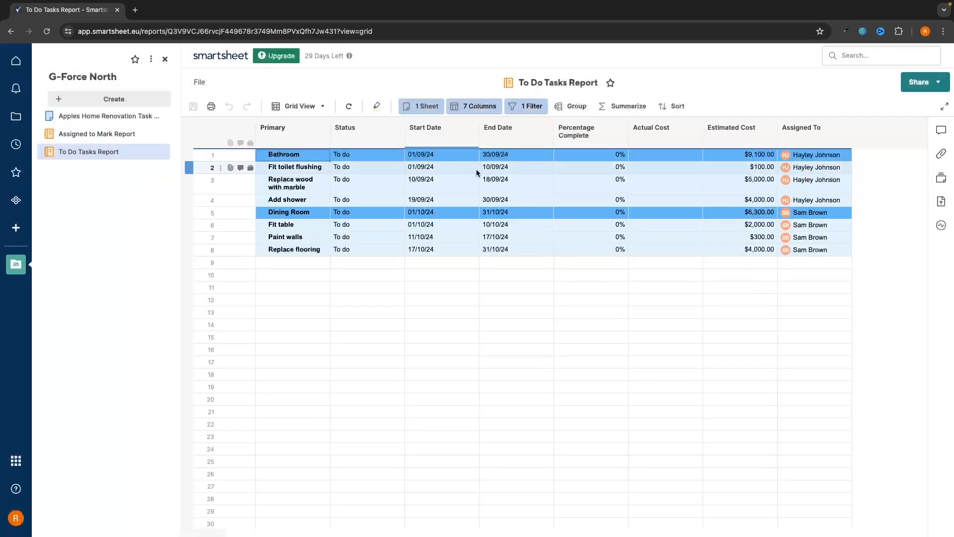
{"action": "left_click", "coordinate": [121, 117]}
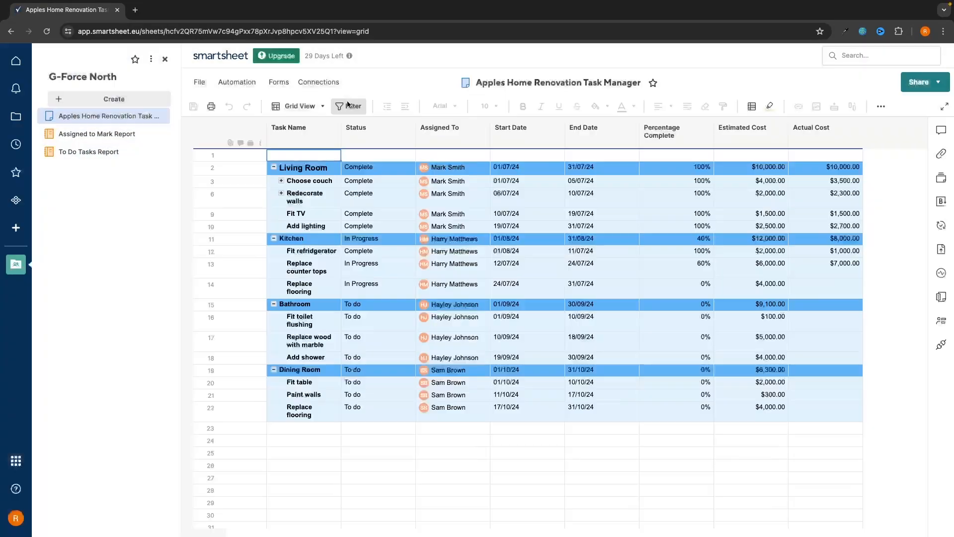